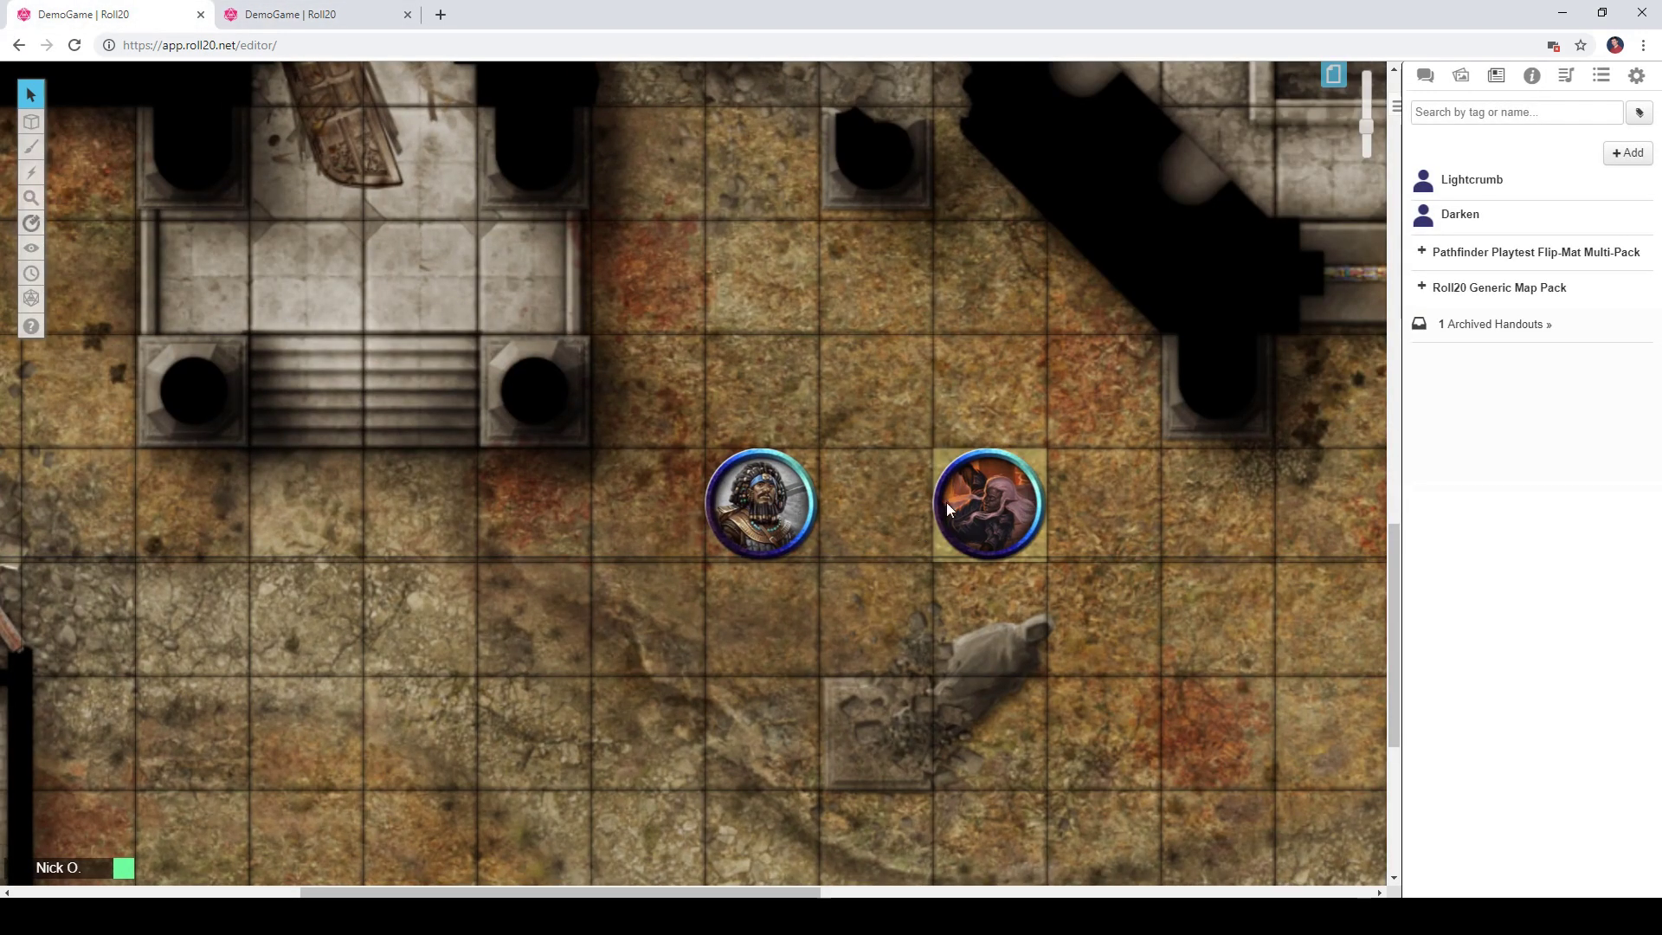
- Choose a side for the multi-sided token east of the bearded character's token, and switch to the second game tab
{"action": "right_click", "coordinate": [962, 496]}
{"action": "mouse_move", "coordinate": [1004, 484]}
{"action": "left_click", "coordinate": [1083, 487]}
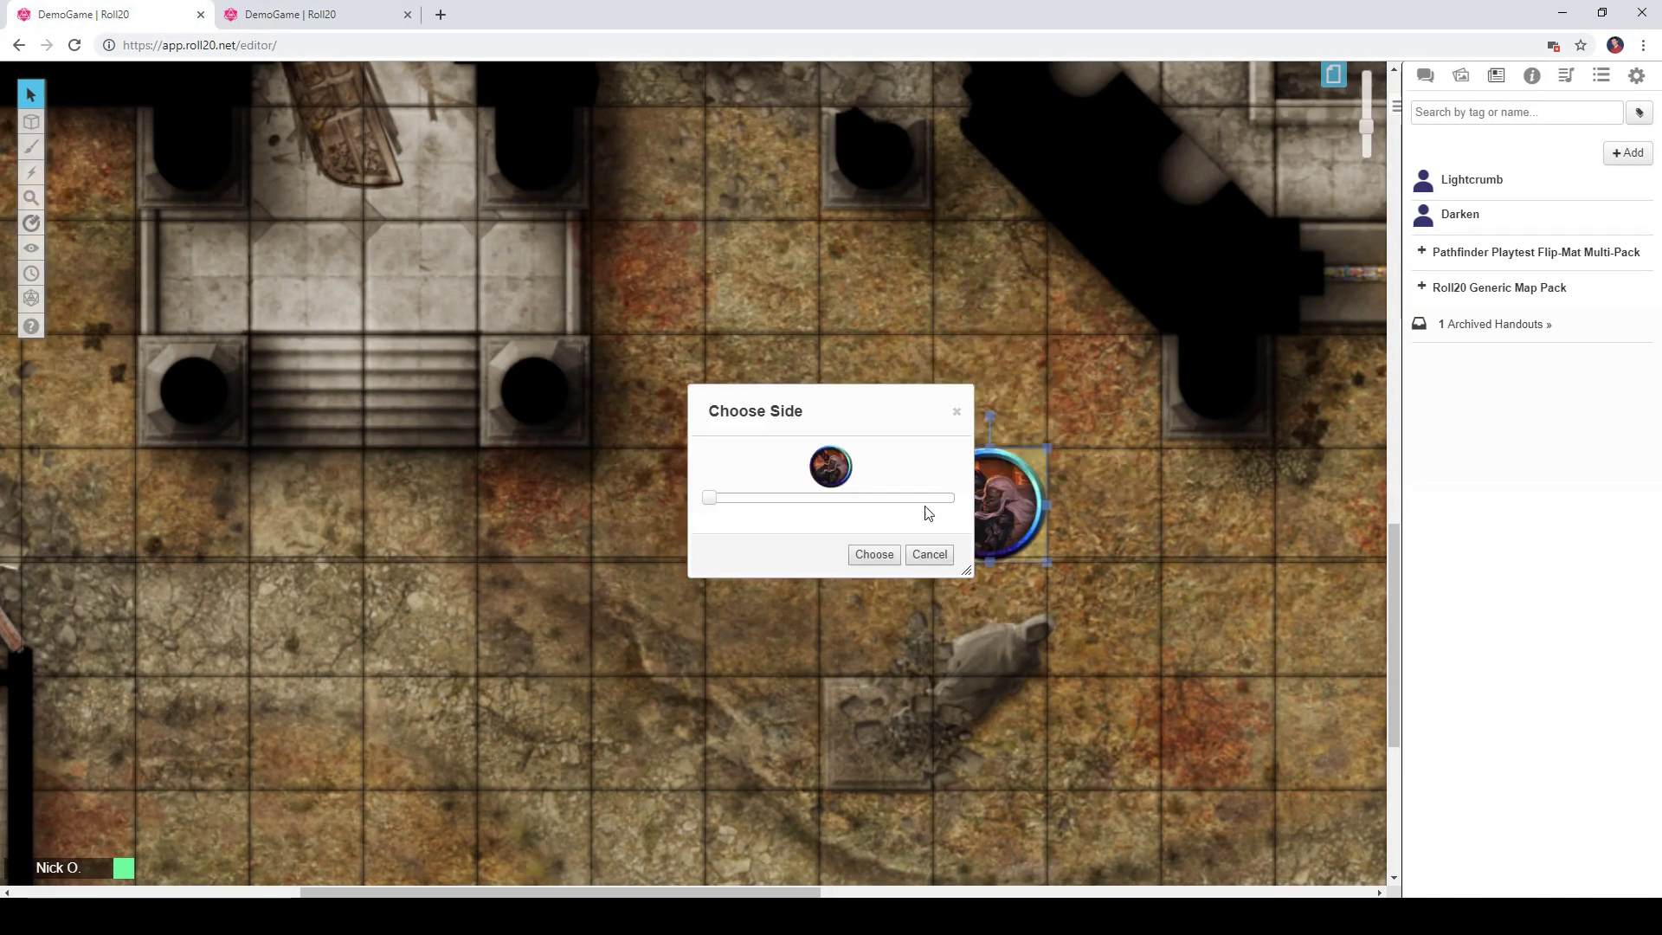
{"action": "left_click", "coordinate": [874, 554]}
{"action": "left_click_drag", "start_coordinate": [974, 558], "coordinate": [540, 636]}
{"action": "left_click", "coordinate": [346, 10]}
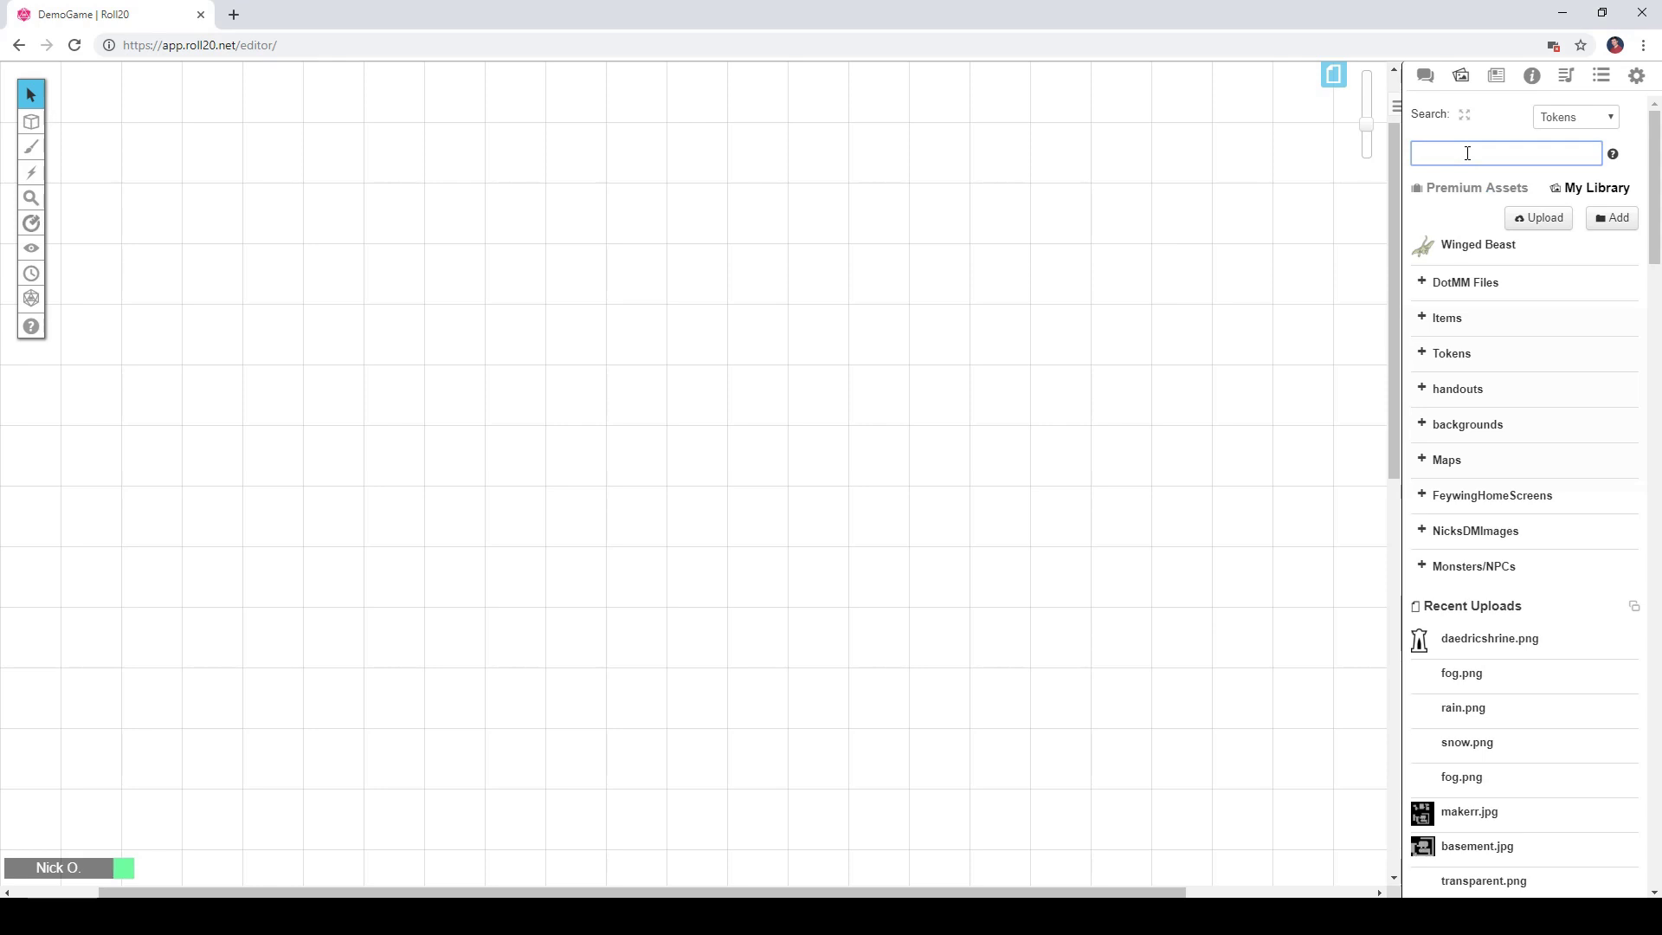
- Search the art library's tokens for "trans" and place transparent.png on the empty map grid
{"action": "type", "text": "s"}
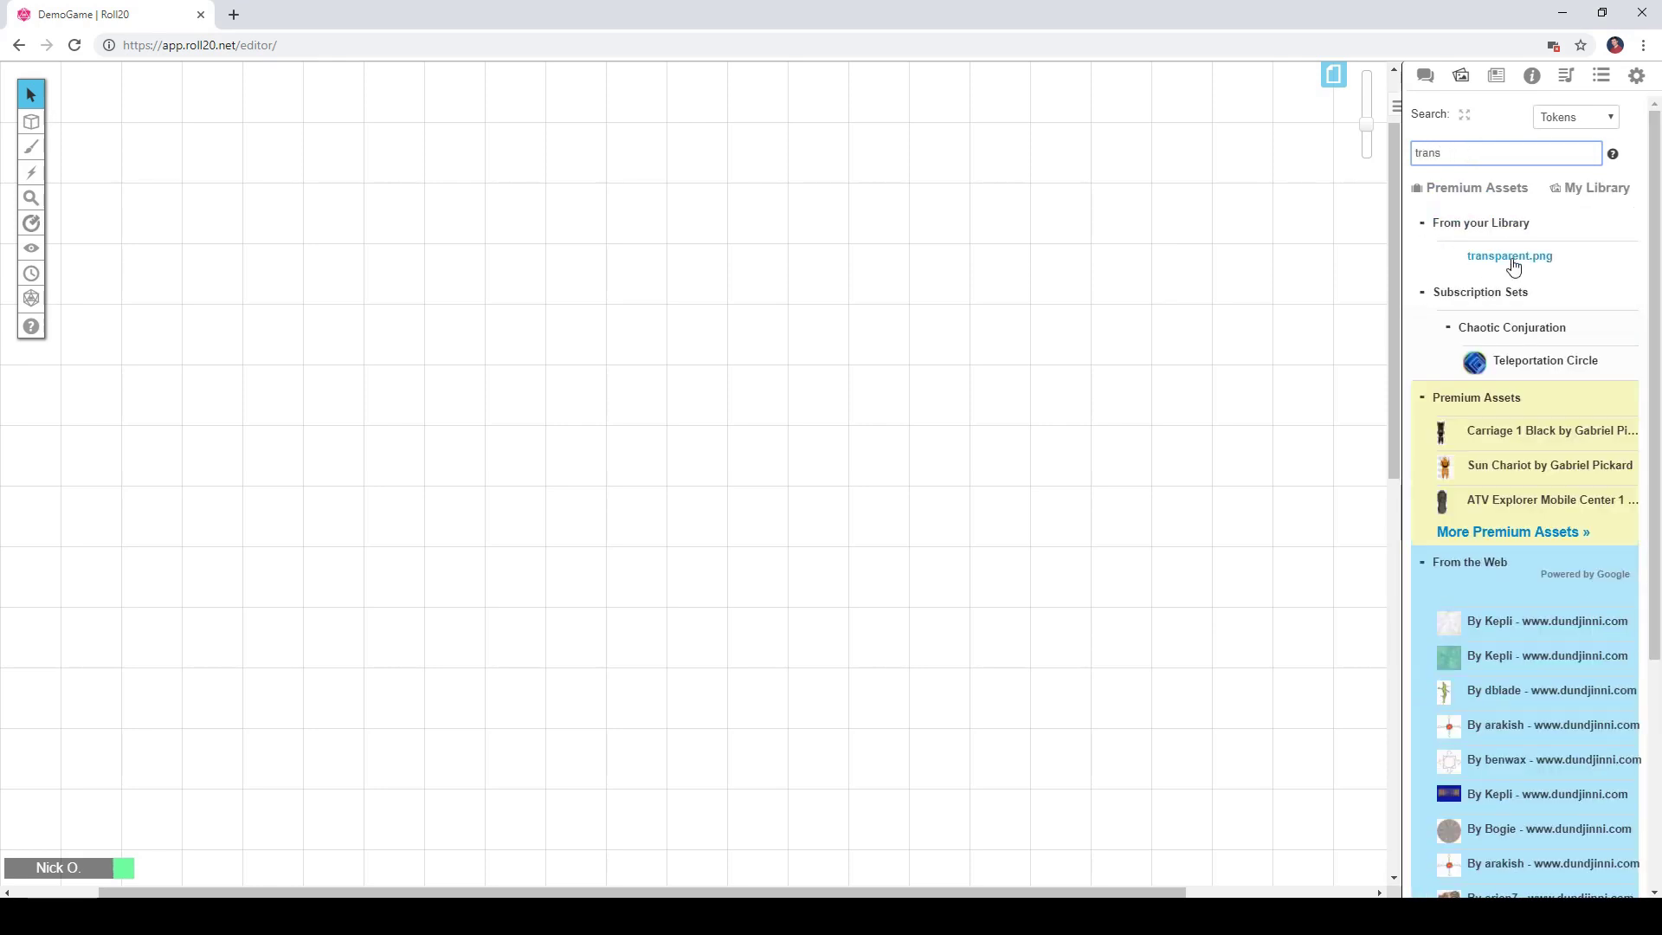
{"action": "left_click_drag", "start_coordinate": [1529, 263], "coordinate": [759, 461]}
{"action": "left_click", "coordinate": [762, 457]}
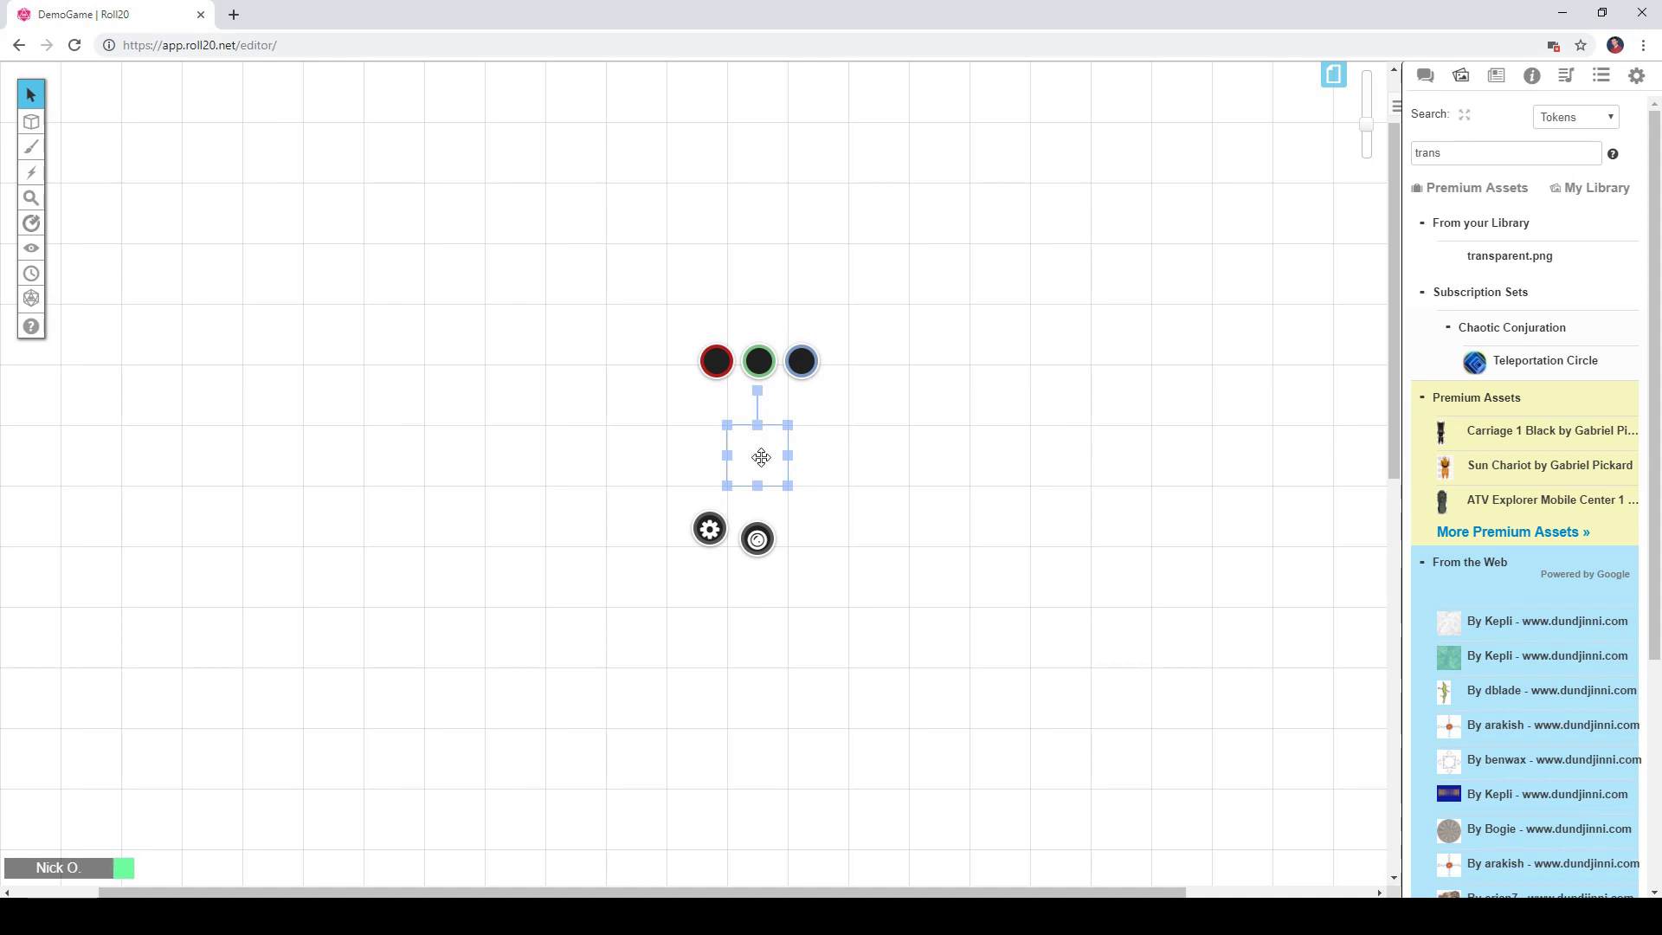
- Give the transparent token a square Aura 1 of 0 ft in green #00ff00 and save the token settings
{"action": "double_click", "coordinate": [761, 457]}
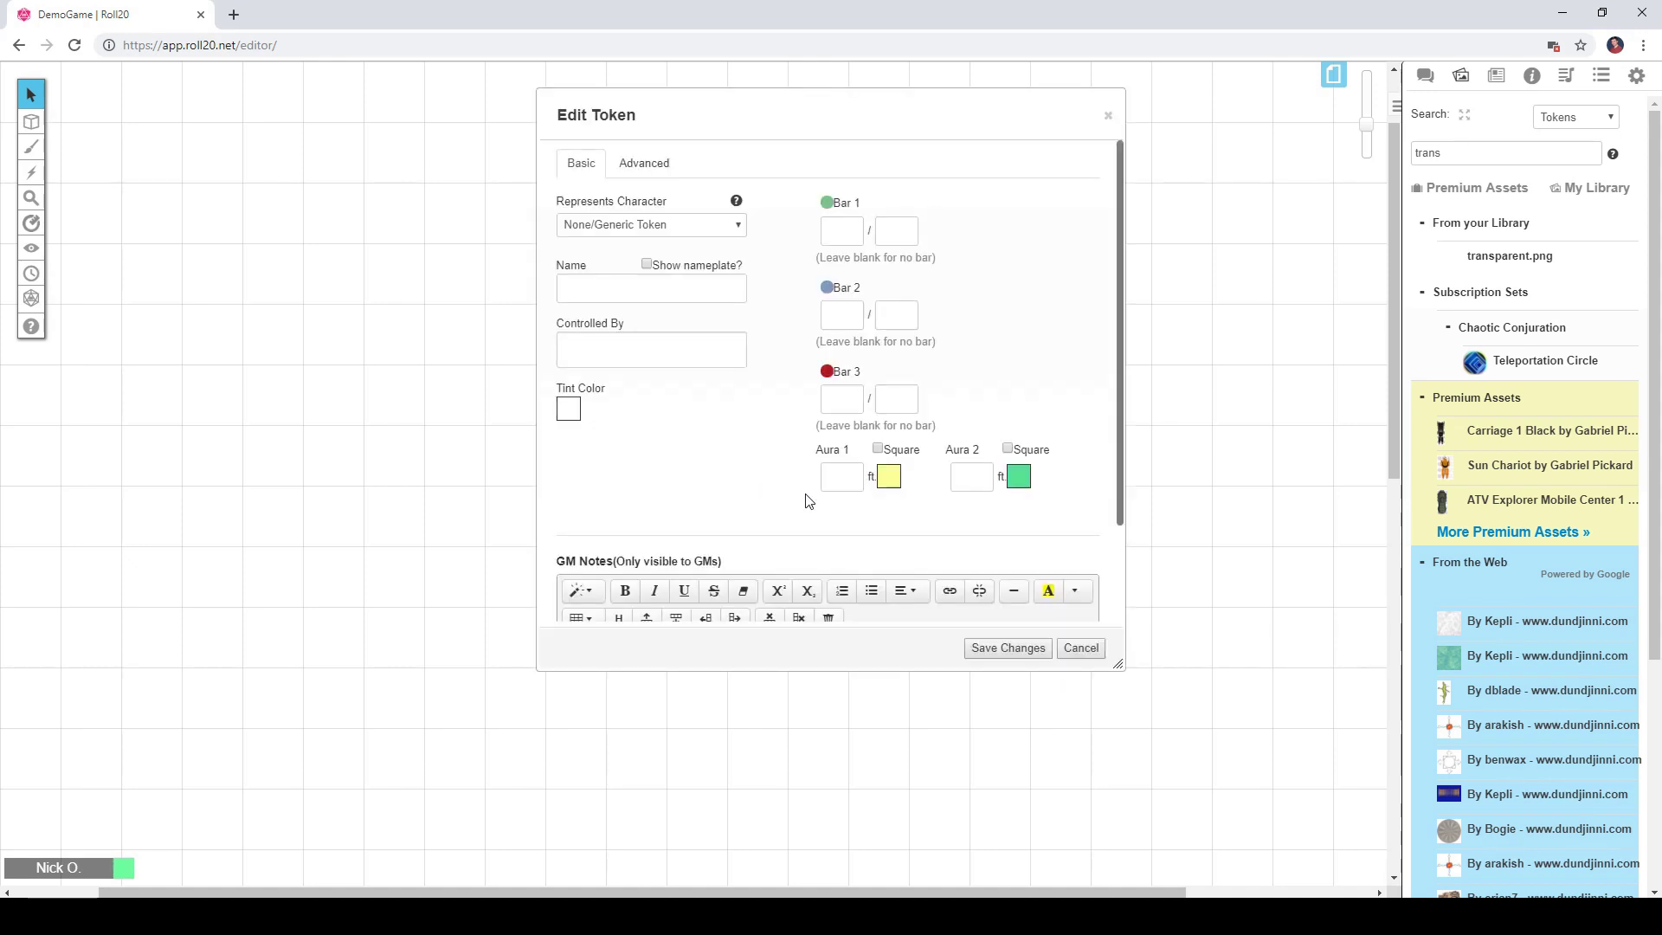
{"action": "left_click", "coordinate": [878, 449]}
{"action": "left_click", "coordinate": [854, 477]}
{"action": "type", "text": "0"}
{"action": "left_click", "coordinate": [889, 477]}
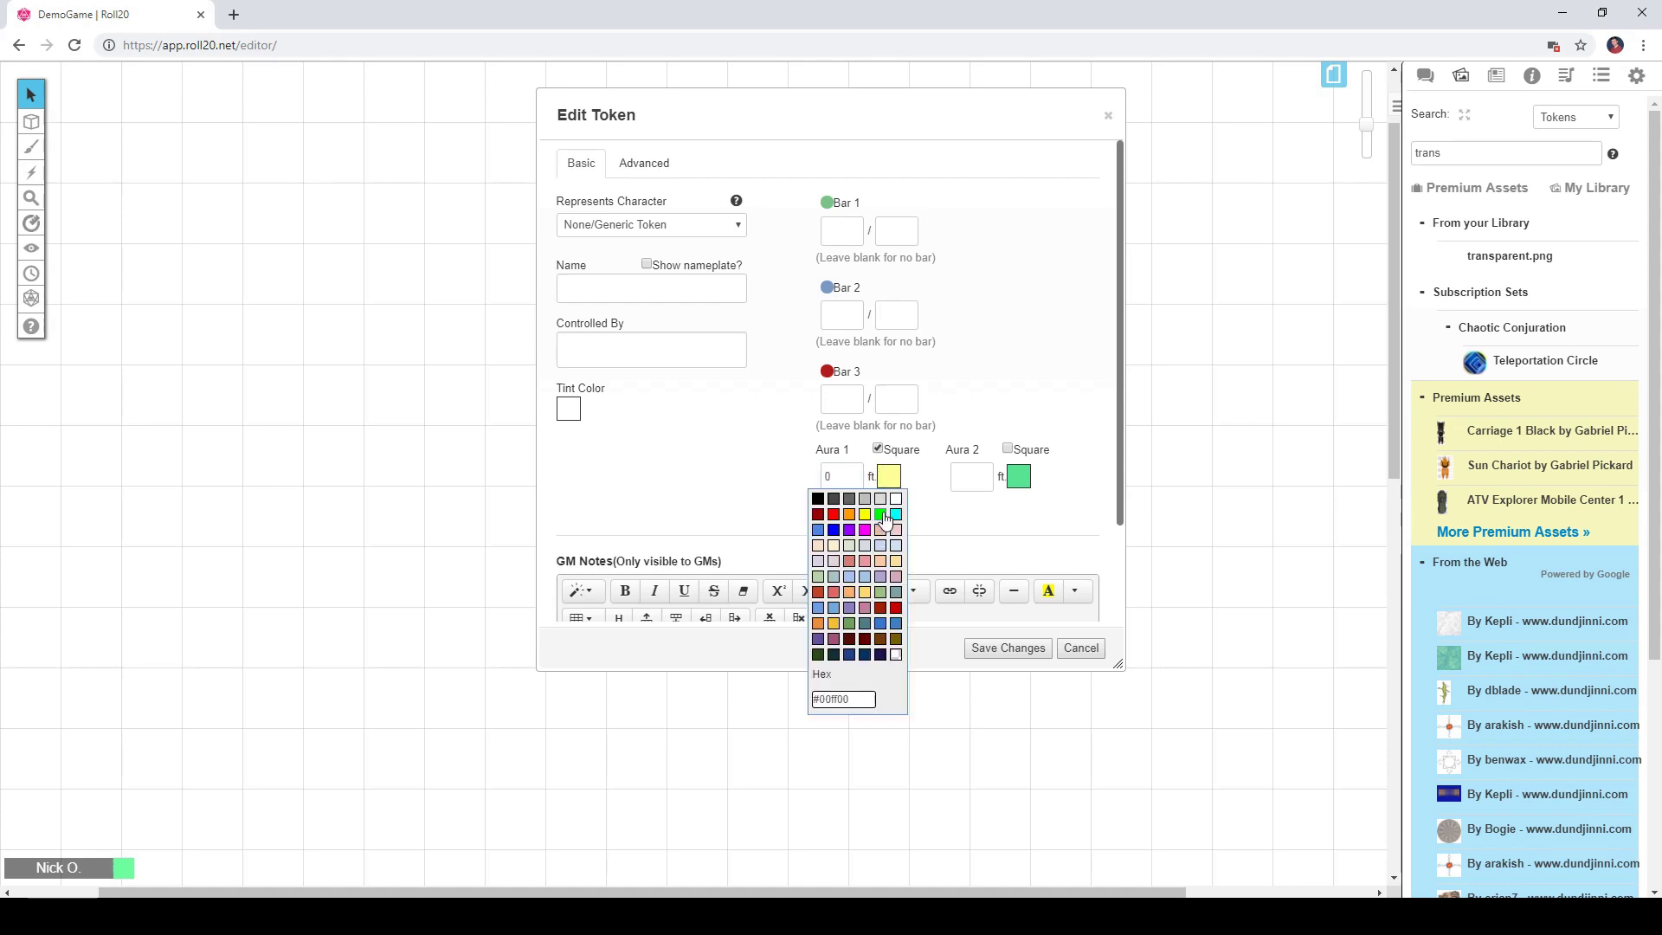
{"action": "left_click", "coordinate": [883, 516]}
{"action": "left_click", "coordinate": [980, 646]}
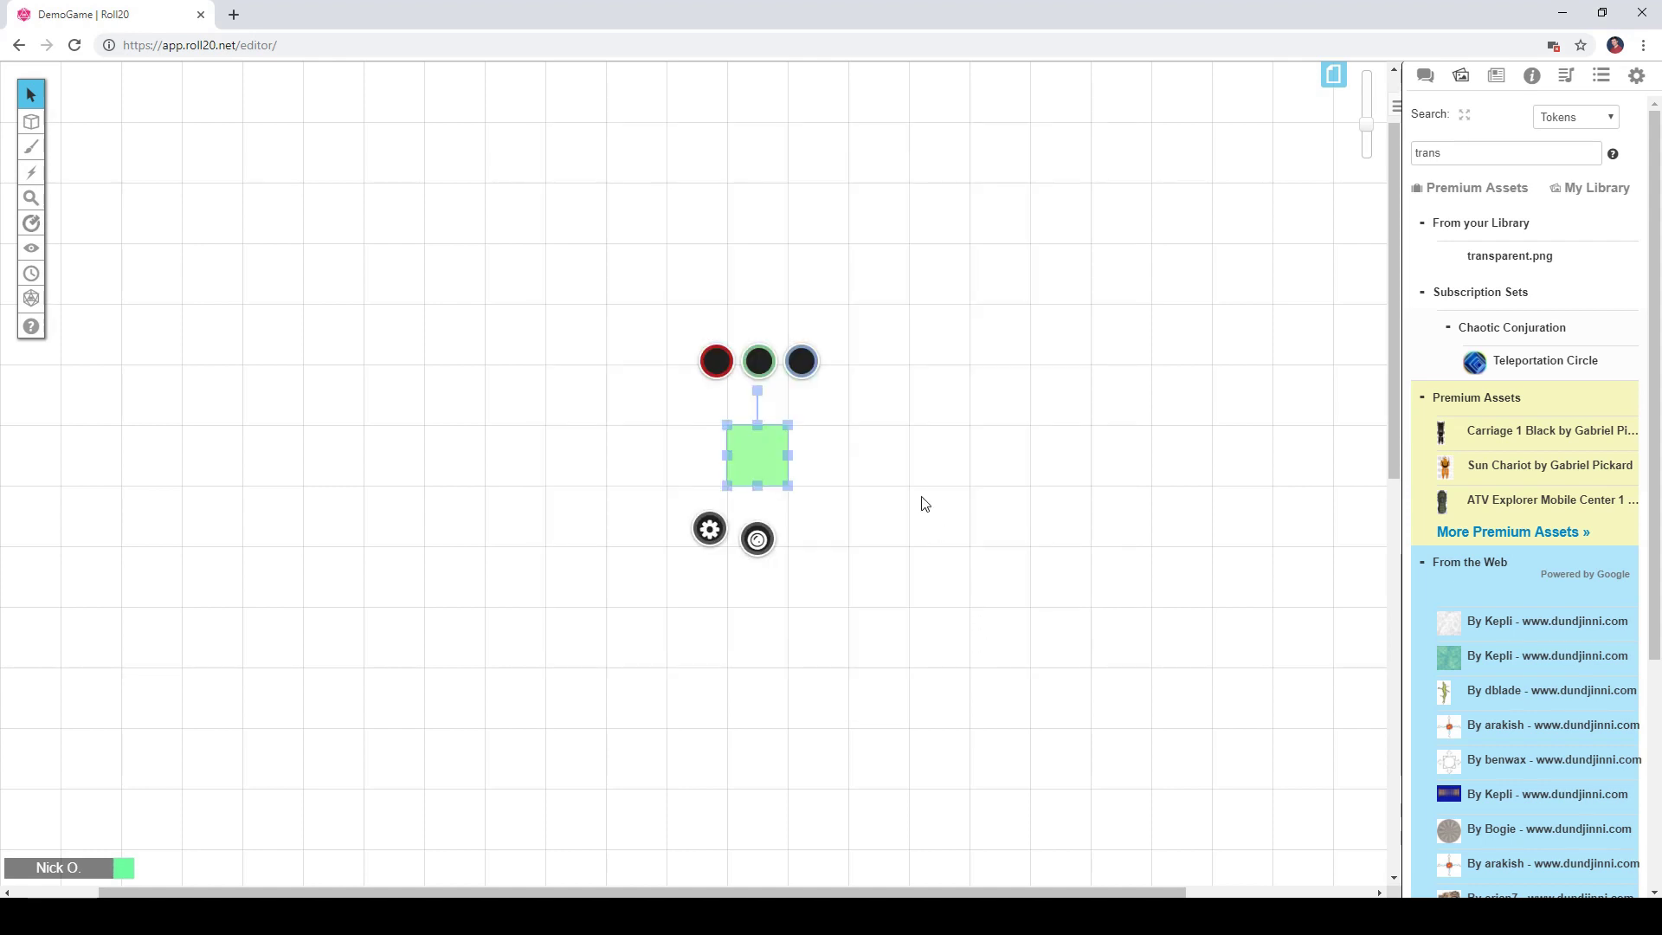
{"action": "left_click", "coordinate": [759, 456]}
{"action": "left_click", "coordinate": [810, 465]}
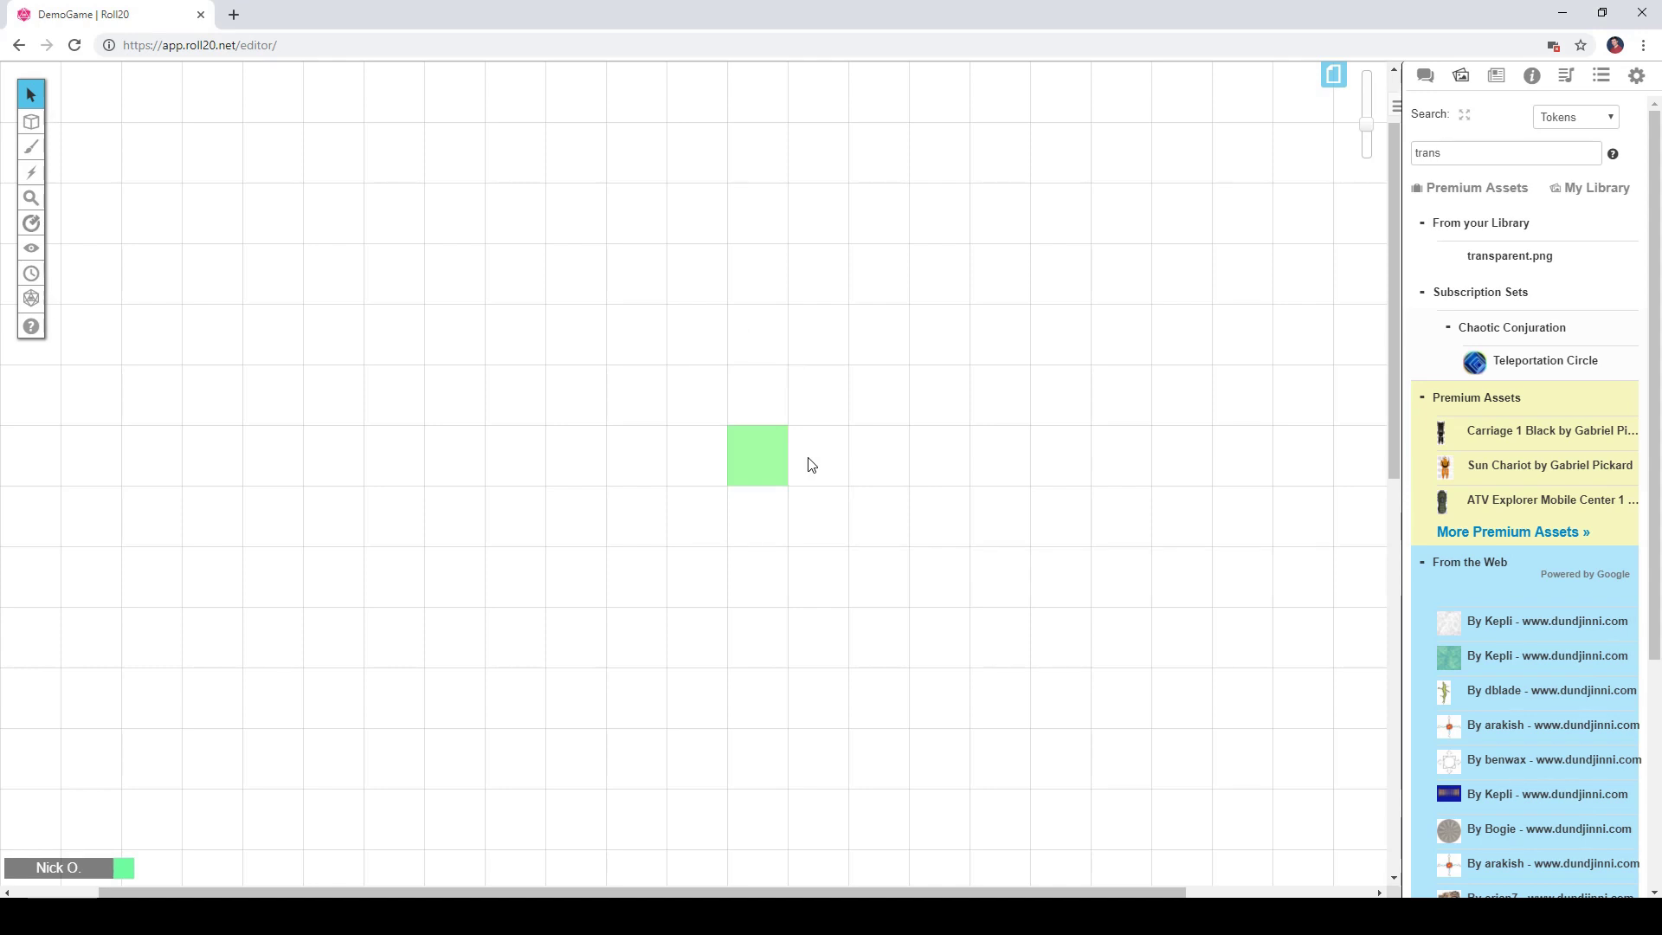
- Add a new character to the journal and name it Info
{"action": "left_click", "coordinate": [1497, 77]}
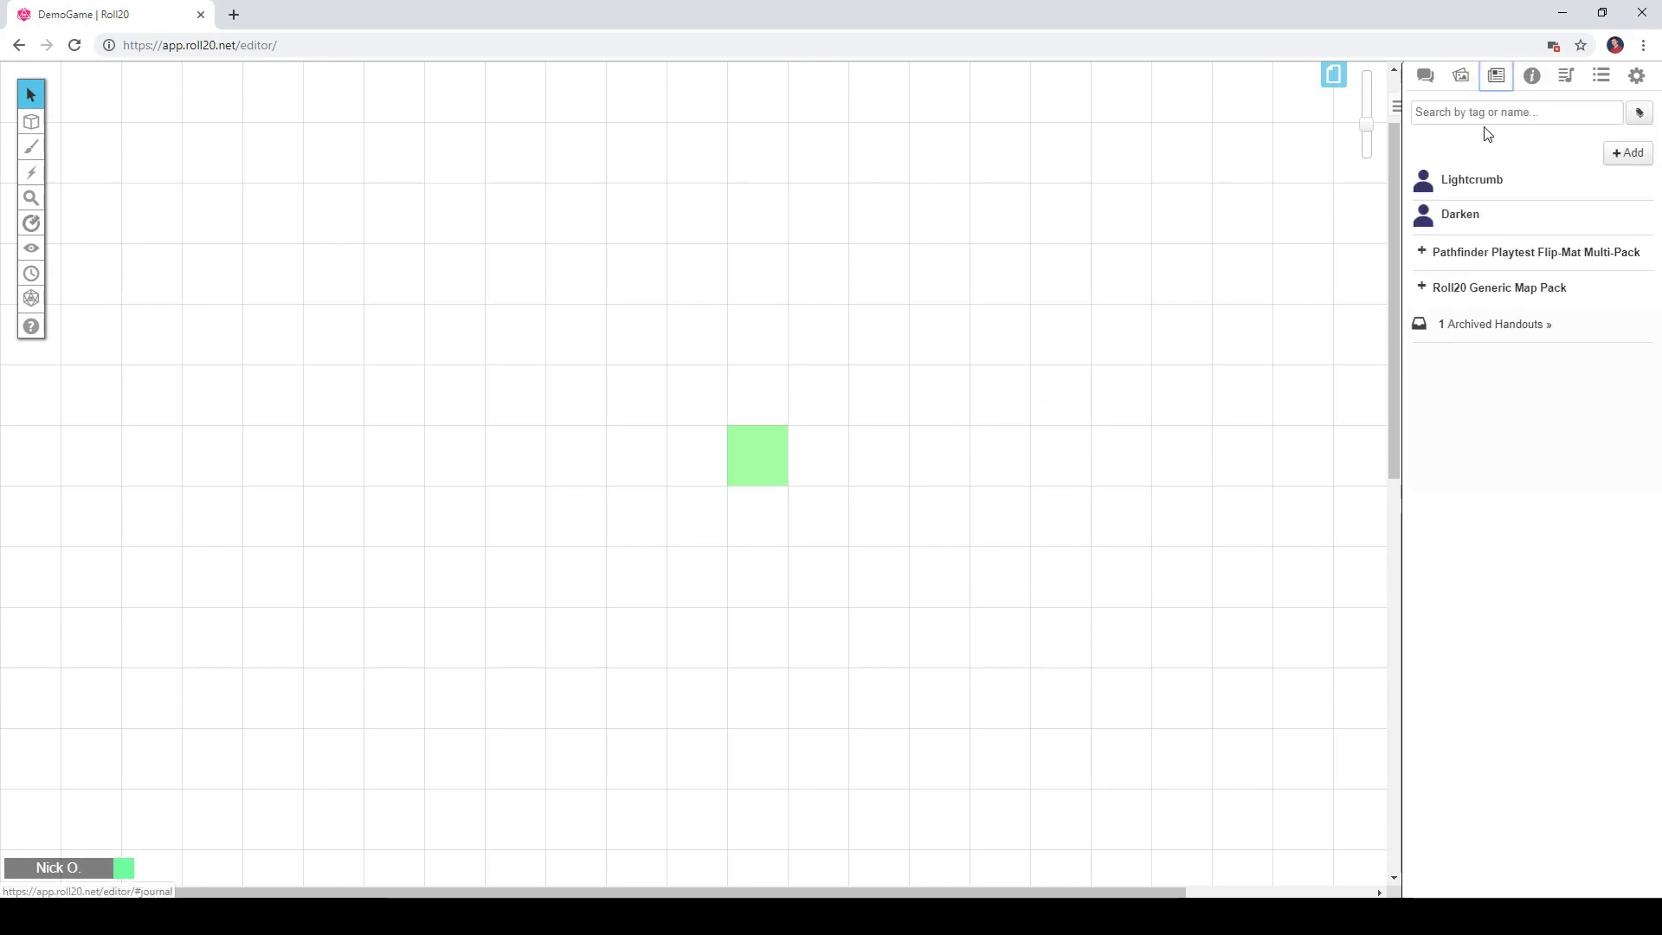
{"action": "left_click", "coordinate": [1620, 163]}
{"action": "left_click", "coordinate": [1603, 185]}
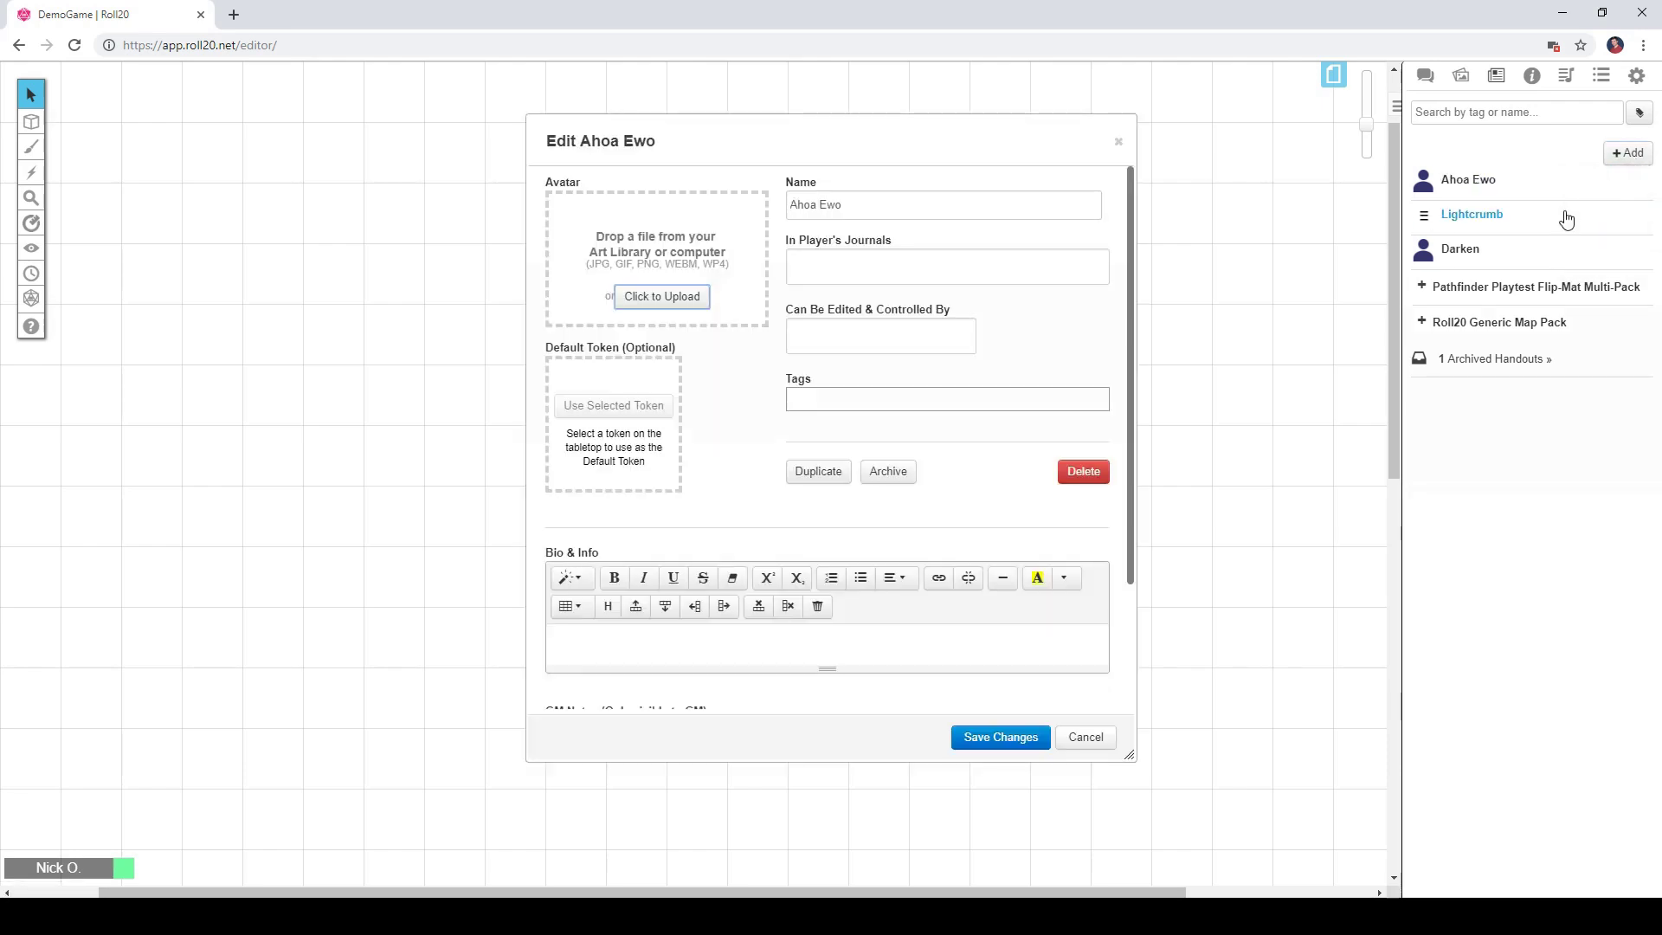
{"action": "left_click_drag", "start_coordinate": [850, 207], "coordinate": [754, 212]}
{"action": "type", "text": "Info"}
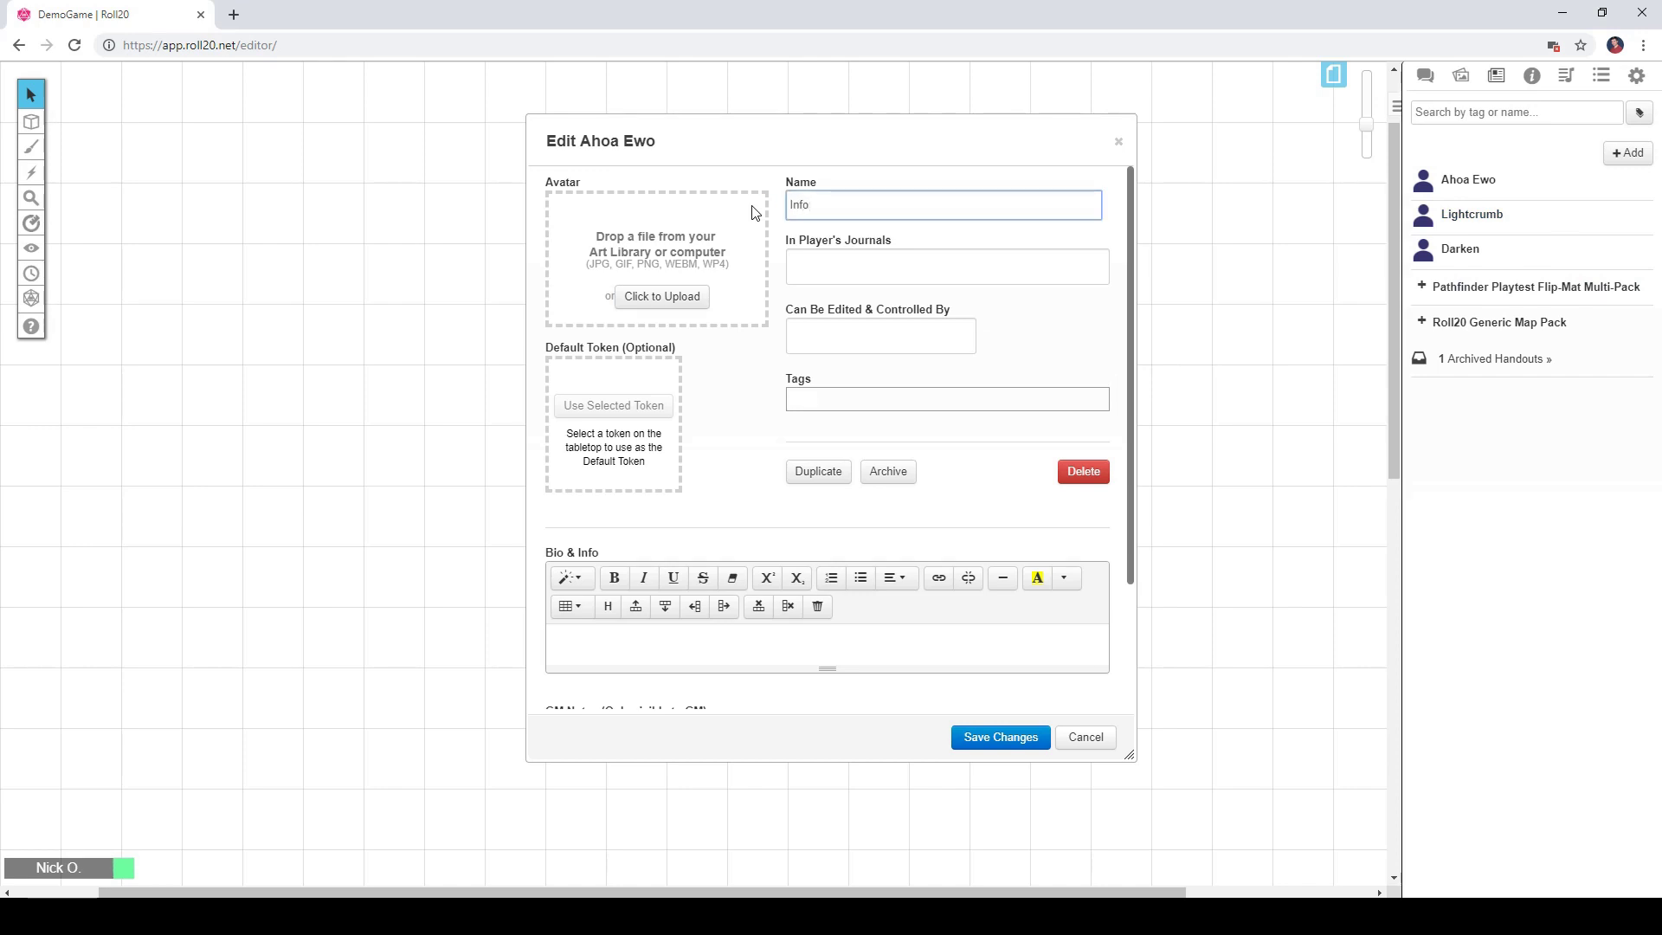
- Assign the green square token as the Info character's default token, save it and close the character
{"action": "left_click_drag", "start_coordinate": [760, 142], "coordinate": [1047, 138]}
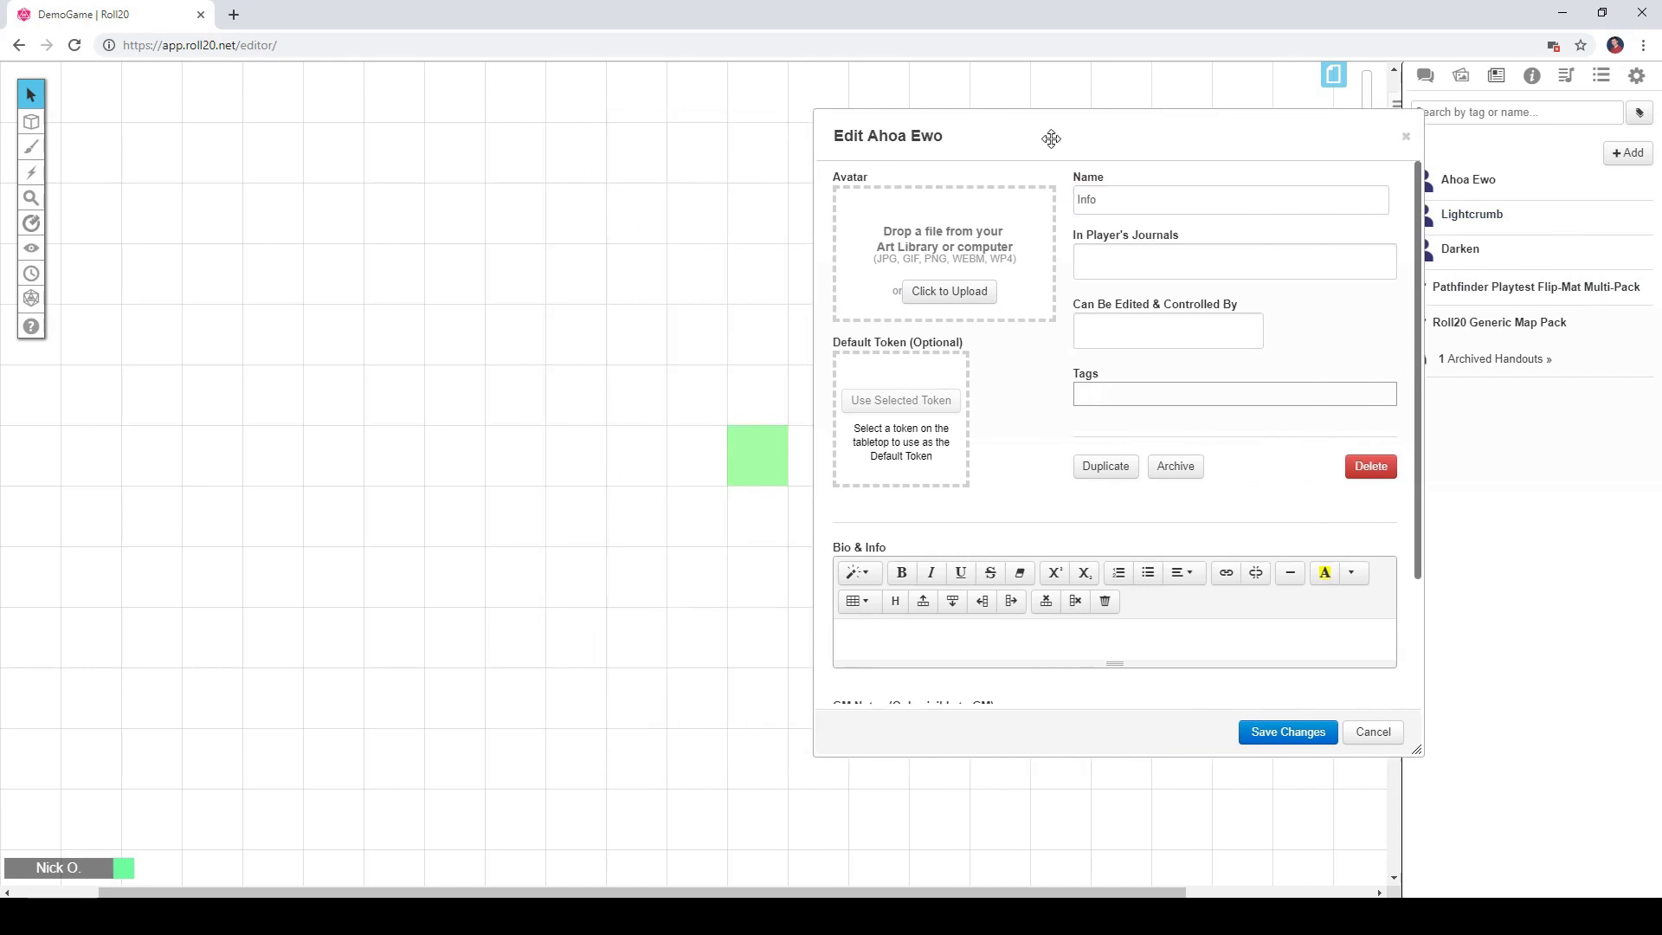
{"action": "left_click", "coordinate": [742, 463]}
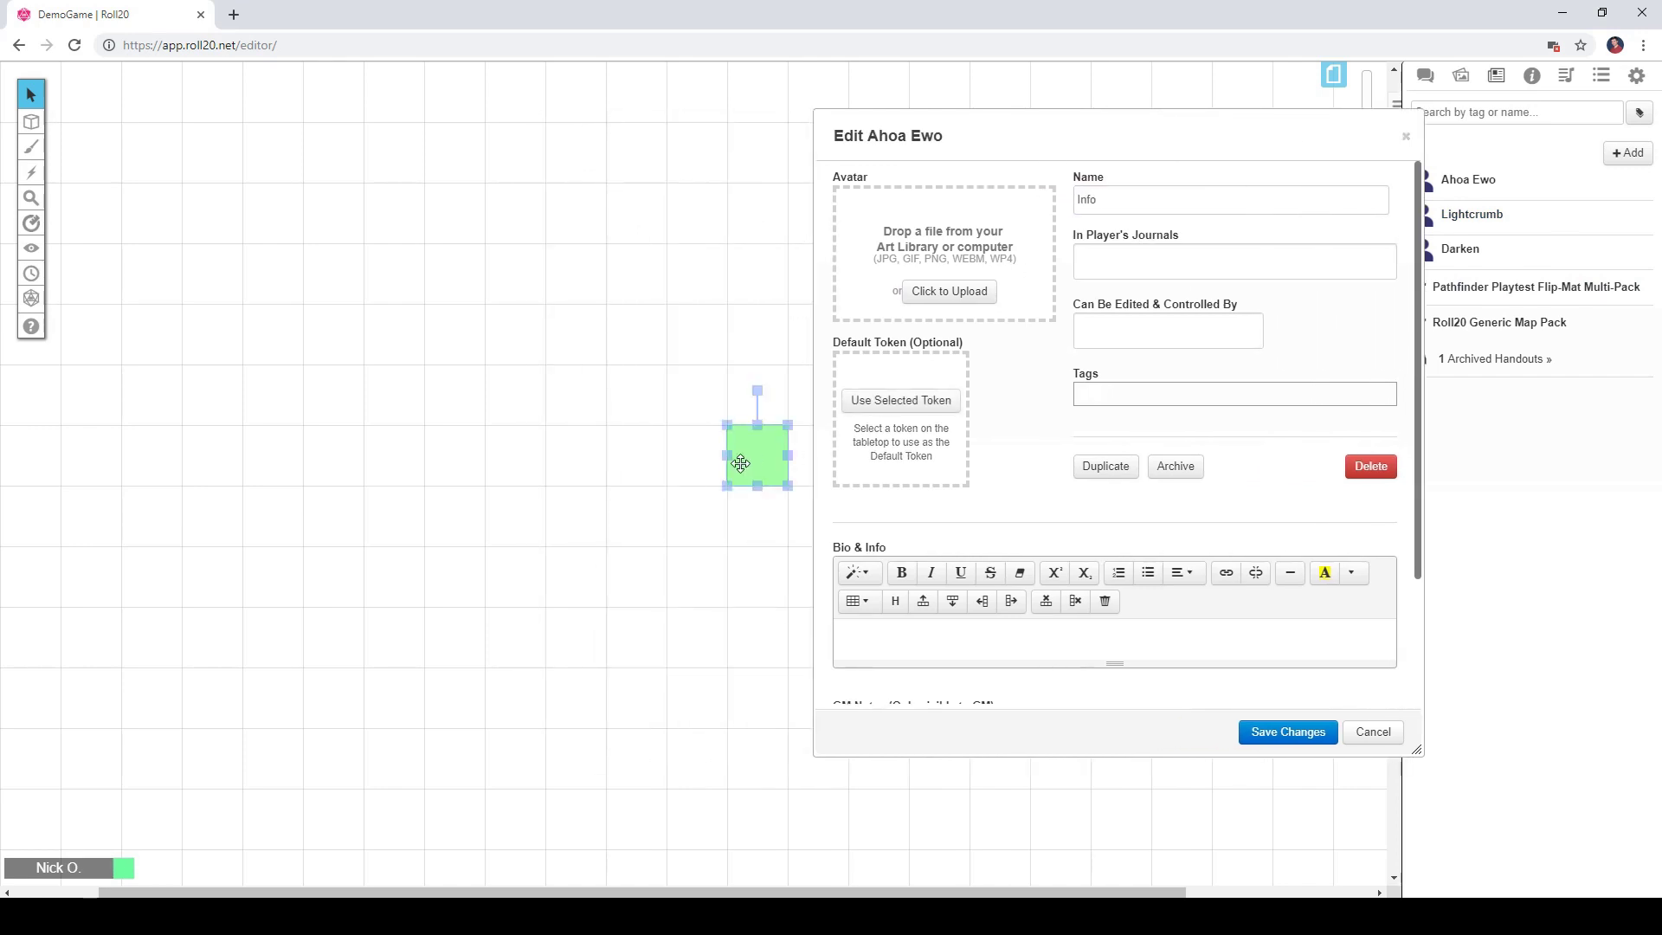
{"action": "left_click", "coordinate": [905, 401]}
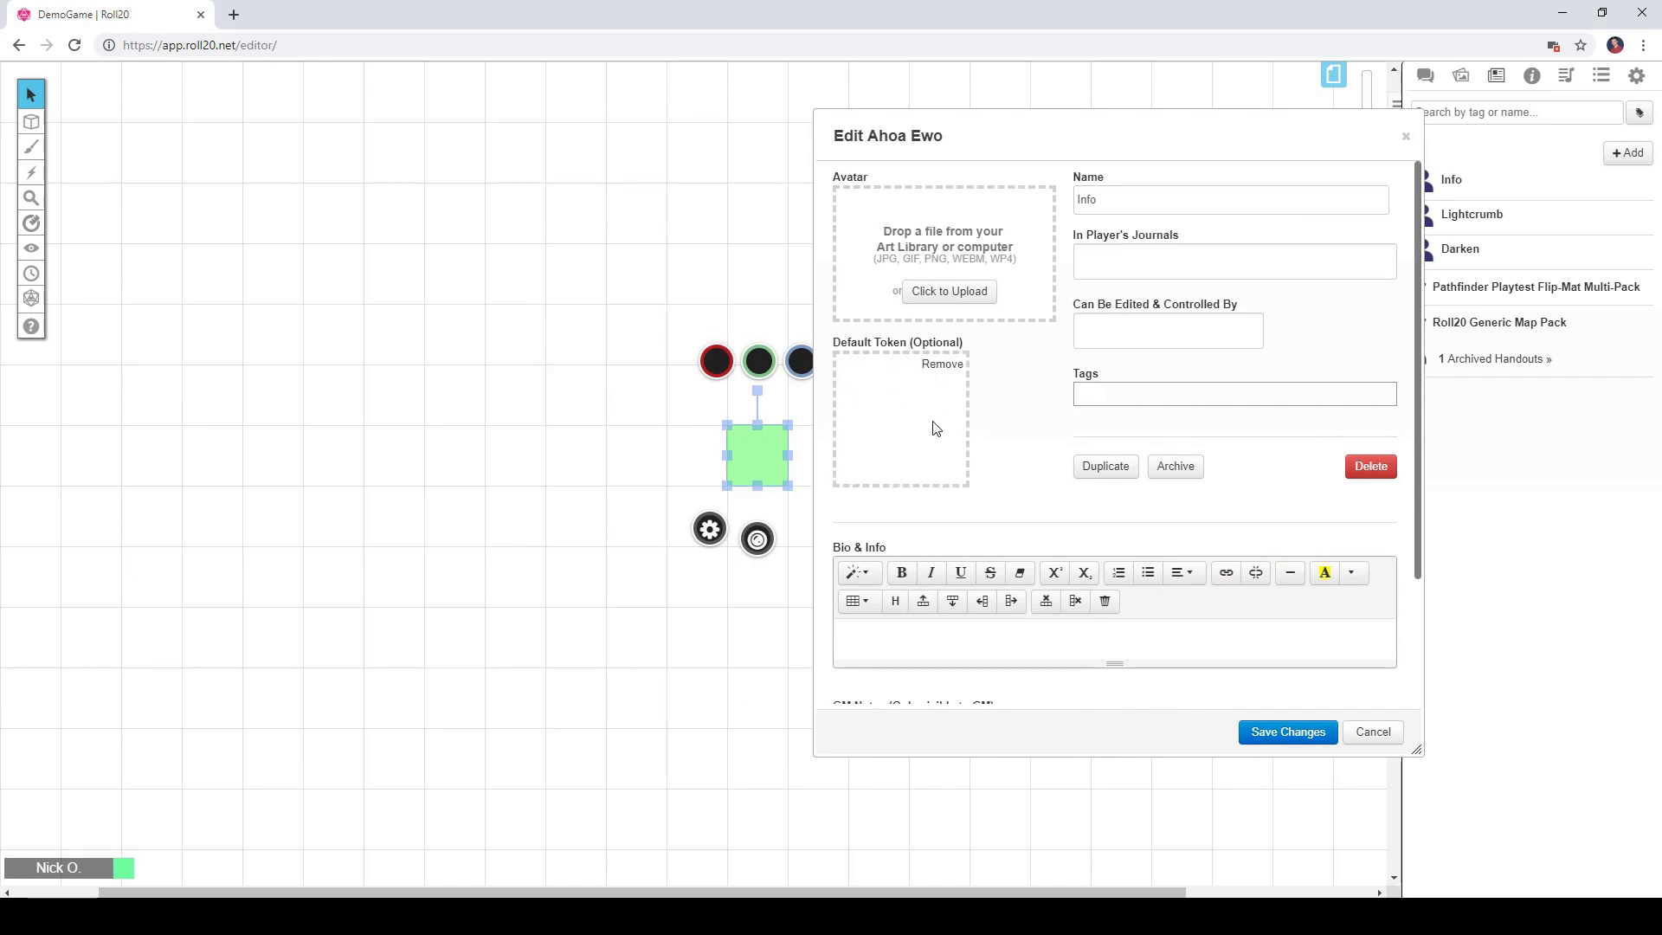
{"action": "left_click", "coordinate": [942, 364]}
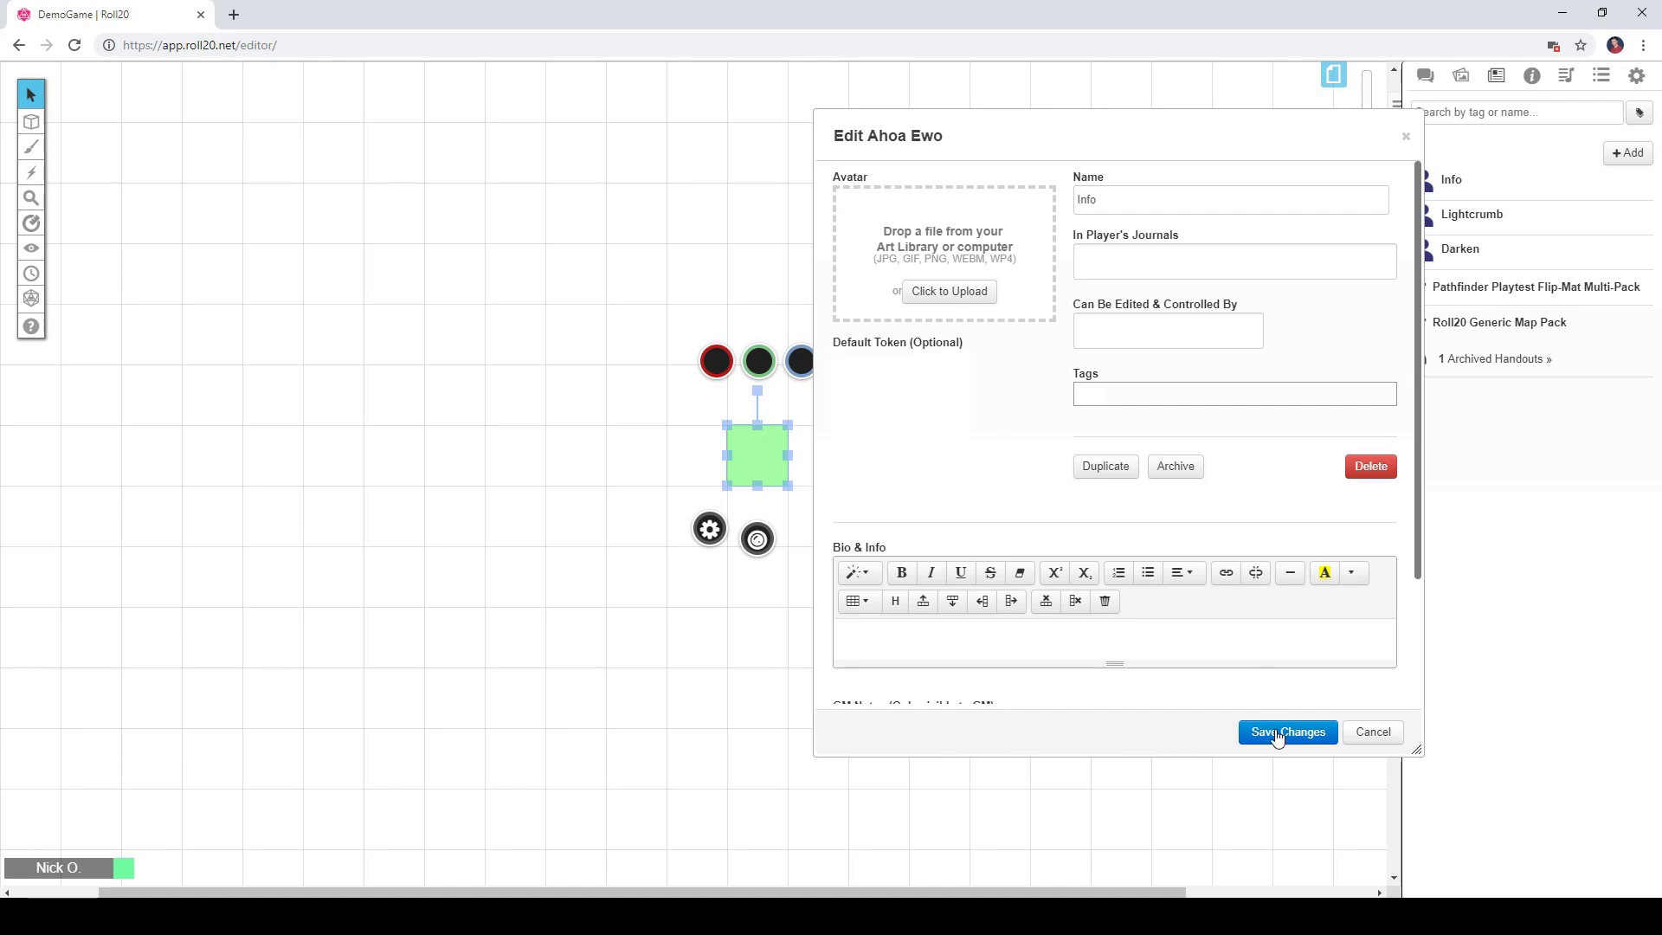
{"action": "left_click", "coordinate": [1278, 735]}
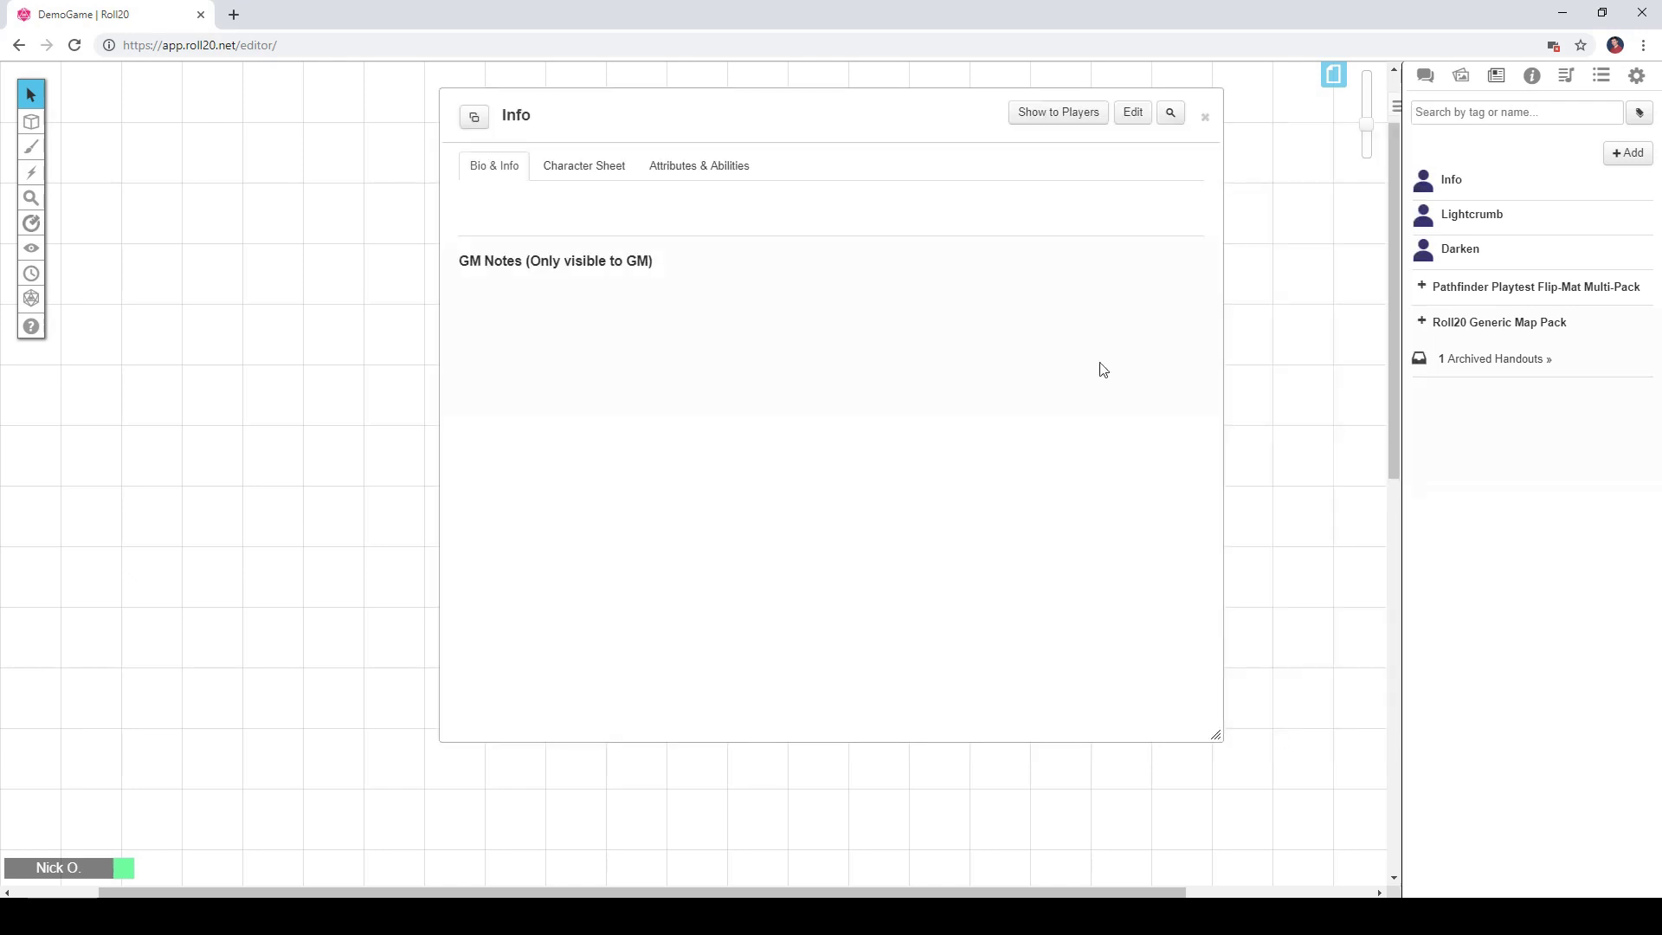
{"action": "left_click", "coordinate": [1203, 117]}
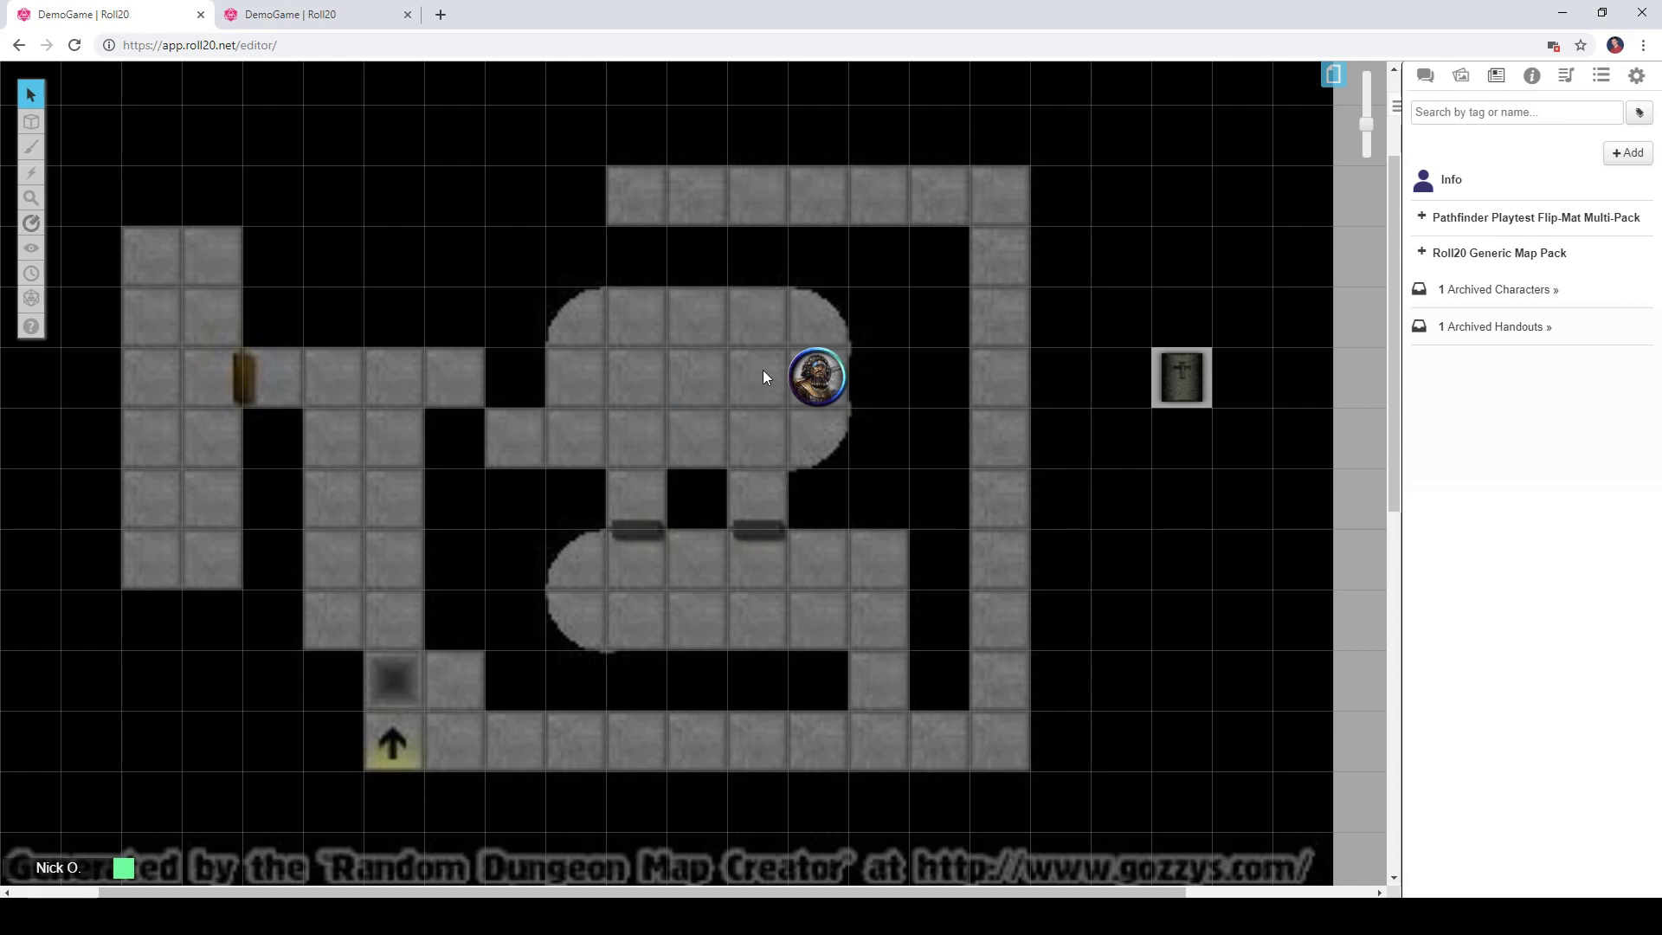
- Check the player's view of the dungeon, and place the Info token two squares west of the character token
{"action": "left_click", "coordinate": [320, 14]}
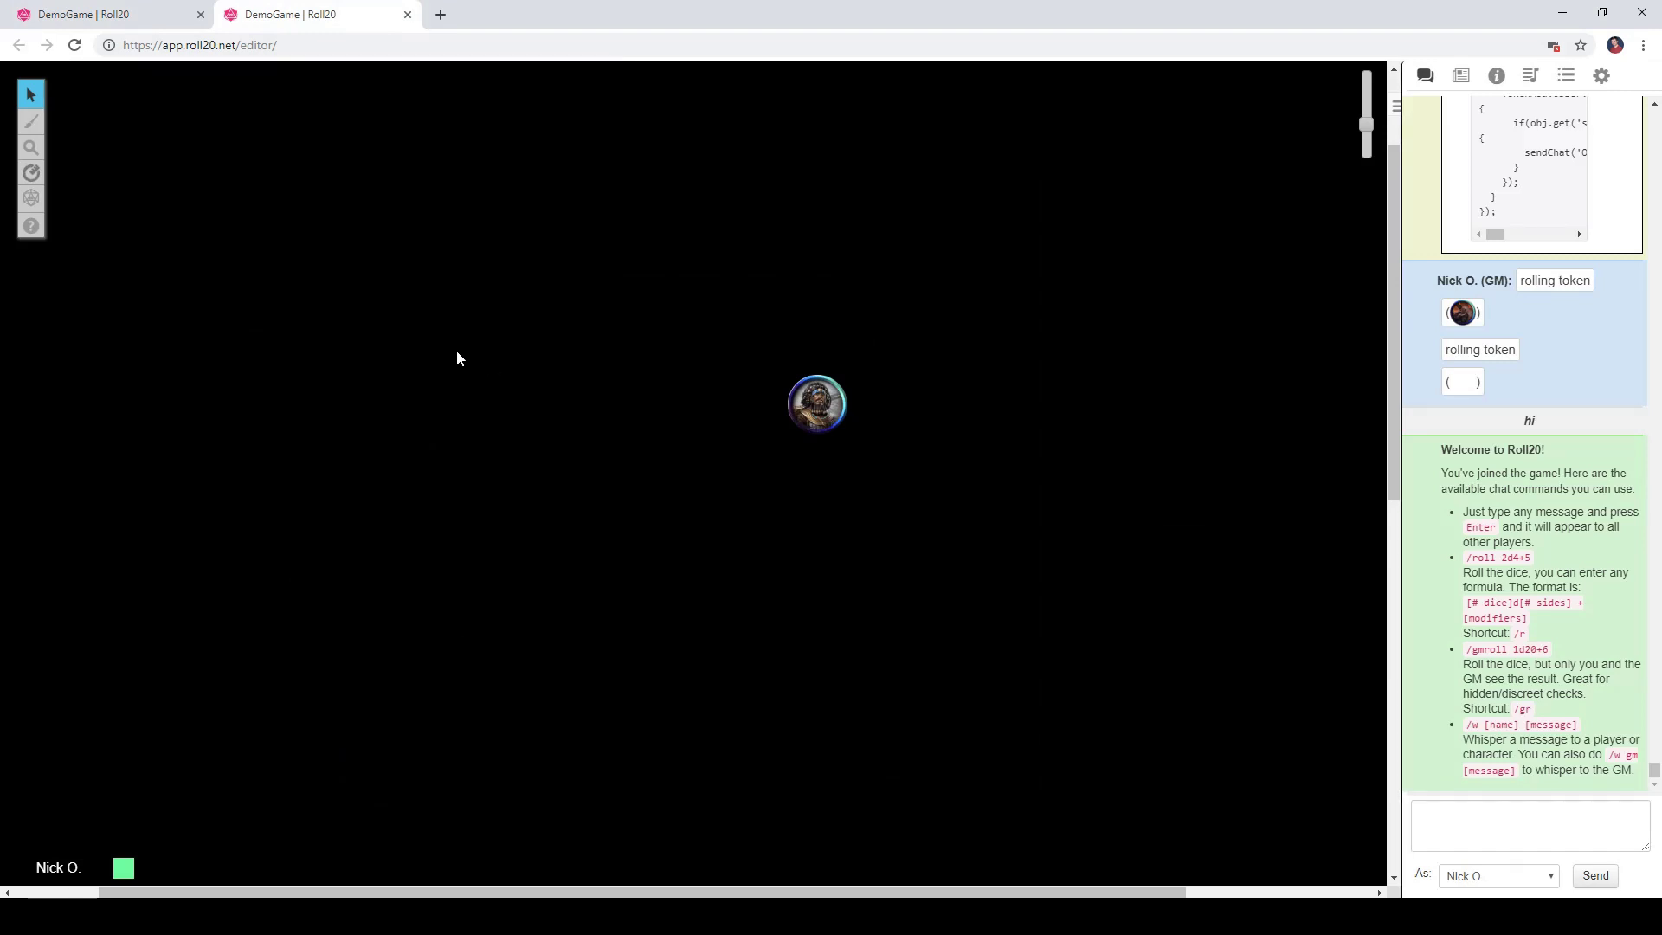
{"action": "left_click", "coordinate": [138, 15]}
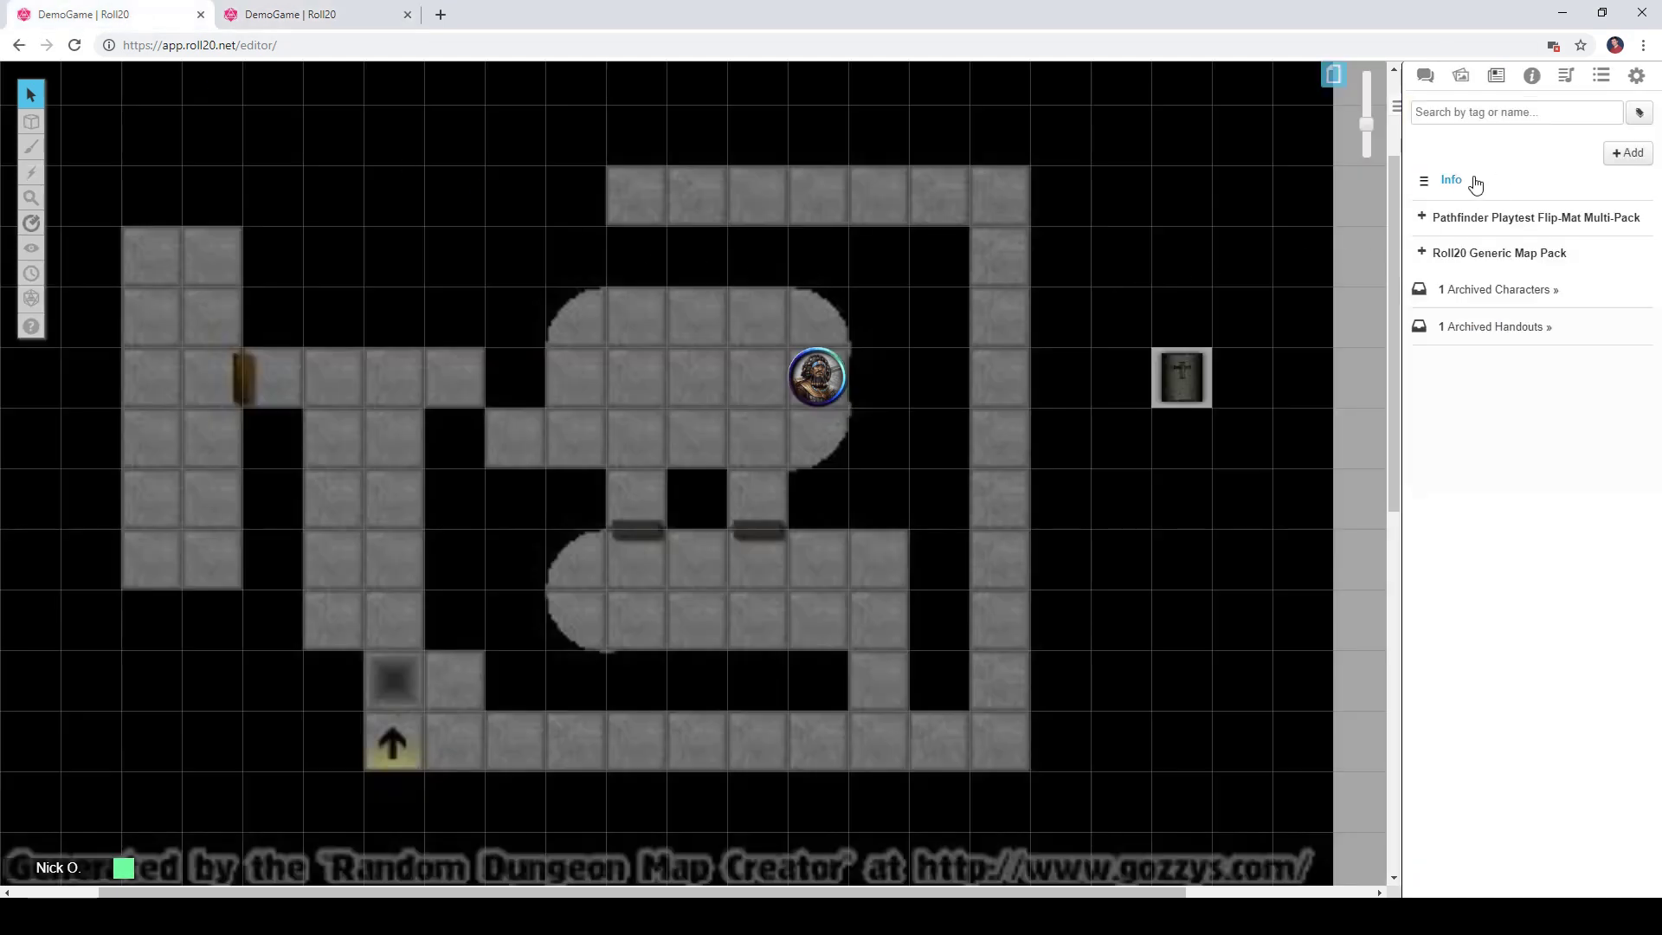
{"action": "left_click_drag", "start_coordinate": [1507, 185], "coordinate": [687, 386]}
- Make the green square token emit light with a 10 ft radius that all players see, and check the player's view
{"action": "left_click", "coordinate": [694, 377]}
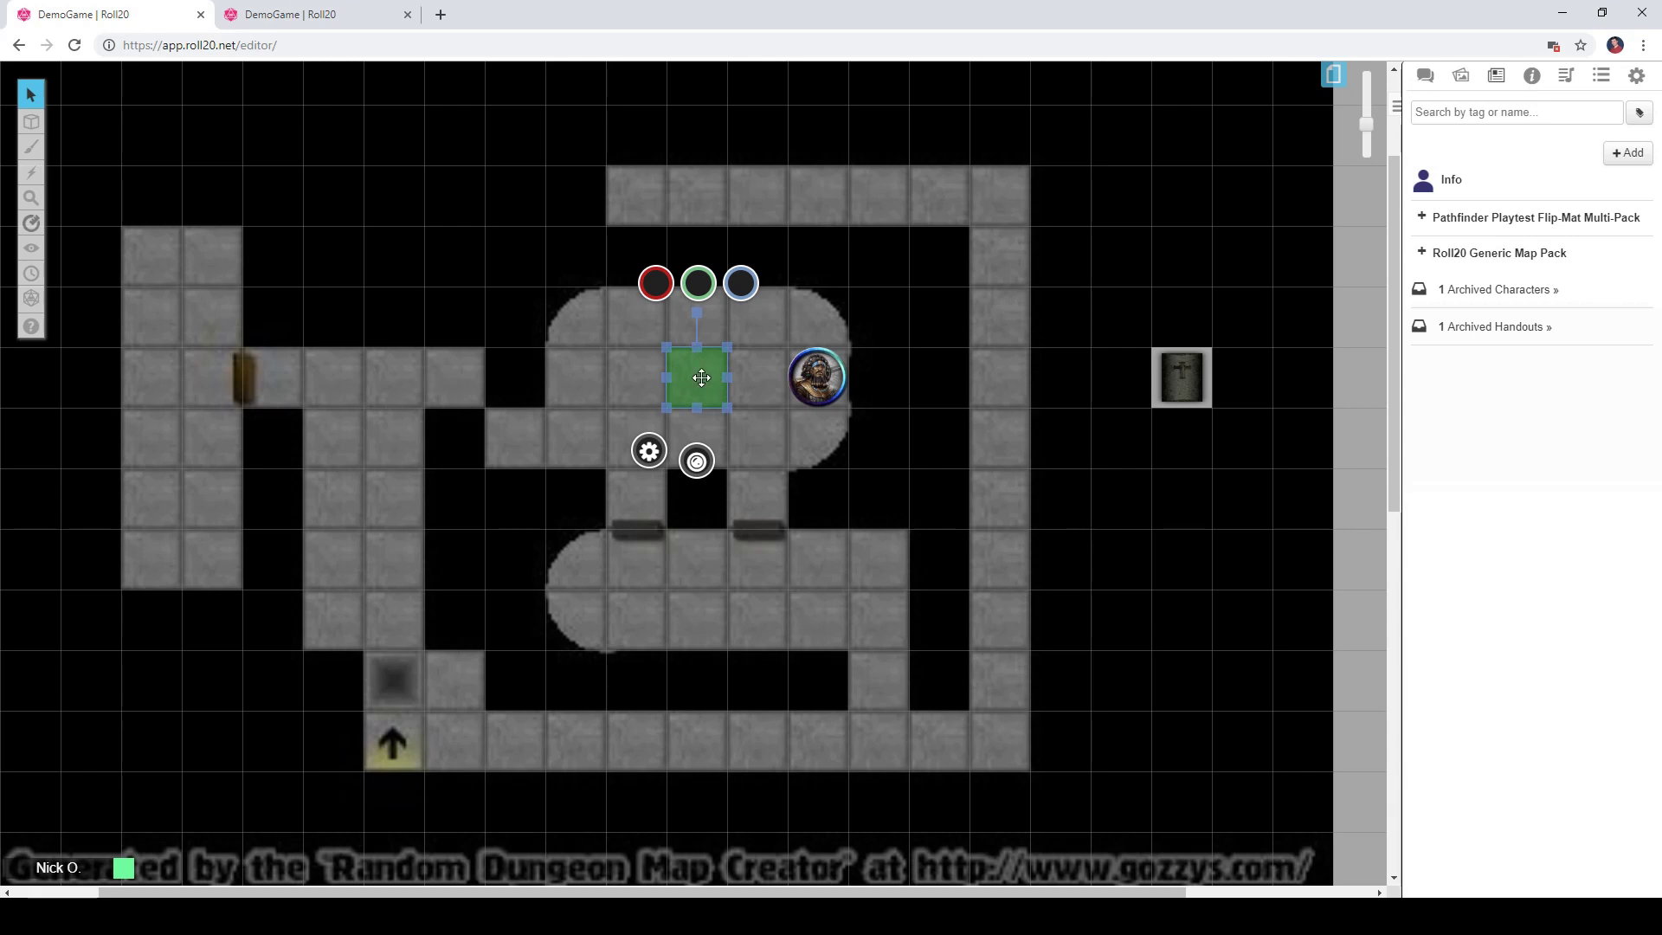
{"action": "double_click", "coordinate": [702, 377]}
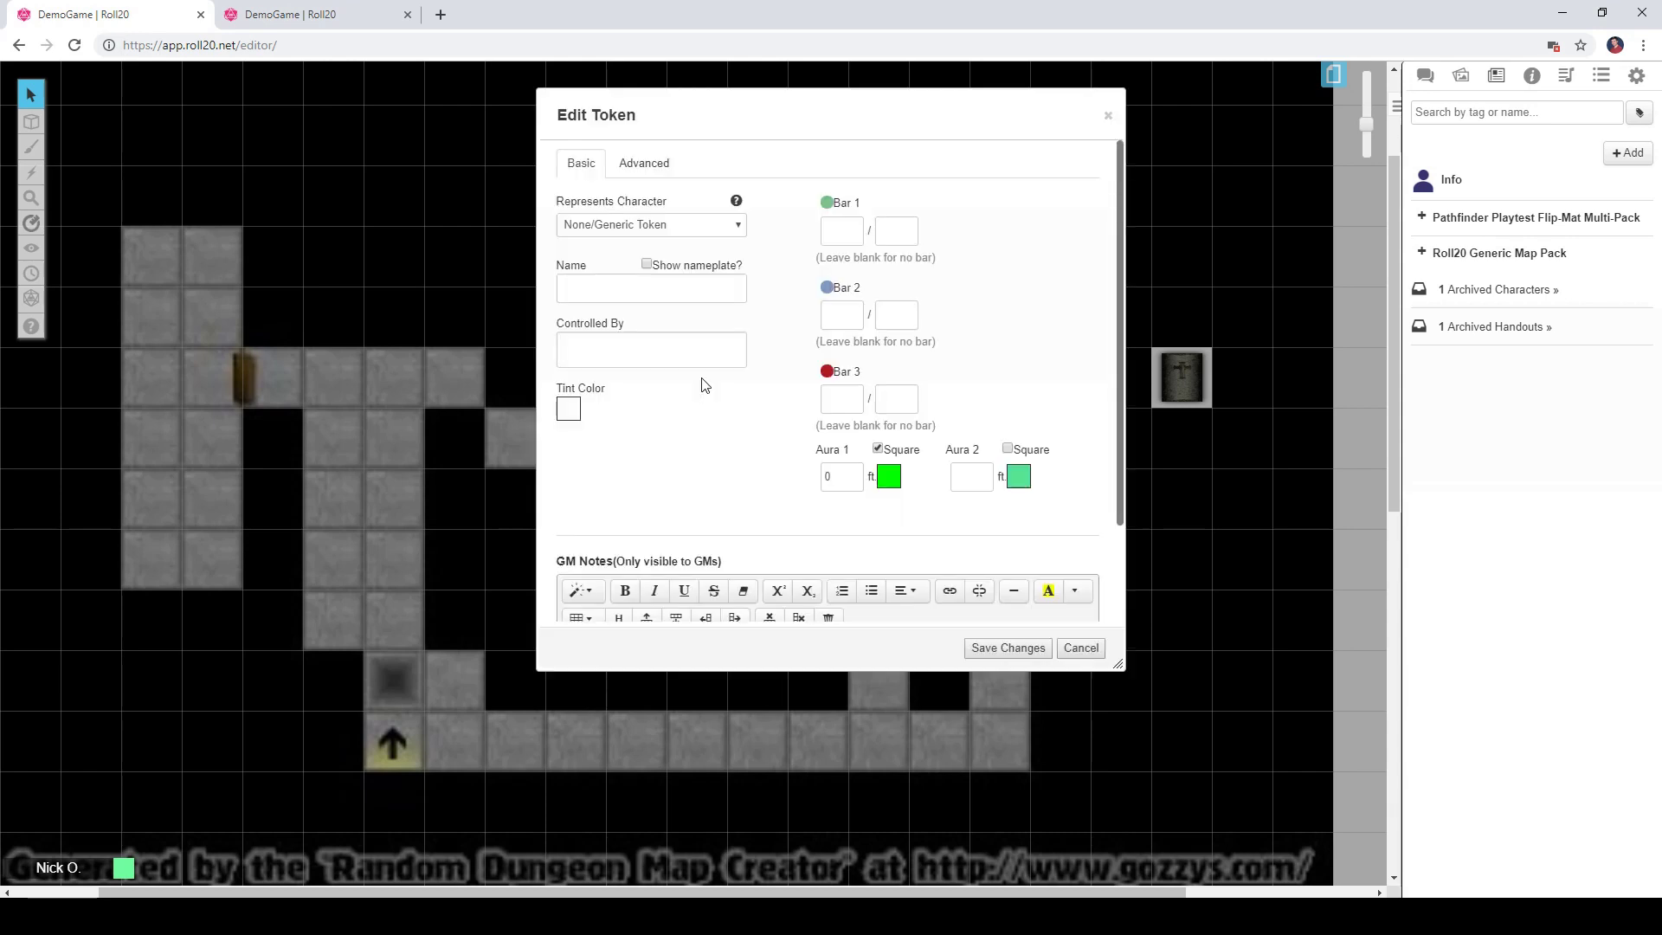
{"action": "left_click", "coordinate": [665, 166]}
{"action": "left_click", "coordinate": [869, 235]}
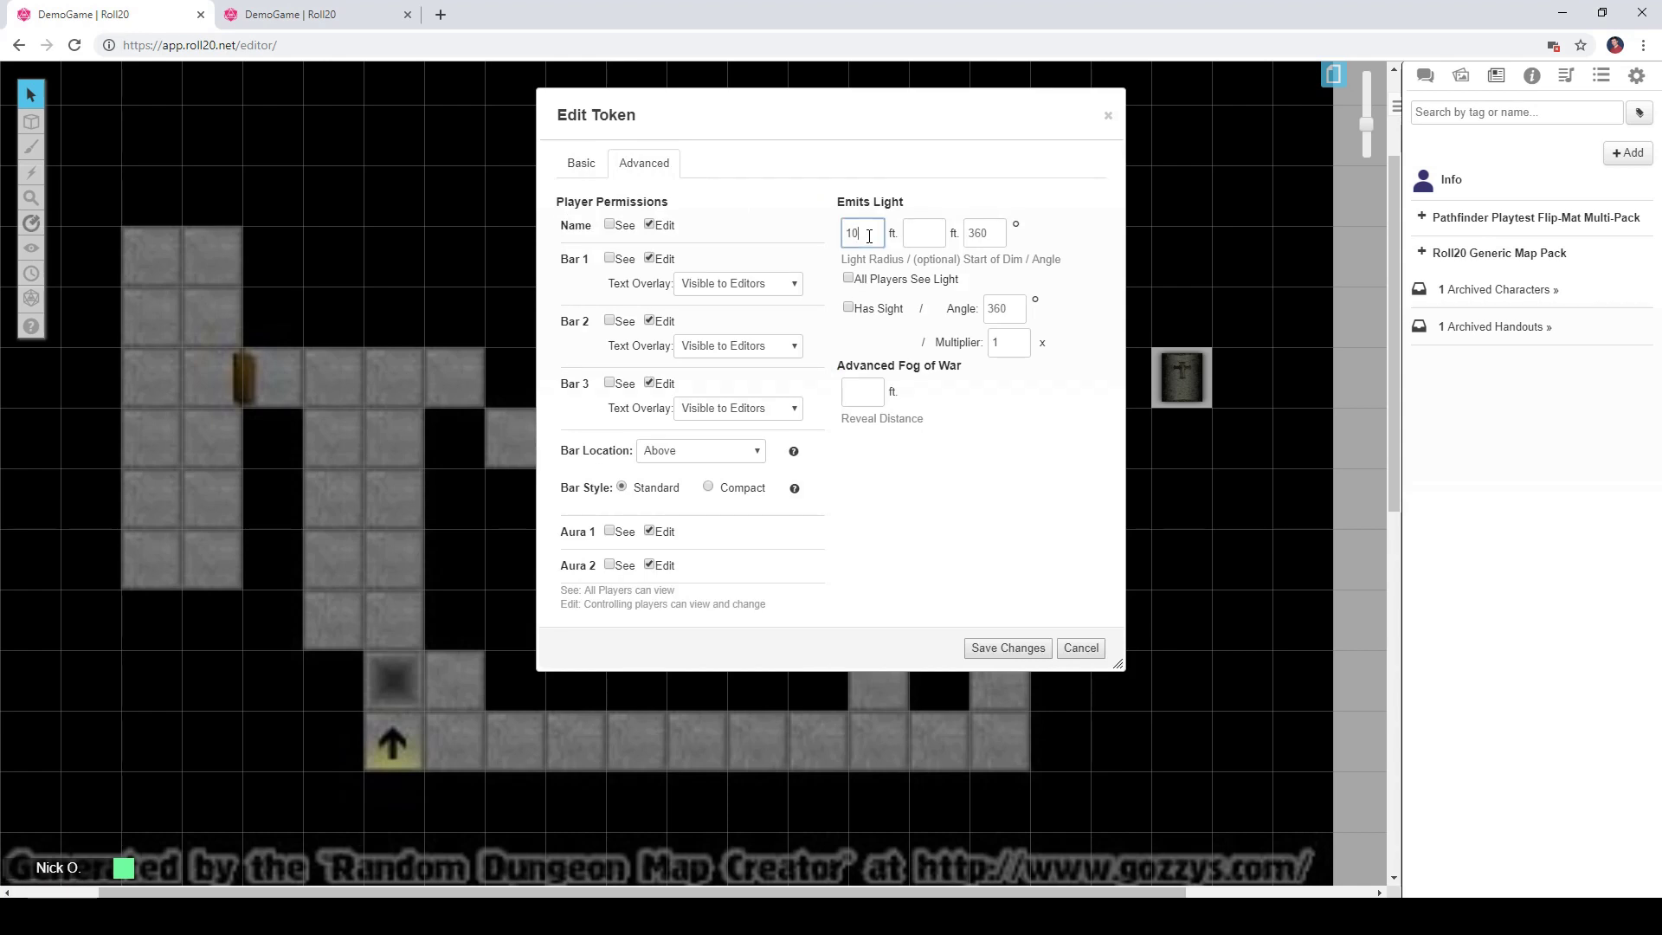
{"action": "left_click", "coordinate": [850, 279]}
{"action": "left_click", "coordinate": [997, 651]}
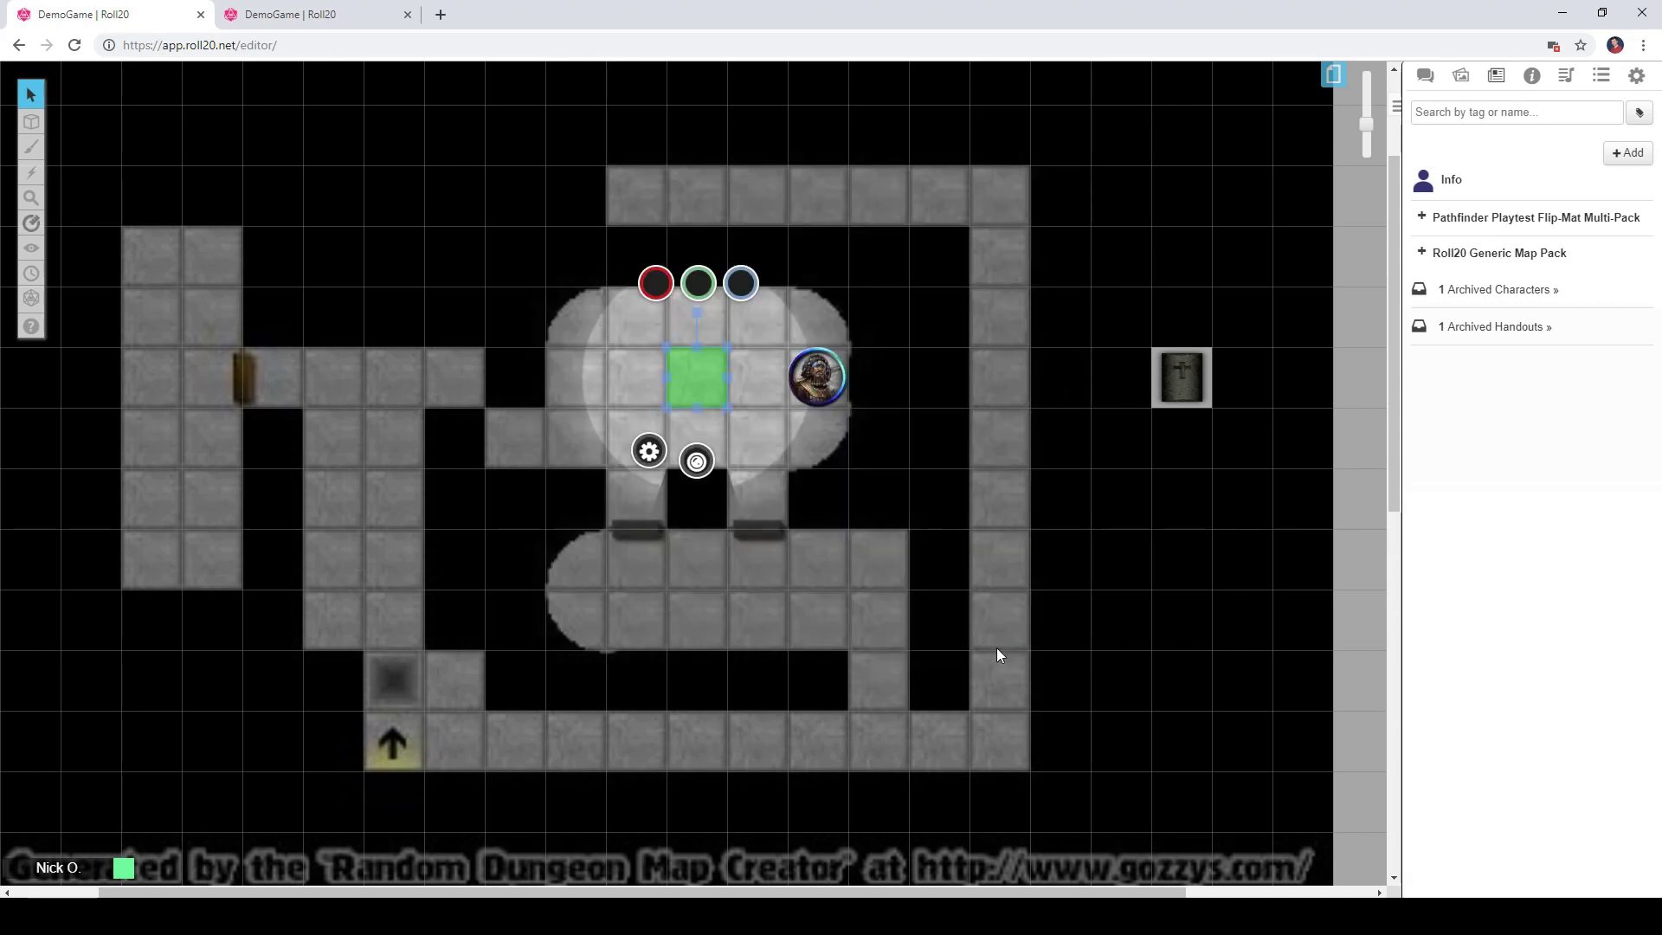
{"action": "left_click", "coordinate": [341, 24]}
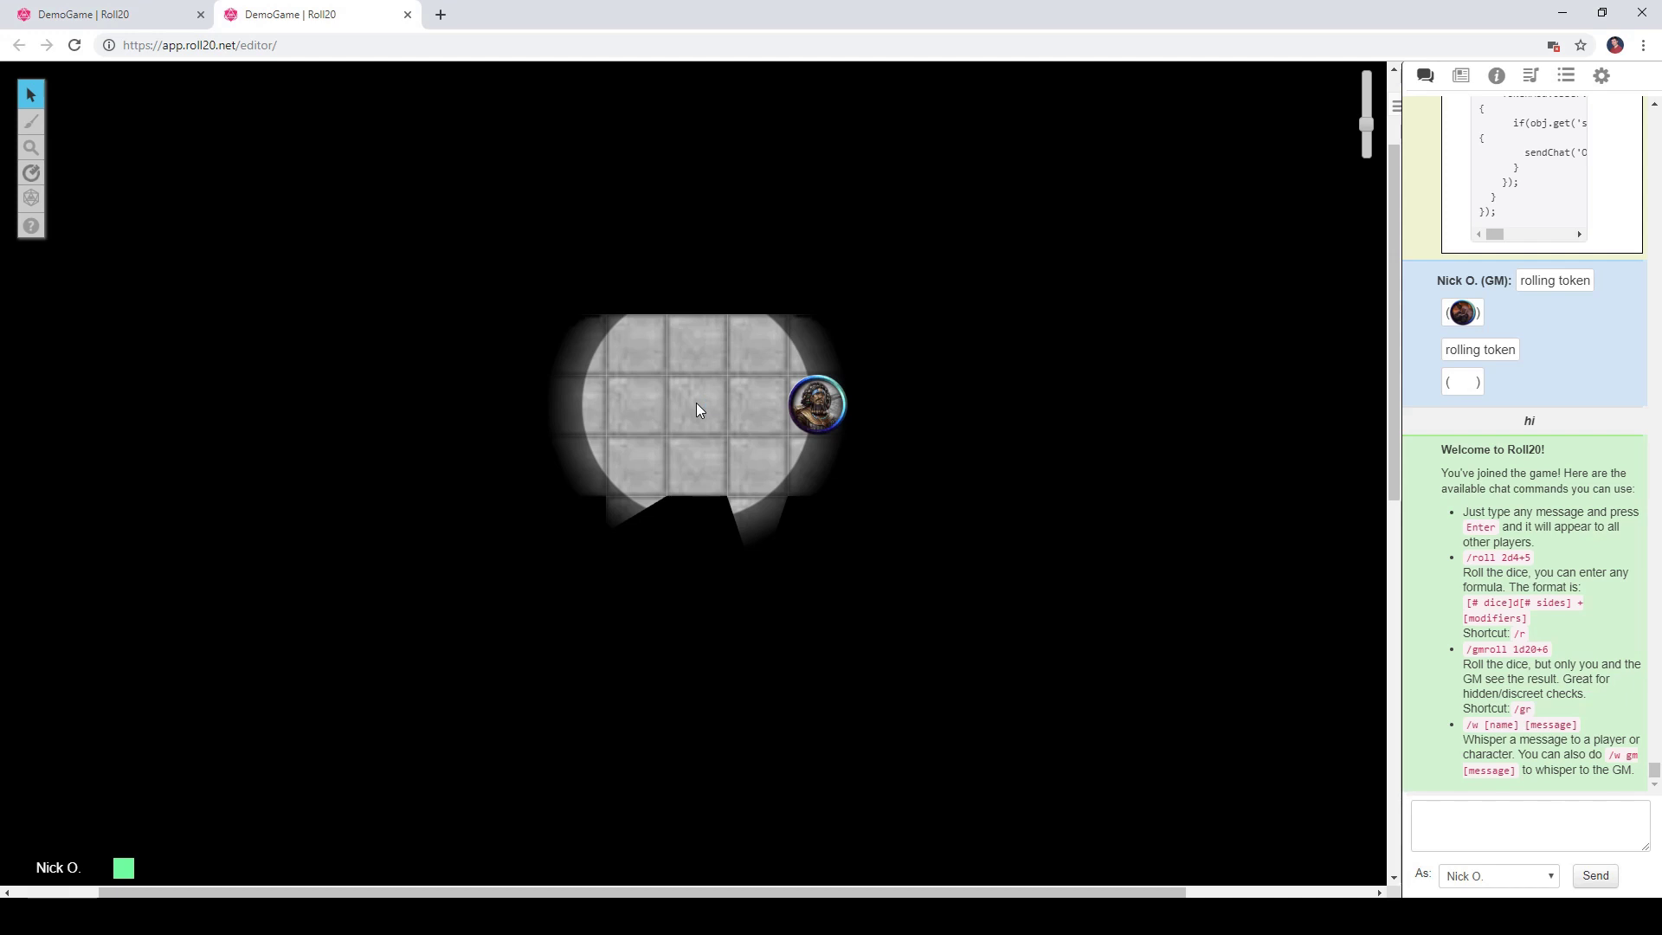
{"action": "left_click", "coordinate": [116, 18]}
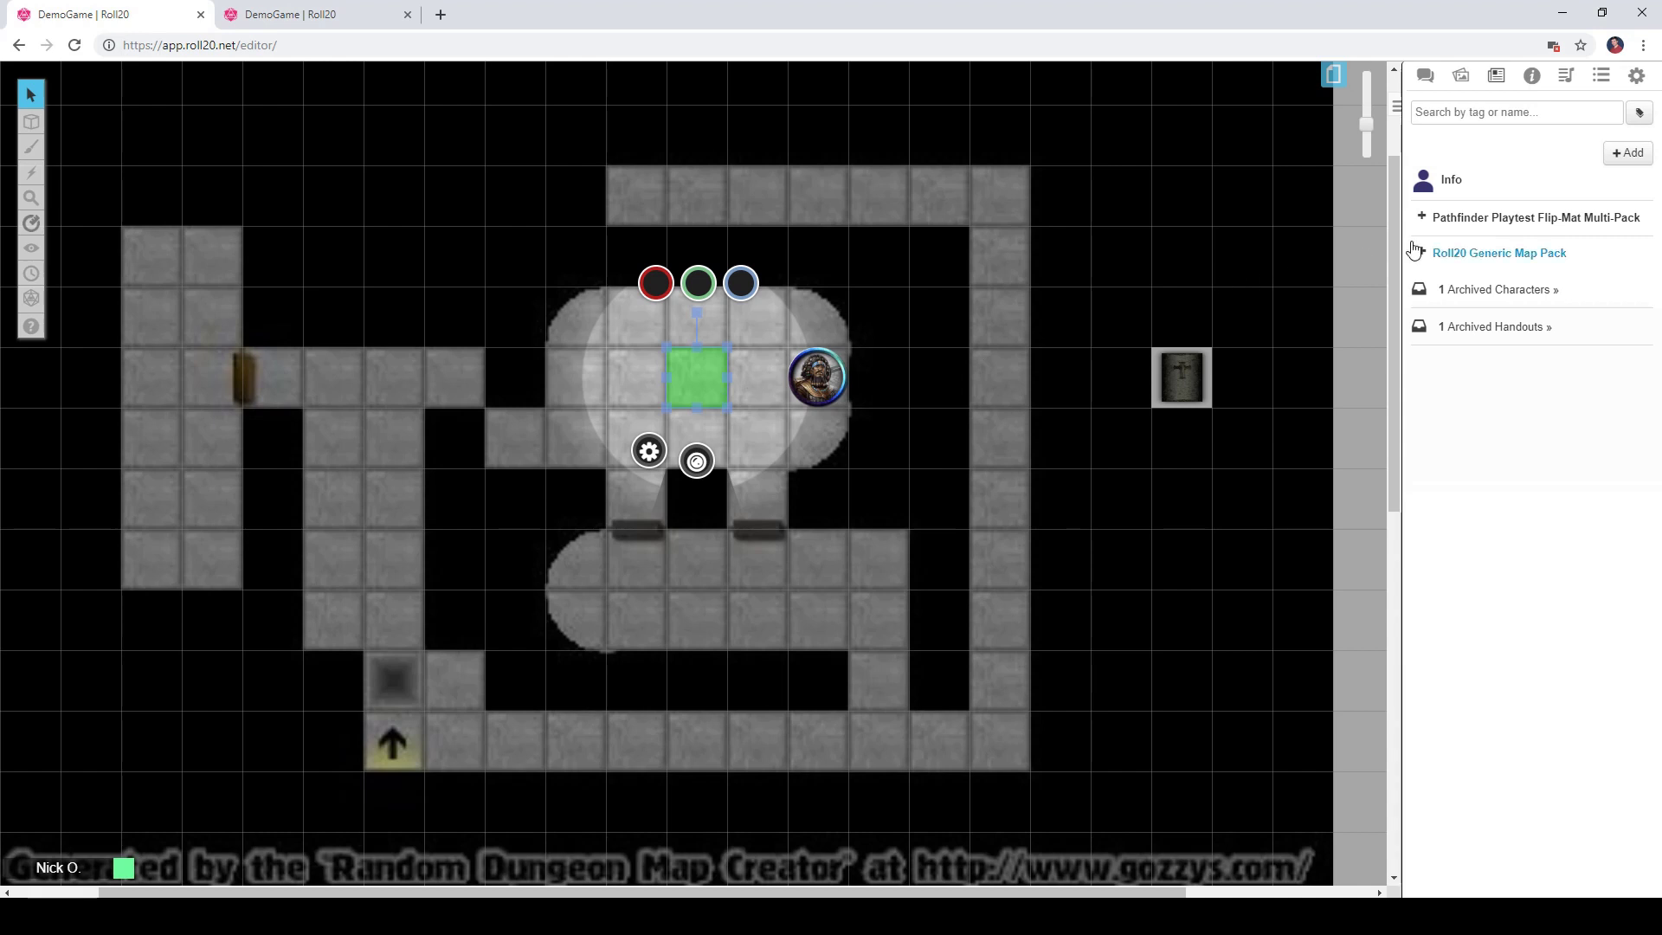
- Duplicate the Info character in the journal and close the original
{"action": "left_click", "coordinate": [1485, 185]}
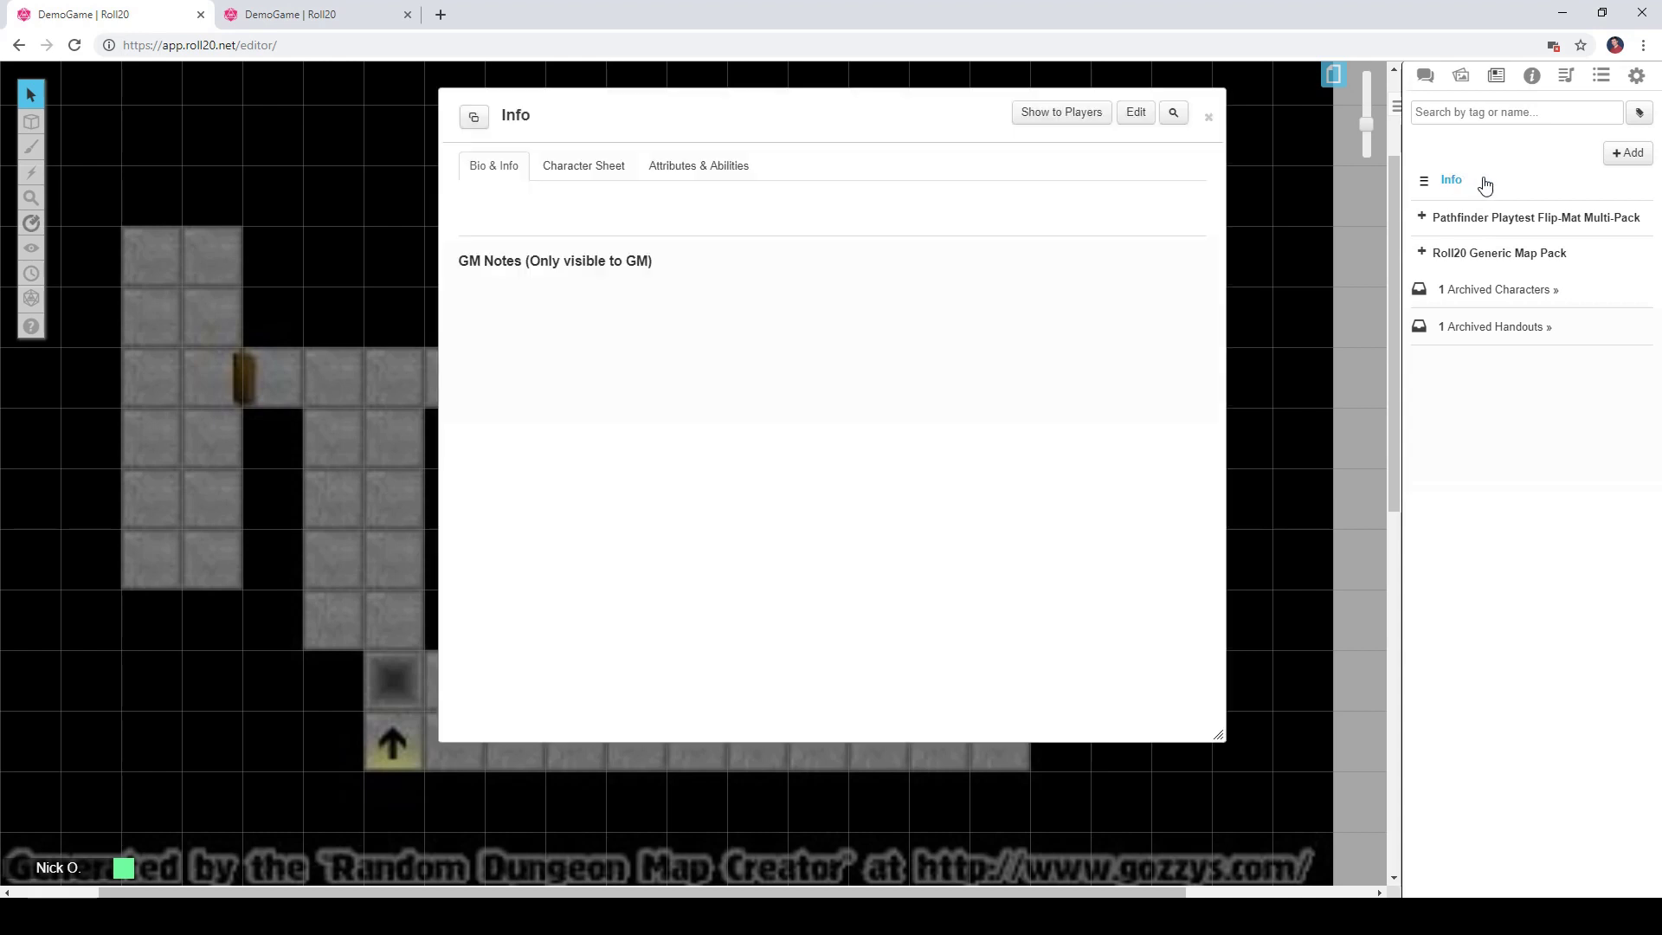
{"action": "left_click", "coordinate": [1135, 115]}
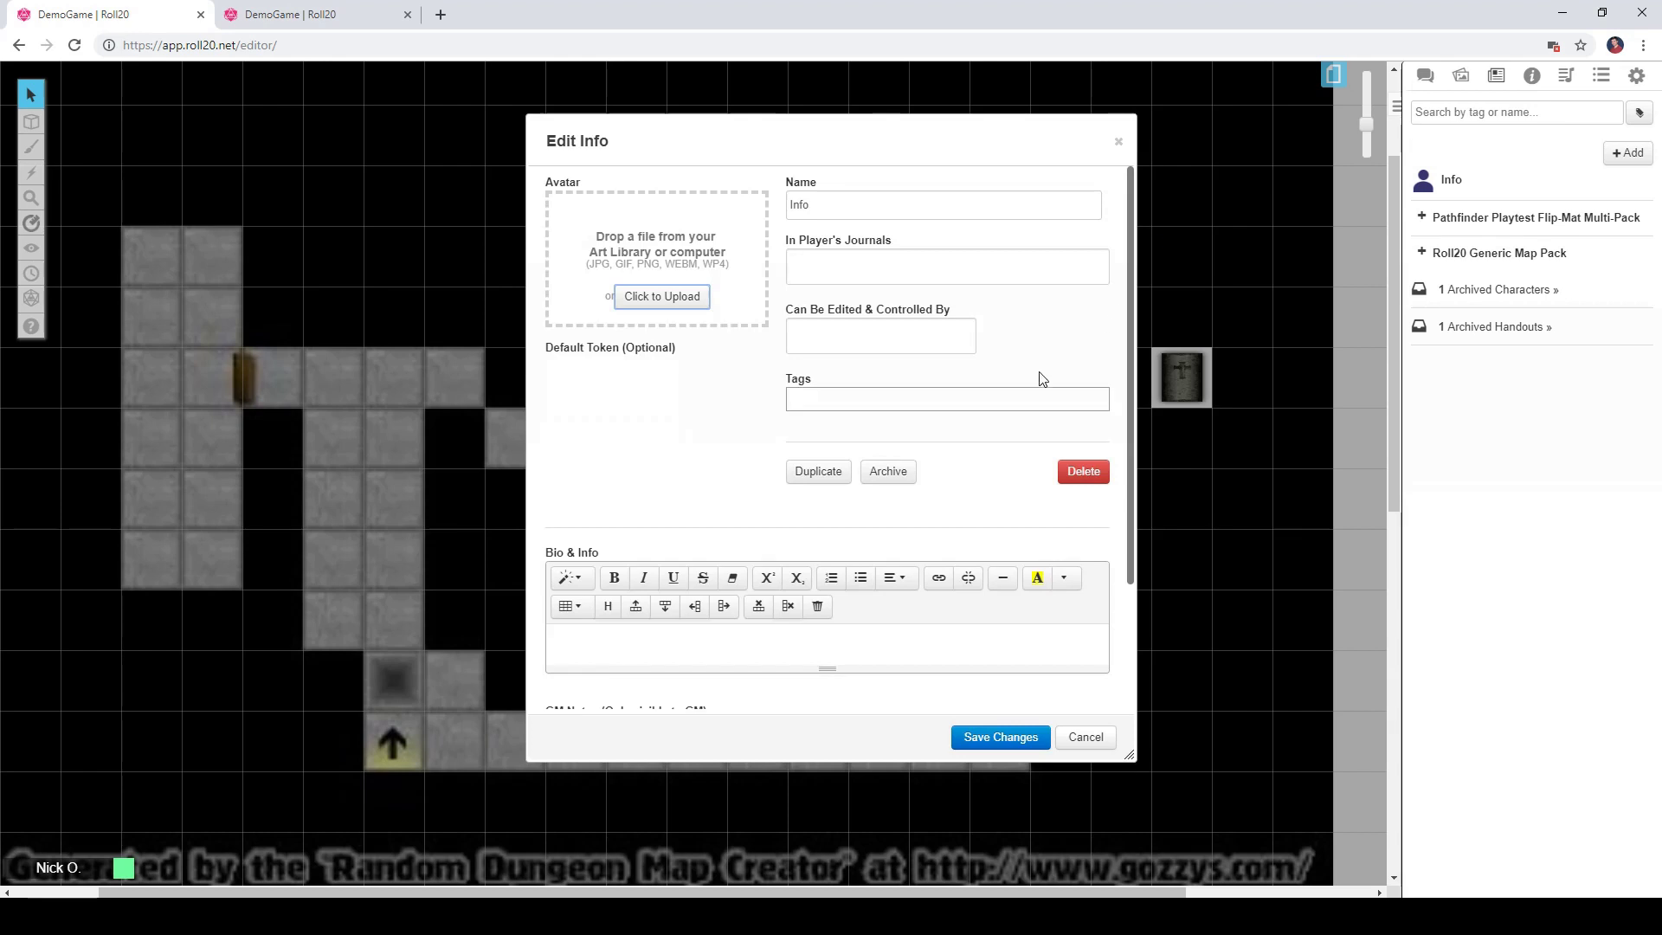
{"action": "left_click", "coordinate": [823, 473]}
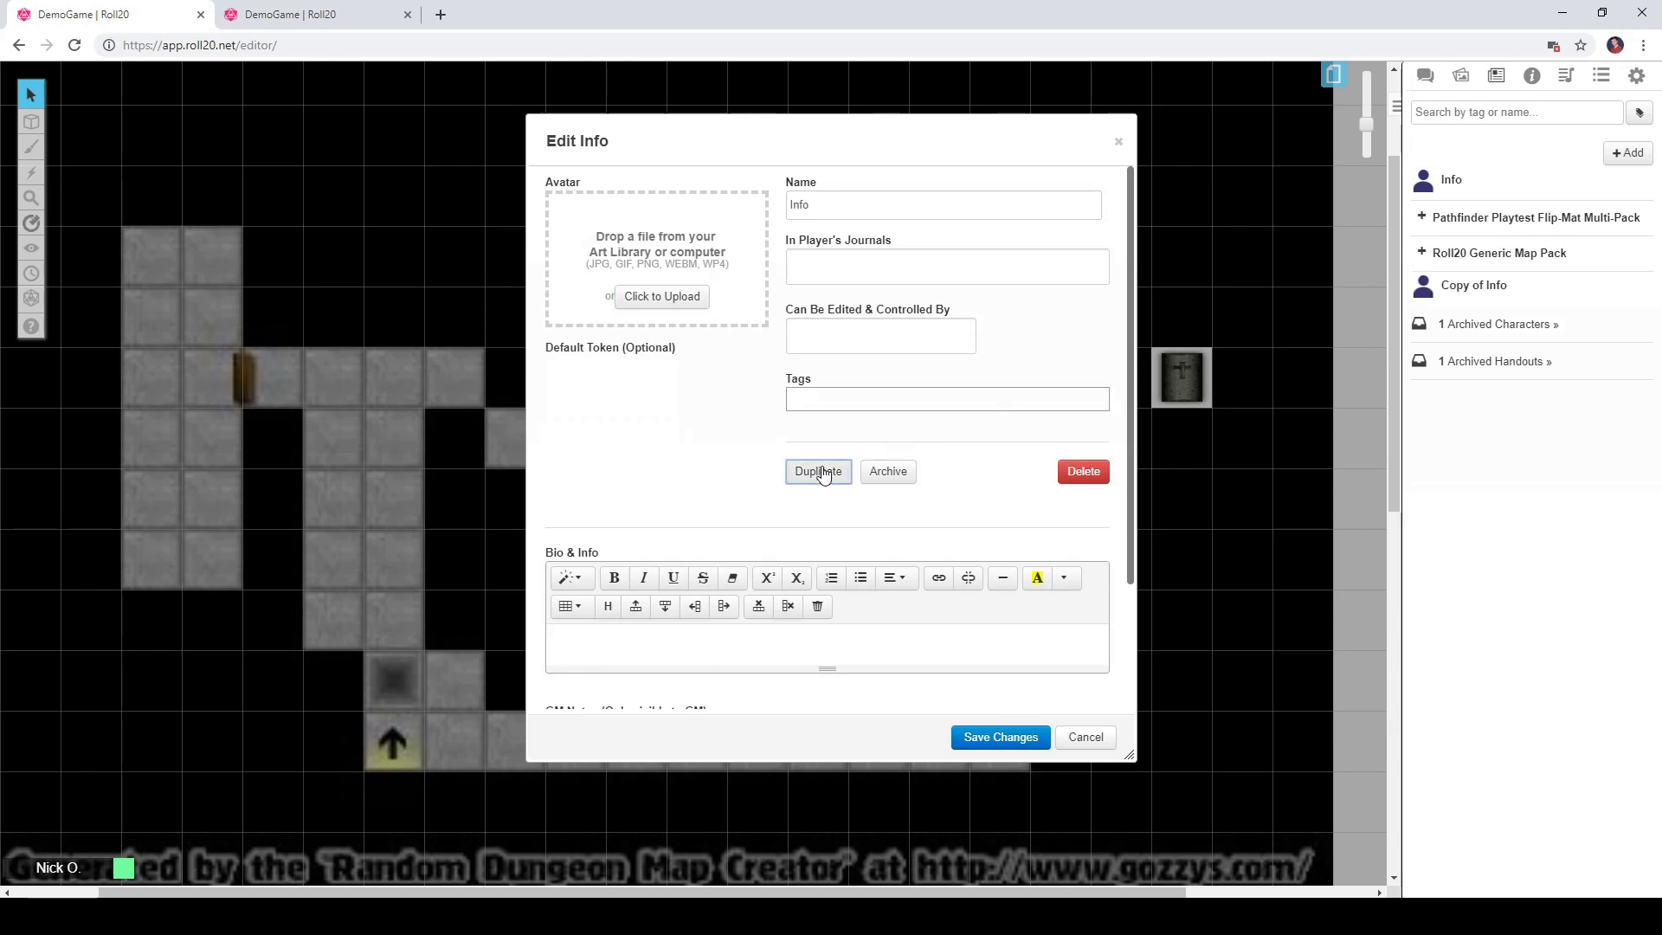
{"action": "left_click", "coordinate": [1093, 738]}
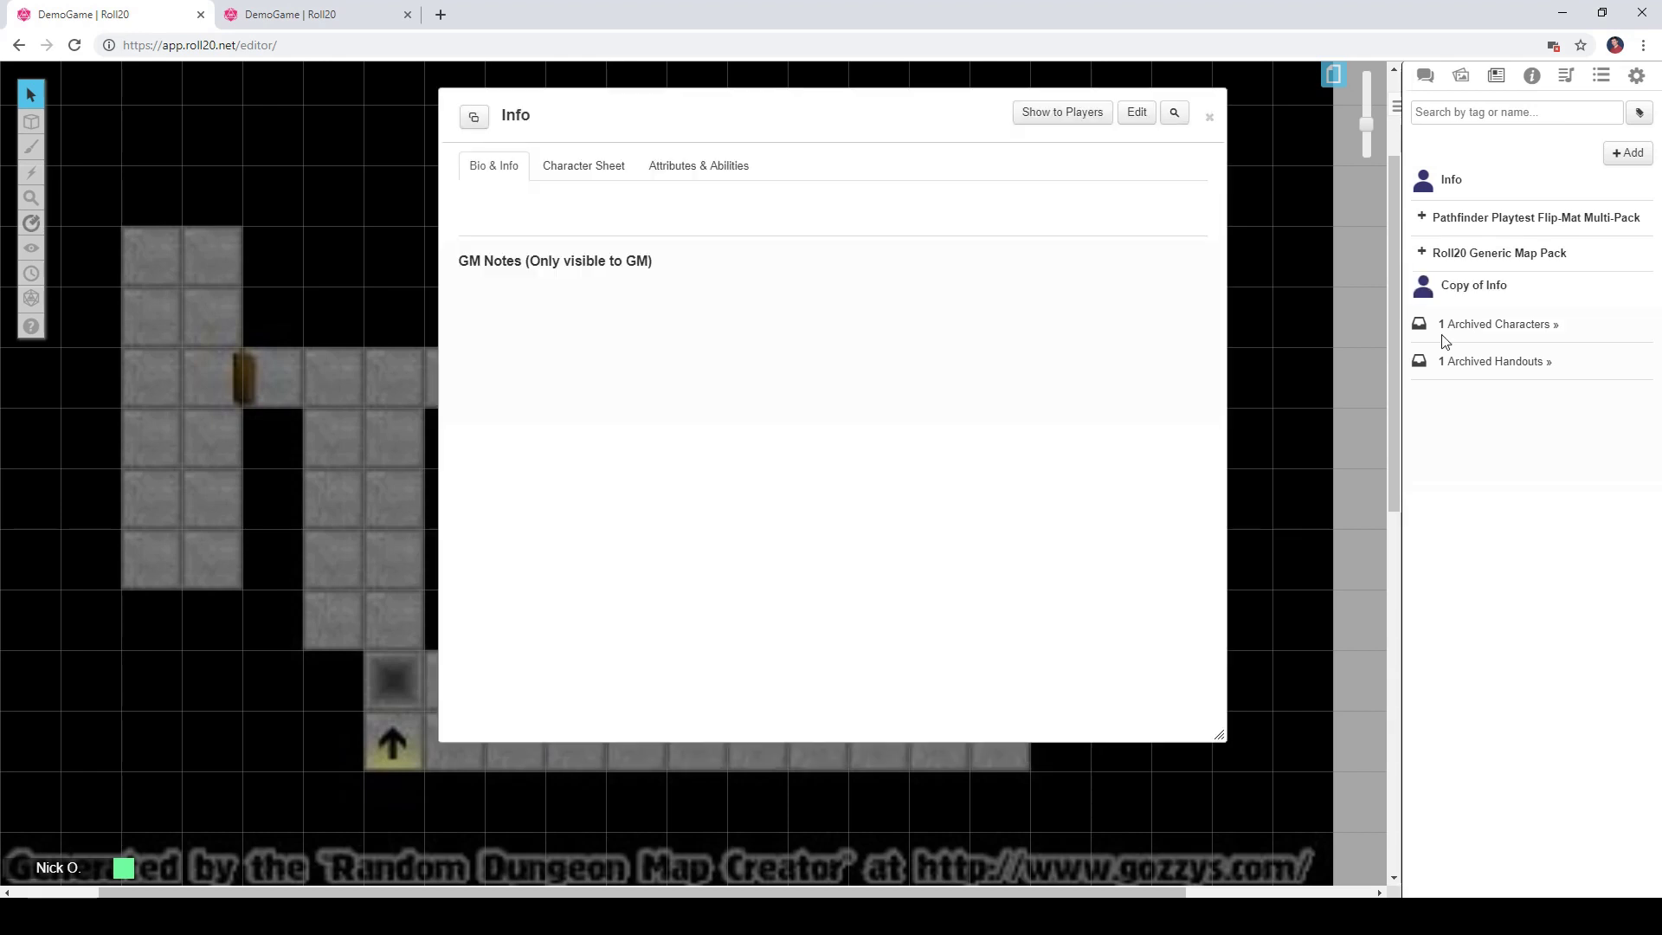
{"action": "left_click", "coordinate": [1209, 117]}
- Open the copied Info character for editing and rename it LightSource
{"action": "left_click", "coordinate": [1496, 297]}
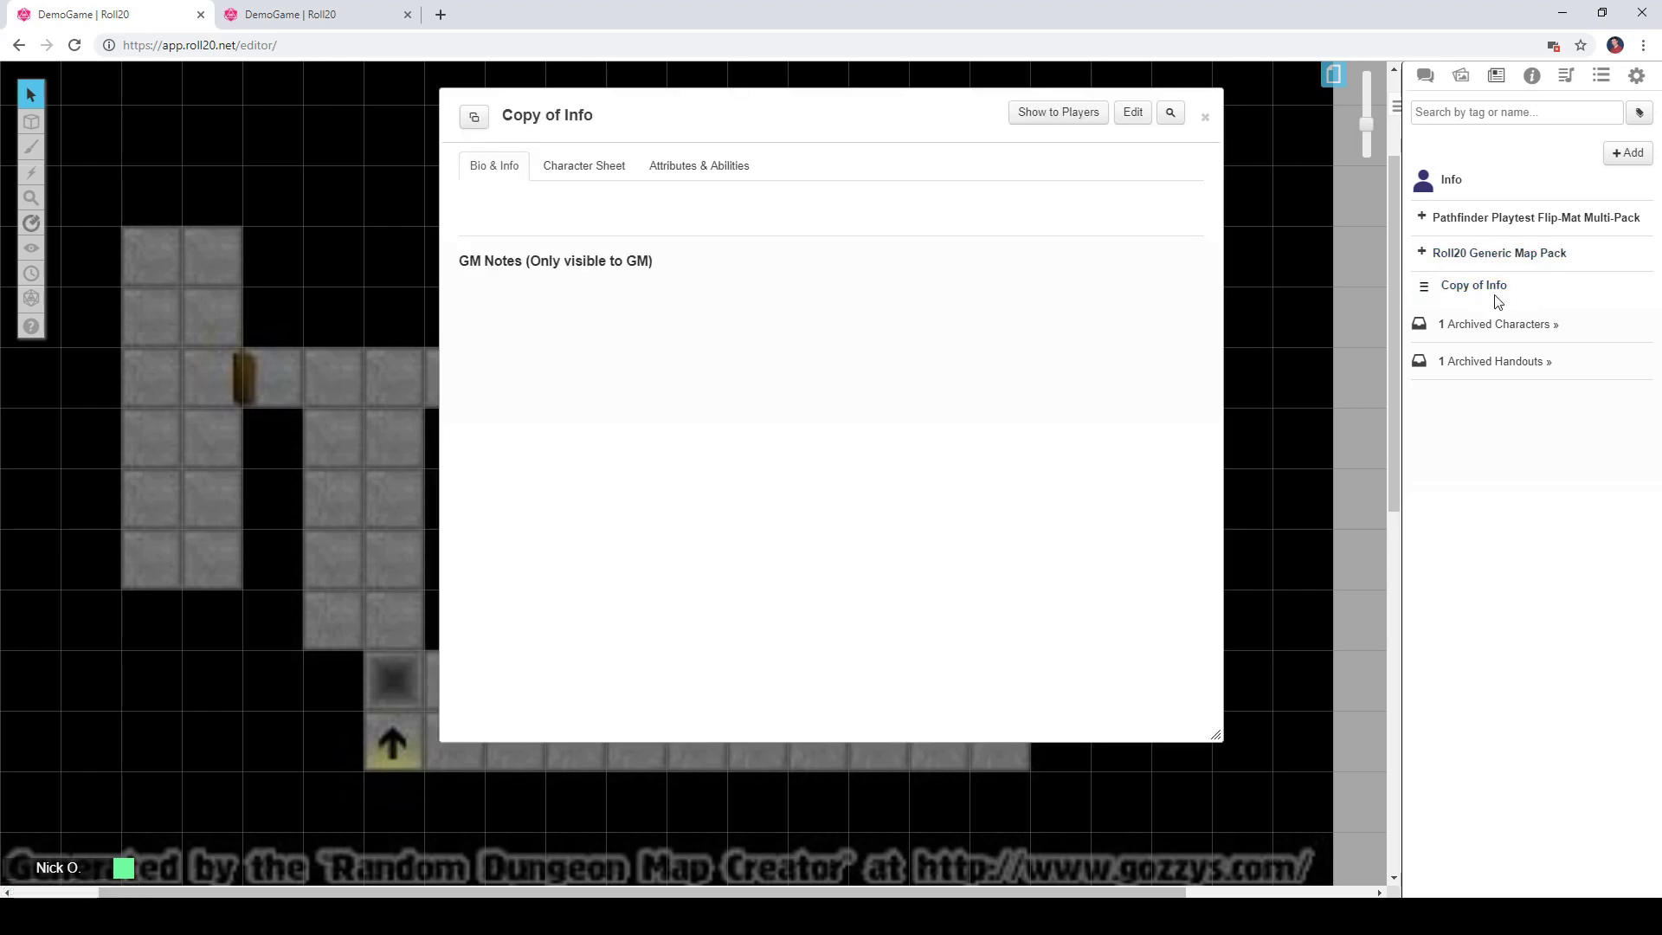
{"action": "left_click", "coordinate": [1130, 114]}
{"action": "left_click_drag", "start_coordinate": [875, 205], "coordinate": [690, 189]}
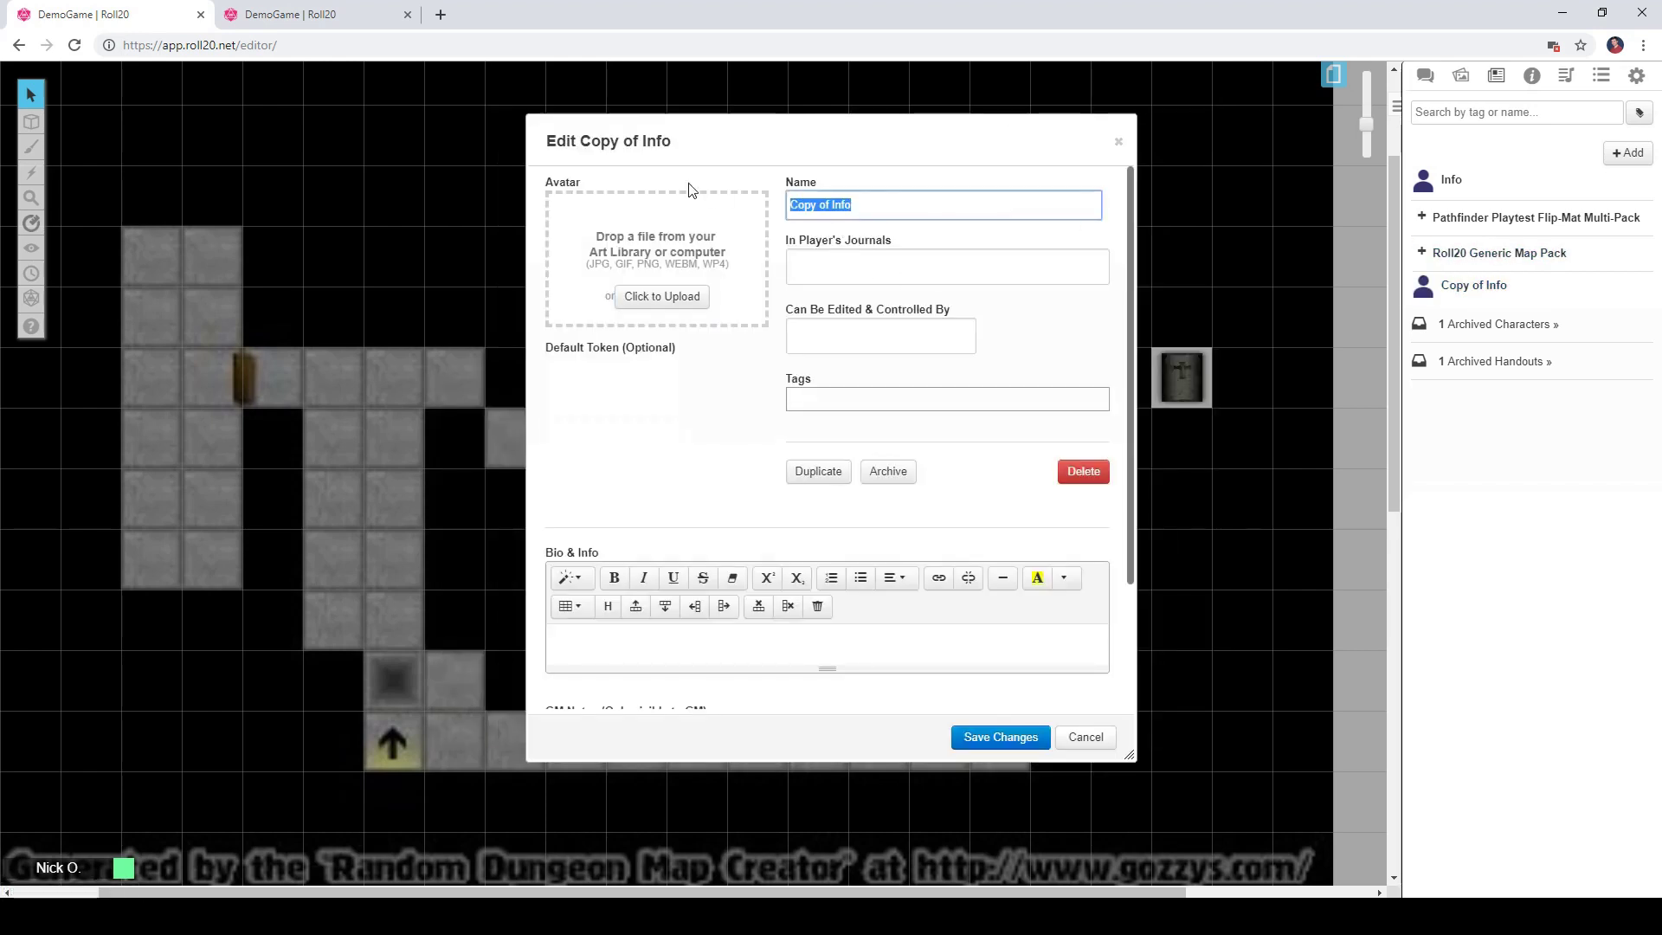
{"action": "type", "text": "LightSource"}
- Delete the default token of the LightSource character, keeping its edit dialog clear of the map token and journal
{"action": "left_click_drag", "start_coordinate": [653, 138], "coordinate": [1100, 165]}
{"action": "left_click", "coordinate": [1119, 391]}
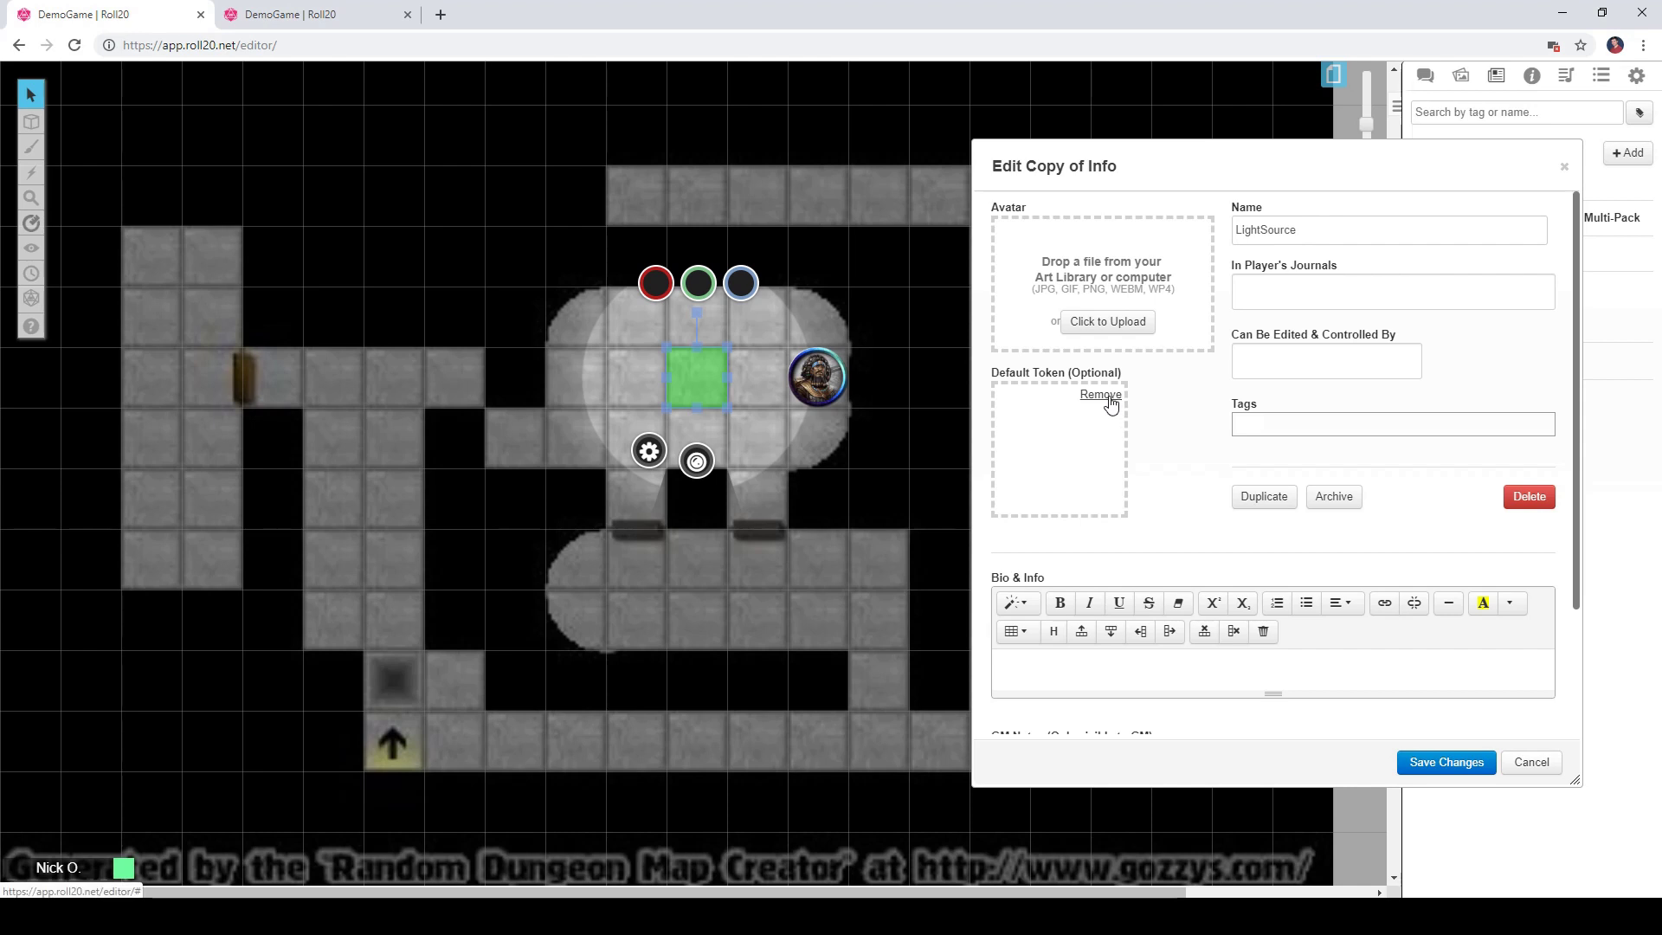
{"action": "left_click", "coordinate": [1109, 398]}
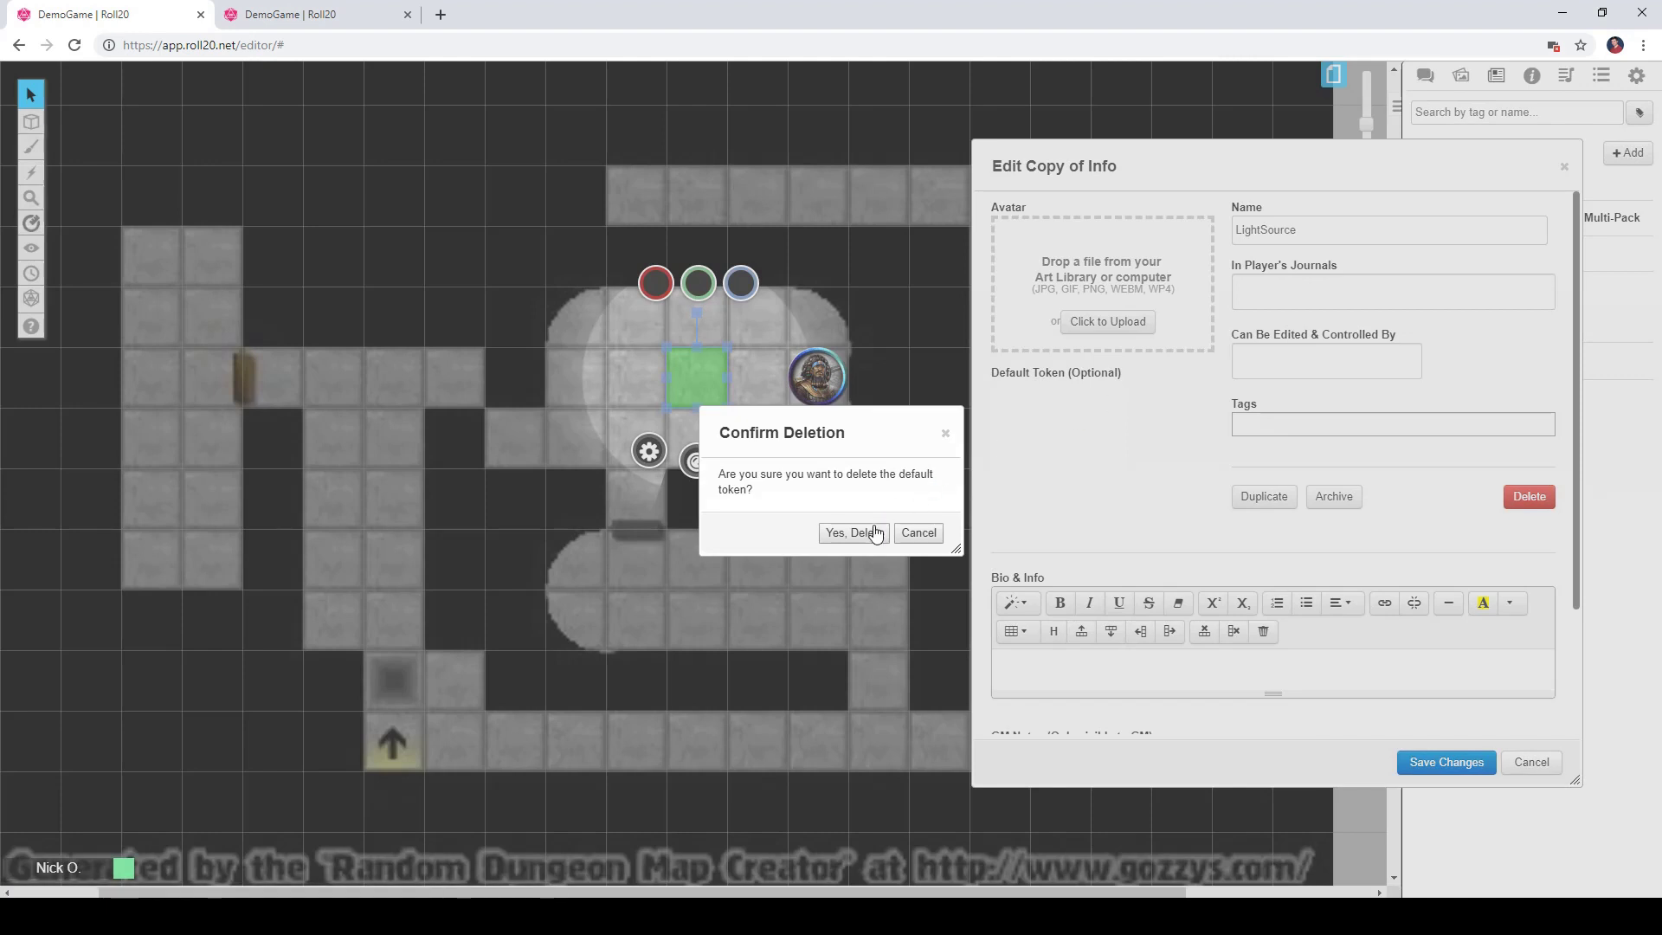
{"action": "key", "text": "Return"}
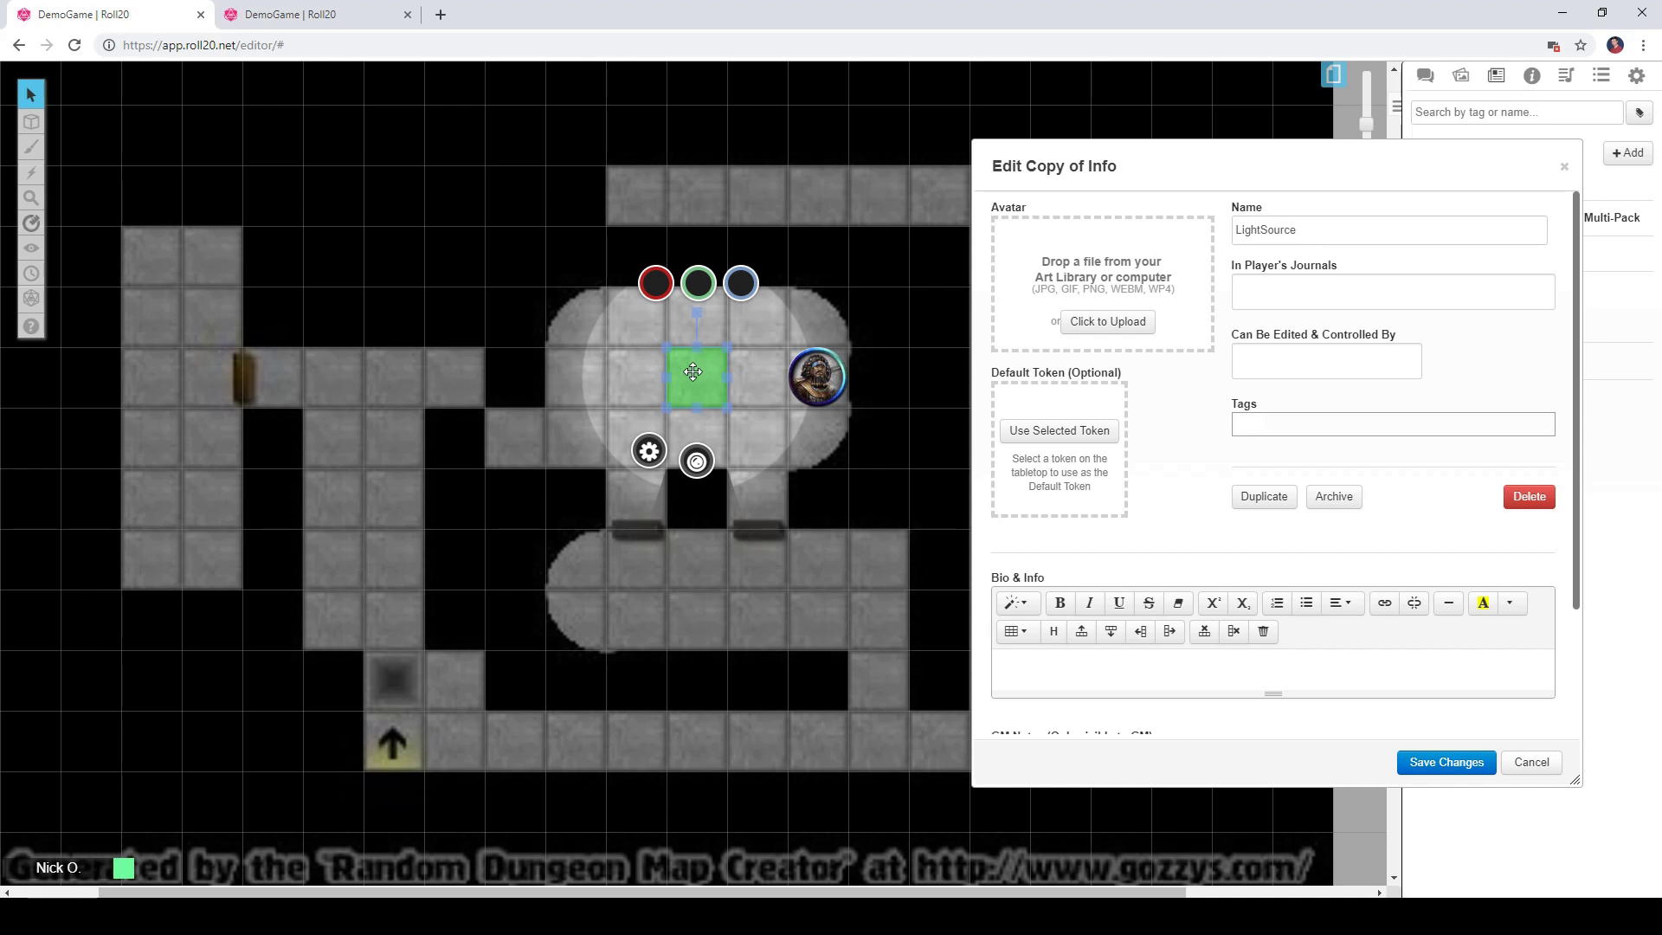
{"action": "left_click_drag", "start_coordinate": [1382, 164], "coordinate": [1241, 237]}
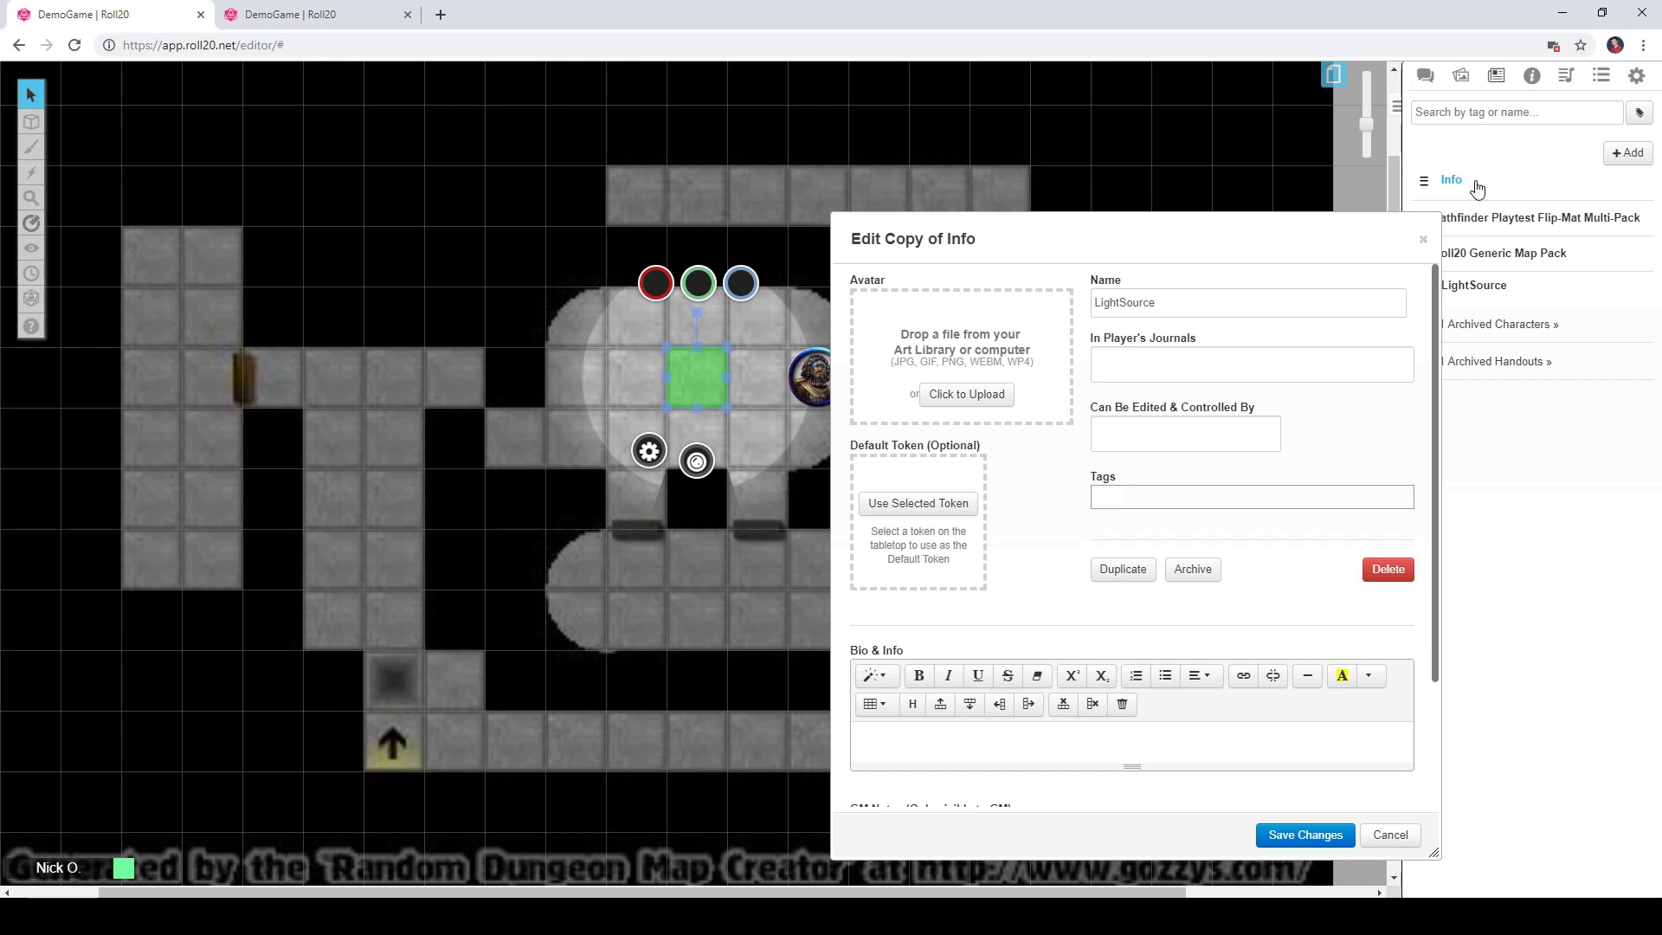
- Set the selected green square token as the LightSource character's default token, save the changes and close the character
{"action": "left_click", "coordinate": [950, 513]}
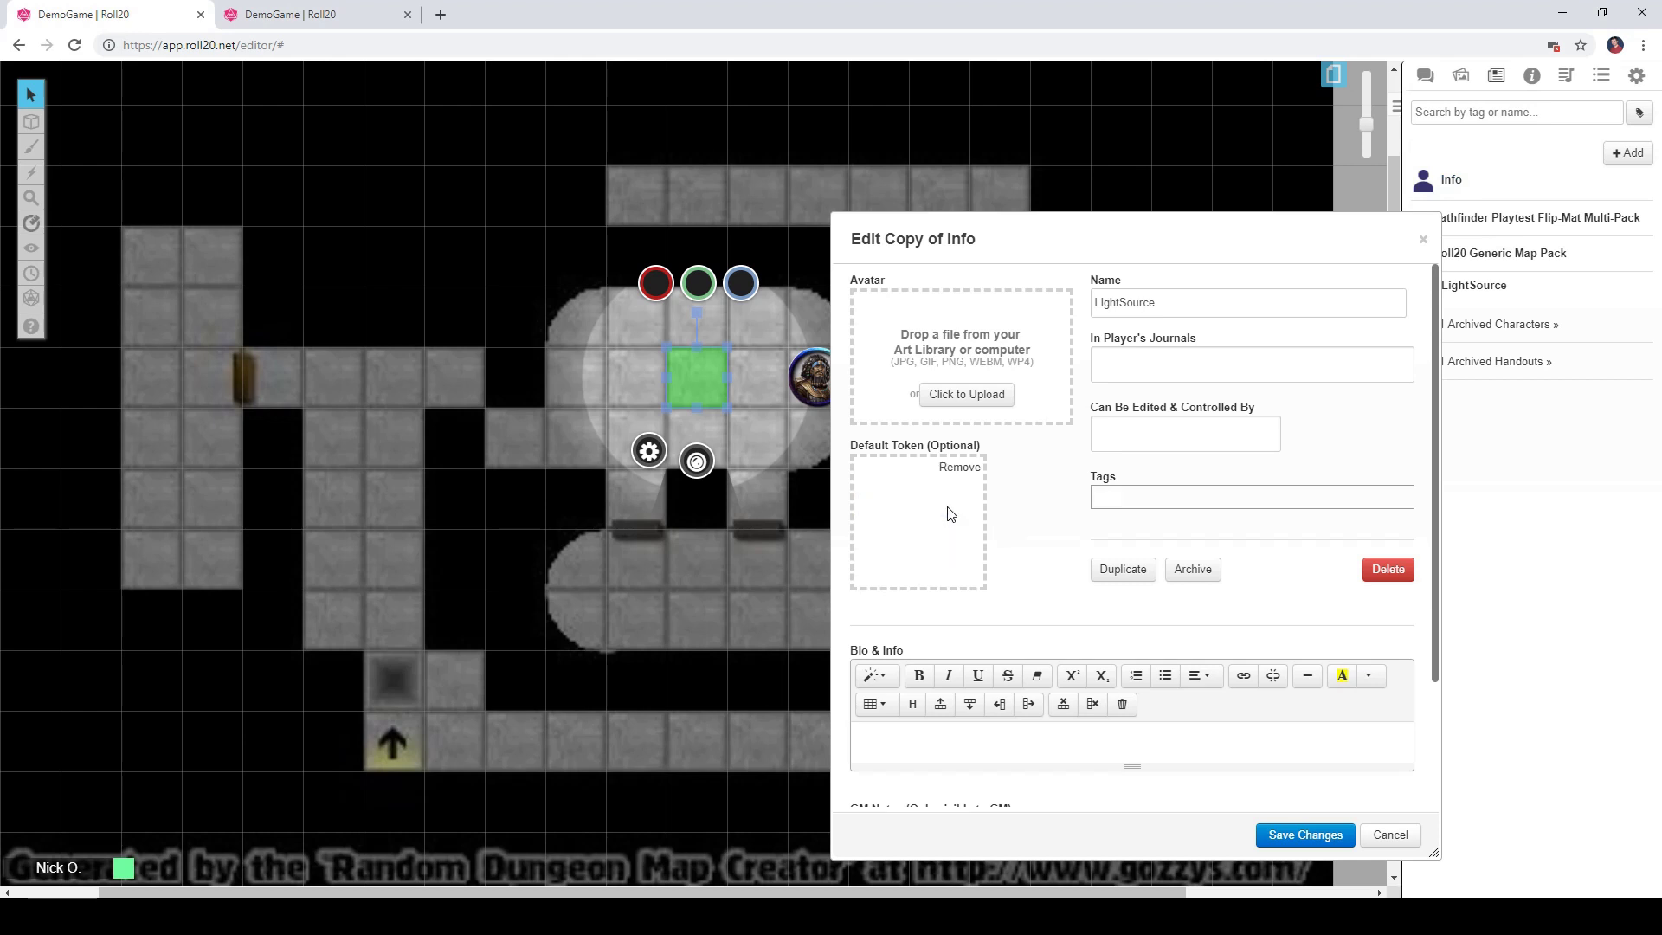
{"action": "left_click", "coordinate": [1305, 836]}
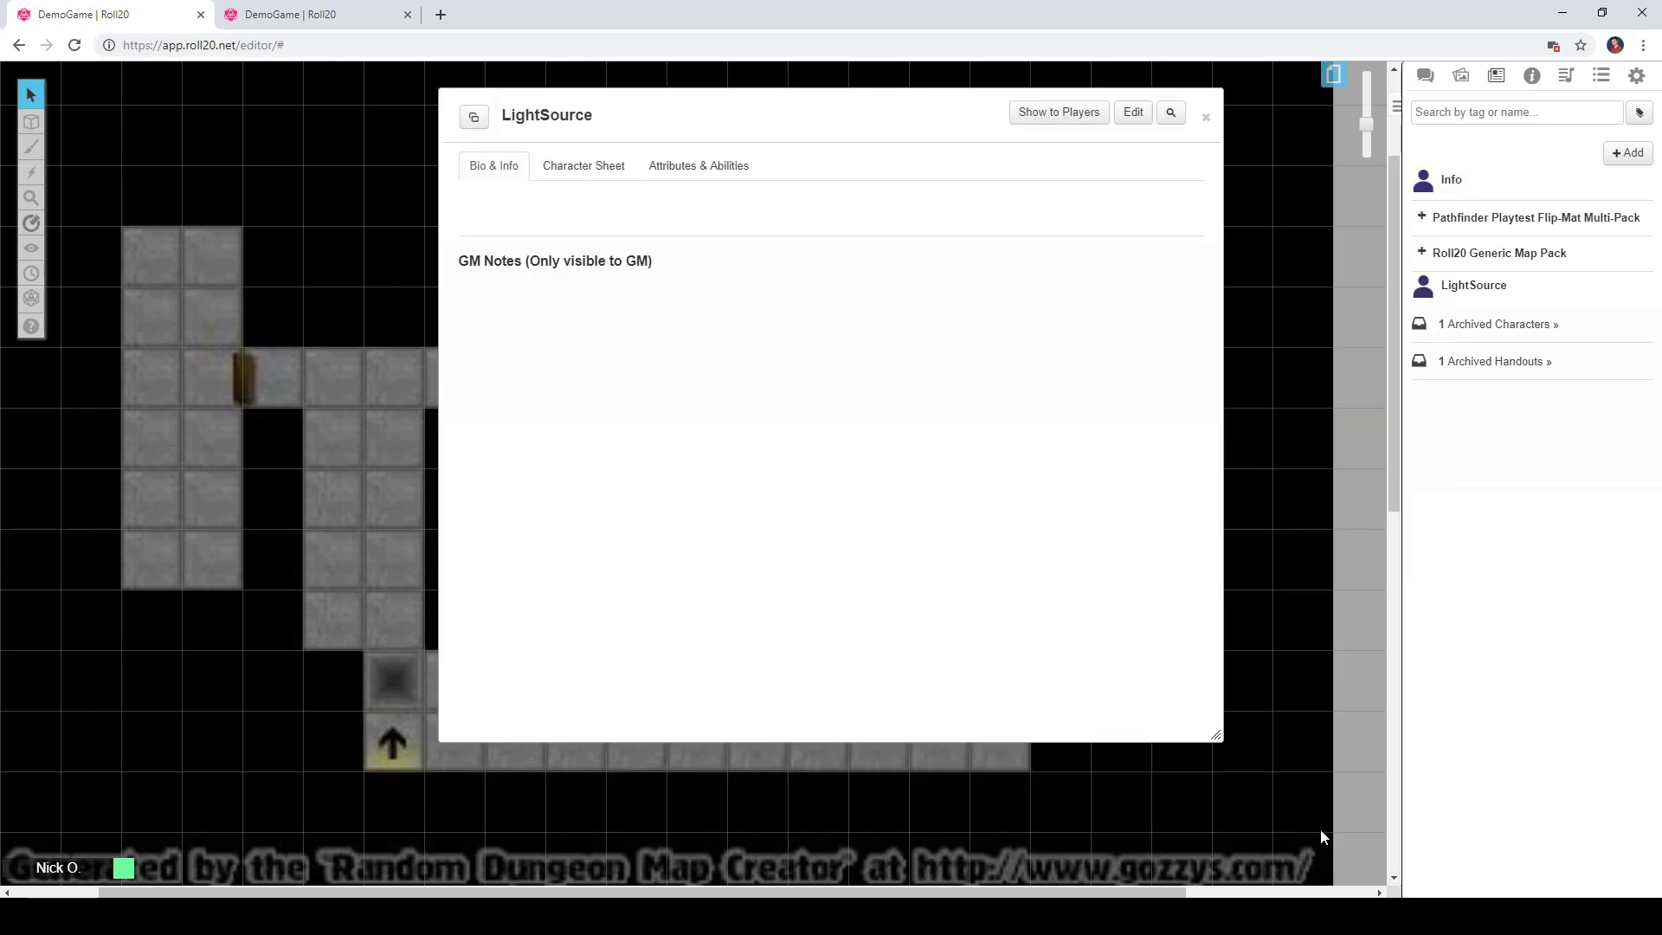
{"action": "left_click", "coordinate": [1206, 117]}
- Place two LightSource tokens on the dungeon map, one in the lower room and one in the bottom corridor, and align both to the grid
{"action": "left_click_drag", "start_coordinate": [1516, 287], "coordinate": [802, 599]}
{"action": "left_click_drag", "start_coordinate": [1489, 294], "coordinate": [704, 758]}
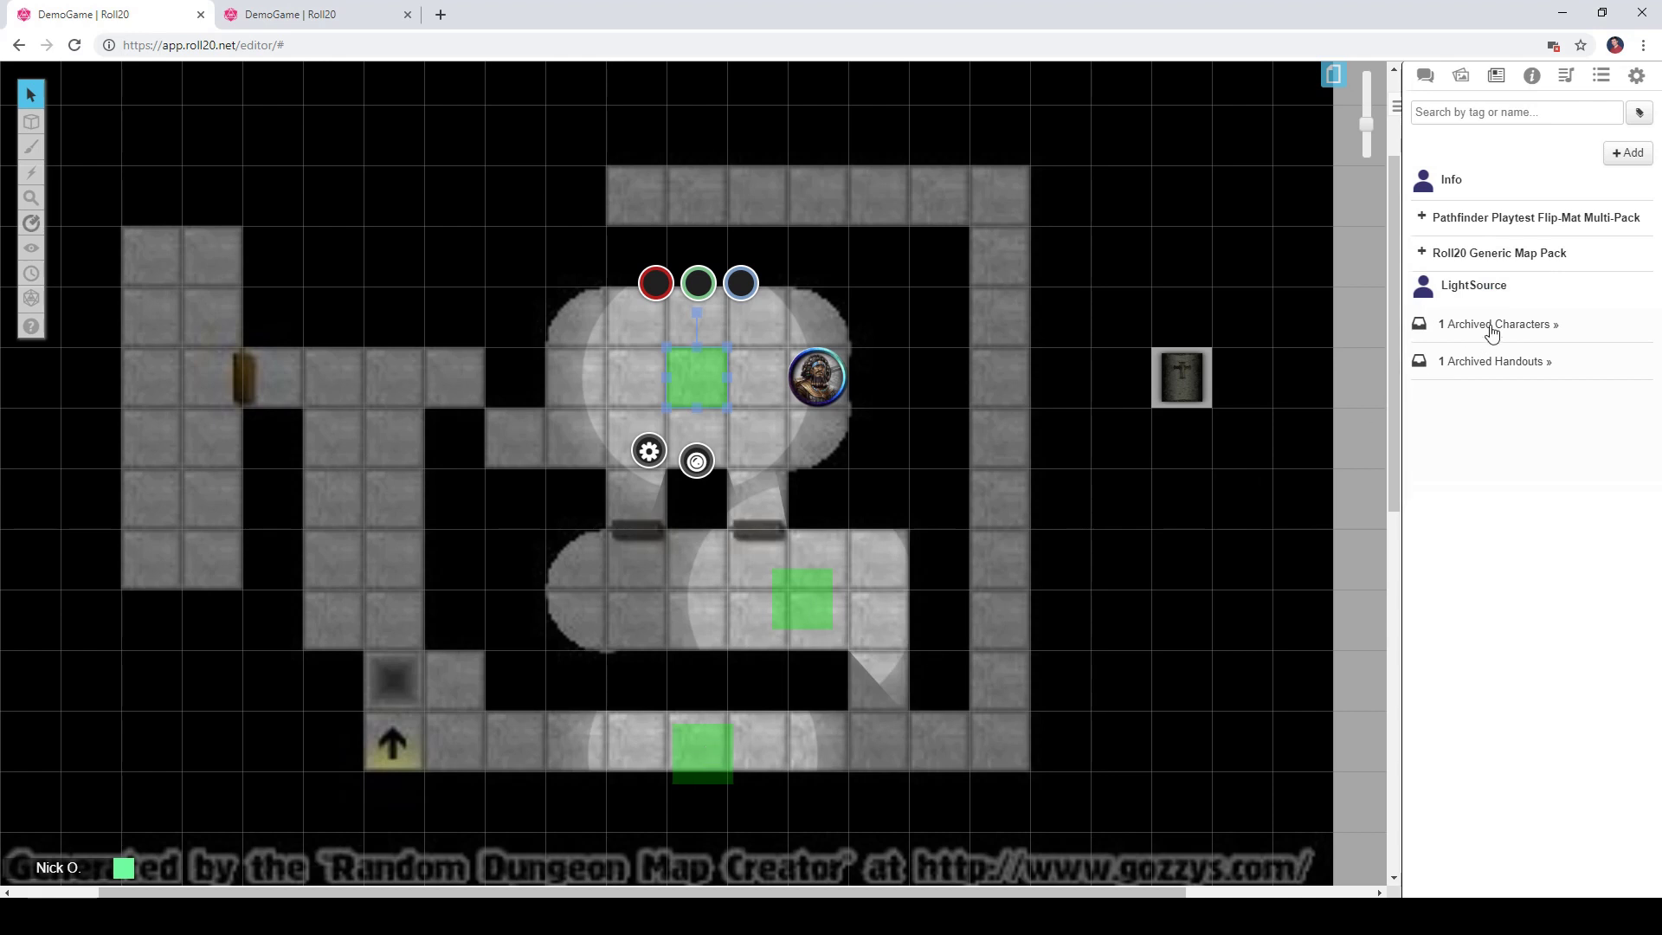
{"action": "left_click_drag", "start_coordinate": [813, 610], "coordinate": [823, 620]}
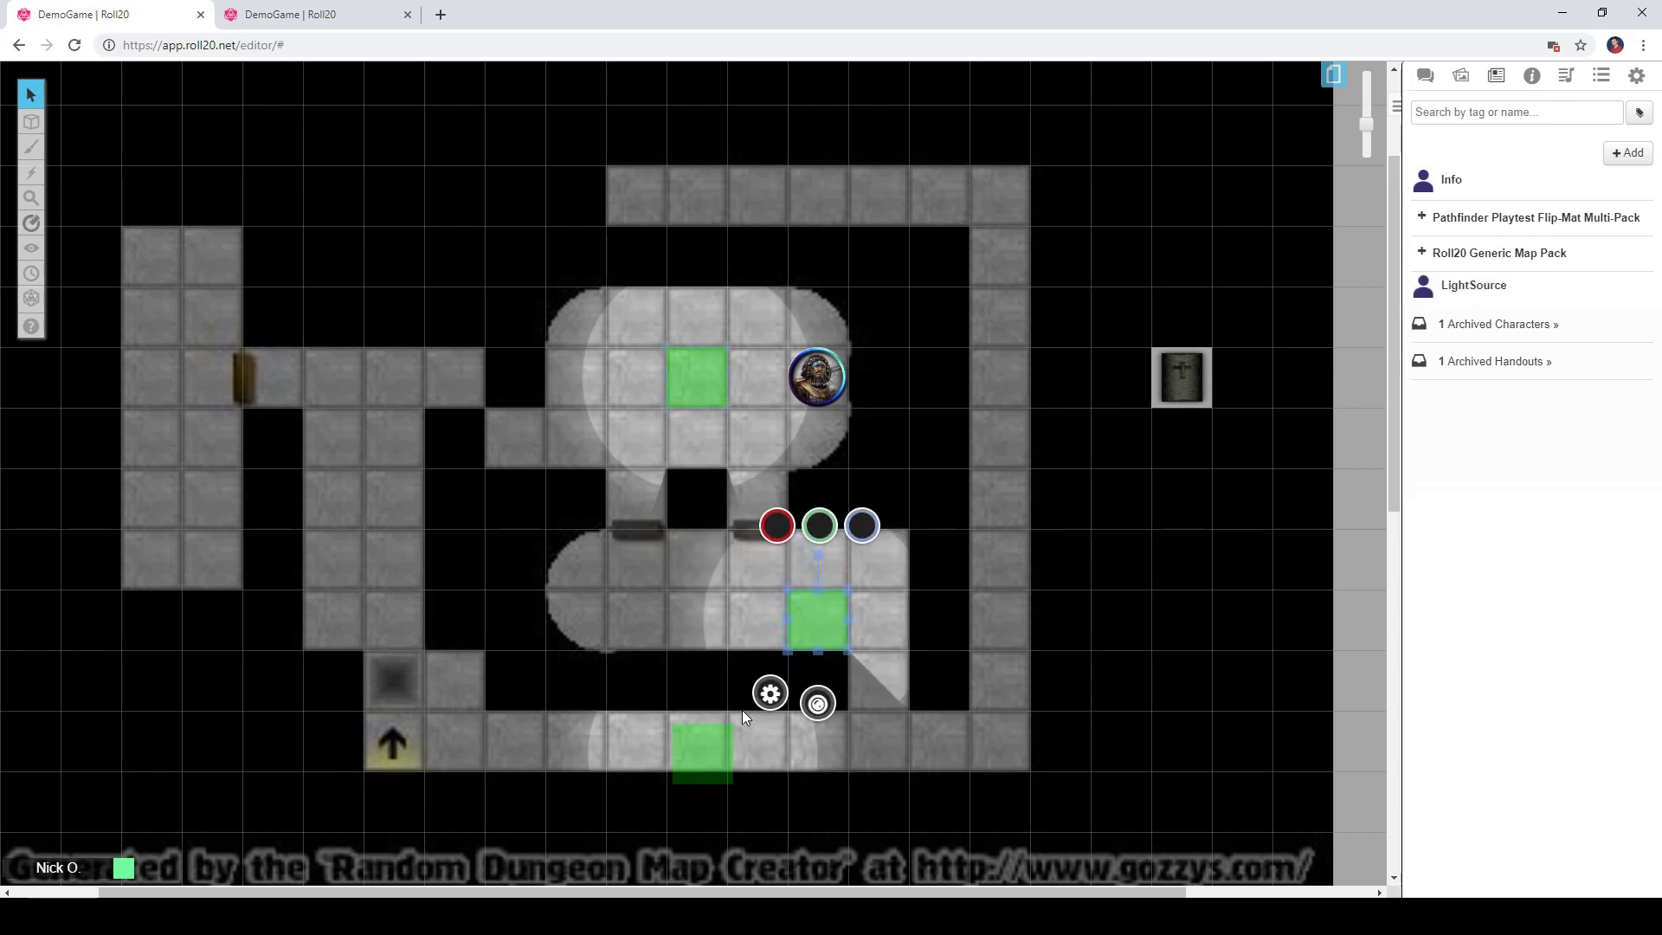
{"action": "left_click", "coordinate": [707, 730]}
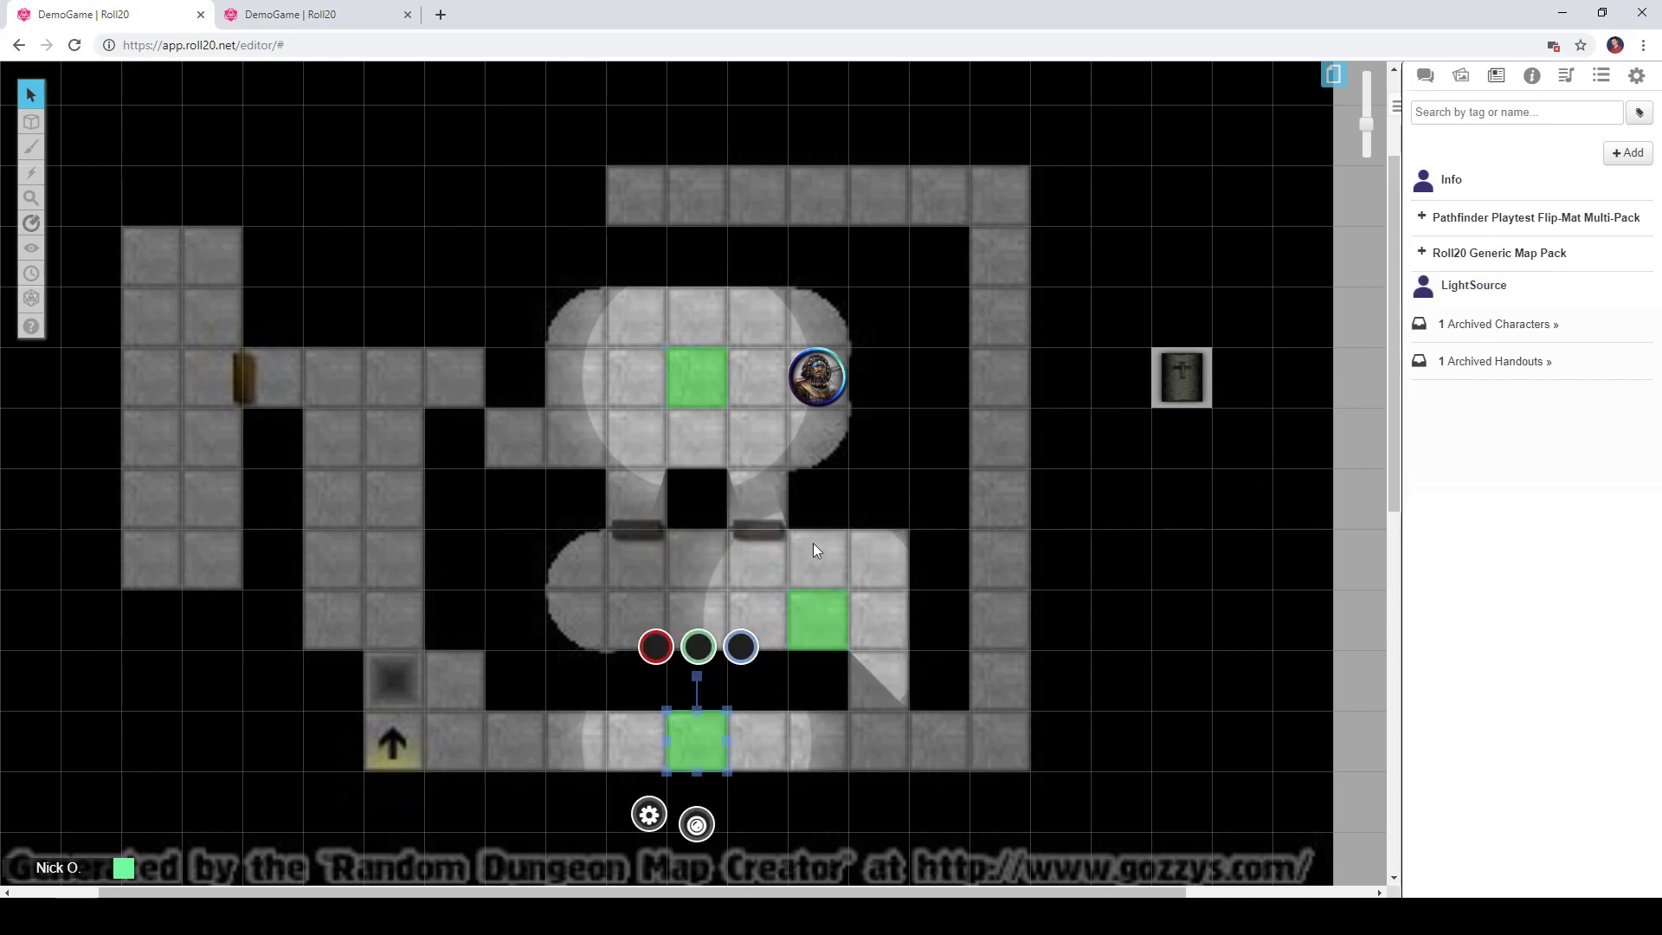
- Move the player's token into the lower room beside the new light source and check the player's view
{"action": "left_click_drag", "start_coordinate": [817, 377], "coordinate": [756, 559]}
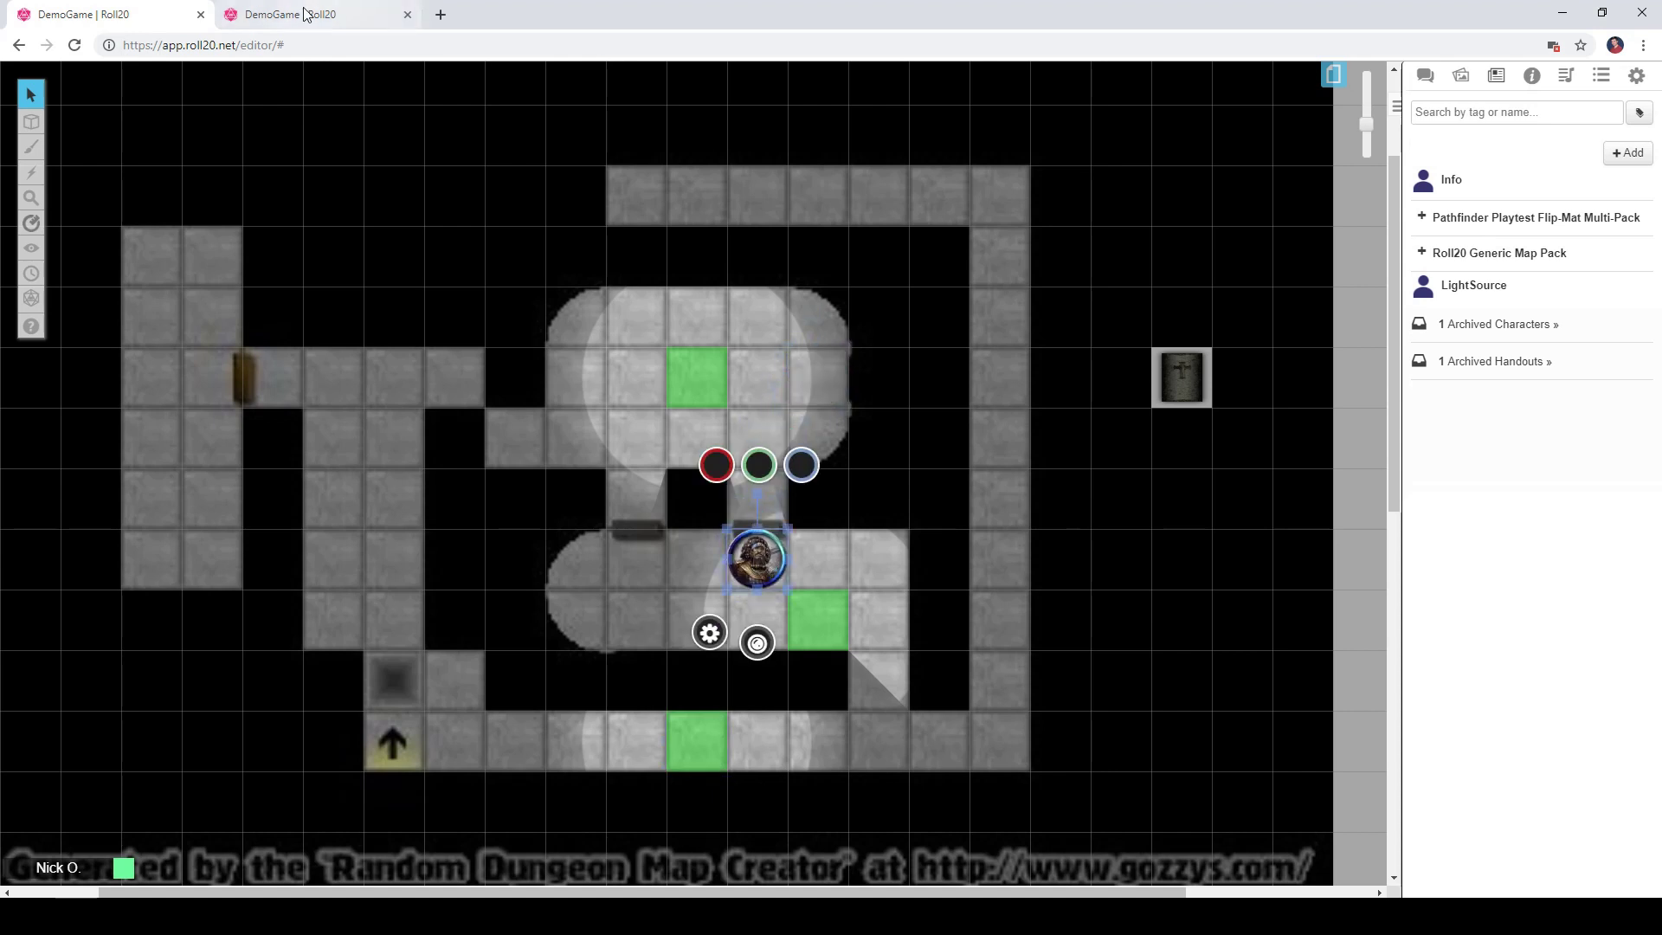
{"action": "left_click", "coordinate": [338, 4]}
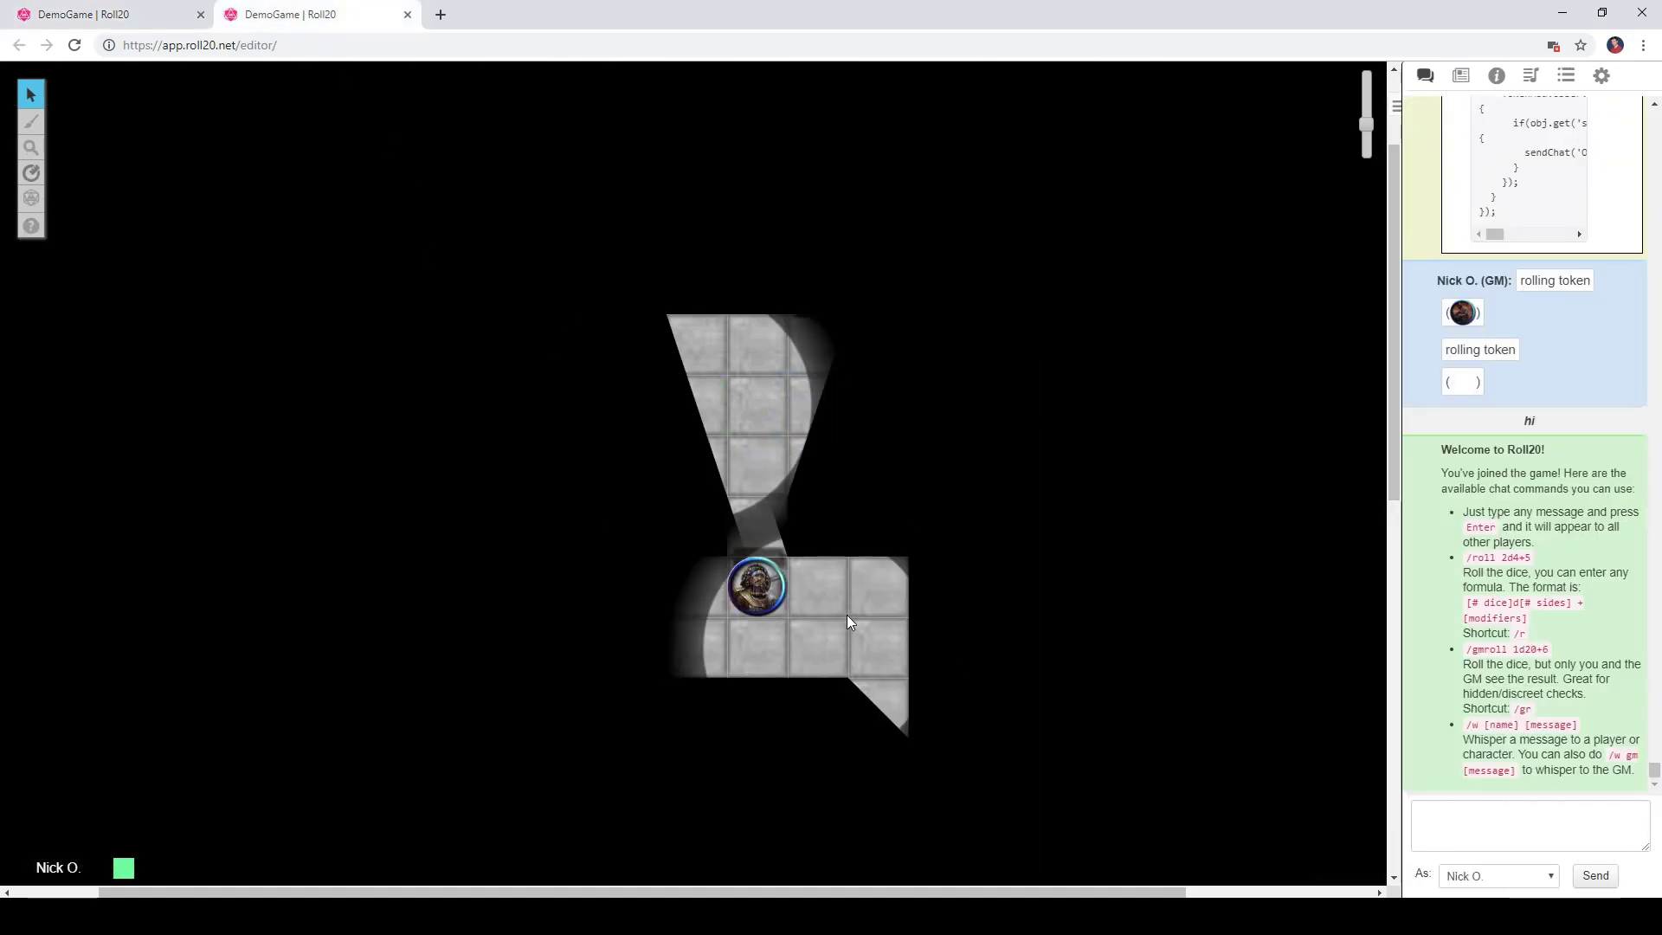
{"action": "left_click", "coordinate": [186, 12]}
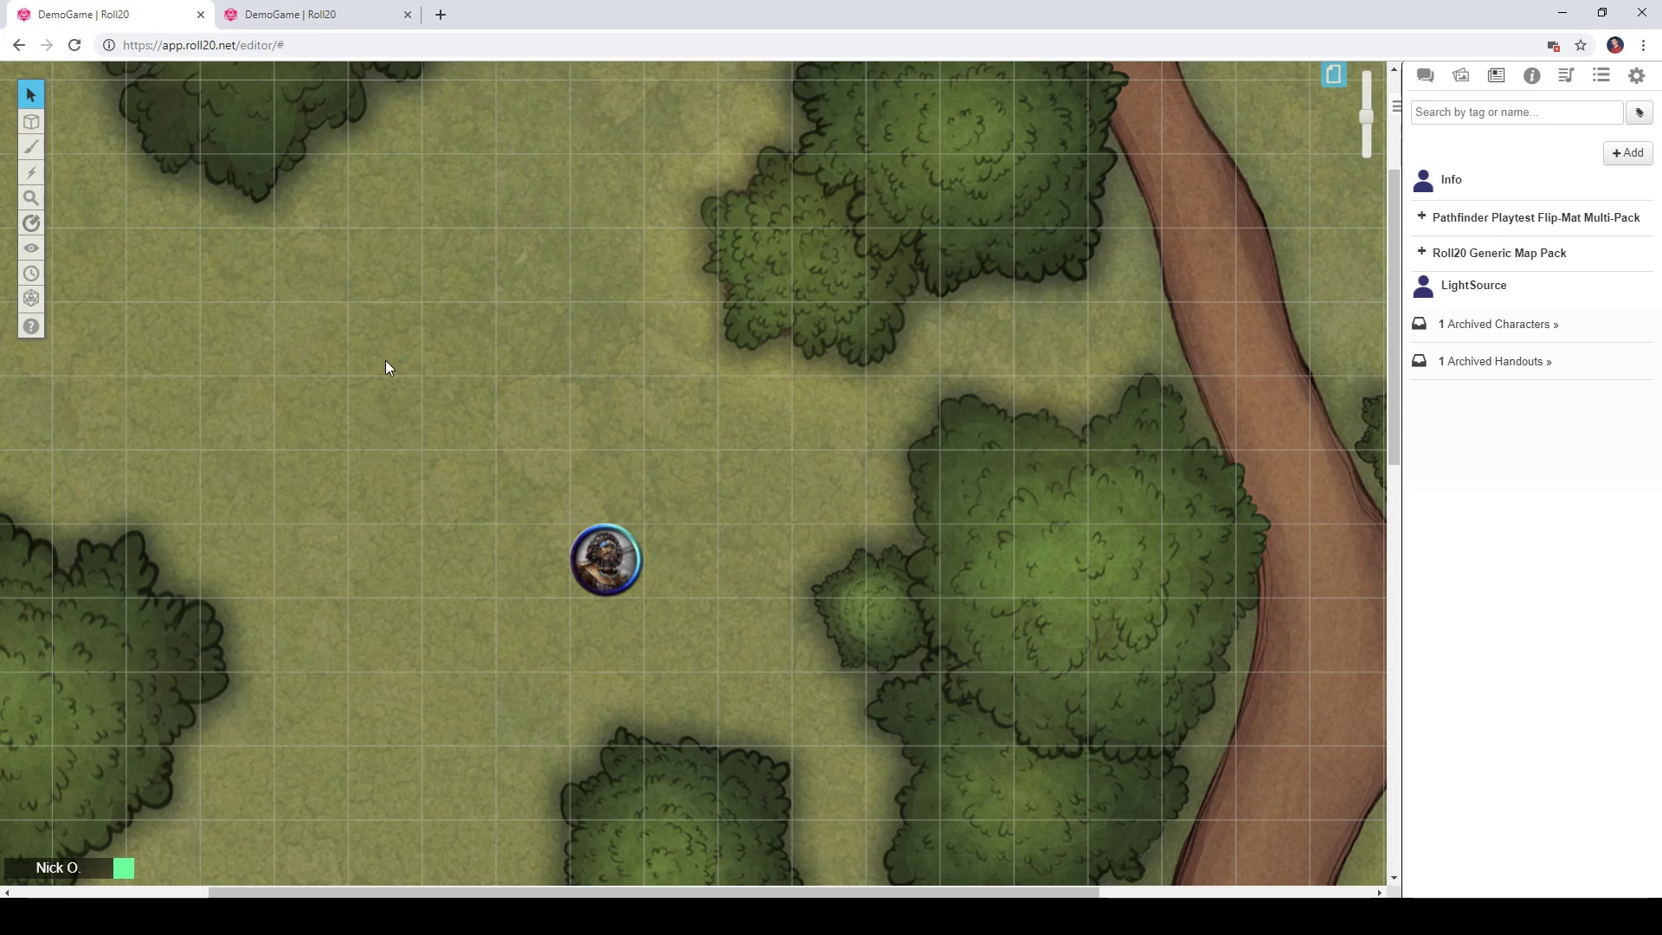
- Check the player's view of the forest map and place an Info token a few squares above the player's token
{"action": "left_click", "coordinate": [347, 18]}
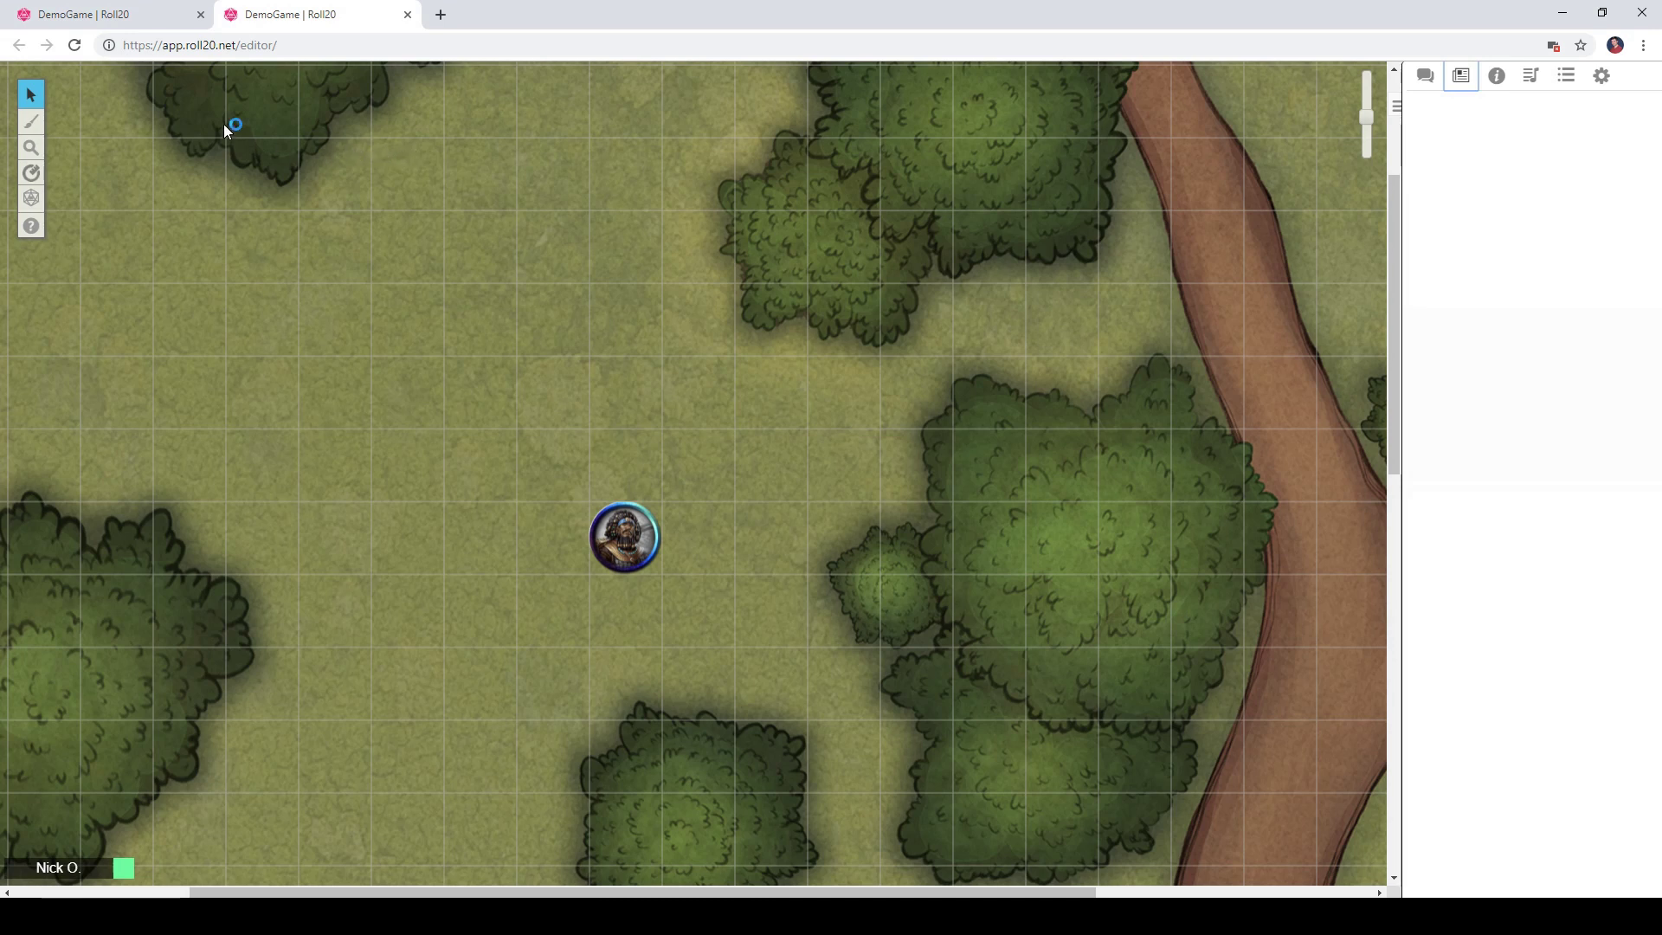
{"action": "left_click", "coordinate": [156, 16]}
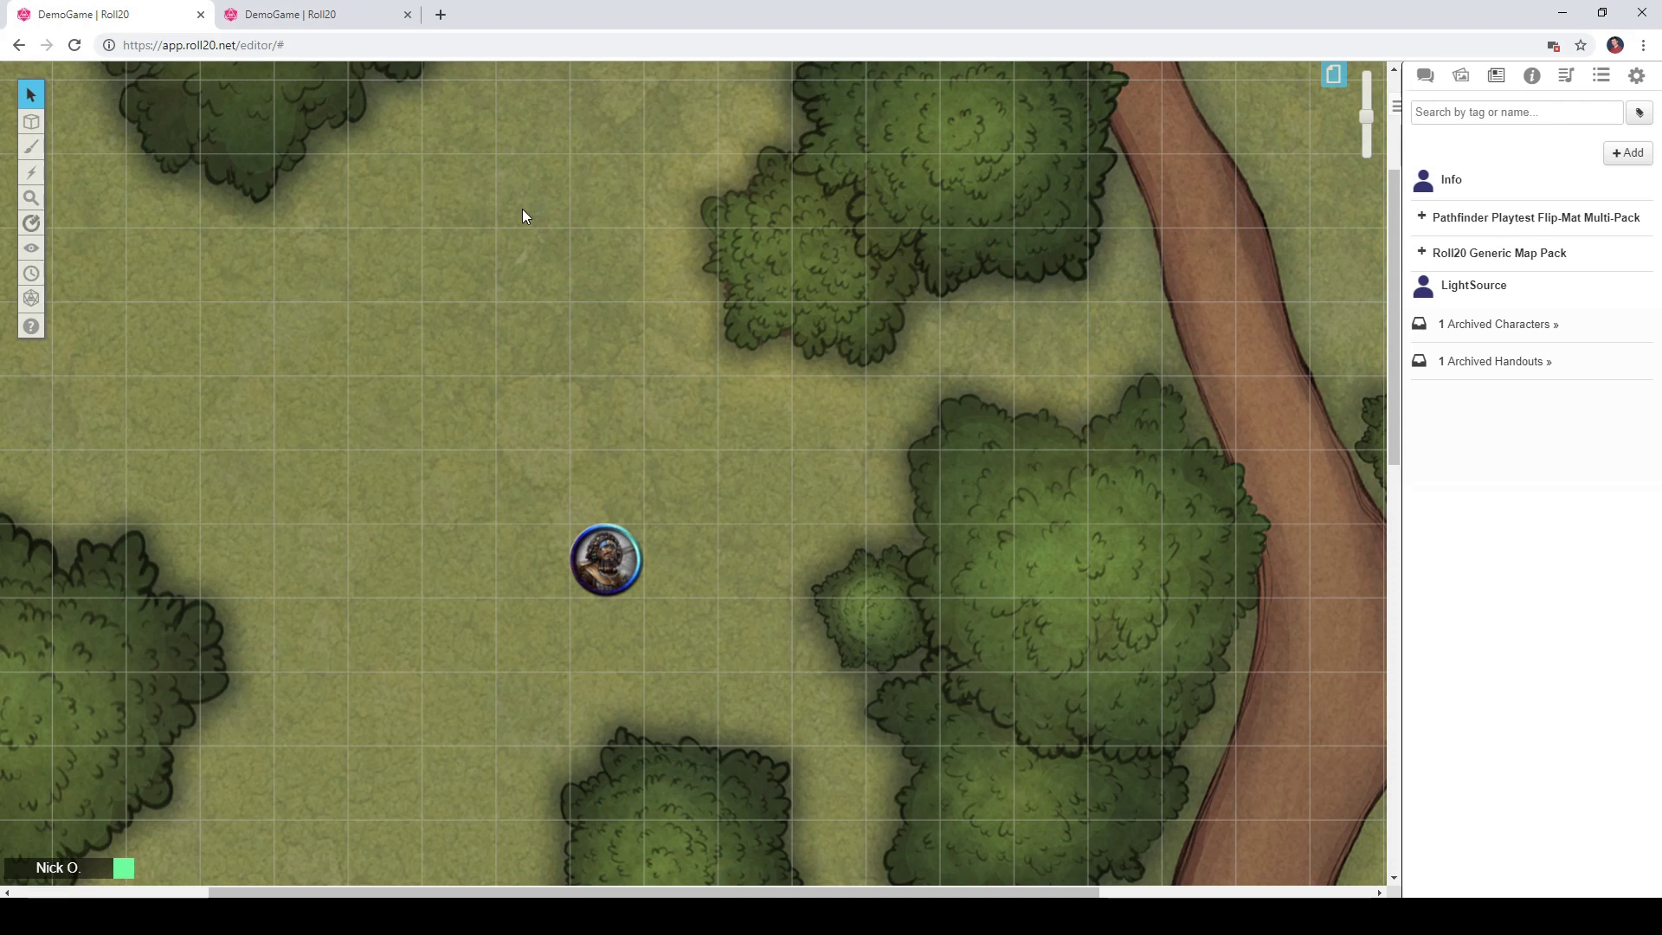
{"action": "left_click_drag", "start_coordinate": [1520, 184], "coordinate": [640, 343]}
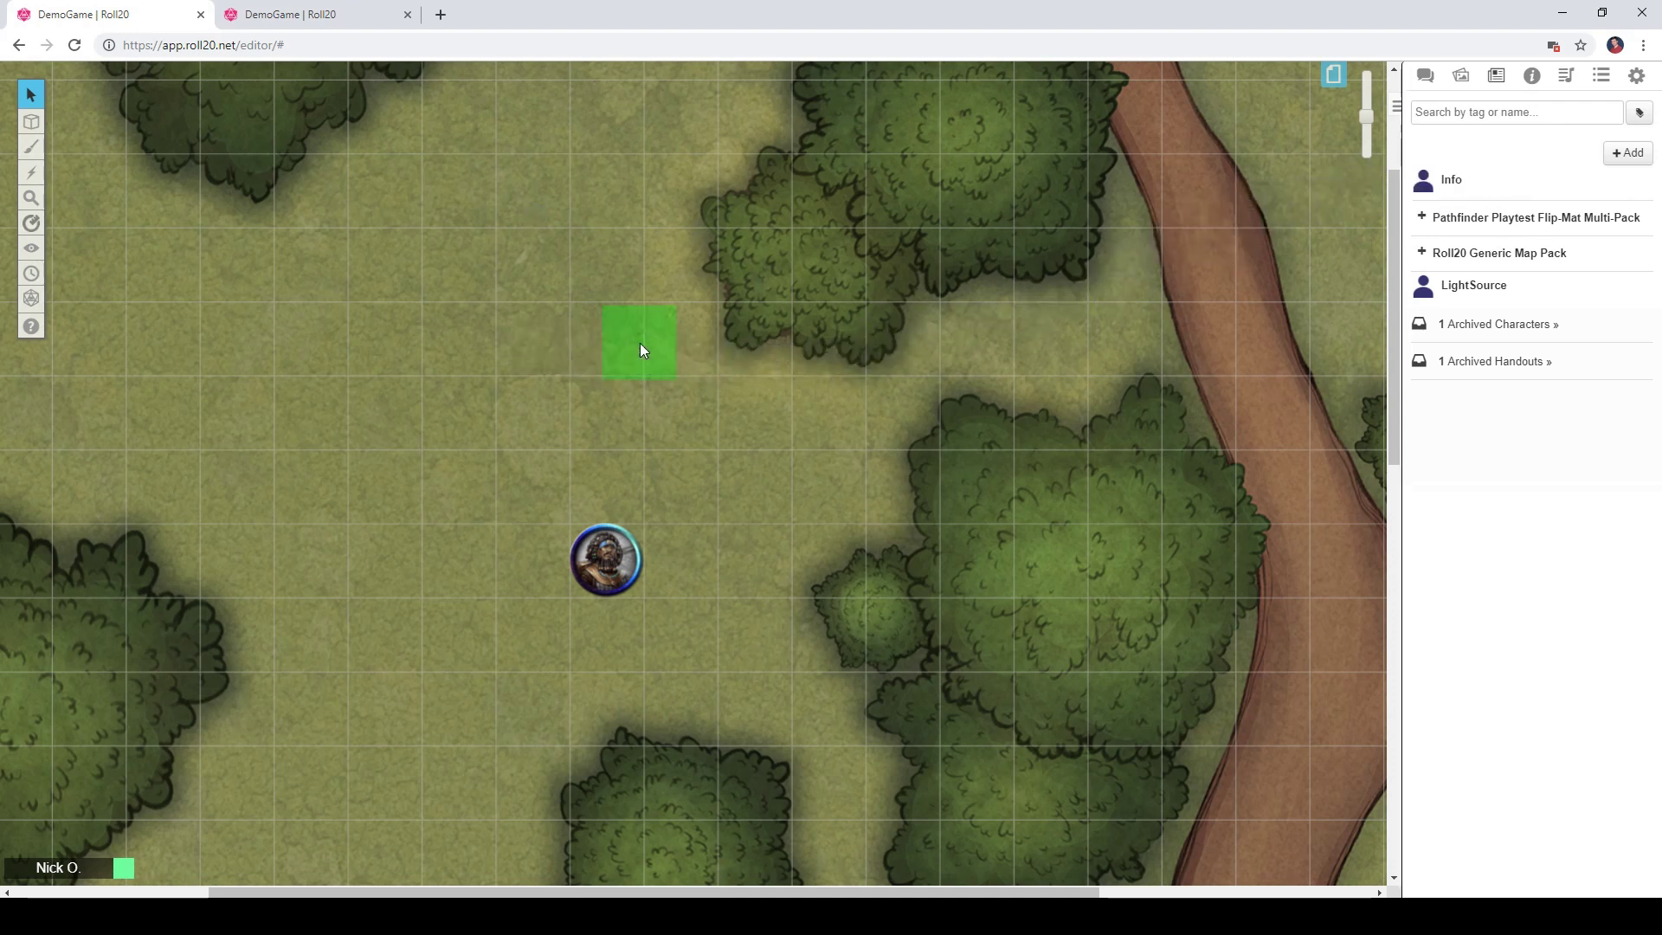
{"action": "left_click", "coordinate": [606, 341]}
- Give the Info token a square black second aura of 100 ft that all players can see, and check the player's view
{"action": "double_click", "coordinate": [606, 340]}
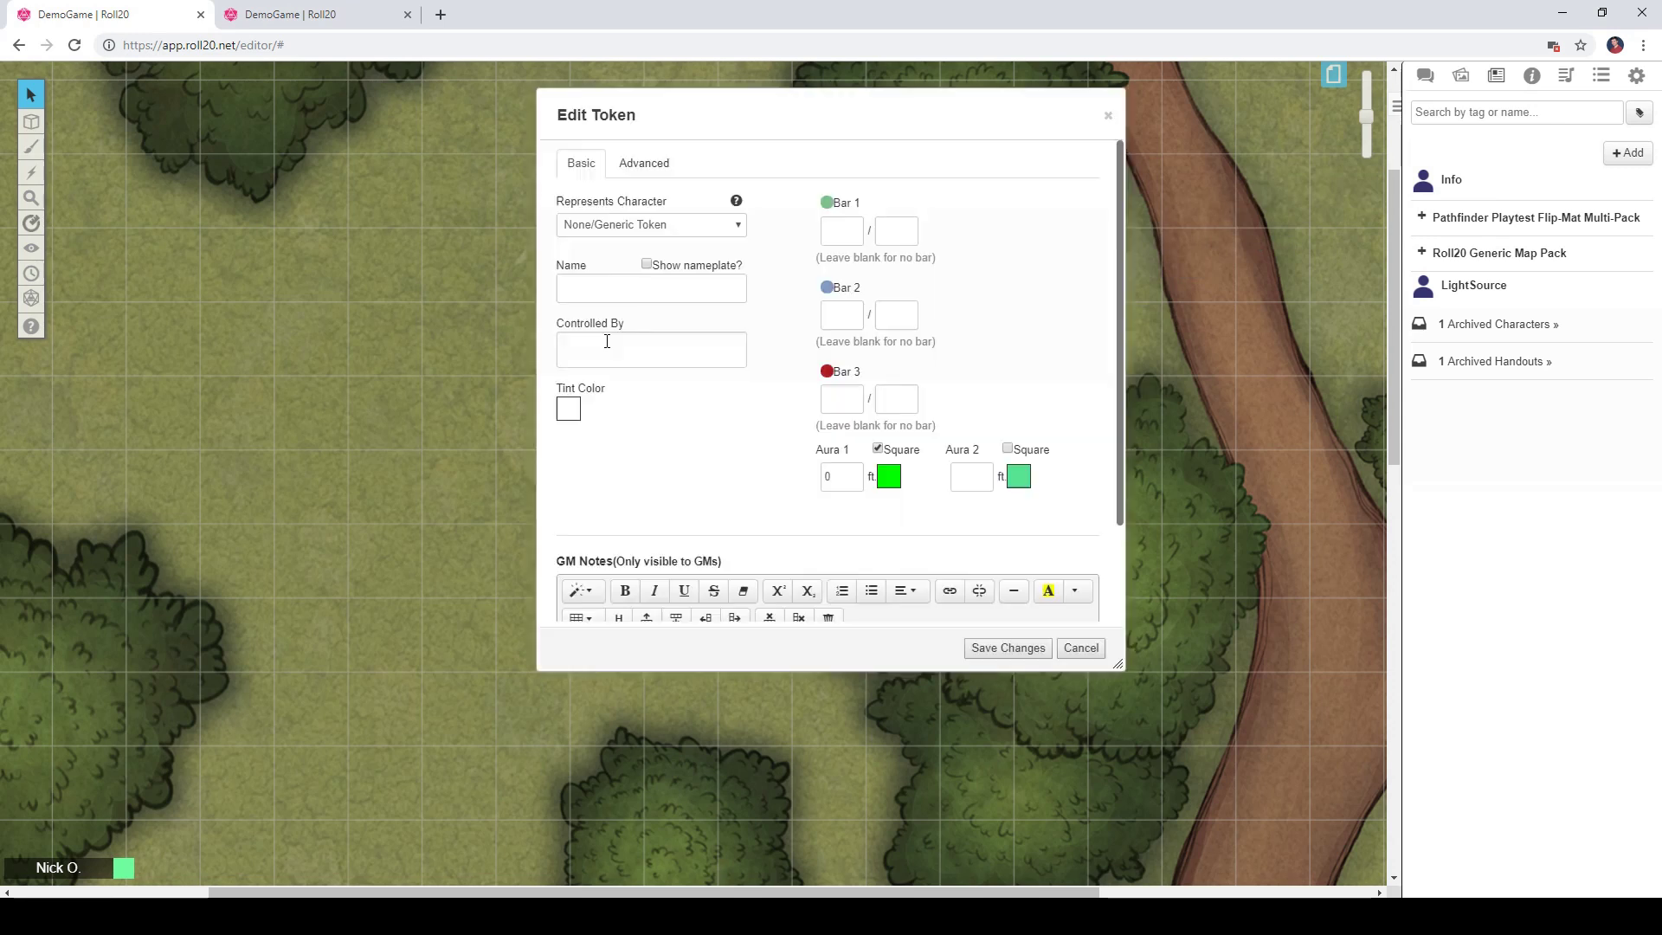
{"action": "left_click", "coordinate": [961, 477]}
{"action": "type", "text": "100"}
{"action": "left_click", "coordinate": [1009, 450]}
{"action": "left_click", "coordinate": [1026, 477]}
{"action": "left_click", "coordinate": [947, 500]}
{"action": "left_click", "coordinate": [645, 165]}
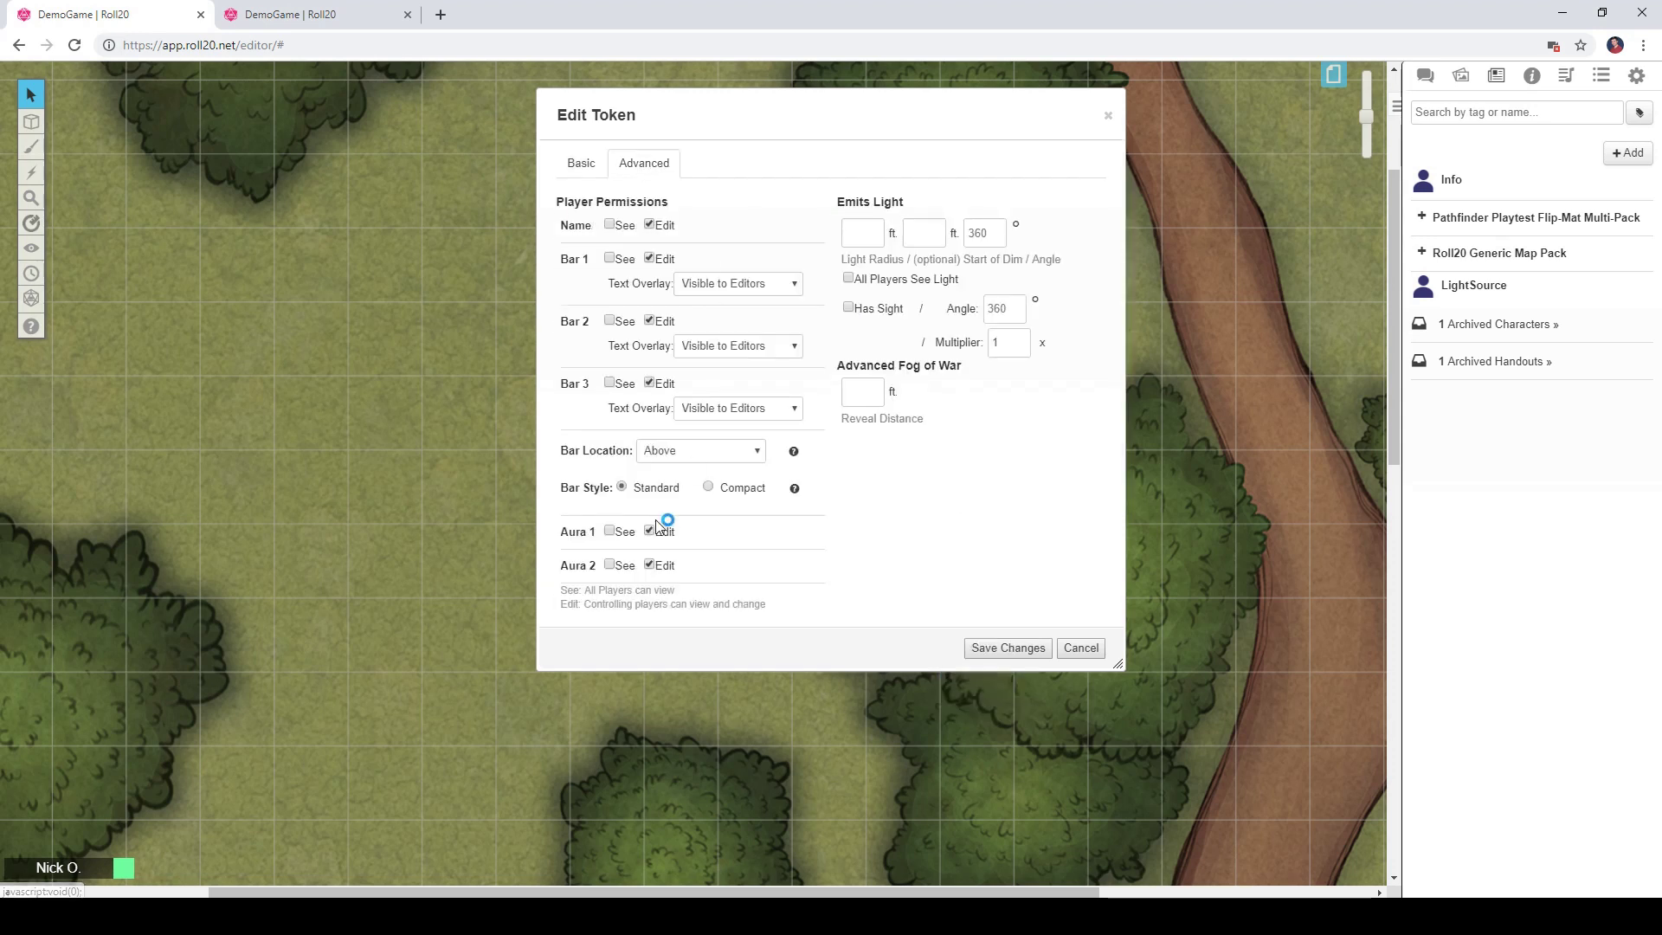
{"action": "left_click", "coordinate": [609, 566]}
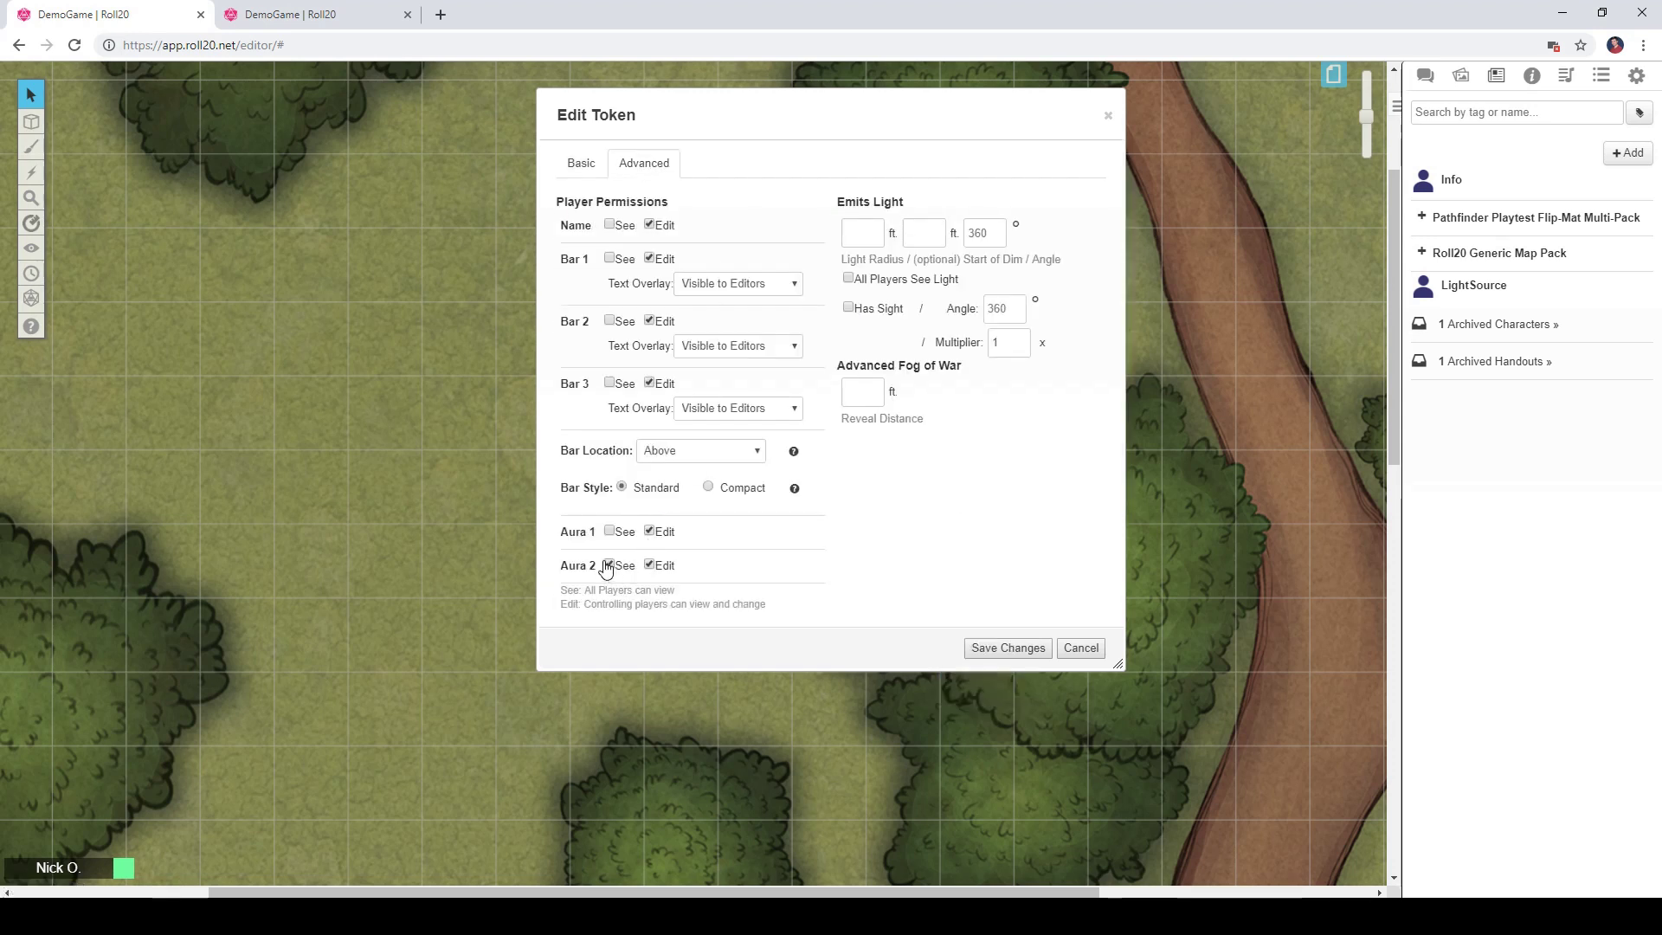
{"action": "left_click", "coordinate": [998, 650]}
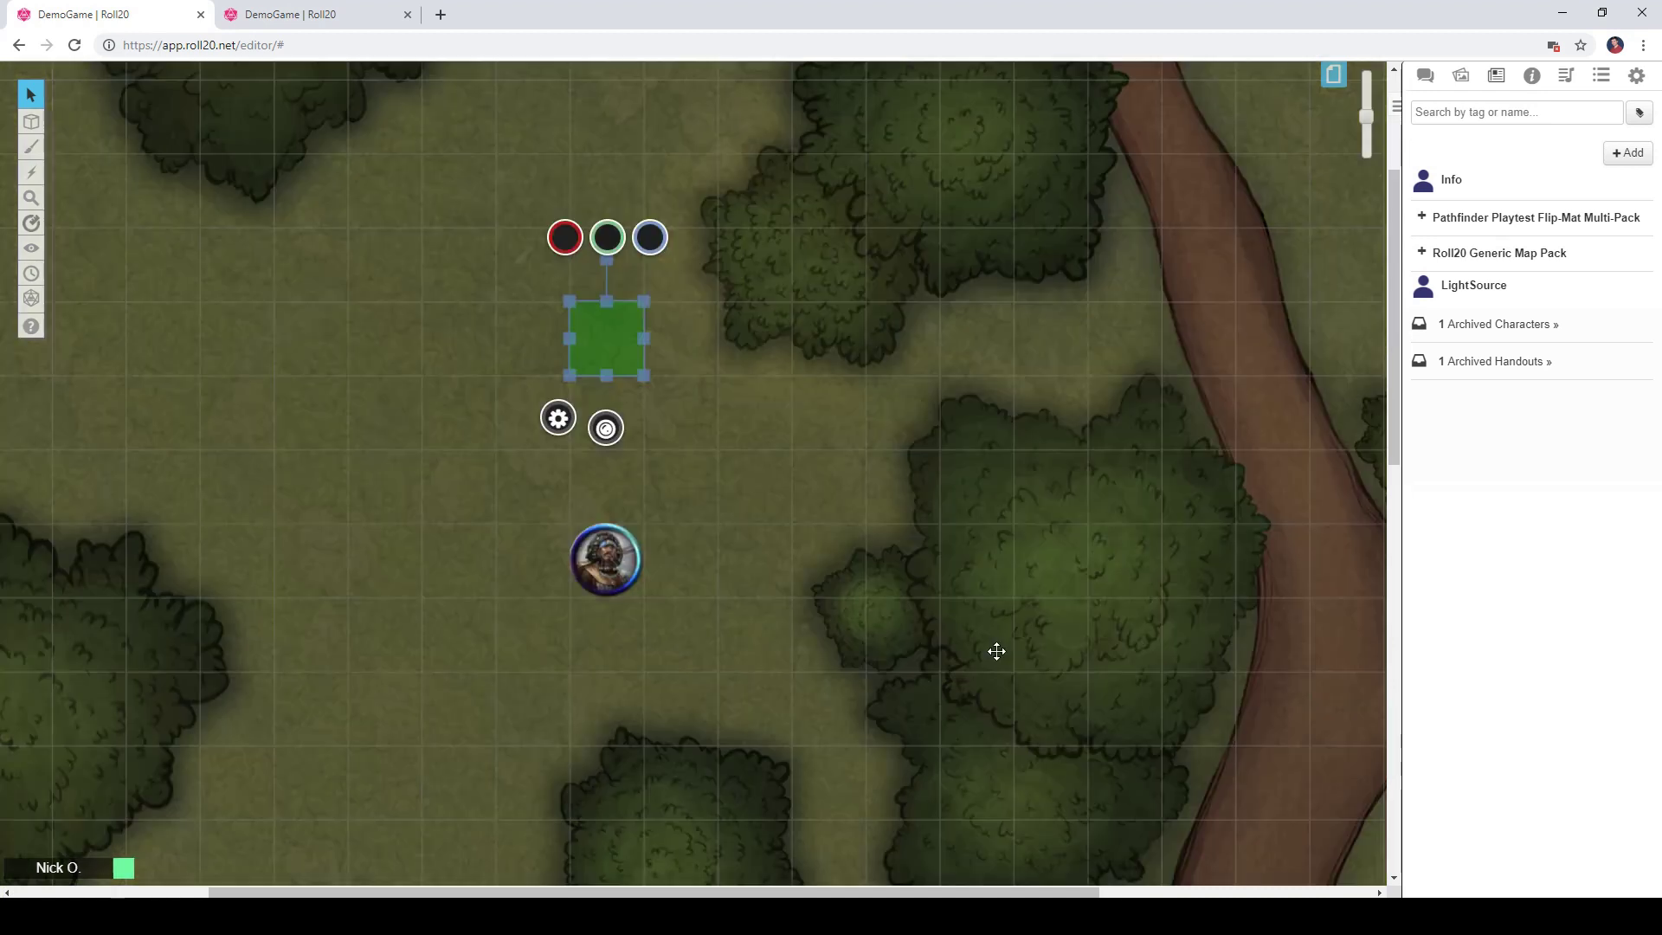
{"action": "left_click", "coordinate": [368, 27]}
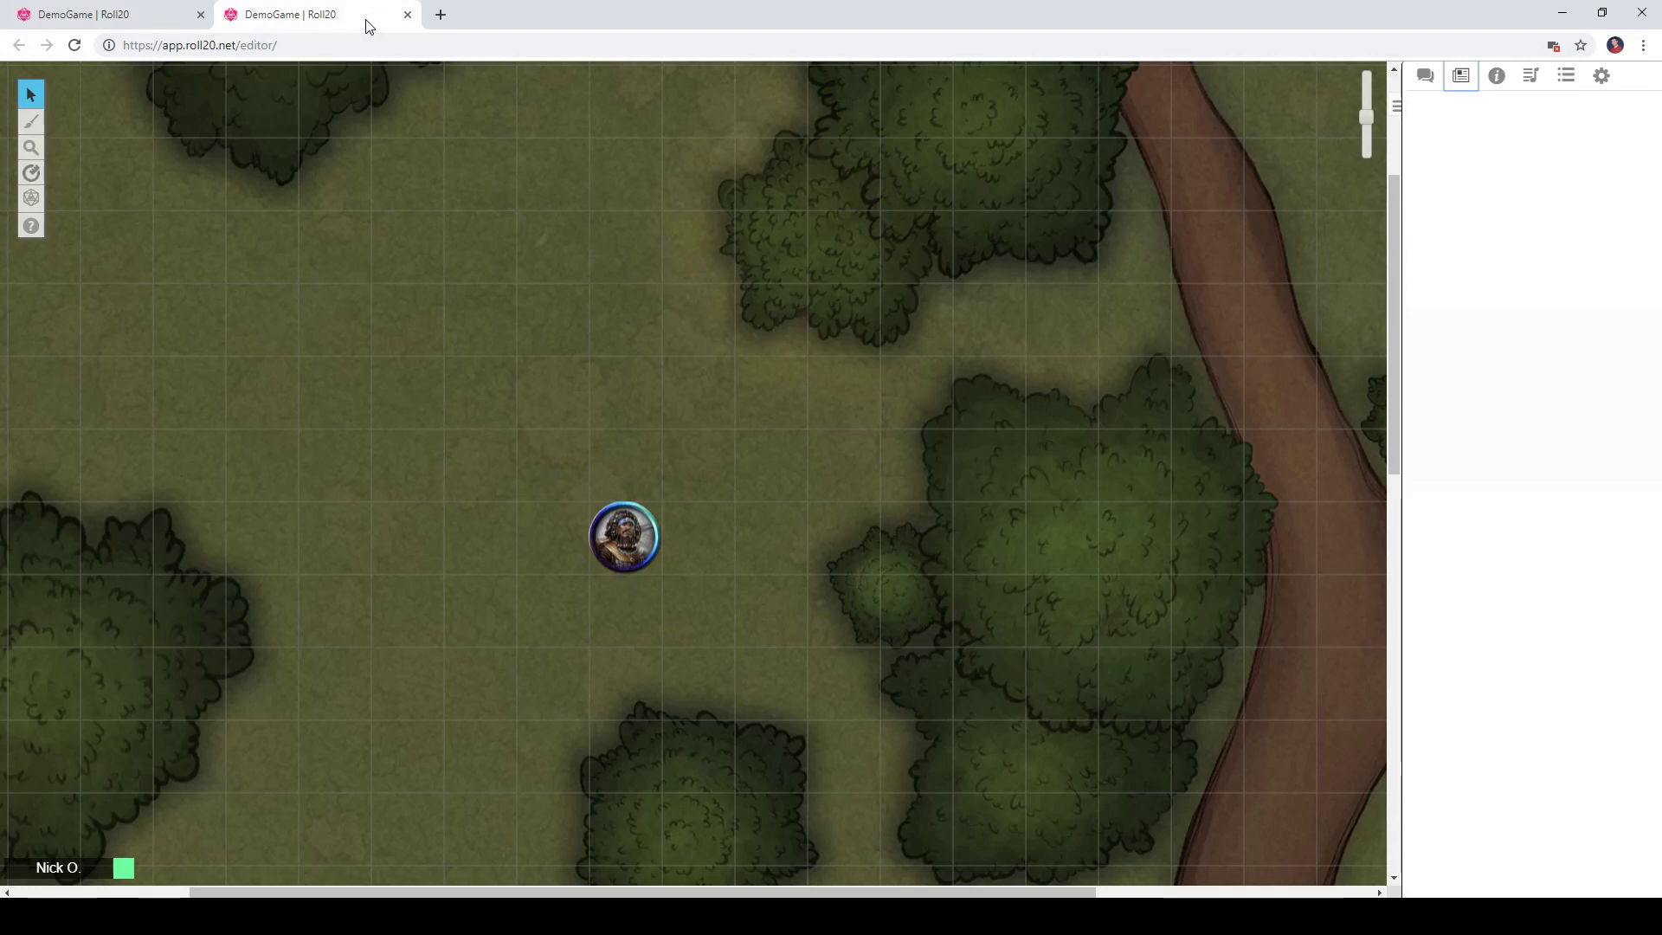
{"action": "left_click", "coordinate": [118, 27]}
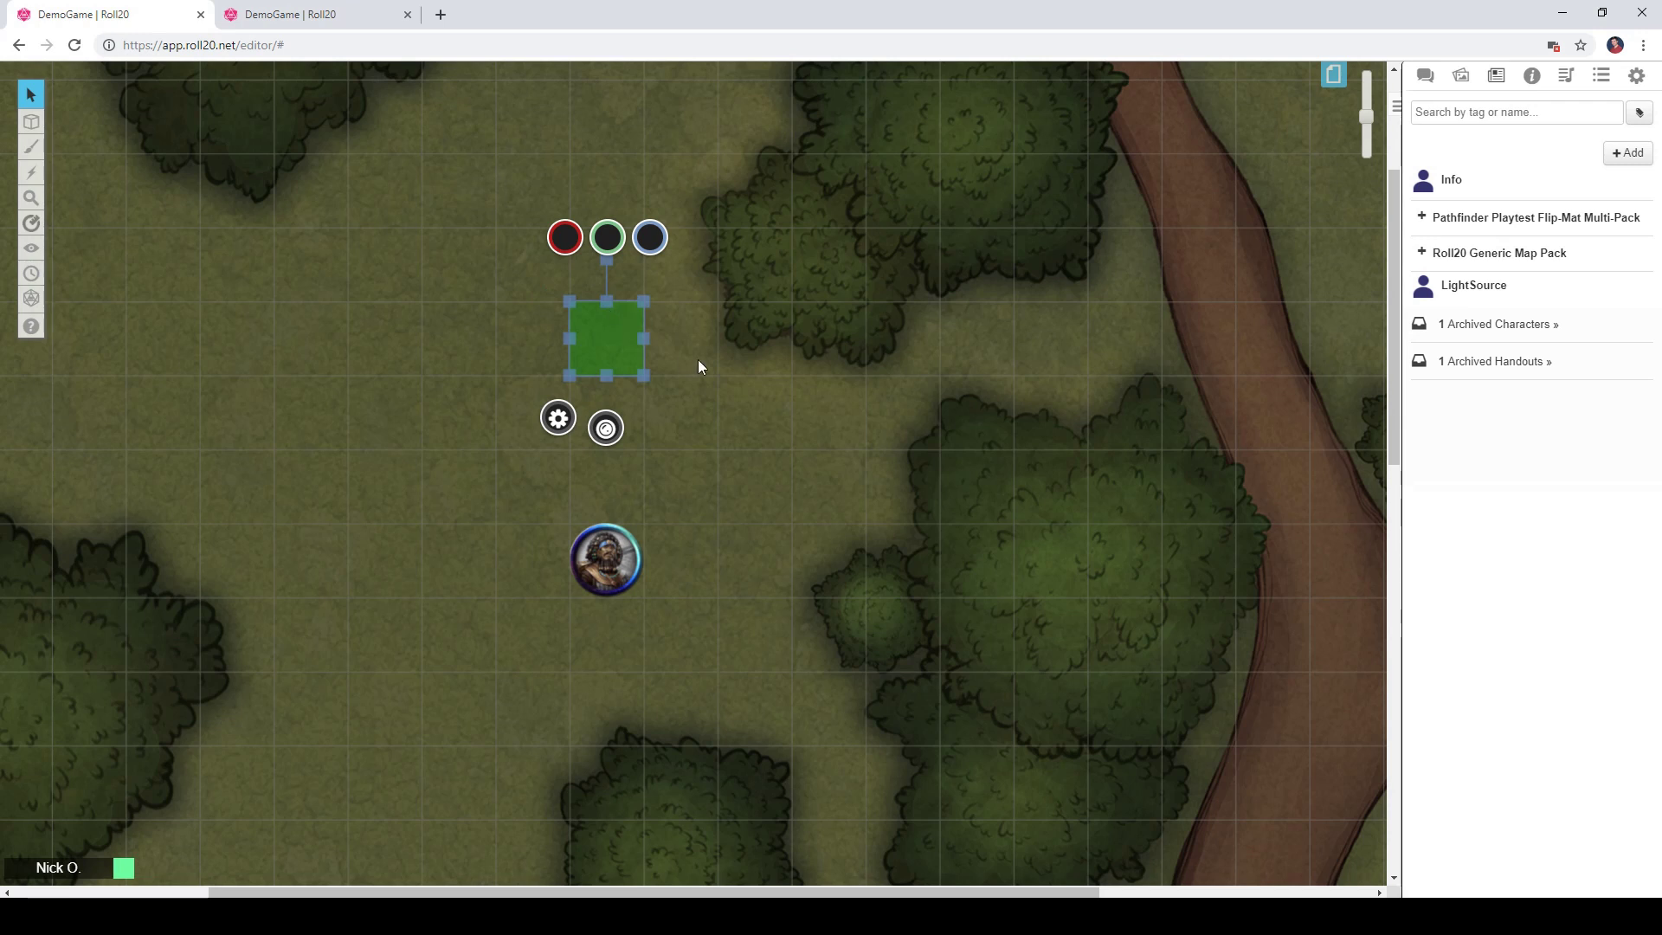
- Place a second copy of the black-aura token two squares from the first and check the player's view
{"action": "left_click_drag", "start_coordinate": [615, 330], "coordinate": [529, 335]}
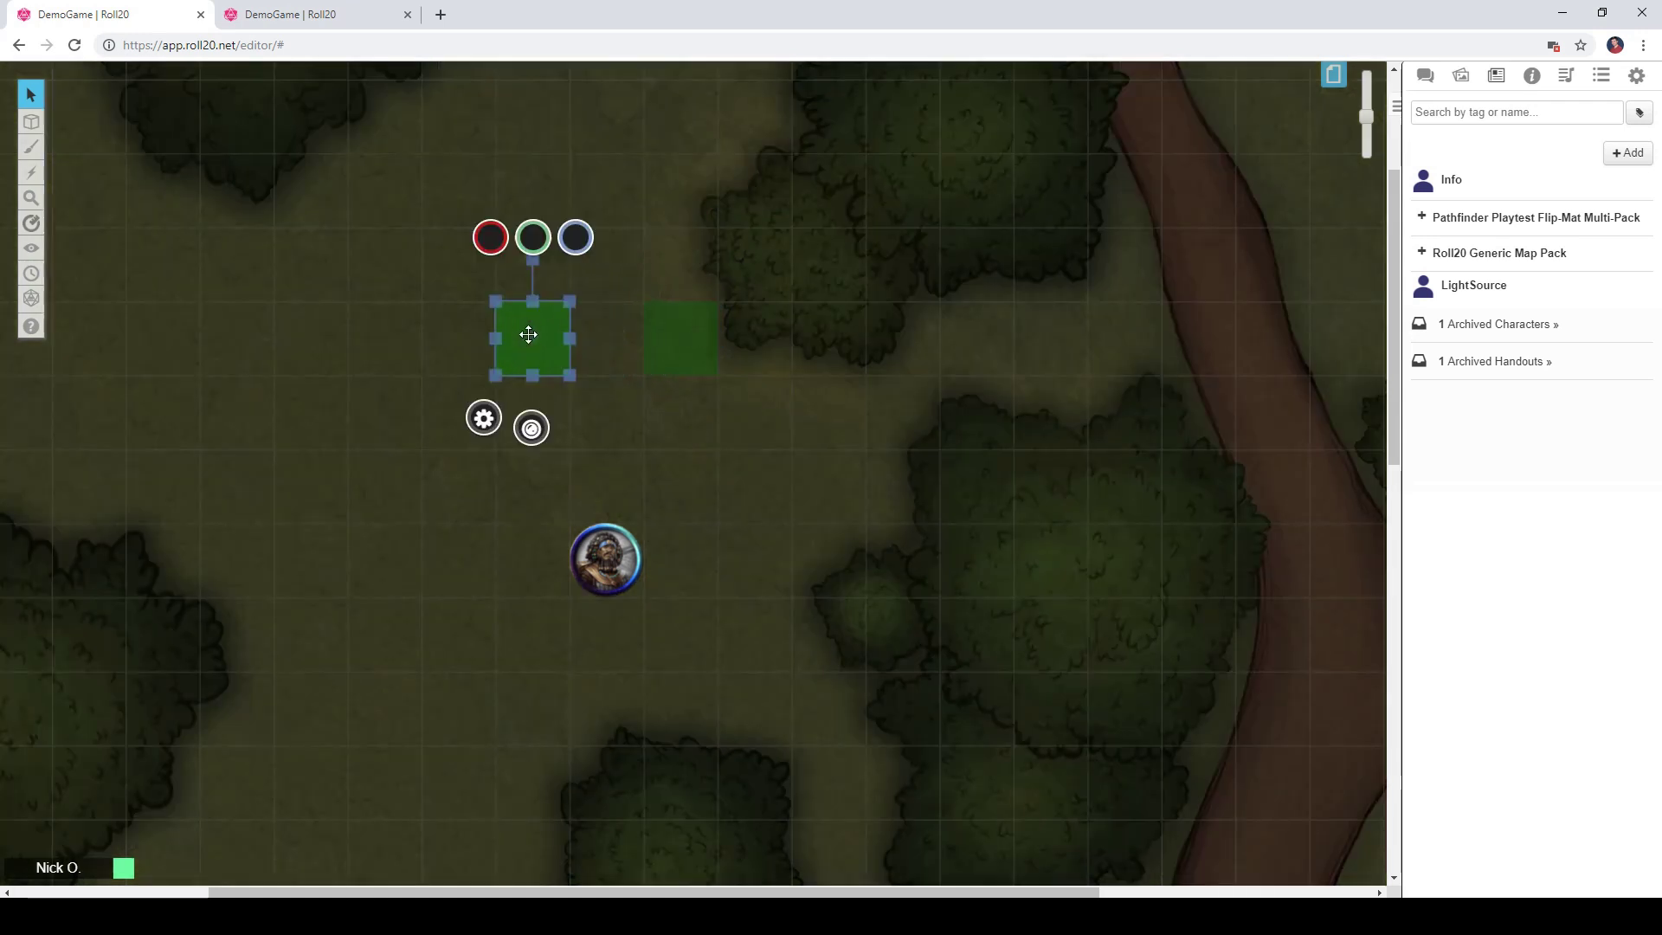
{"action": "left_click", "coordinate": [276, 17]}
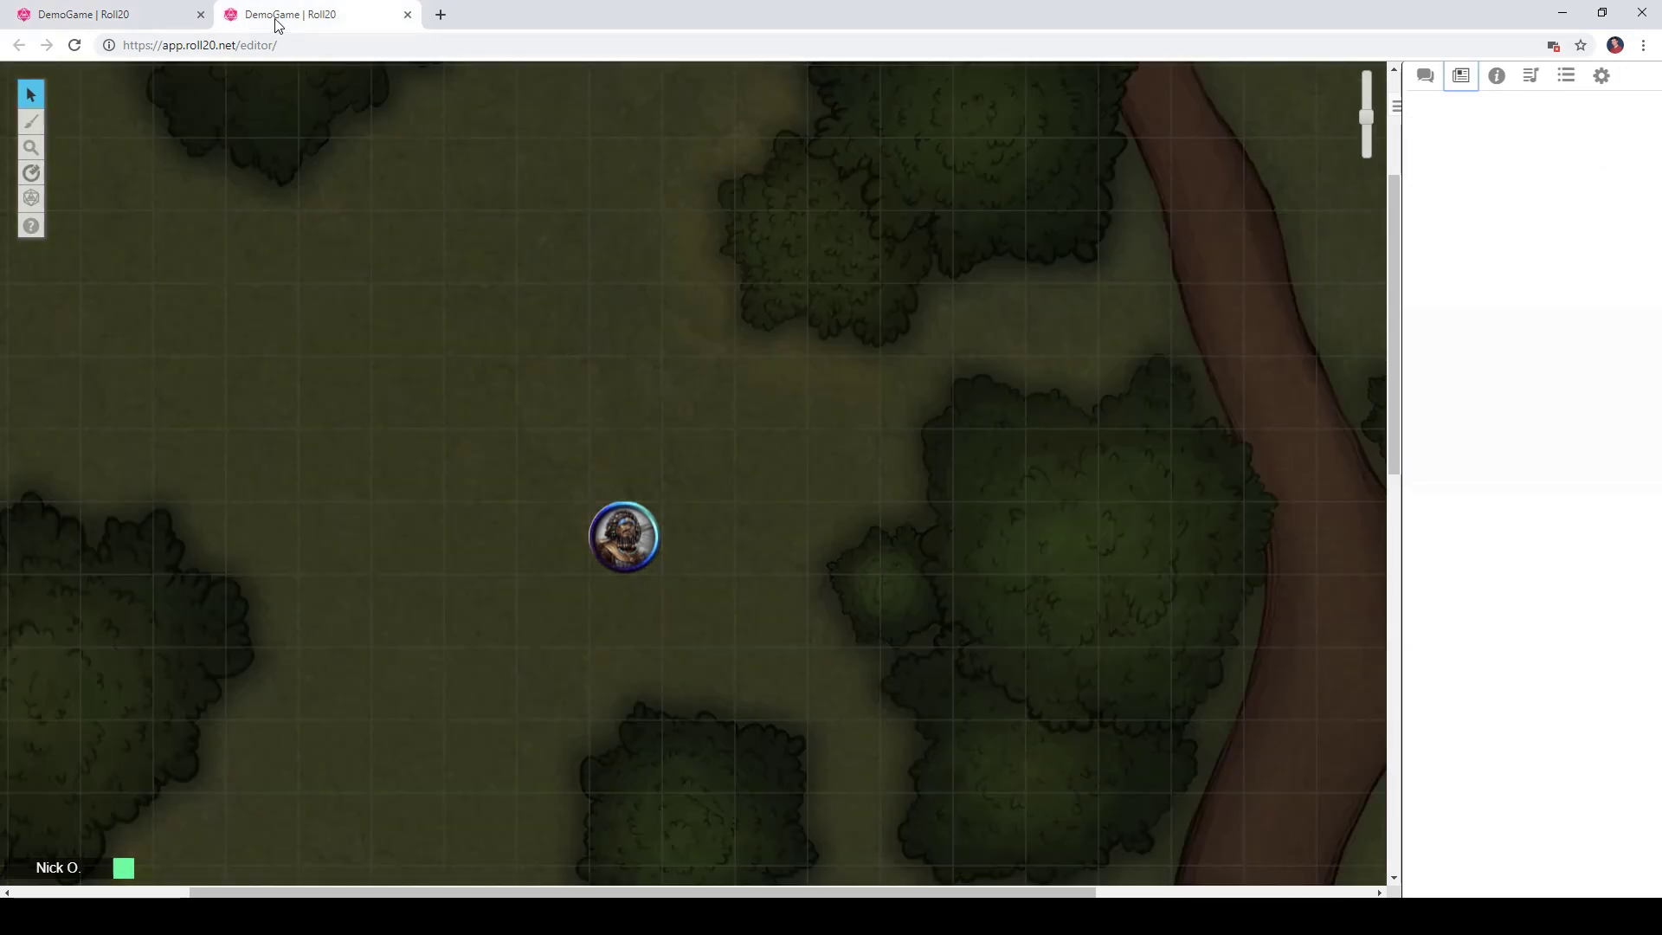
{"action": "left_click", "coordinate": [184, 11]}
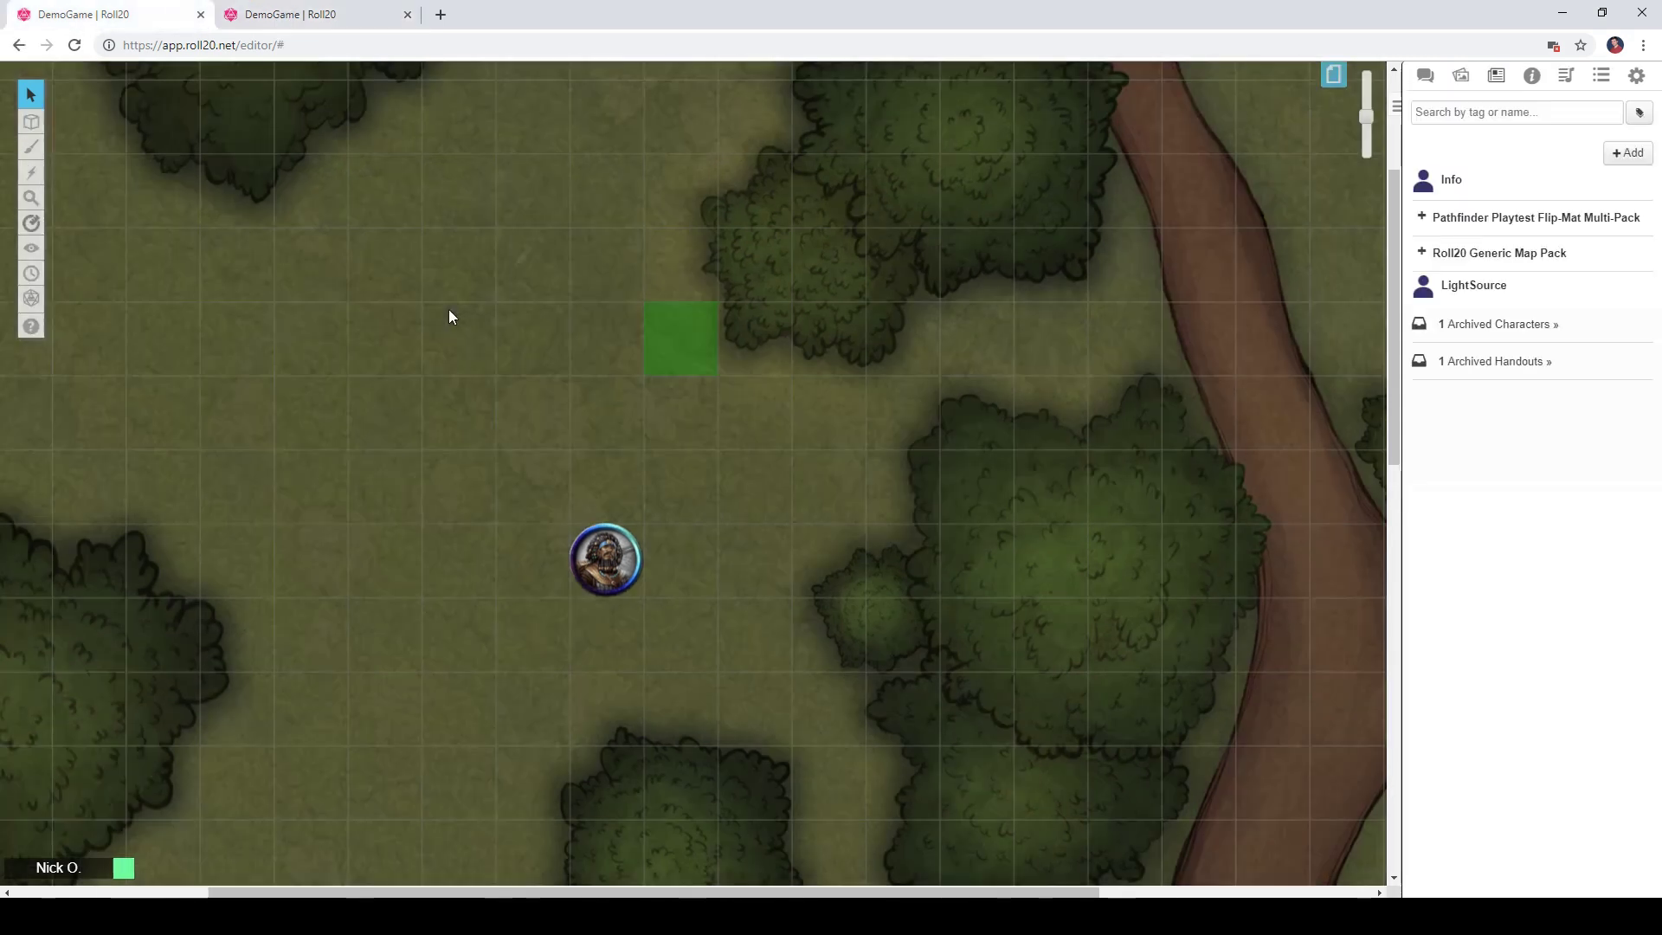
- Change the token's second aura colour to light grey #c0c0c0, save the changes and check the player's view
{"action": "left_click", "coordinate": [680, 349]}
{"action": "double_click", "coordinate": [681, 349]}
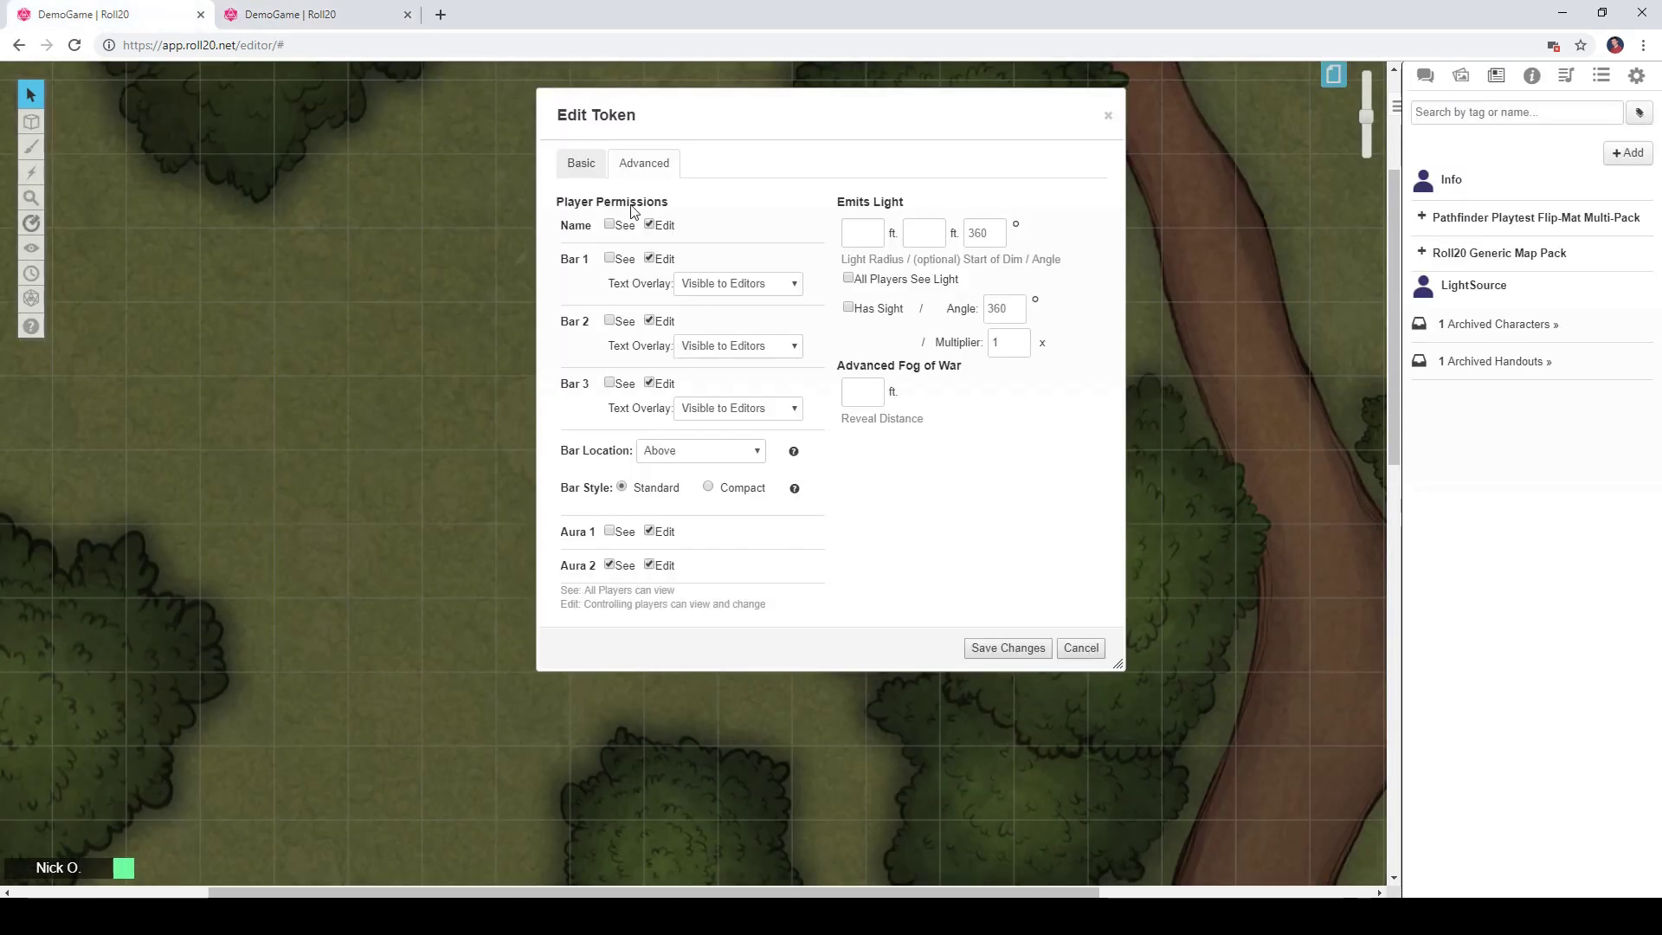
{"action": "left_click", "coordinate": [581, 163]}
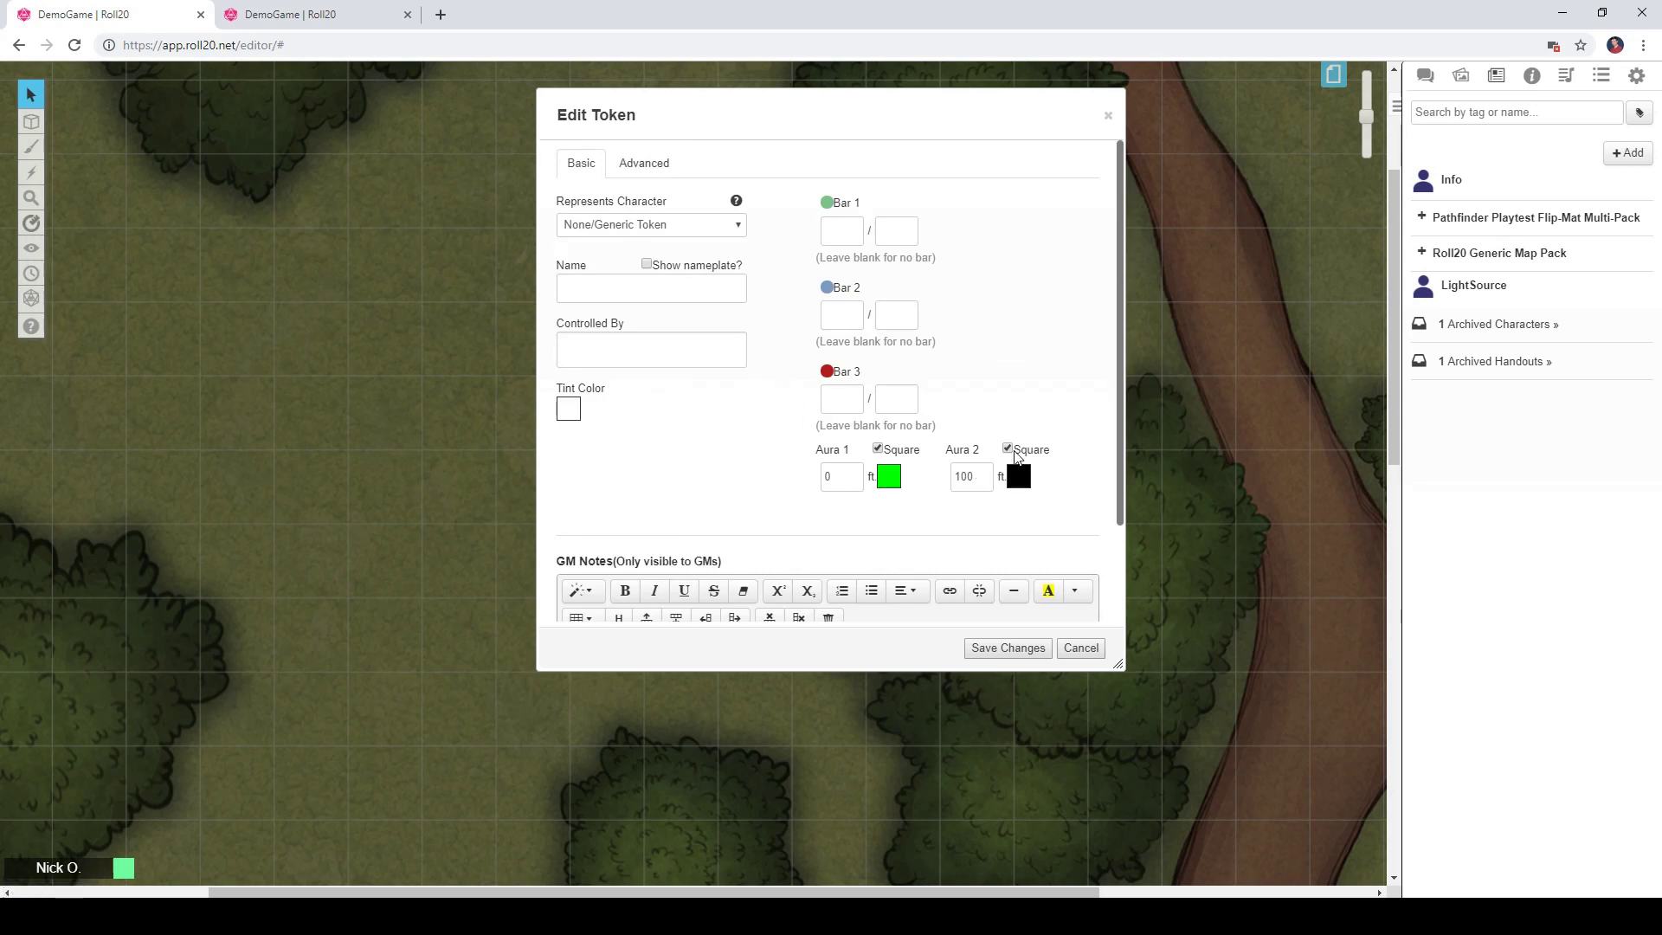
{"action": "left_click", "coordinate": [1020, 477]}
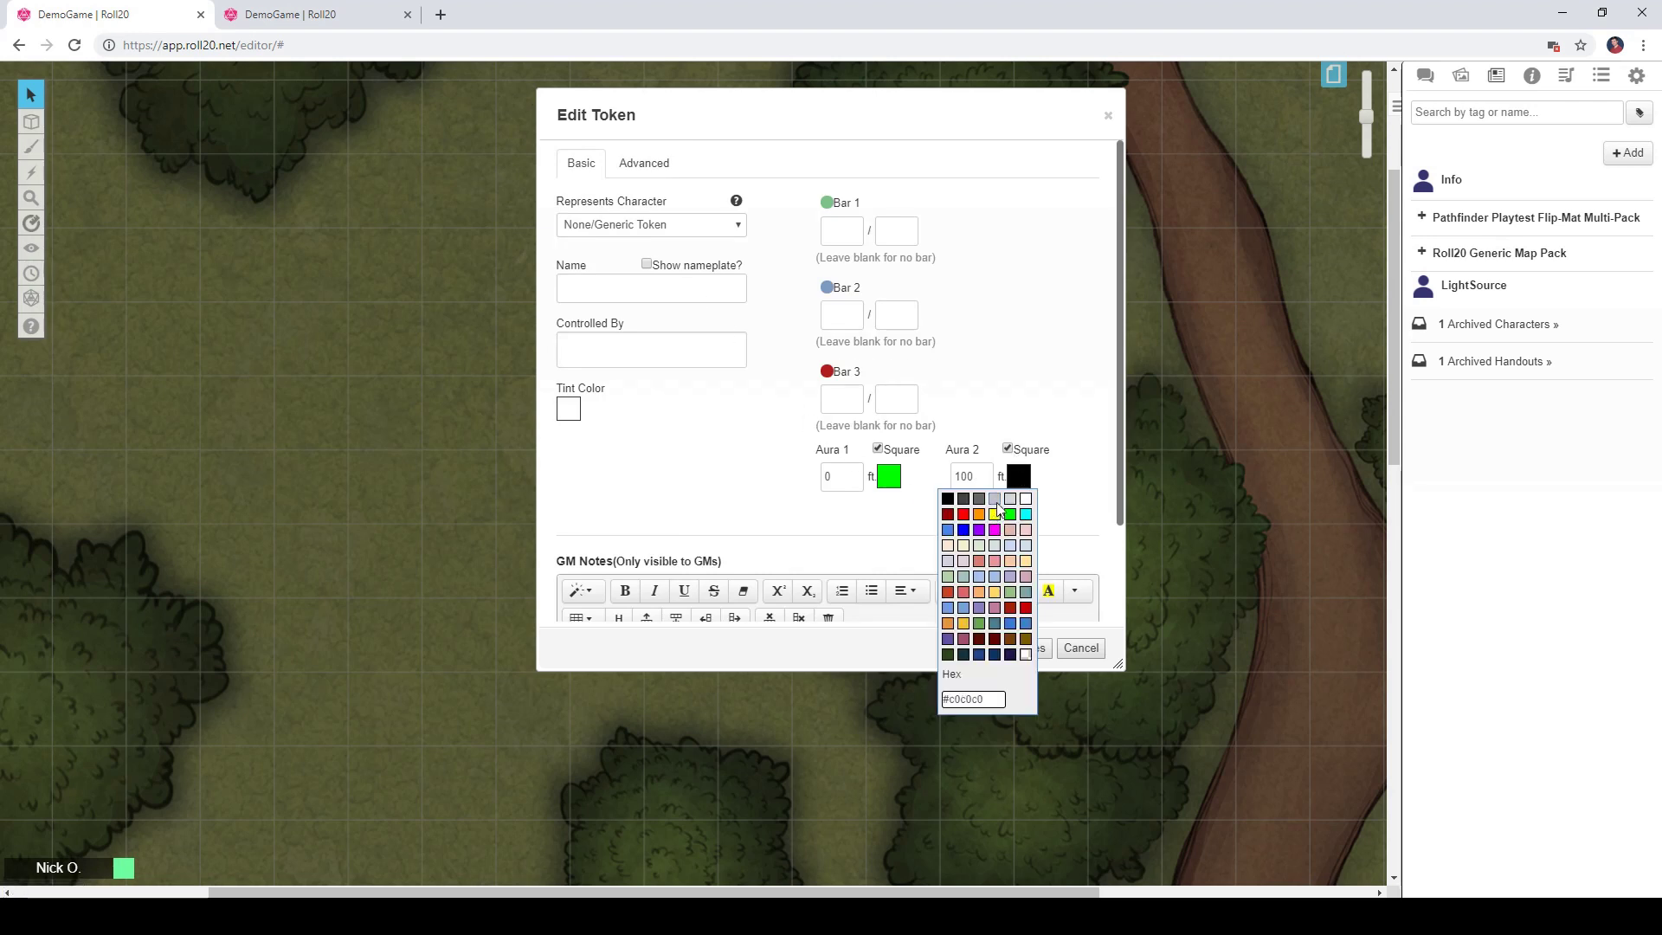
{"action": "left_click", "coordinate": [995, 499]}
{"action": "left_click", "coordinate": [1002, 651]}
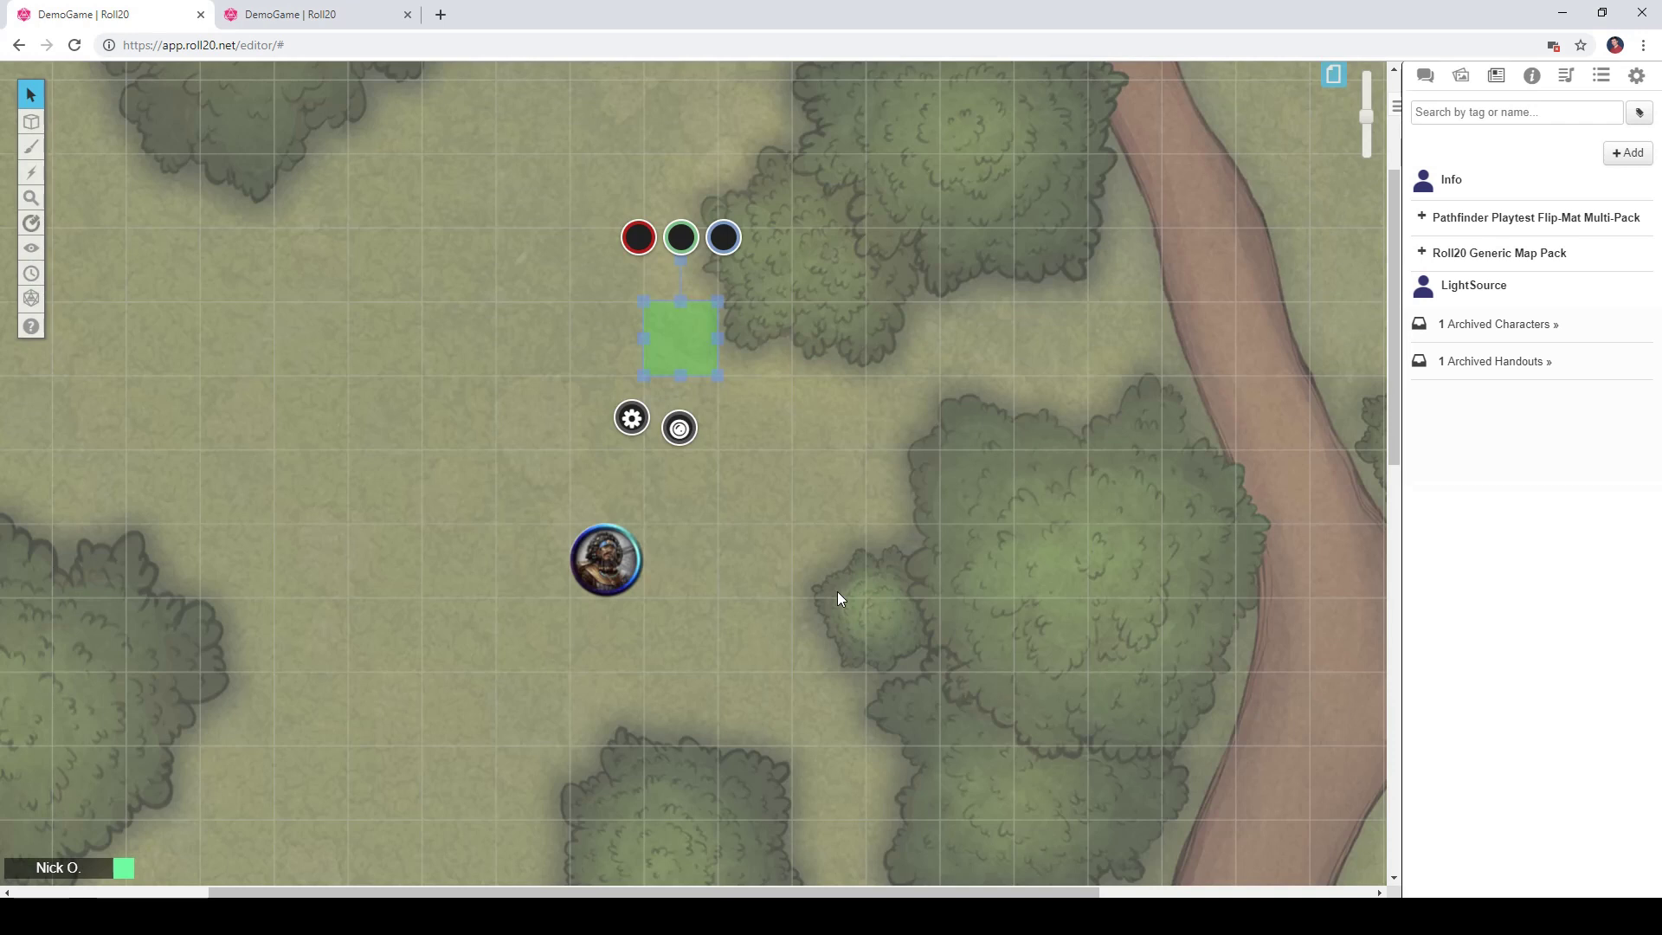
{"action": "left_click", "coordinate": [315, 22]}
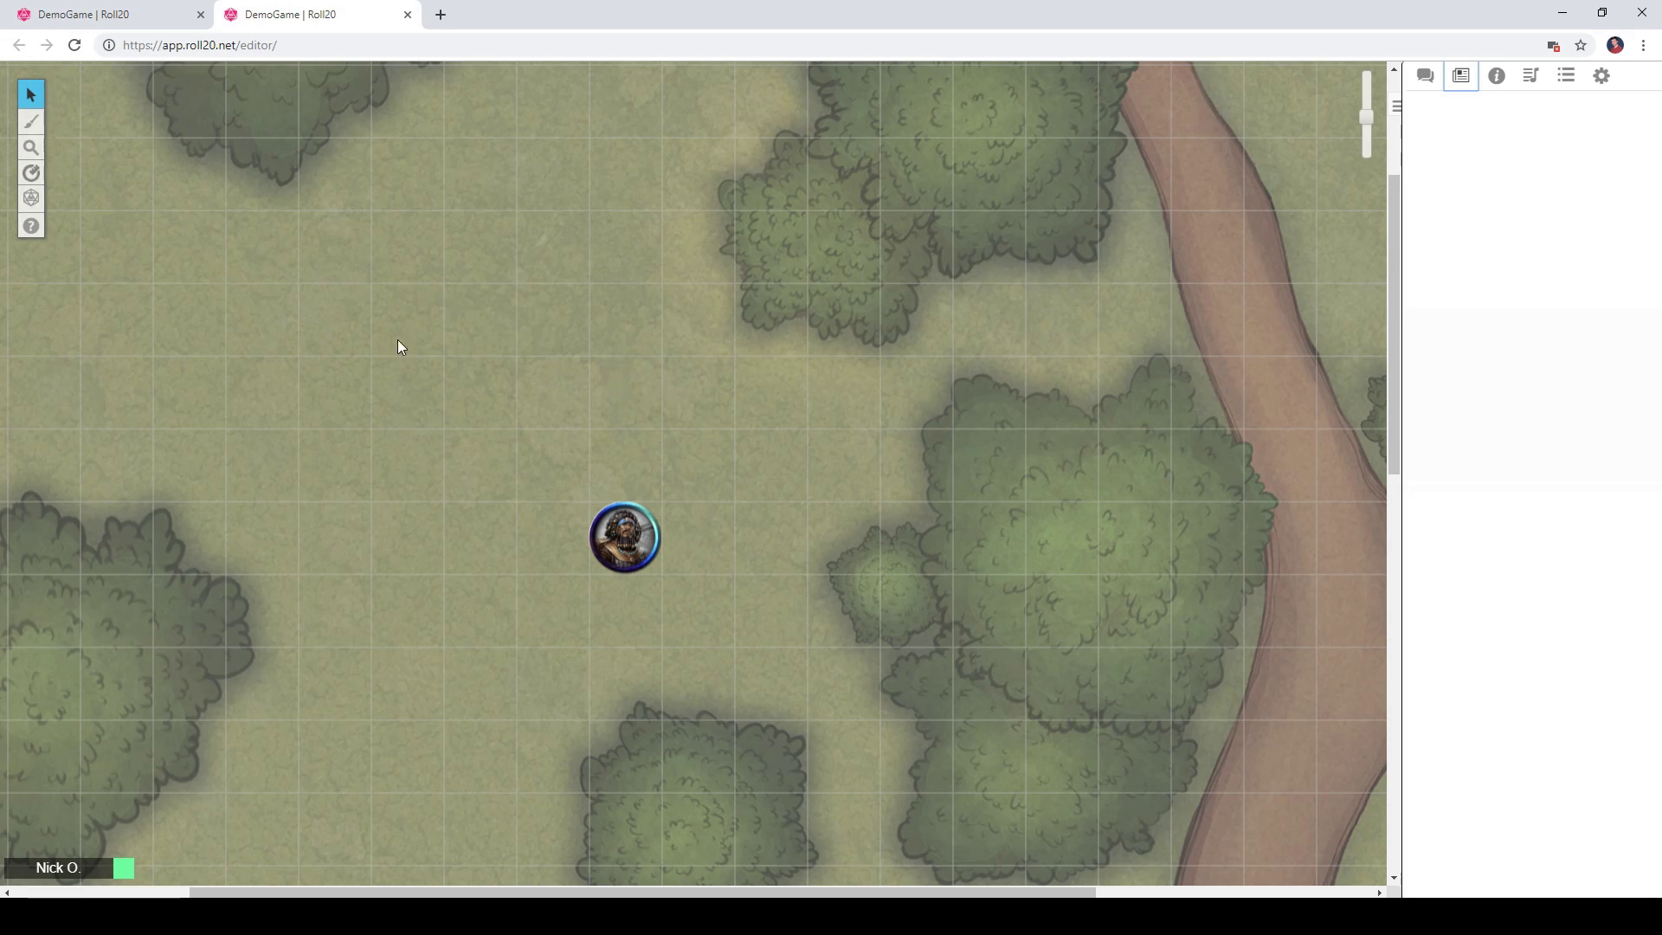
{"action": "left_click", "coordinate": [138, 14]}
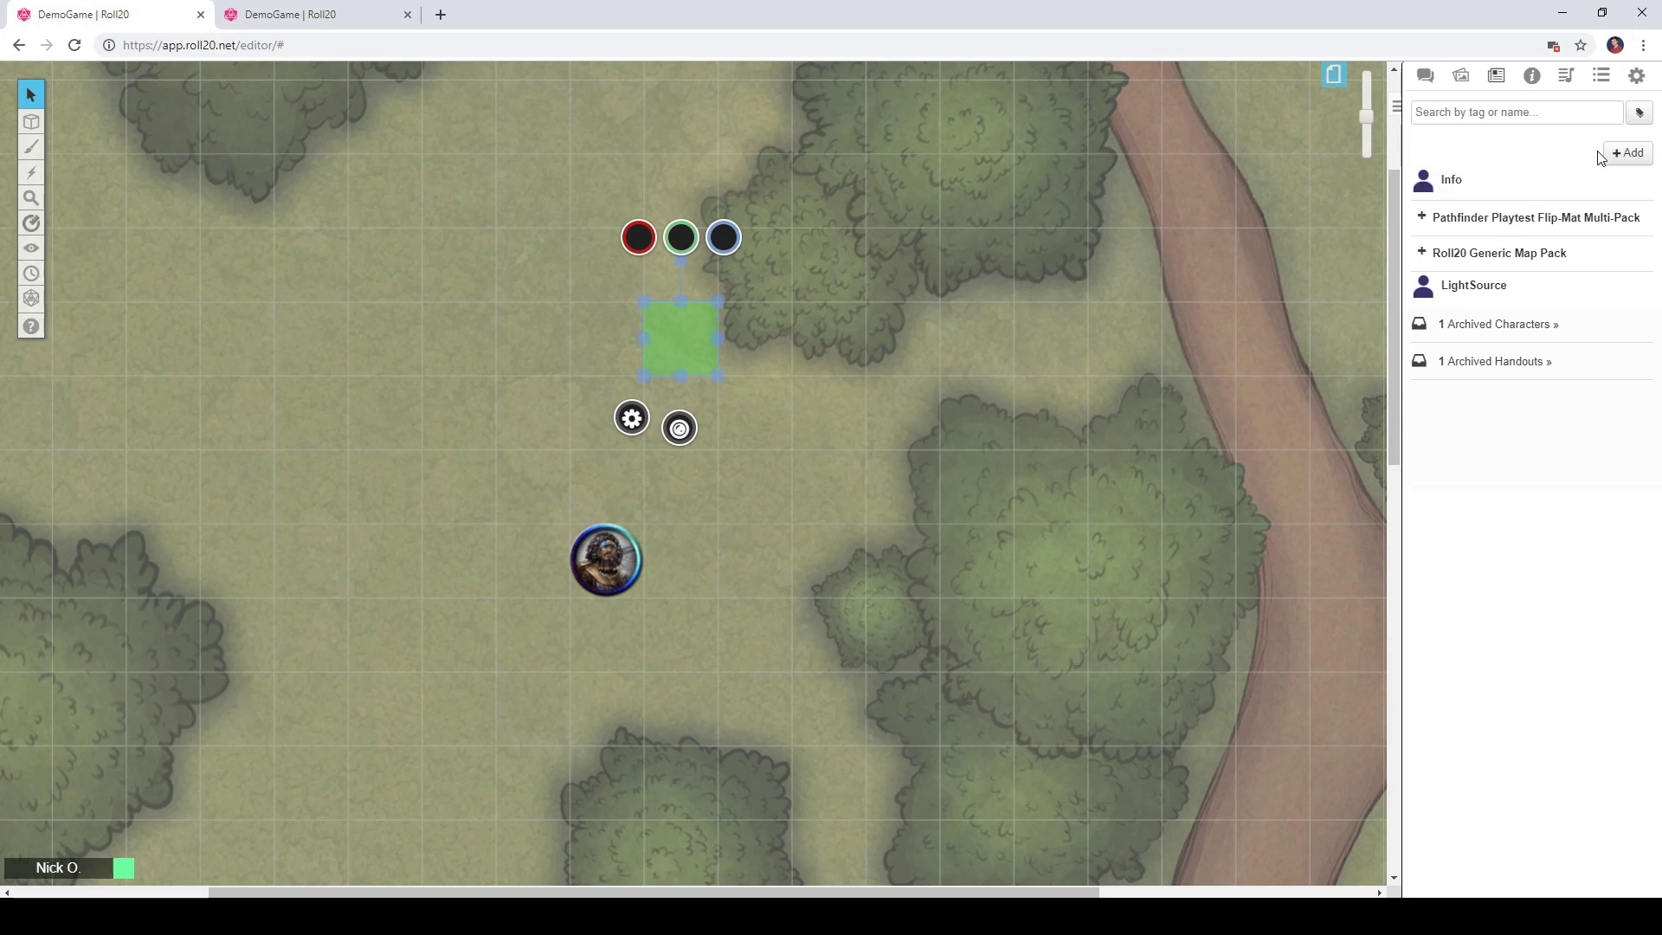
- Create a journal character named Fog with the selected grey-aura token as its default token, then save and close it
{"action": "left_click", "coordinate": [1626, 153]}
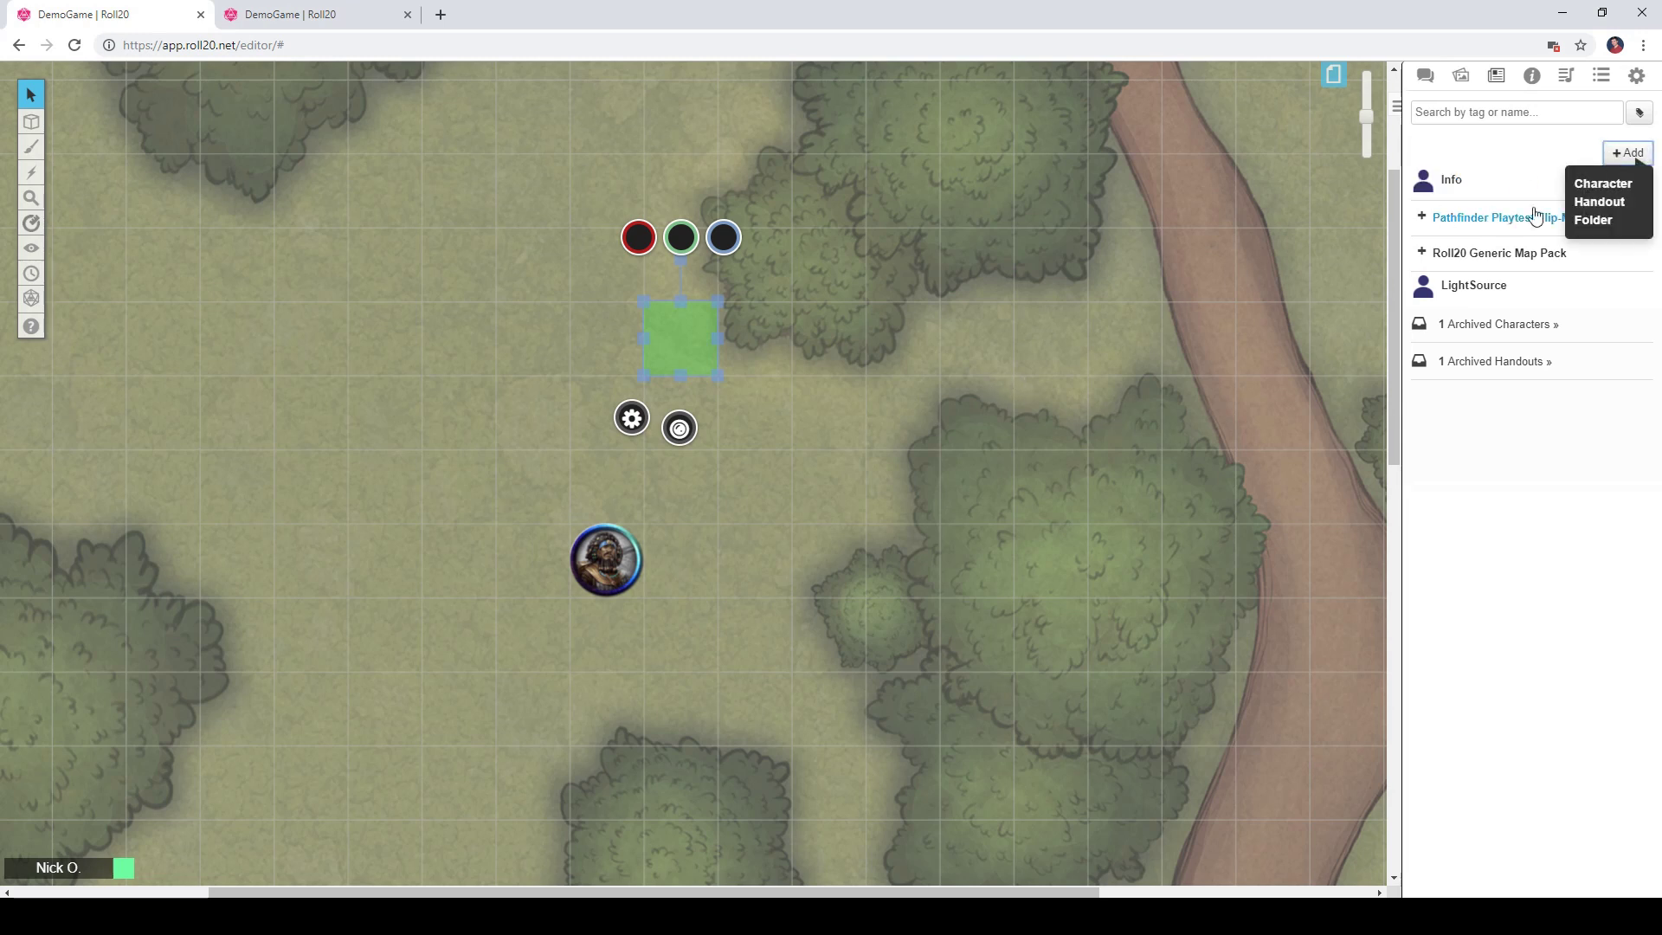
{"action": "left_click", "coordinate": [1600, 184]}
{"action": "triple_click", "coordinate": [930, 213]}
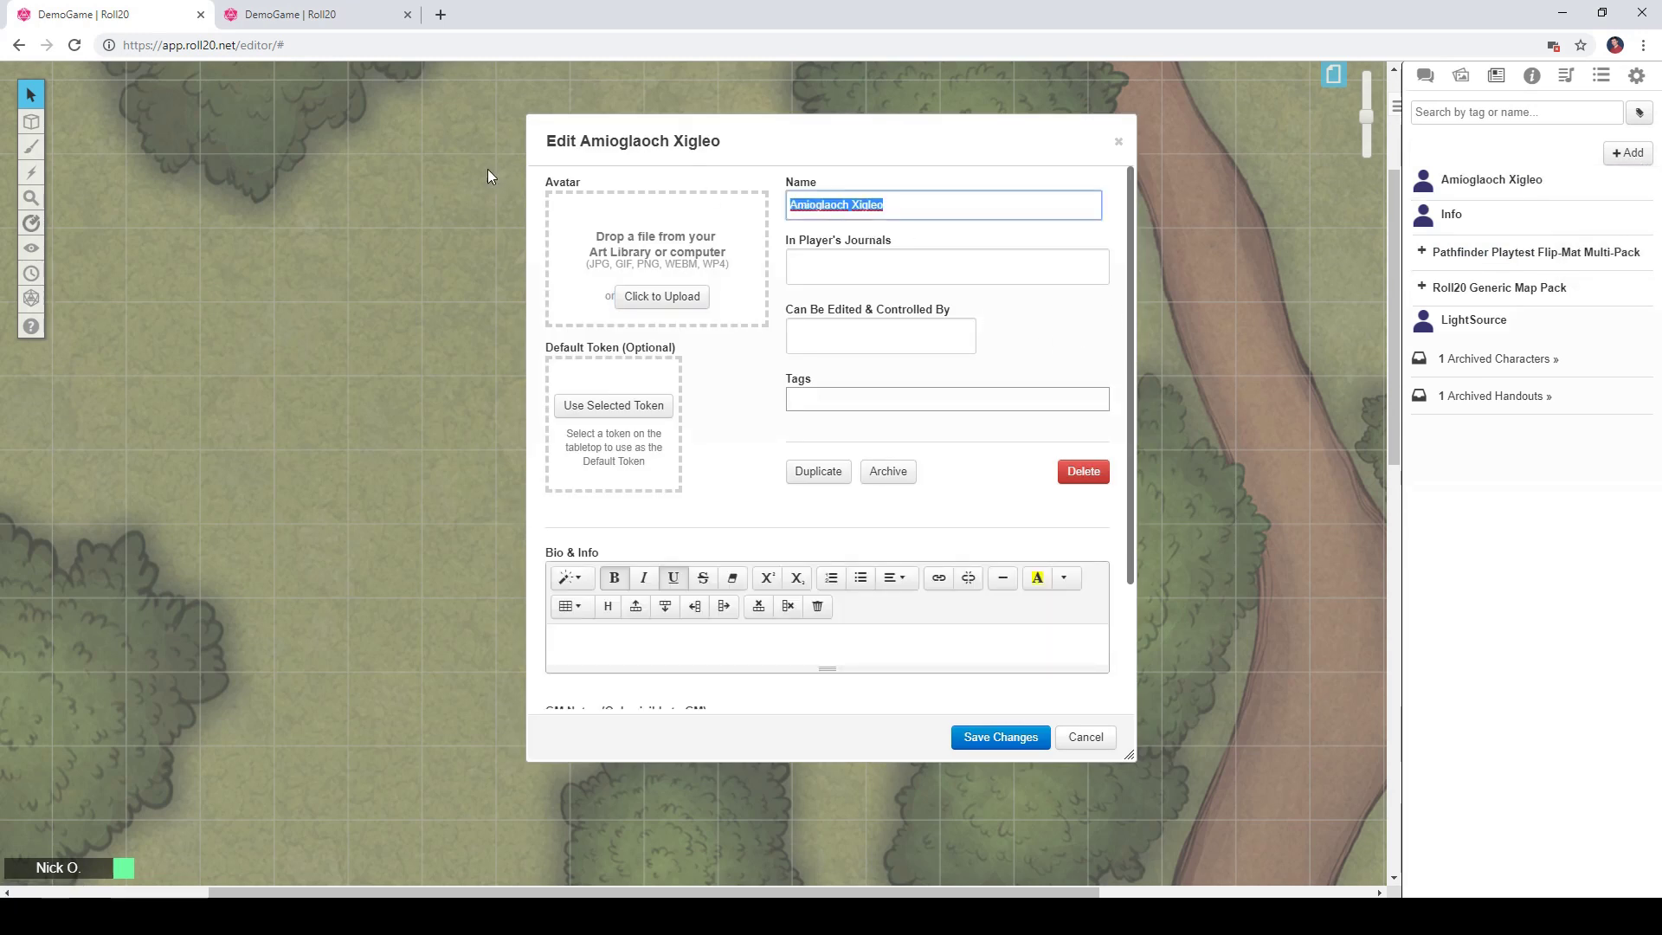
{"action": "type", "text": "Fog"}
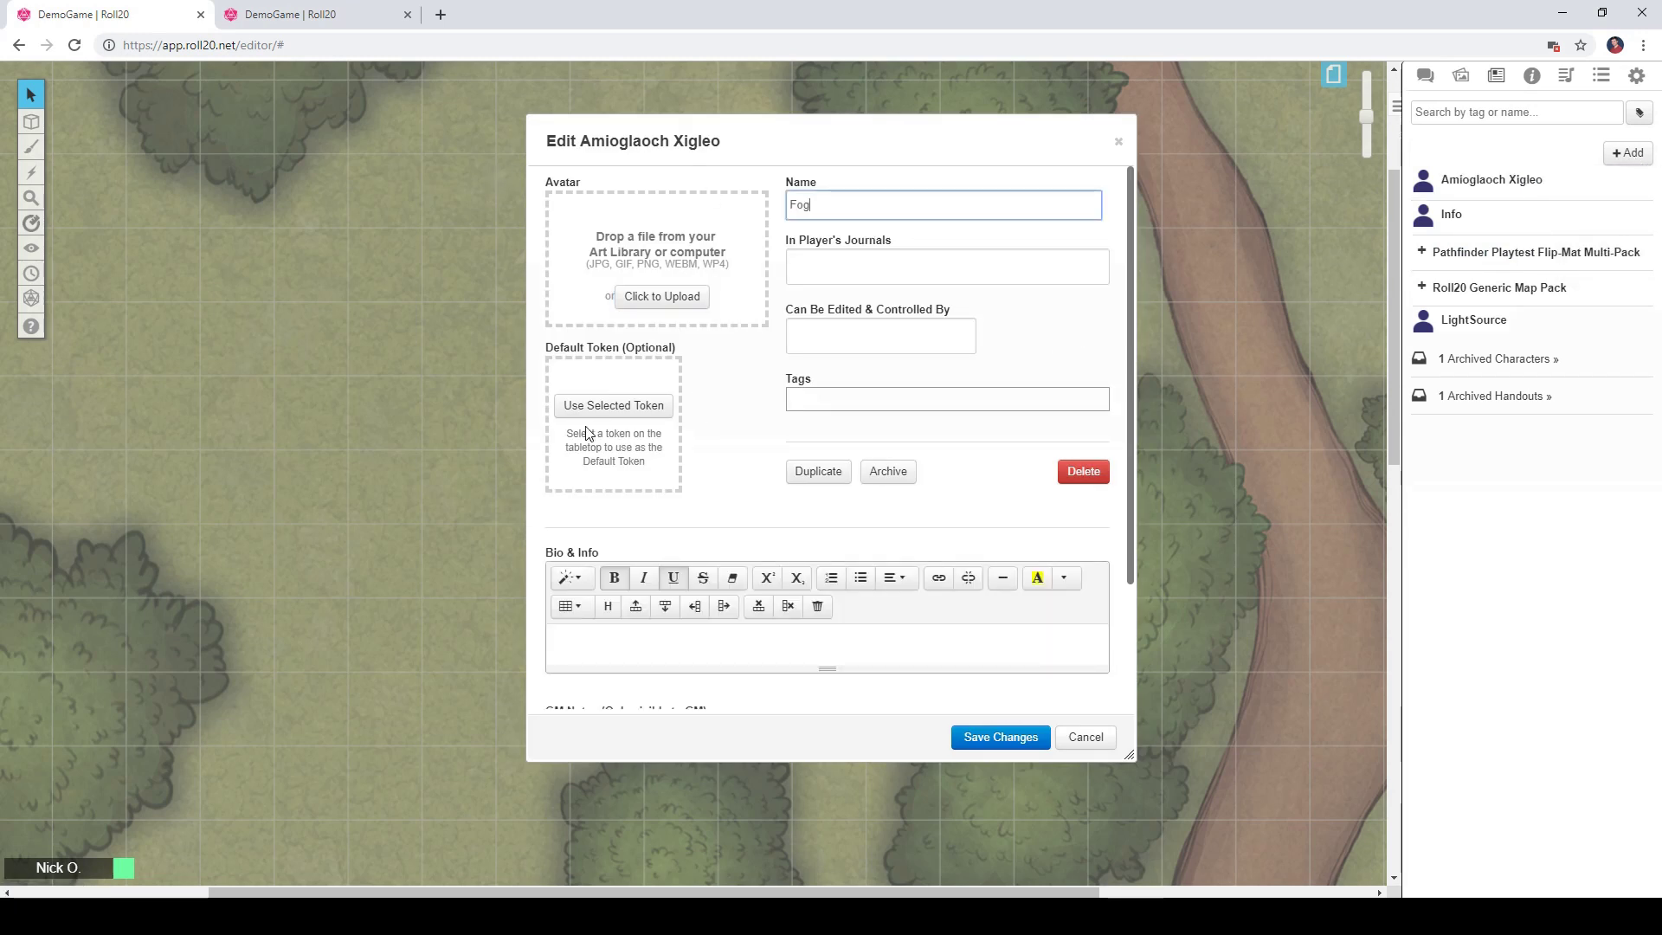
{"action": "left_click", "coordinate": [613, 407]}
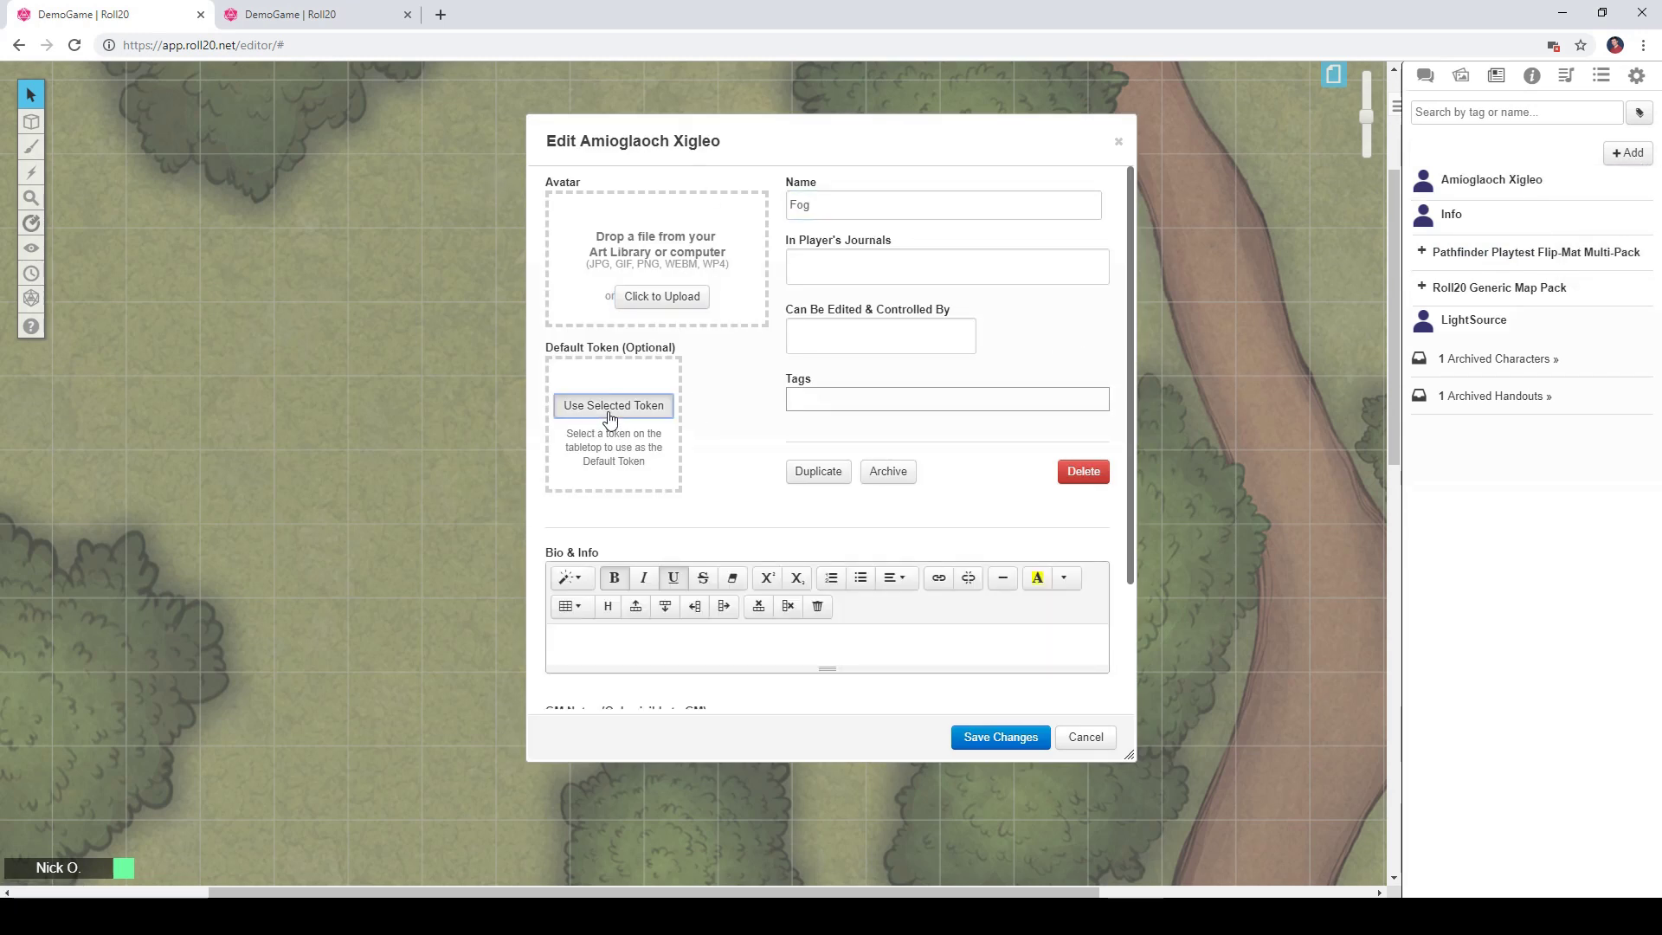
{"action": "left_click", "coordinate": [1000, 737]}
{"action": "left_click", "coordinate": [1206, 117]}
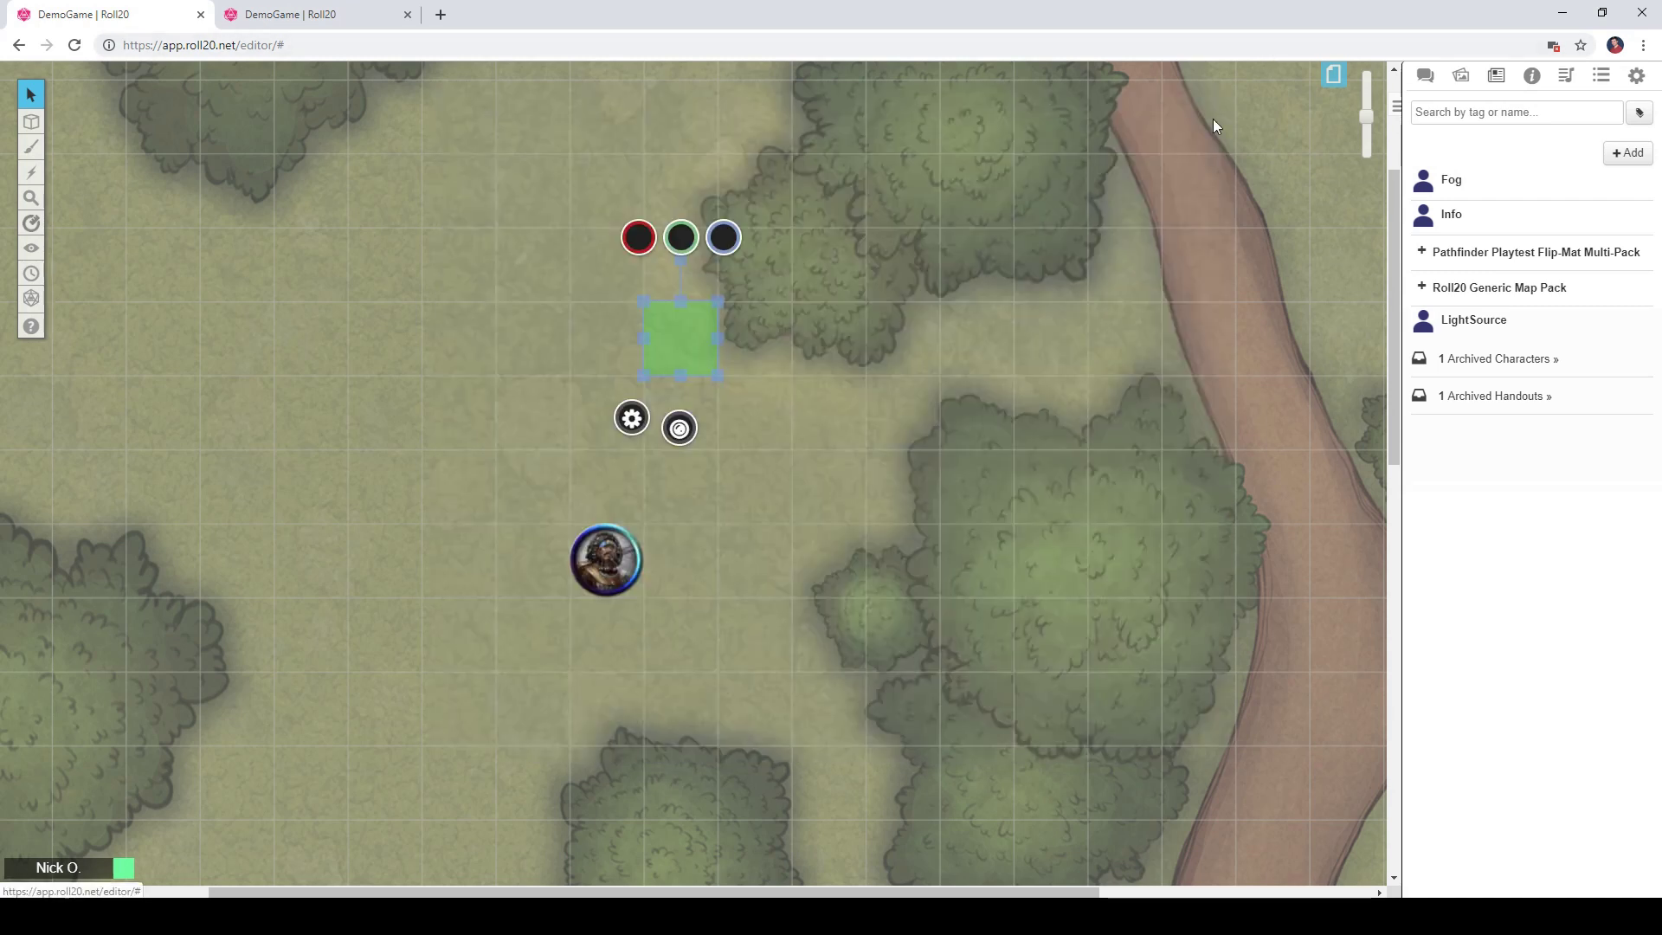
- Delete the grey-aura token from the forest map and place a fresh token from the Fog character
{"action": "key", "text": "Delete"}
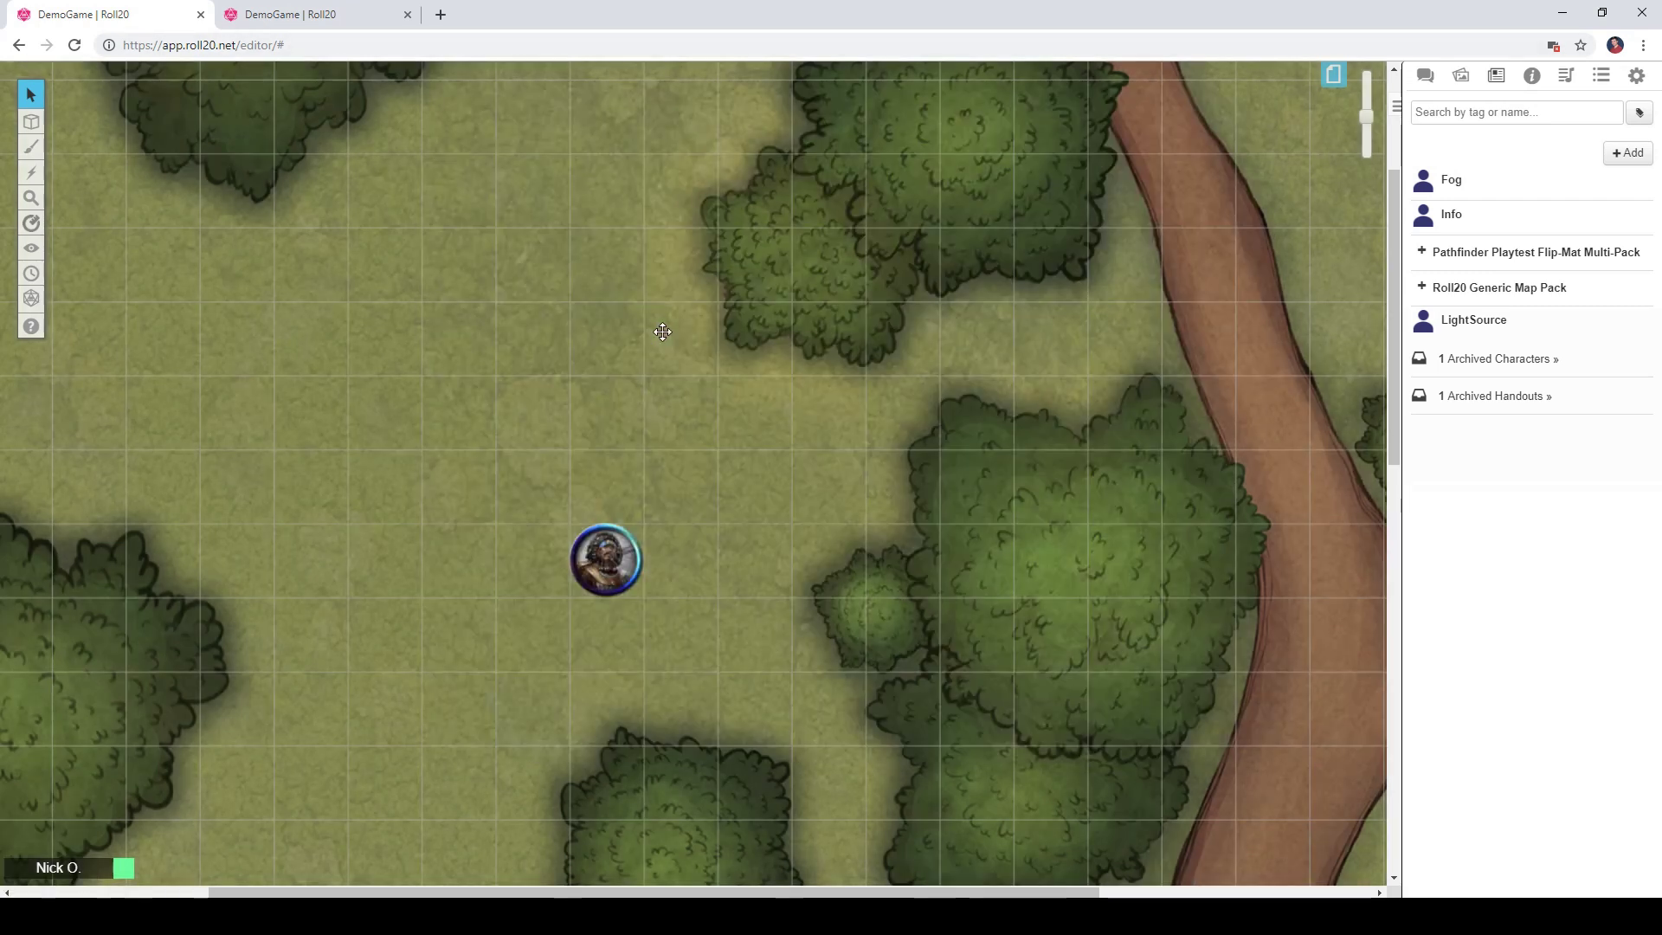
{"action": "left_click_drag", "start_coordinate": [1507, 176], "coordinate": [651, 305]}
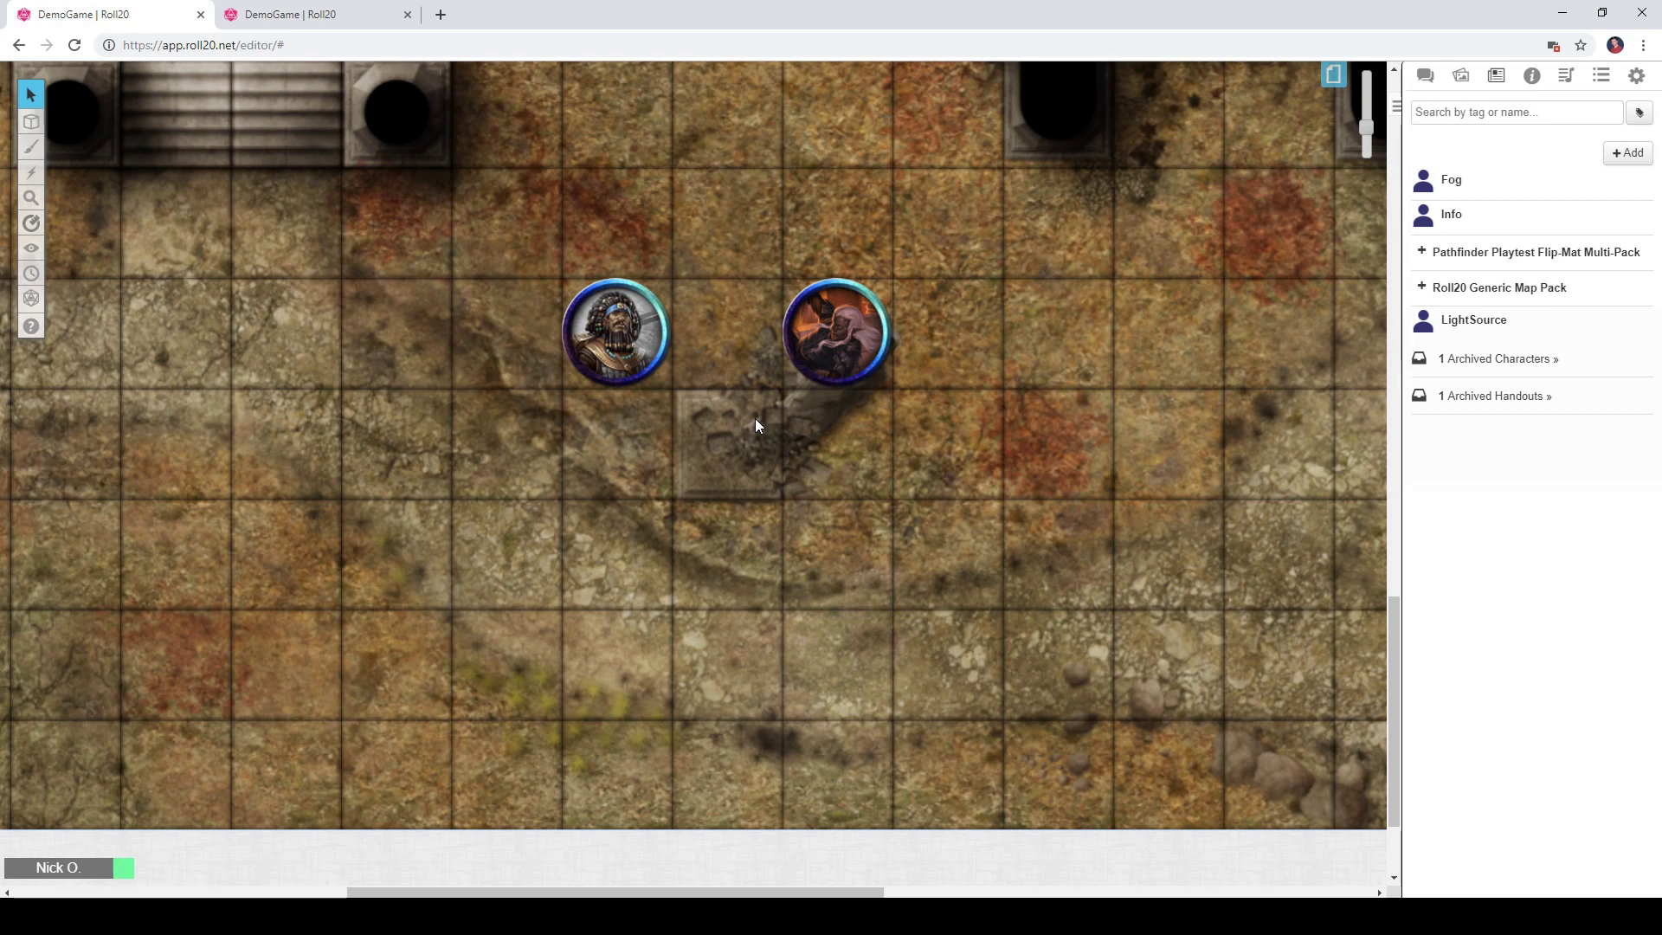
- Move the red-cloaked creature token to the GM layer and check the player's view of the temple map
{"action": "right_click", "coordinate": [840, 350]}
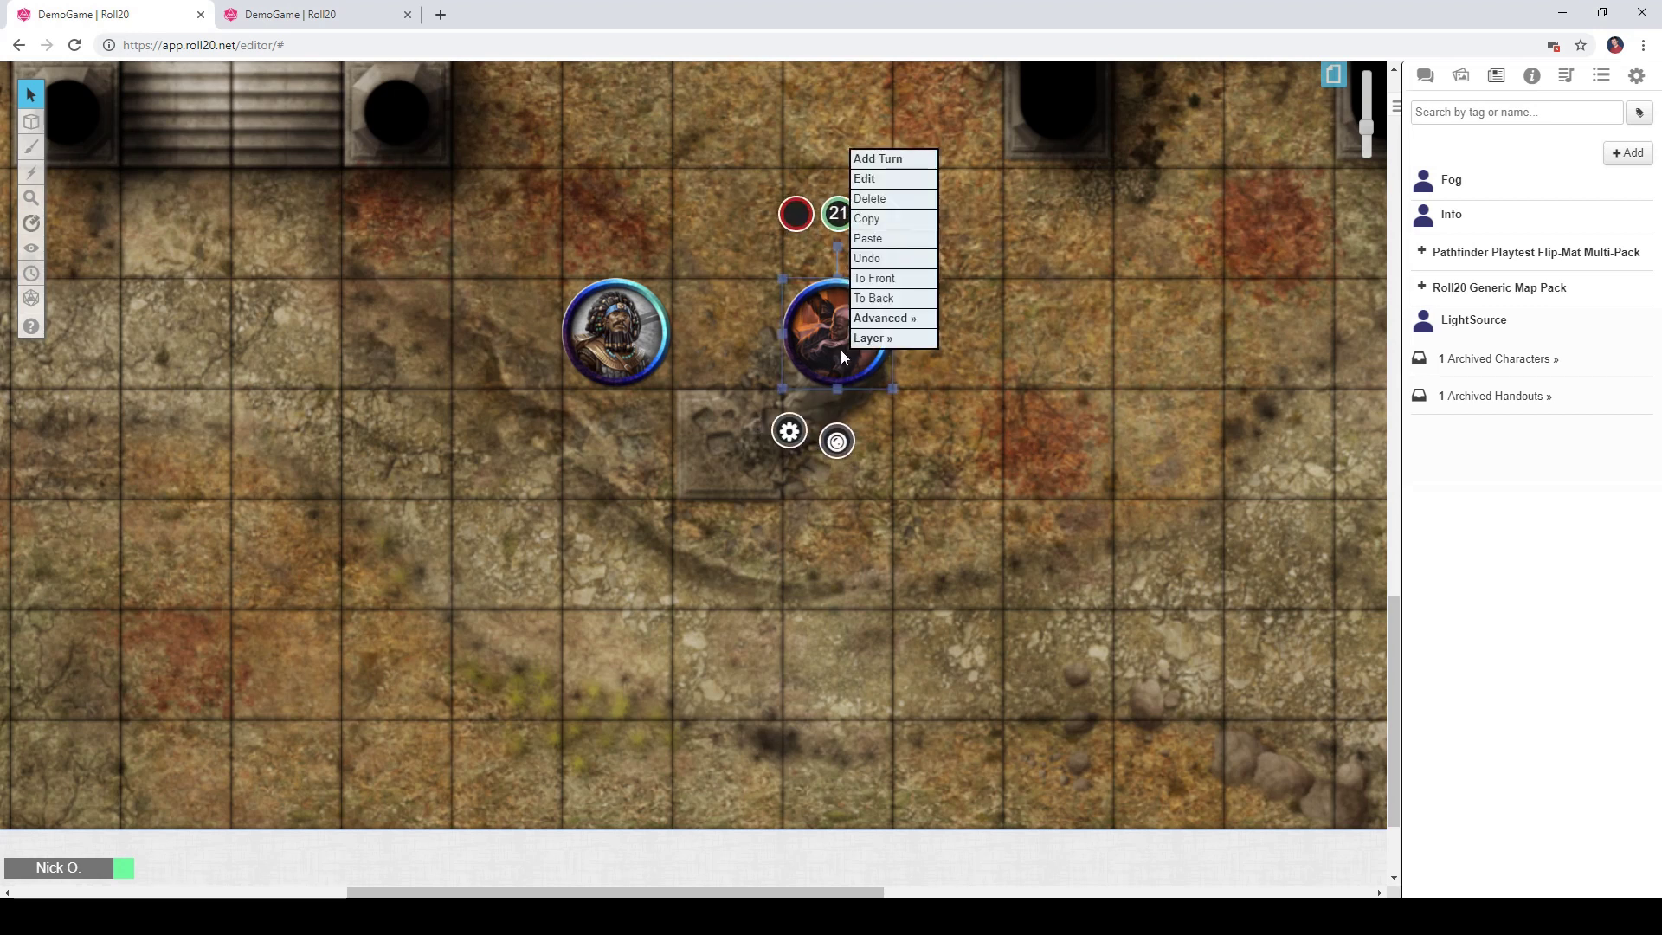
{"action": "mouse_move", "coordinate": [891, 340]}
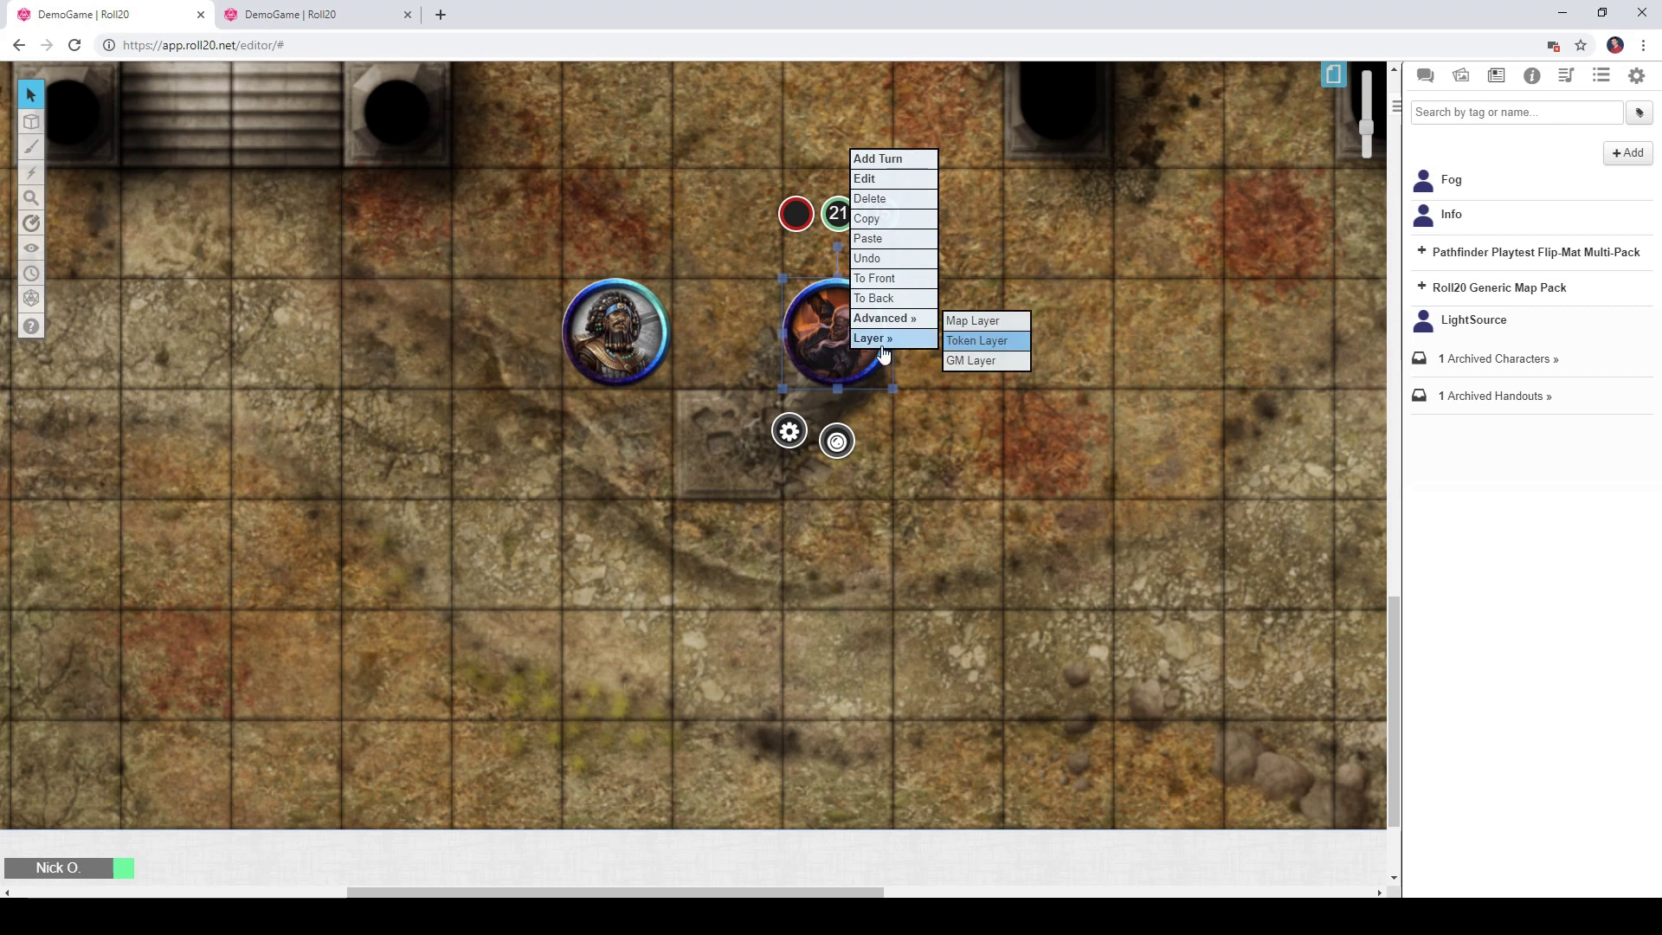
{"action": "left_click", "coordinate": [988, 362]}
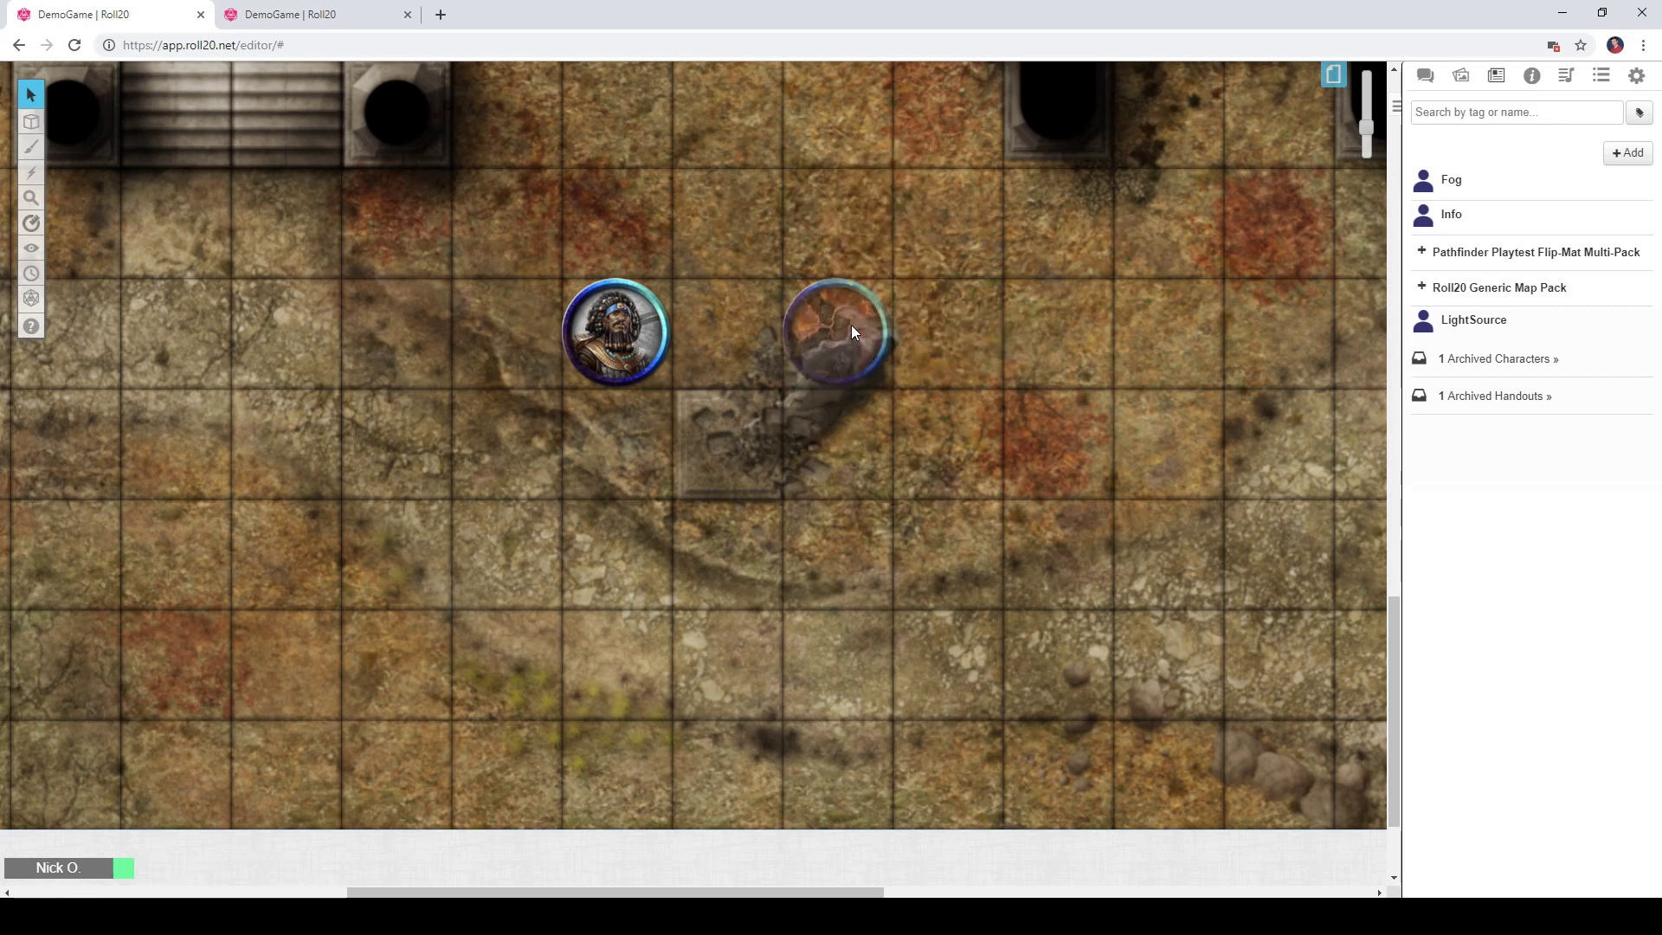
{"action": "left_click", "coordinate": [357, 15]}
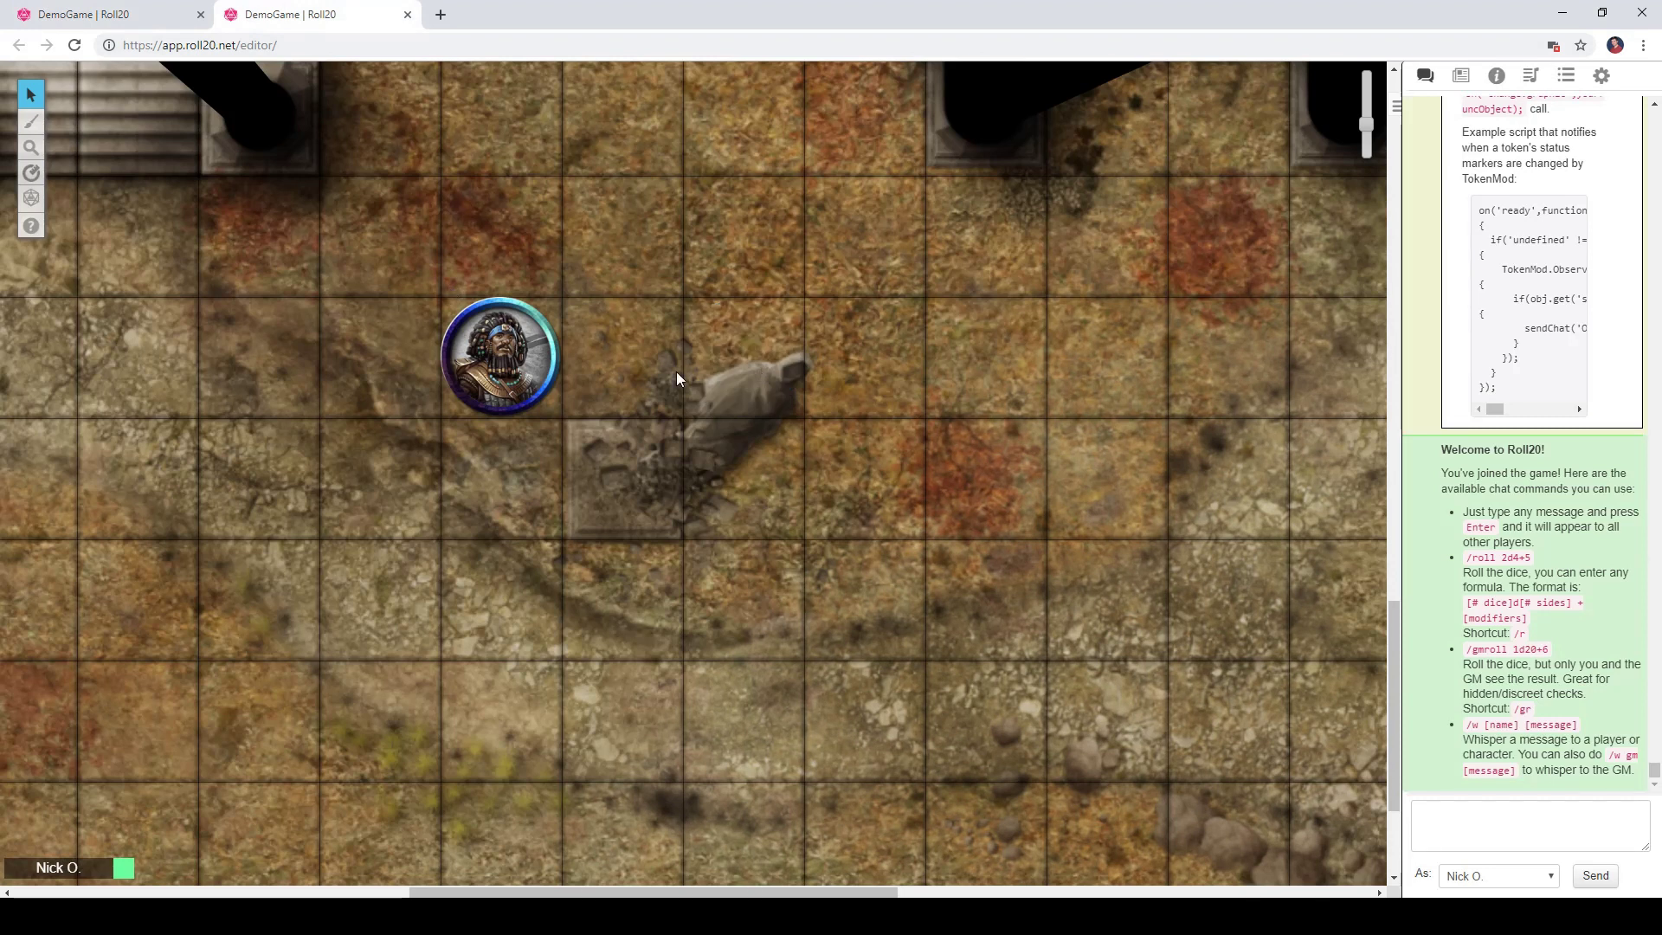
{"action": "left_click", "coordinate": [130, 15]}
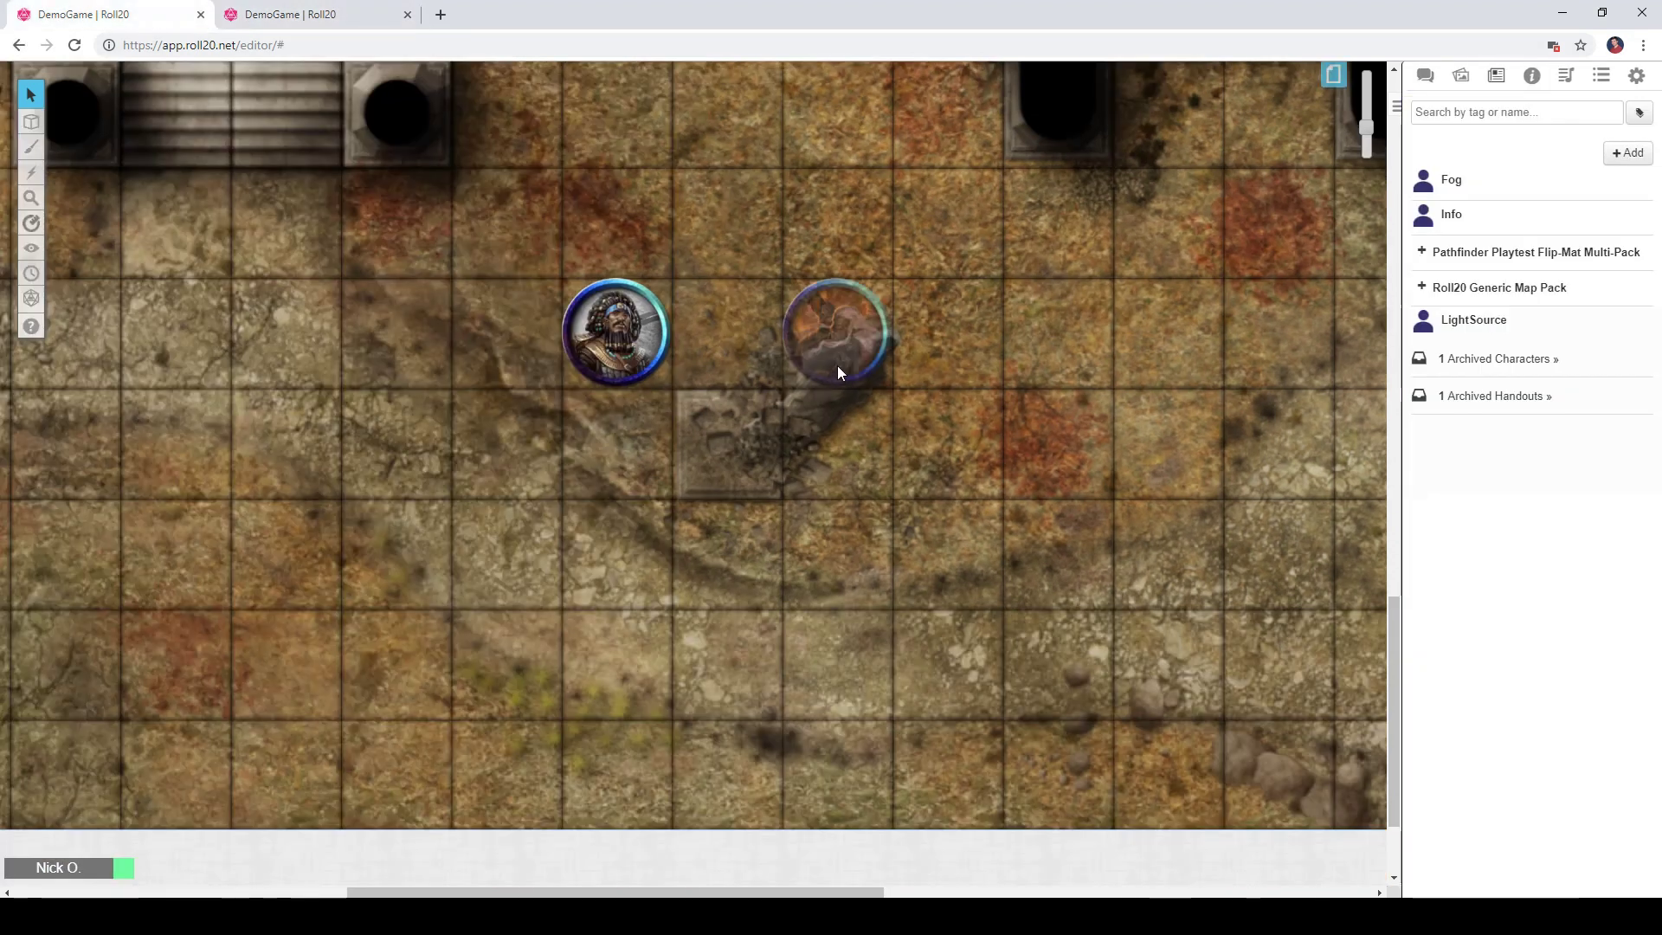
- On the GM Info Overlay, move the hidden creature token to the square diagonally below the hero, then return to Objects & Tokens
{"action": "mouse_move", "coordinate": [31, 122]}
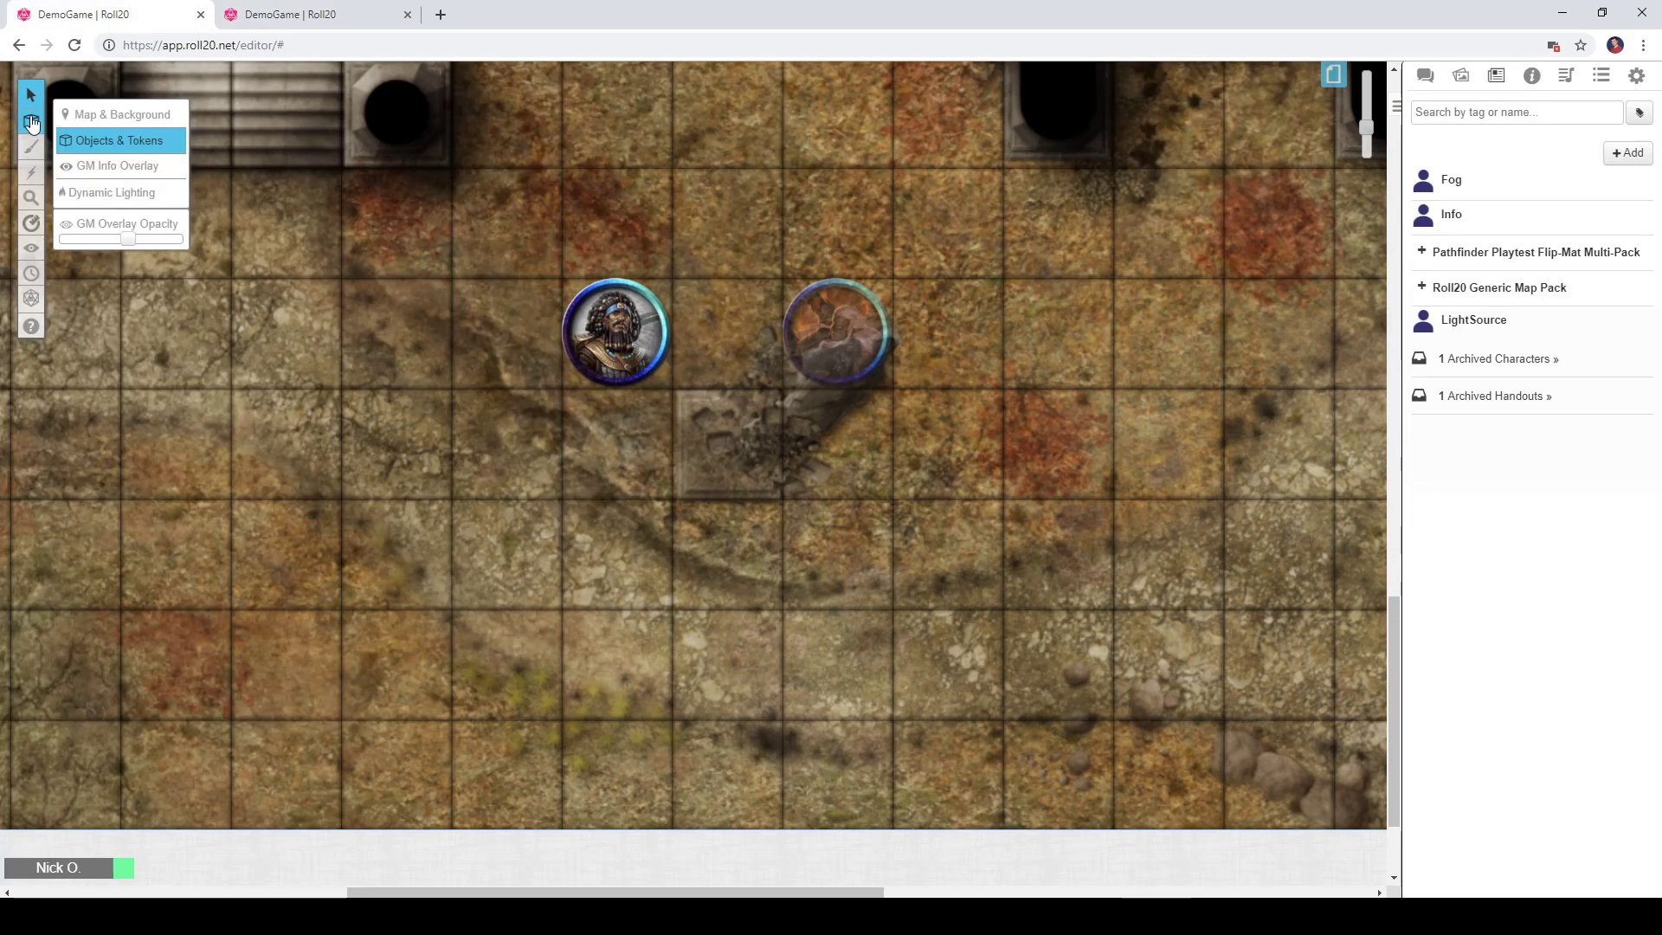
{"action": "left_click", "coordinate": [93, 167]}
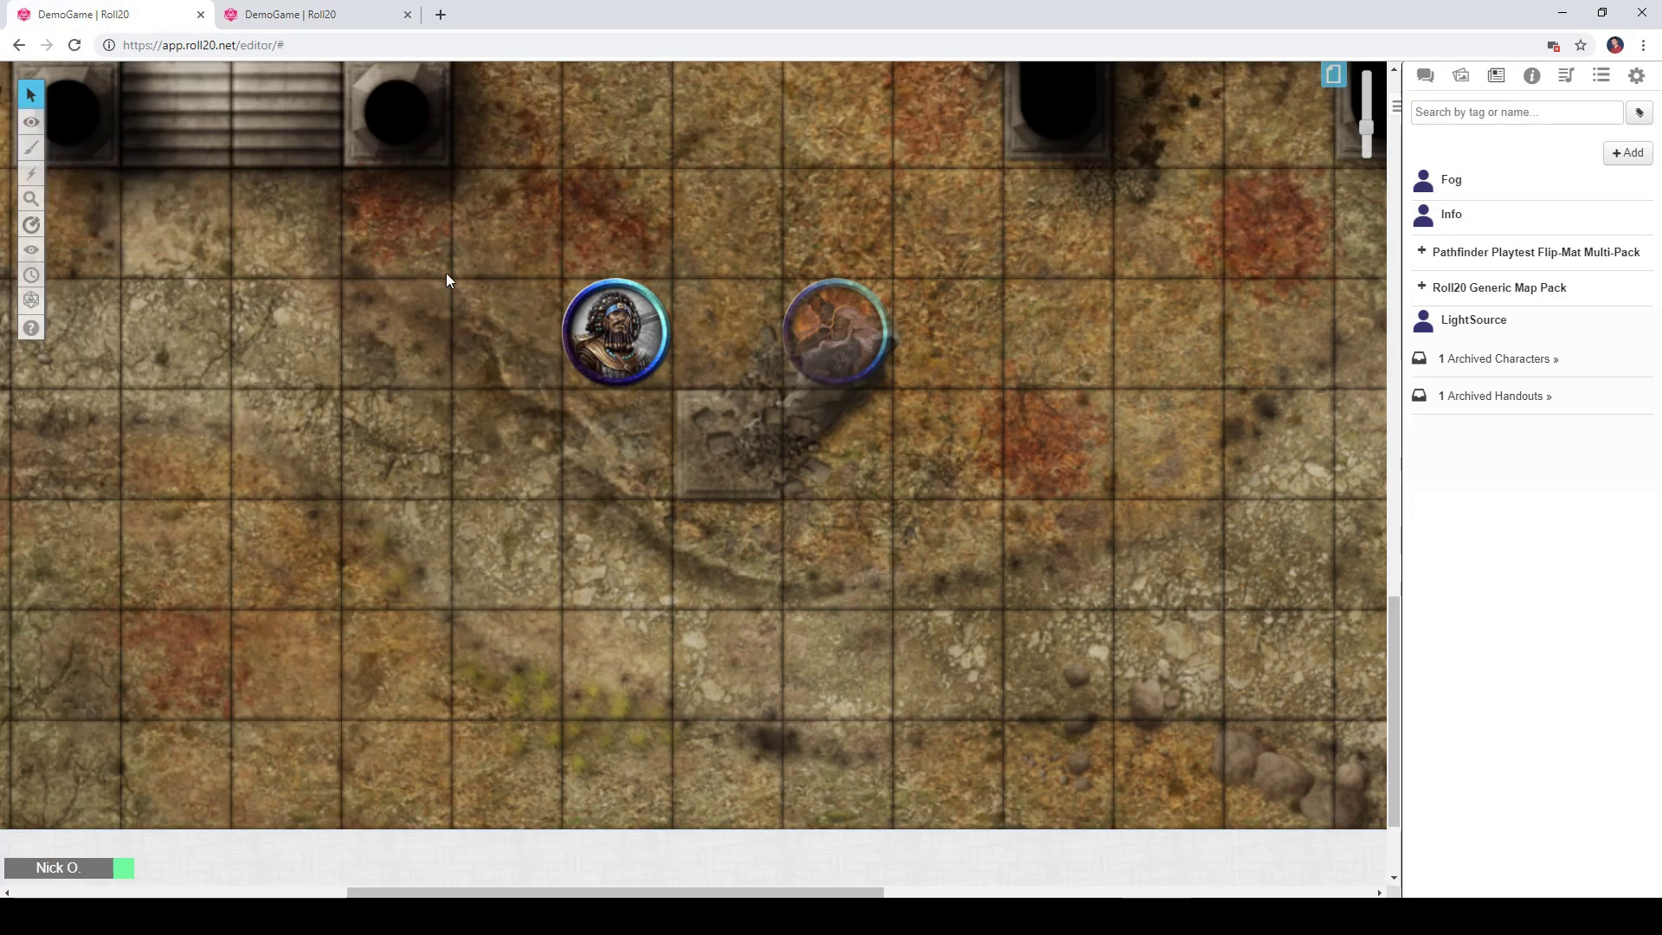
{"action": "left_click_drag", "start_coordinate": [836, 329], "coordinate": [519, 449]}
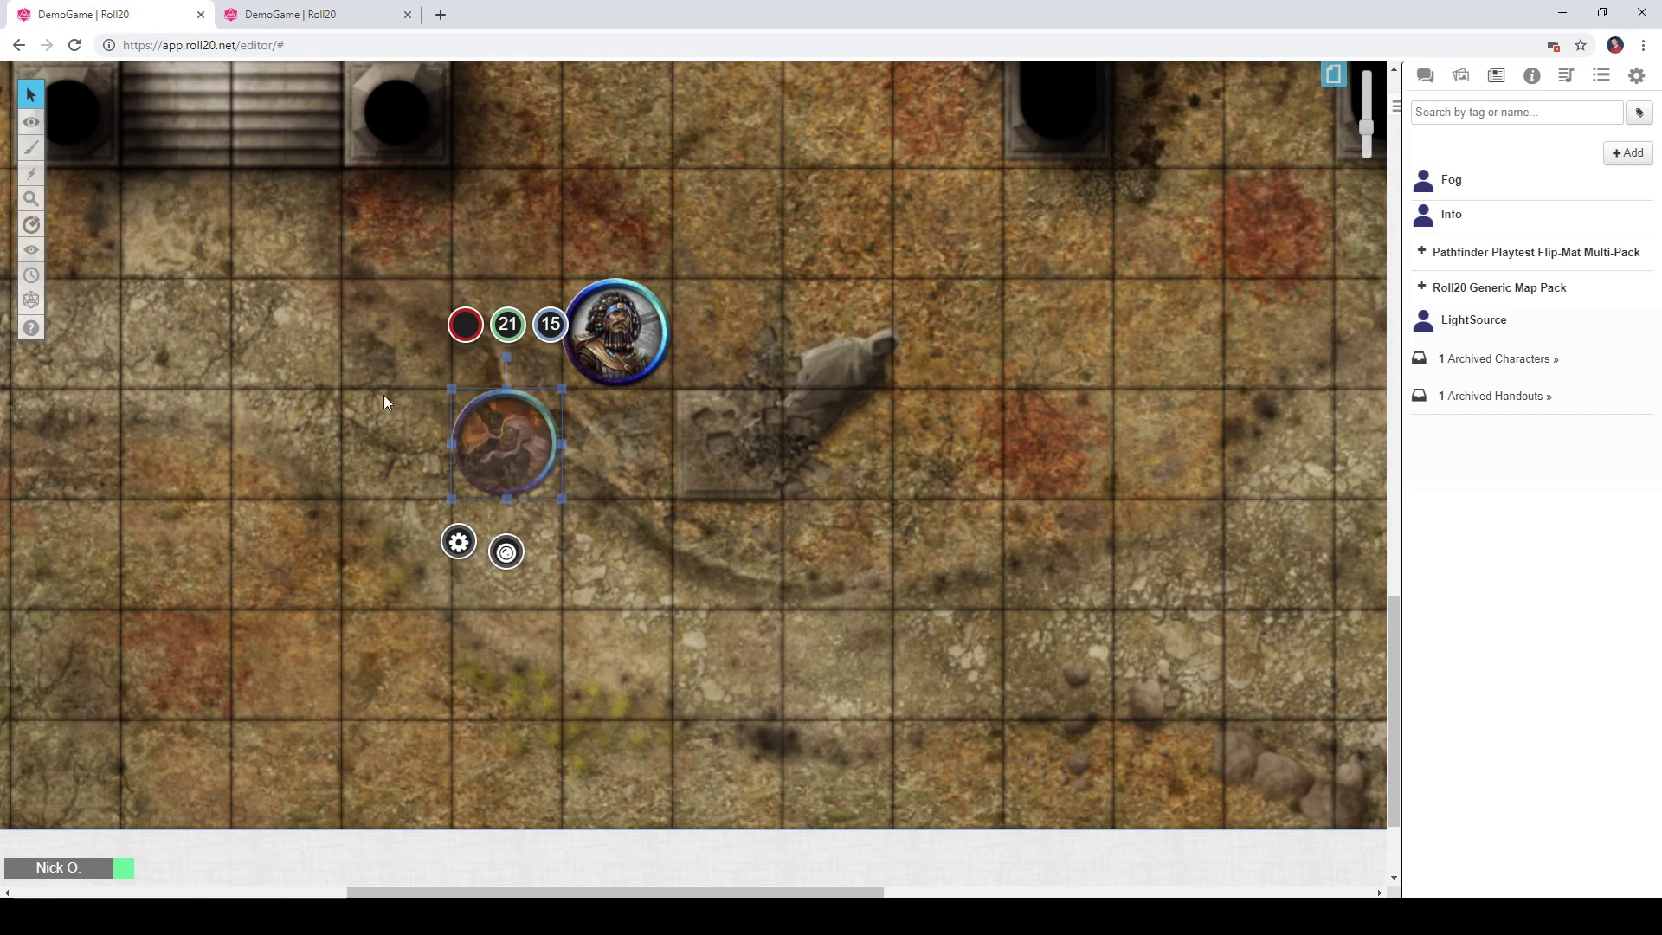
{"action": "mouse_move", "coordinate": [27, 126]}
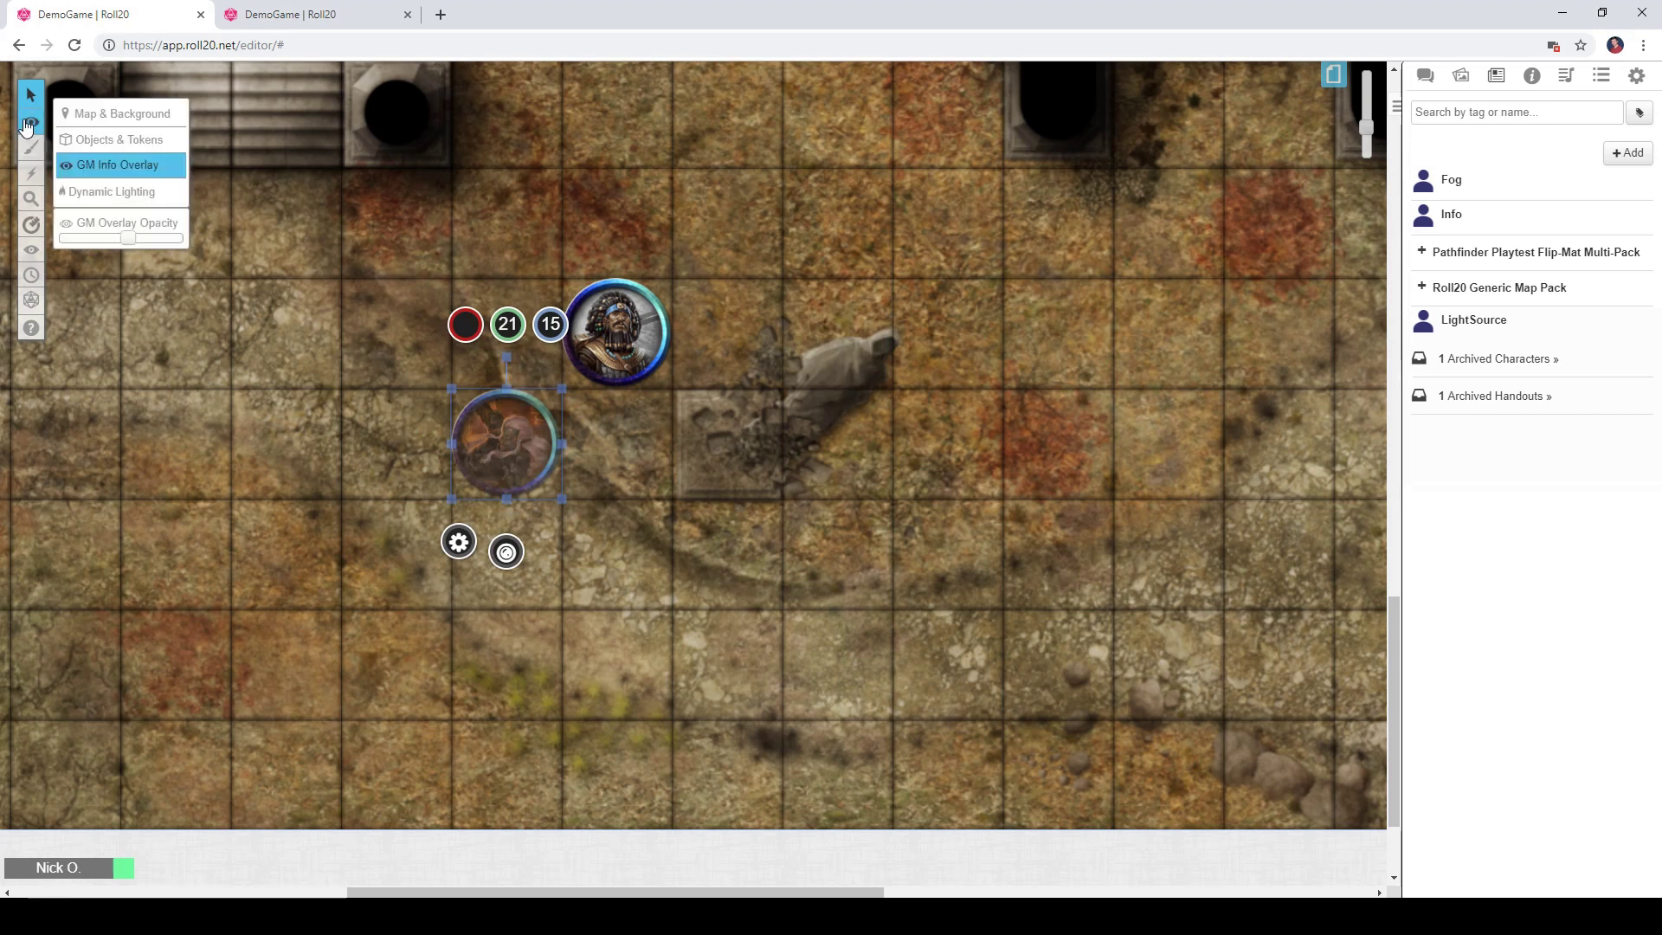
{"action": "left_click", "coordinate": [118, 144]}
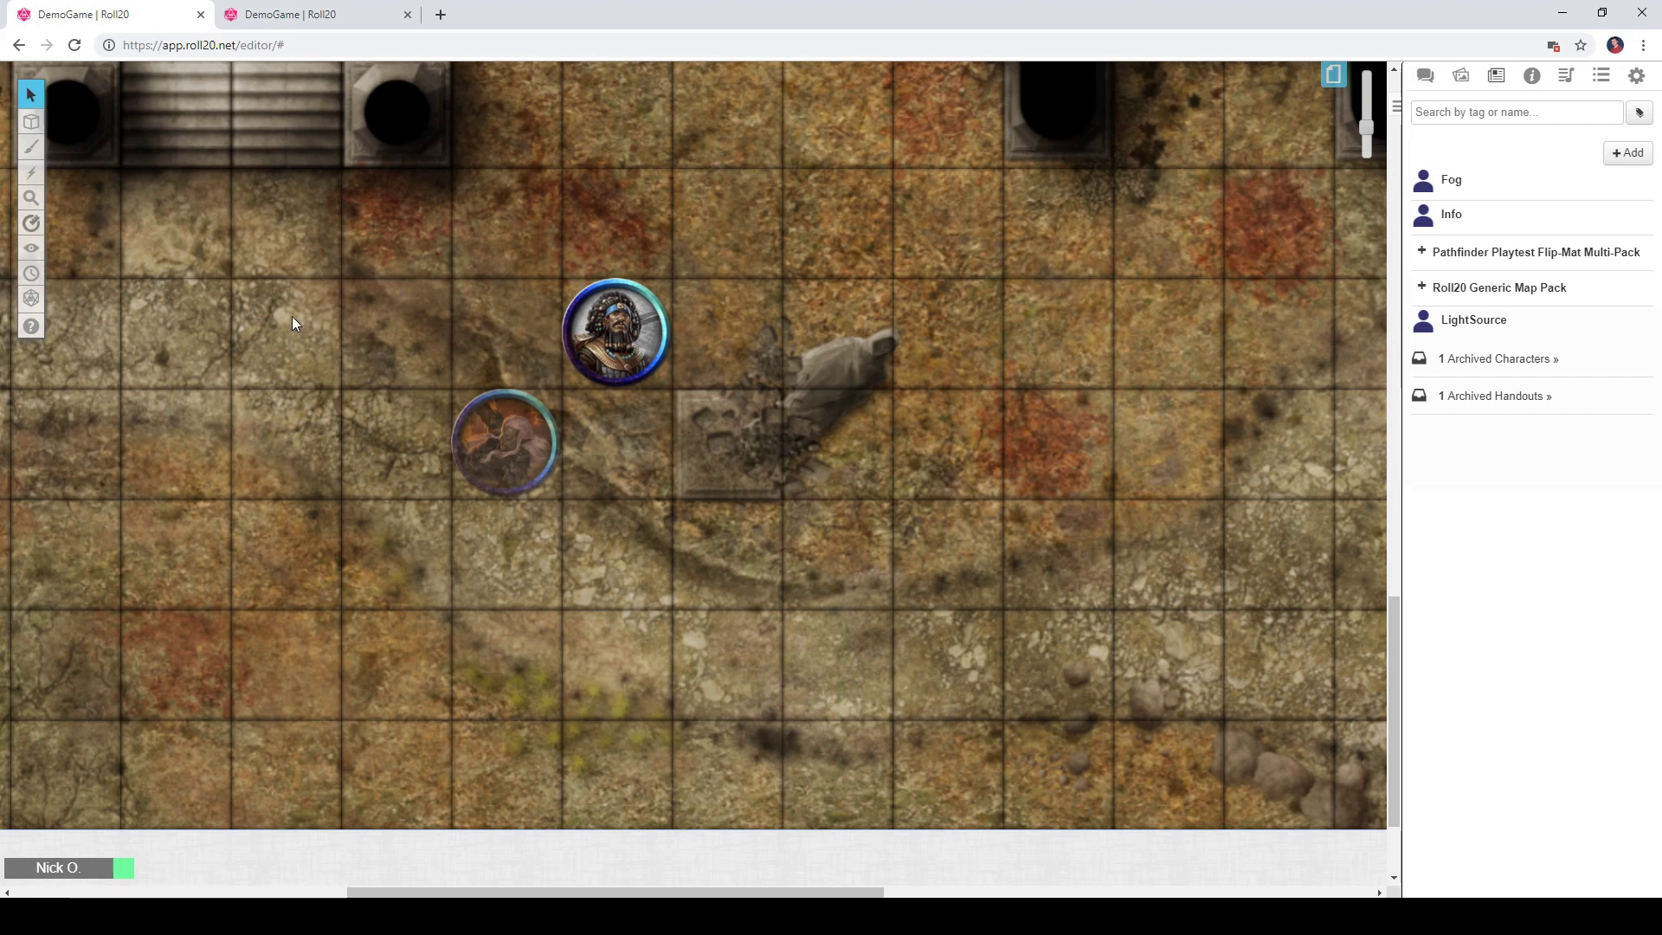
- Send the hidden creature token from the GM Info Overlay back to the Token Layer
{"action": "mouse_move", "coordinate": [33, 130]}
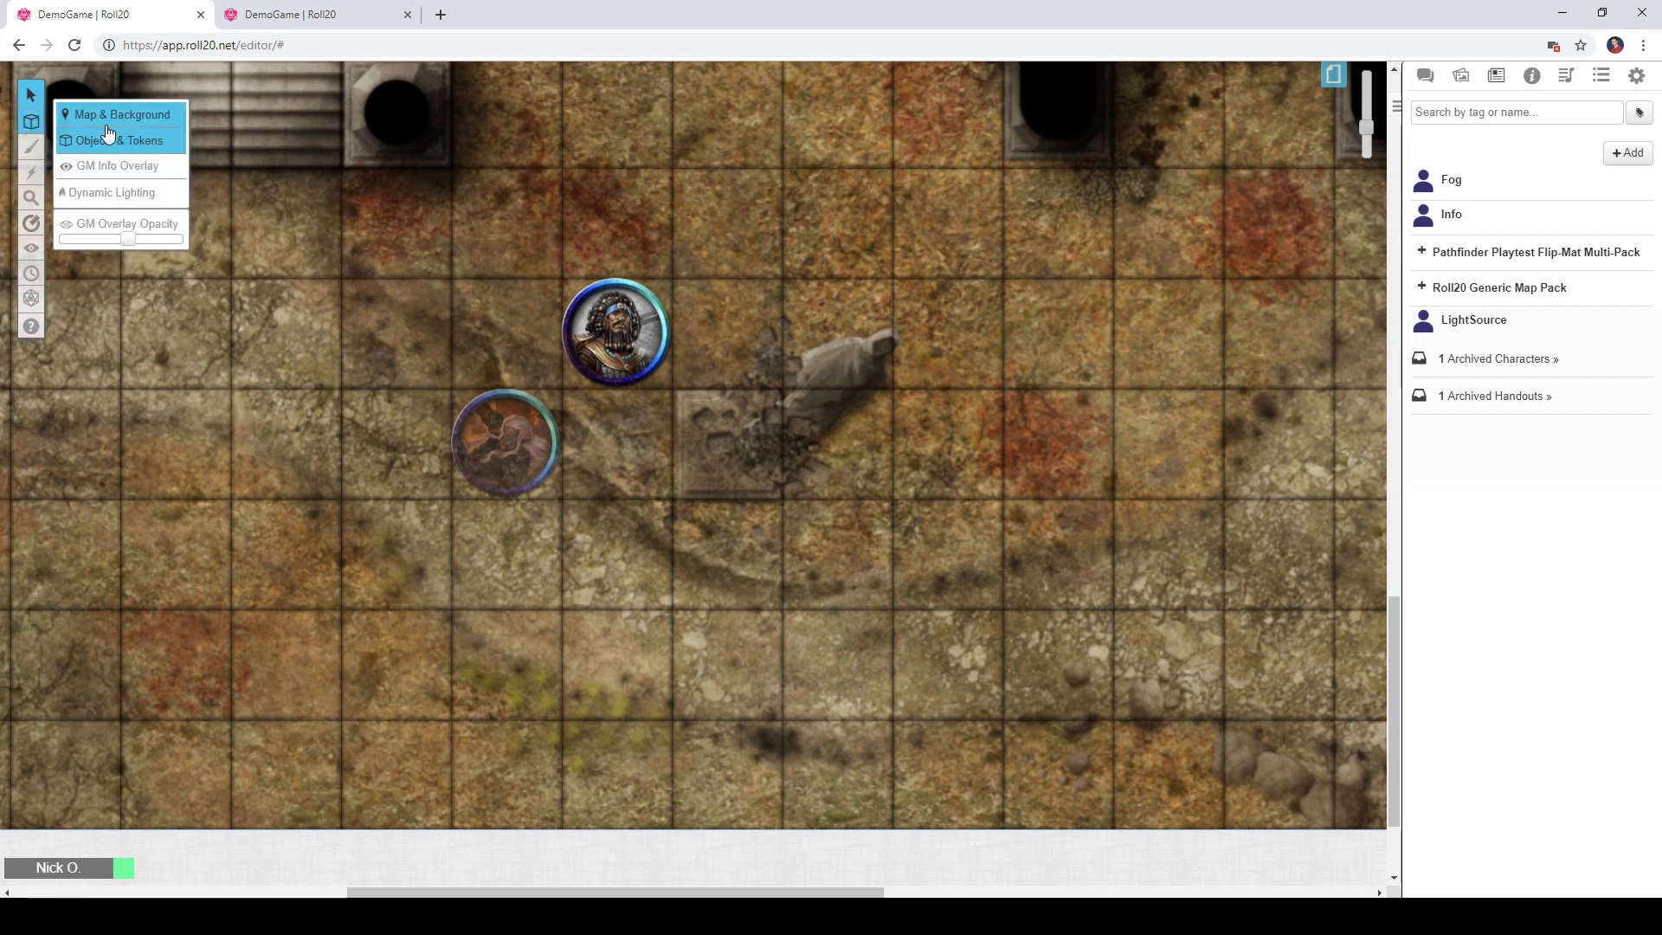
{"action": "left_click", "coordinate": [121, 169]}
{"action": "right_click", "coordinate": [515, 448]}
{"action": "mouse_move", "coordinate": [571, 421]}
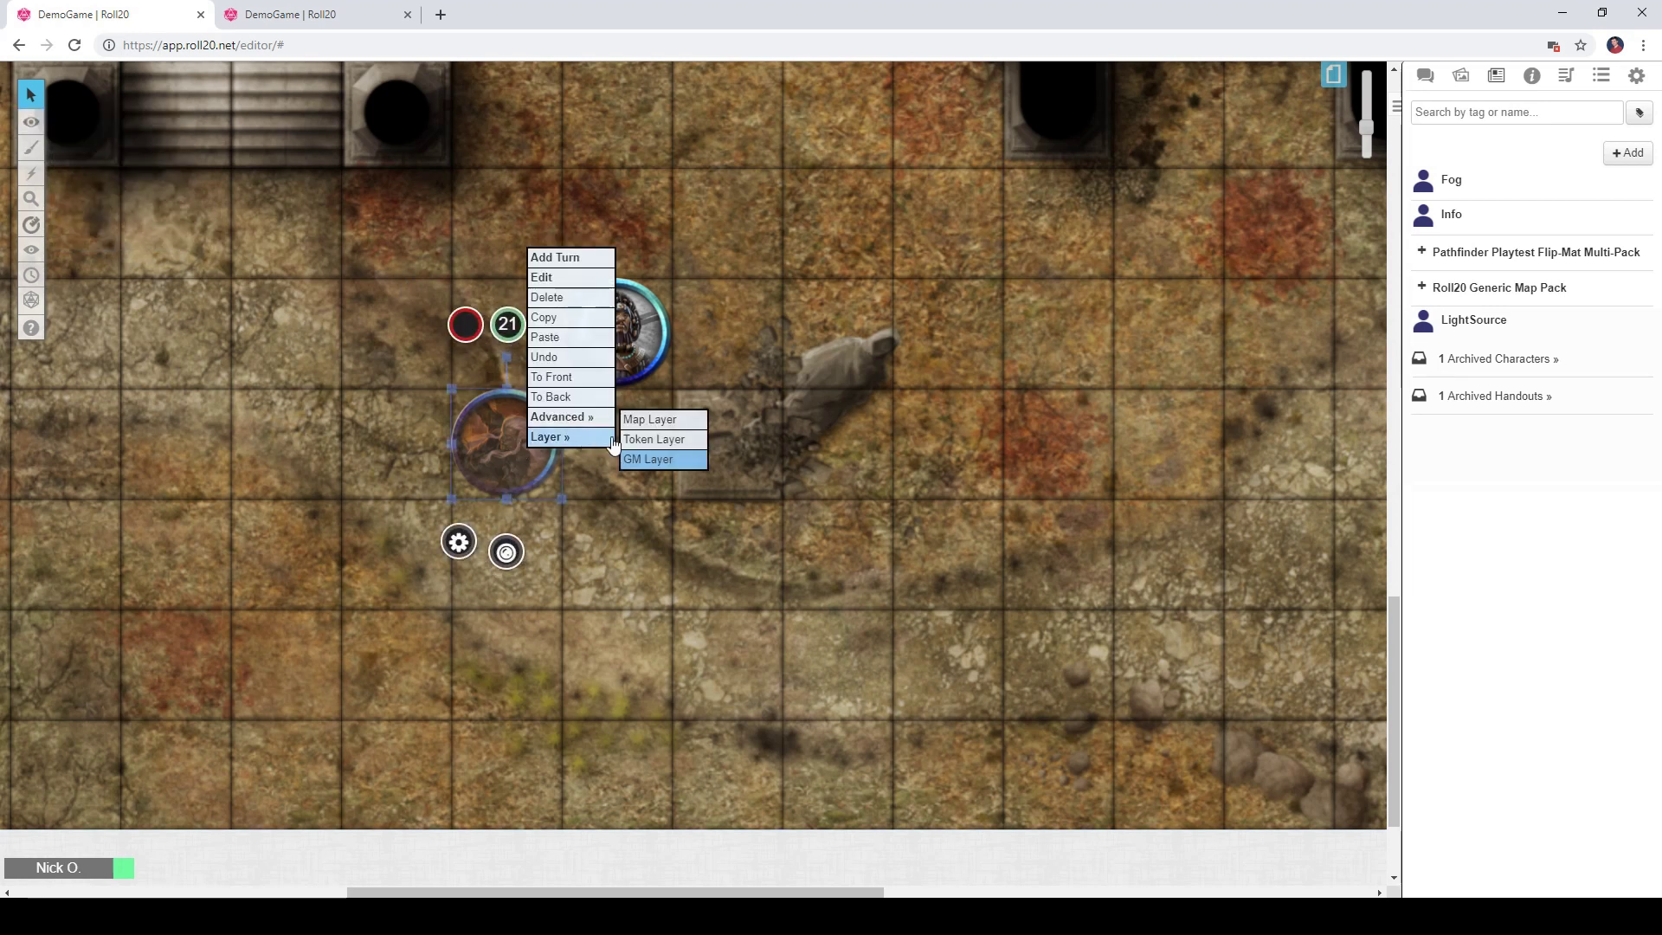
{"action": "left_click", "coordinate": [671, 440]}
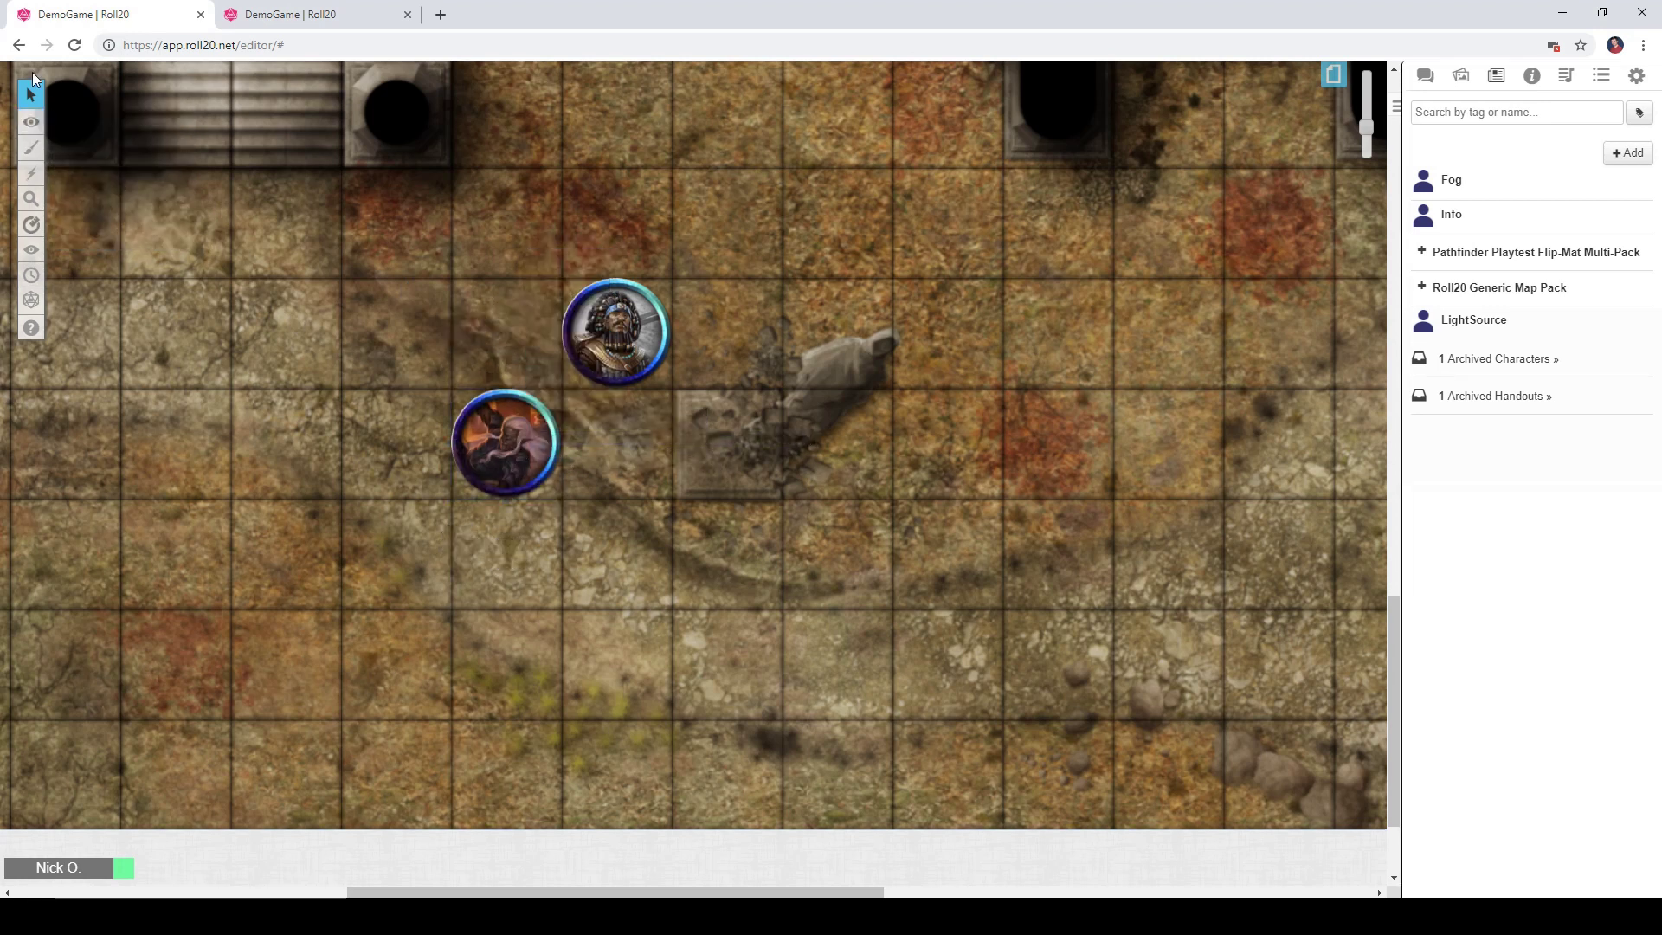
- Return to the Objects & Tokens layer and move the creature token back beside the fallen statue, two squares from the hero
{"action": "mouse_move", "coordinate": [31, 122]}
{"action": "left_click", "coordinate": [121, 139]}
{"action": "left_click_drag", "start_coordinate": [511, 442], "coordinate": [858, 347]}
{"action": "left_click", "coordinate": [885, 470]}
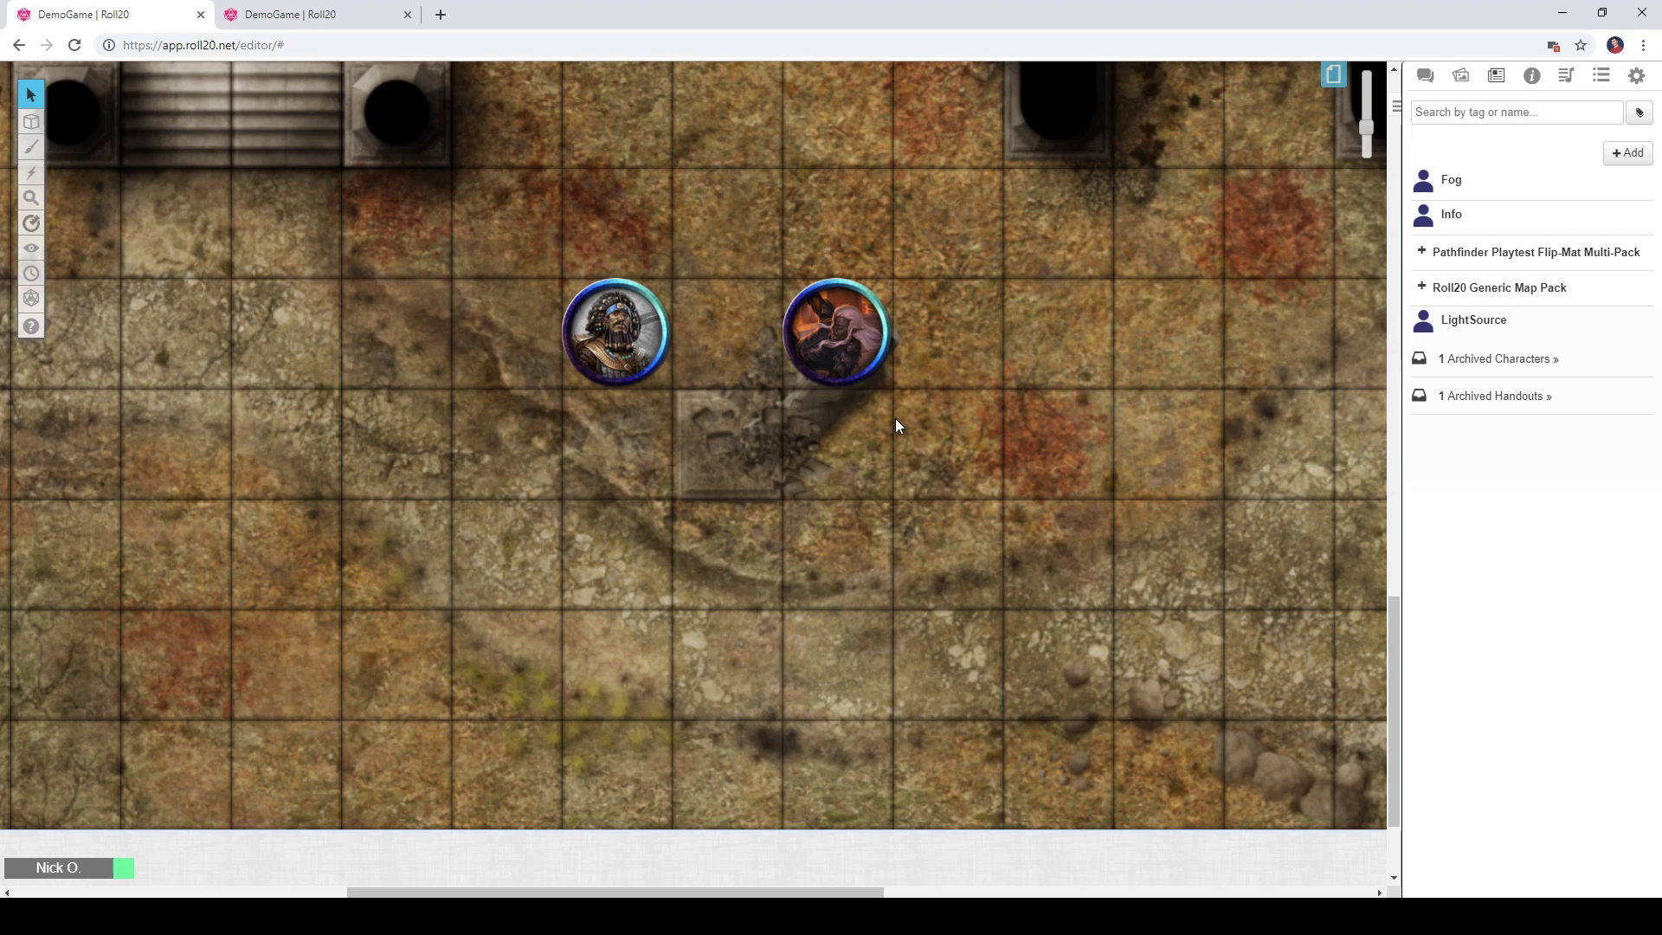
- Enable Fog of War in the Temple Grounds page settings and check the player's view
{"action": "left_click", "coordinate": [1334, 82]}
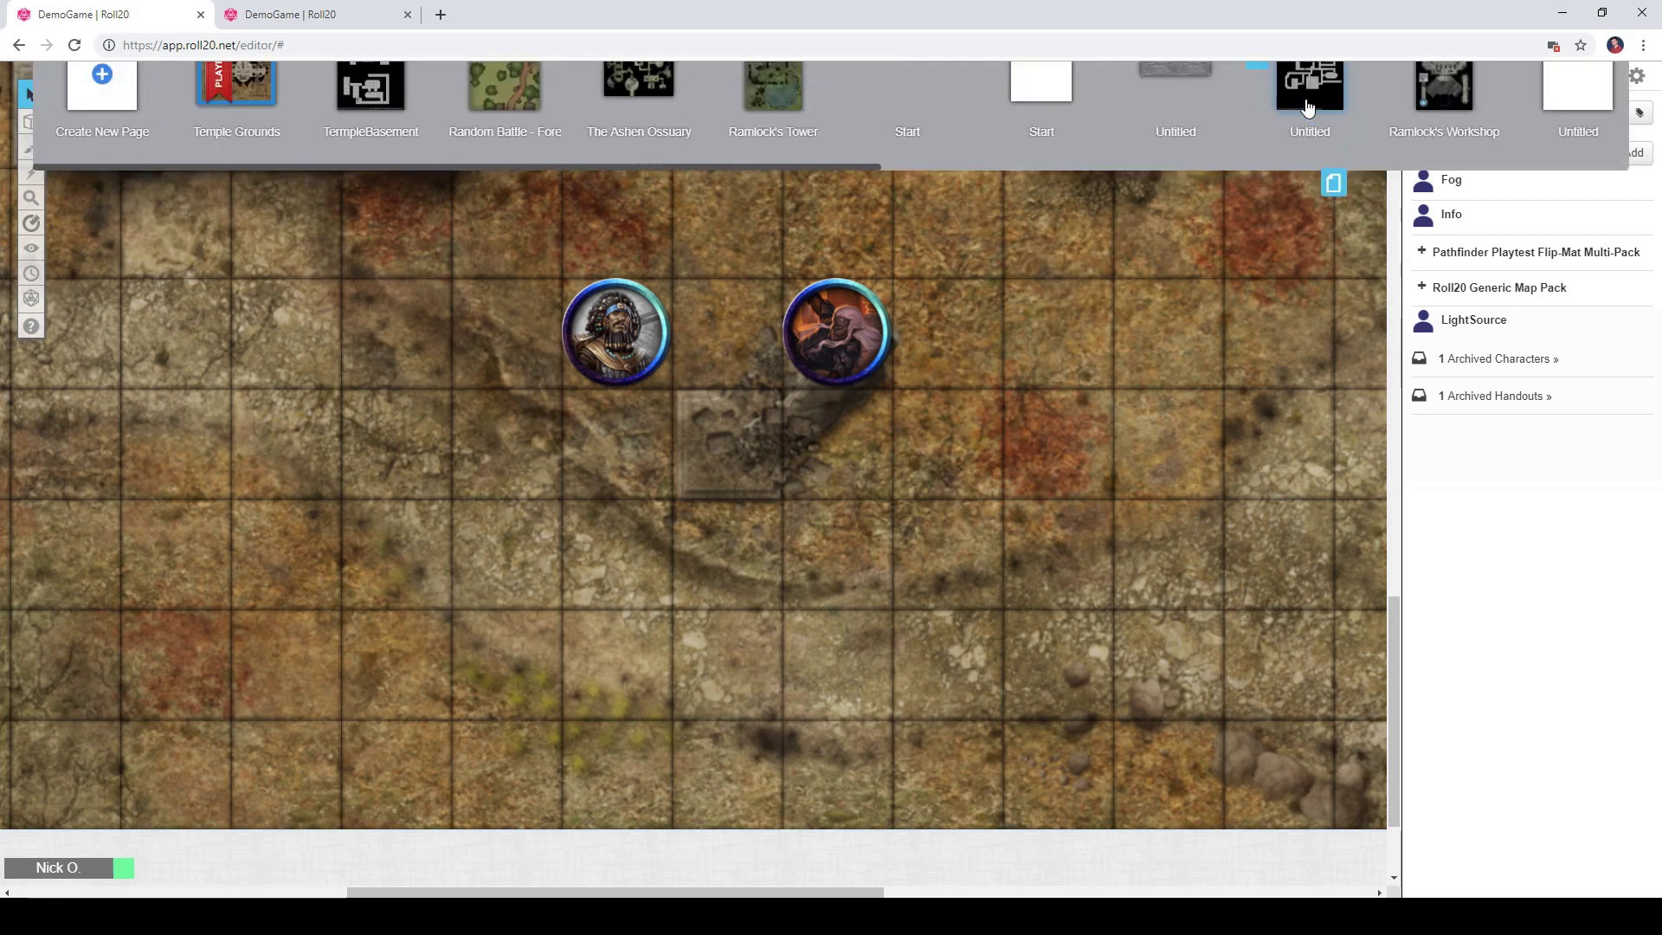
{"action": "left_click", "coordinate": [177, 86]}
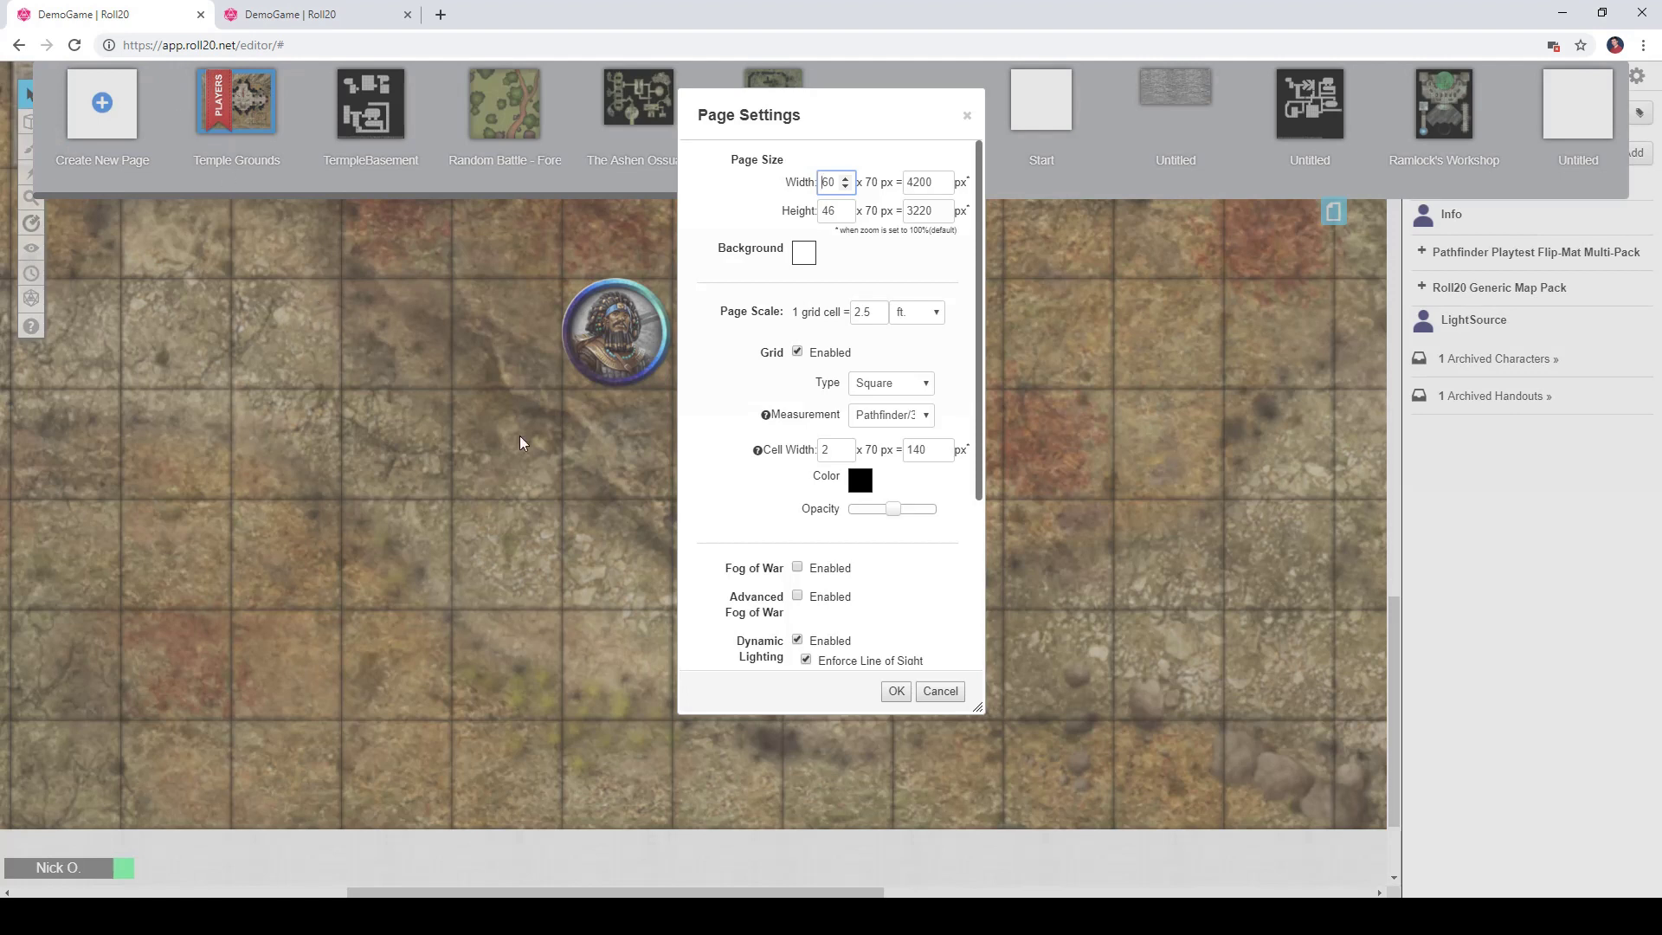
{"action": "left_click", "coordinate": [804, 571]}
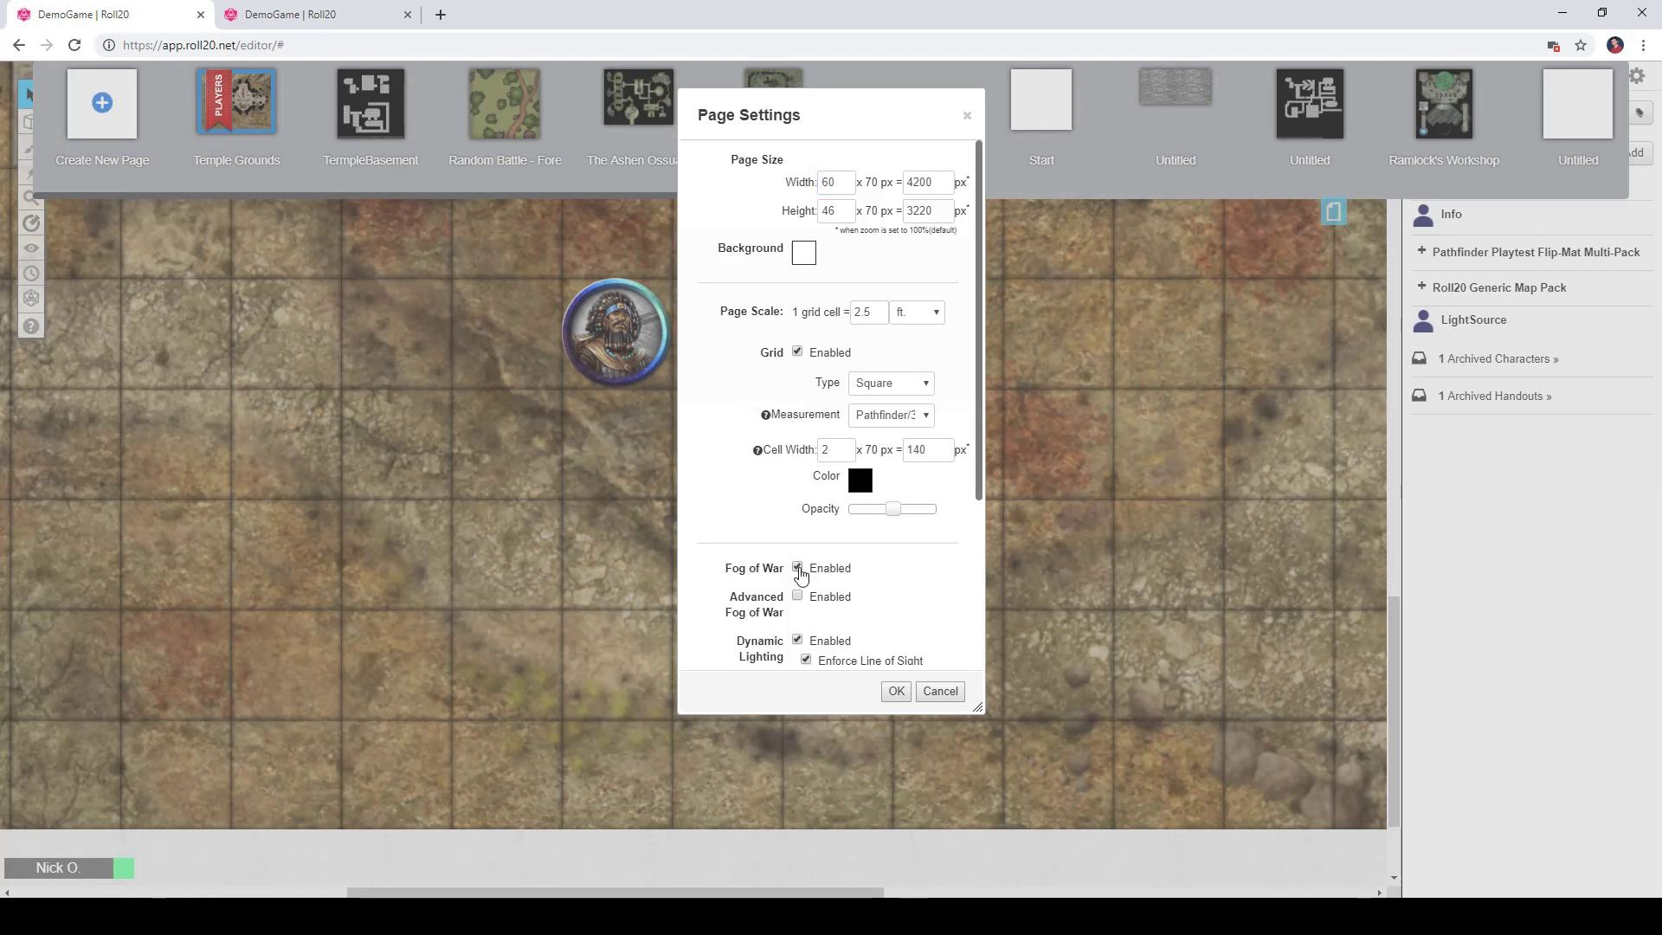
{"action": "left_click", "coordinate": [897, 692]}
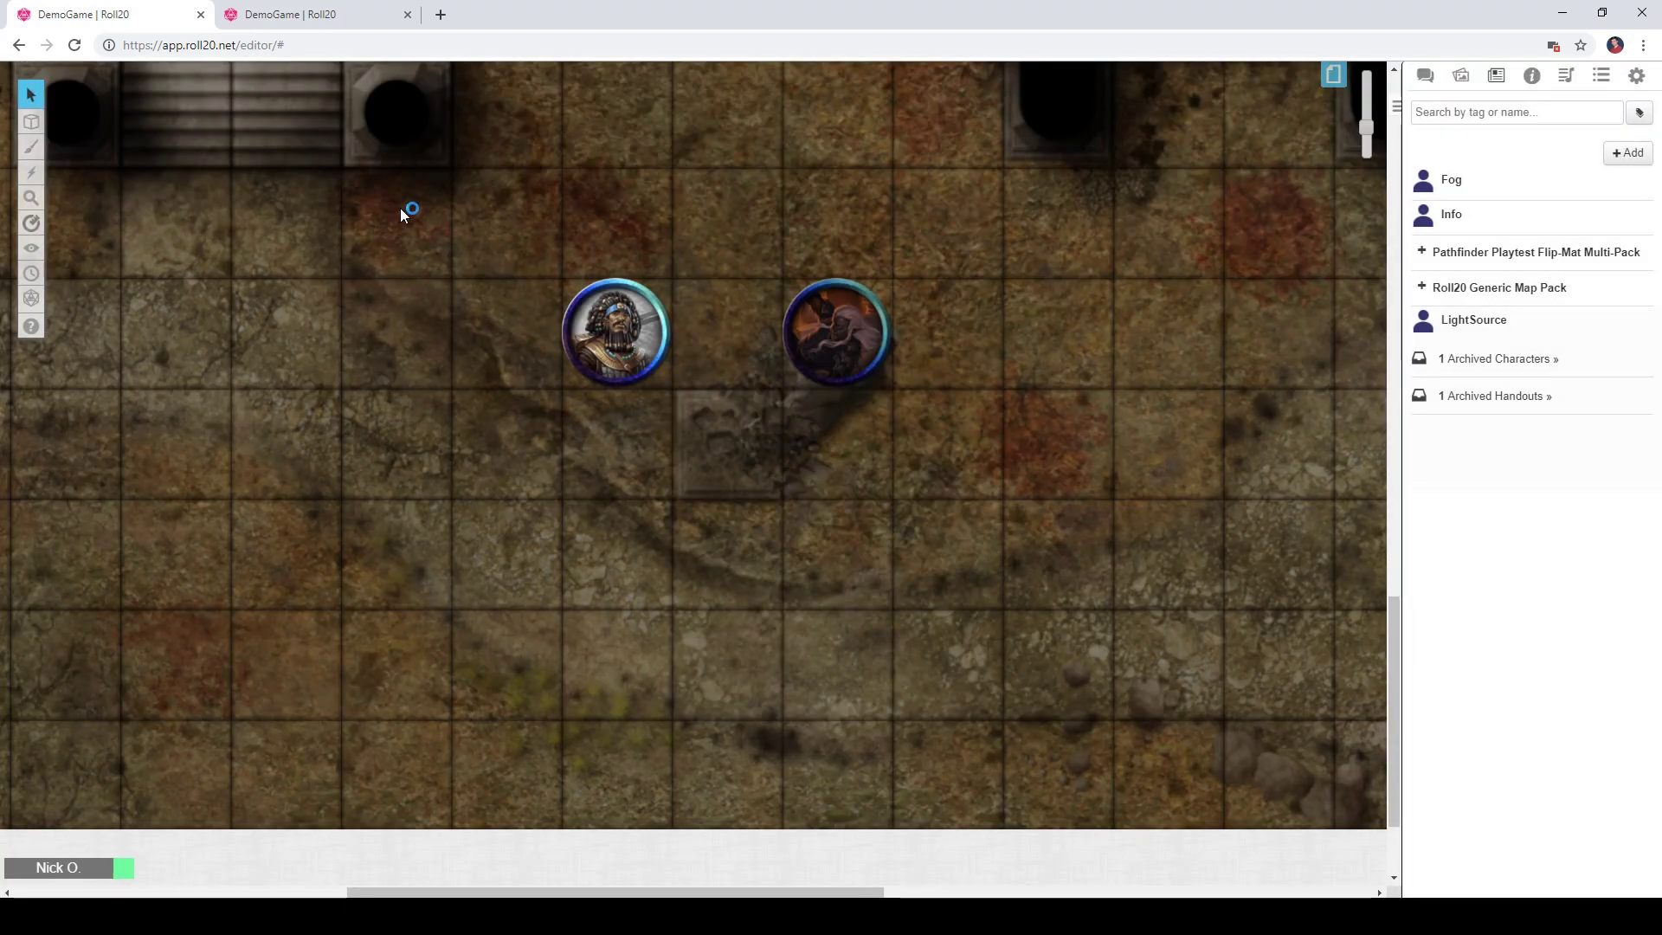
{"action": "left_click", "coordinate": [346, 17]}
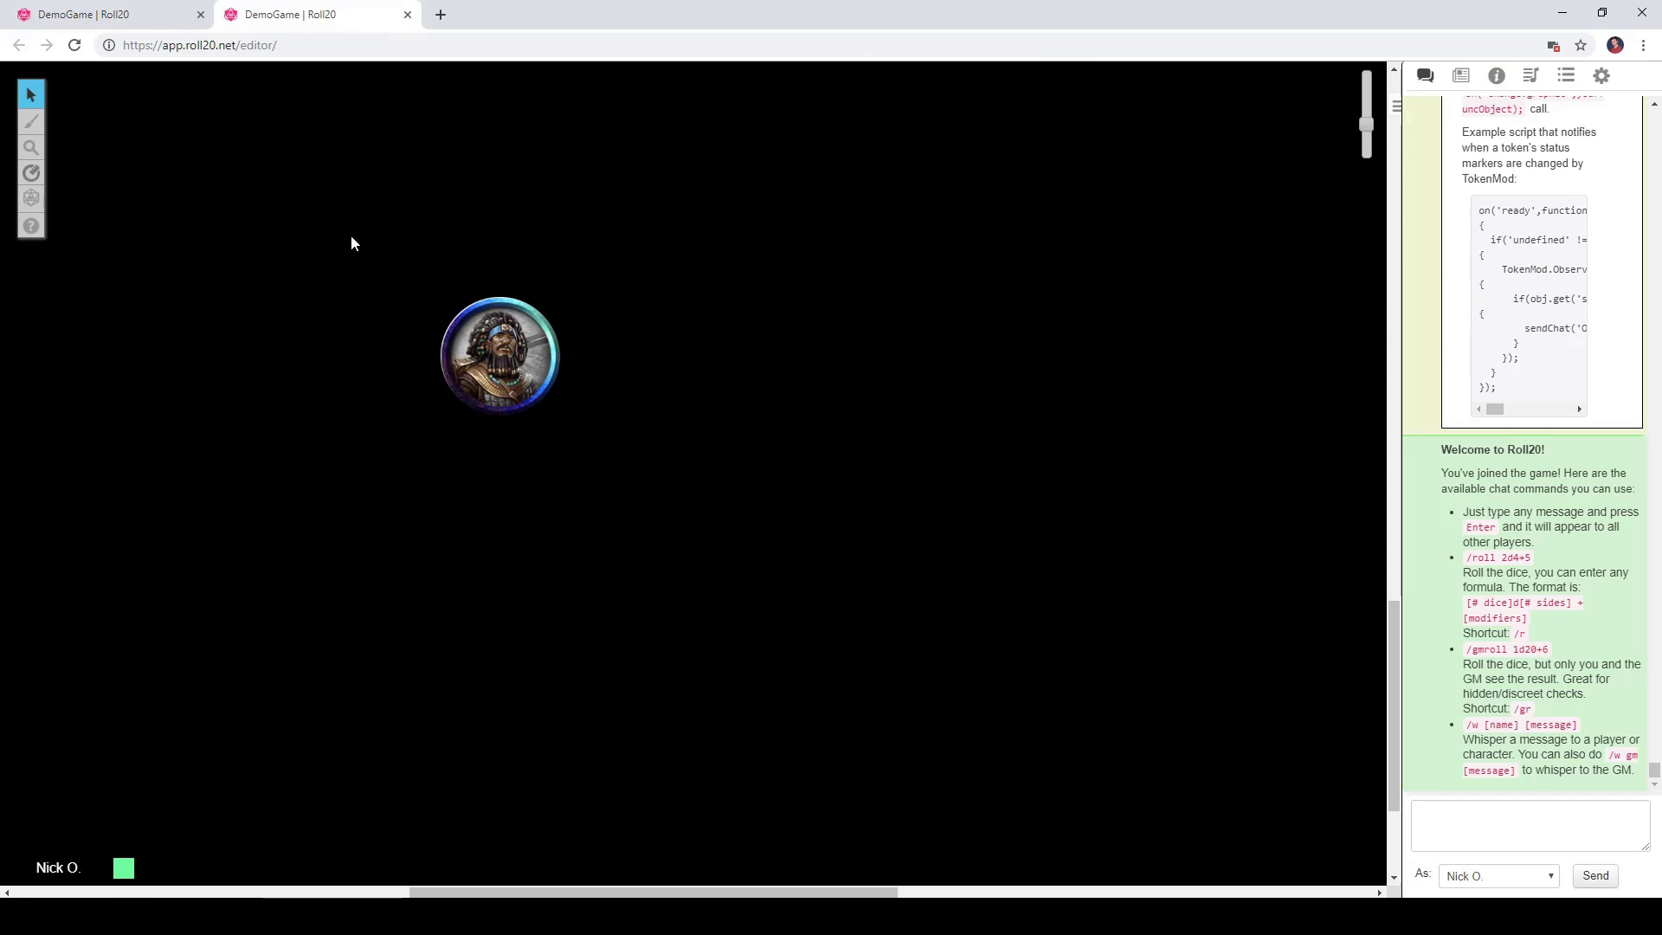
{"action": "left_click", "coordinate": [177, 19]}
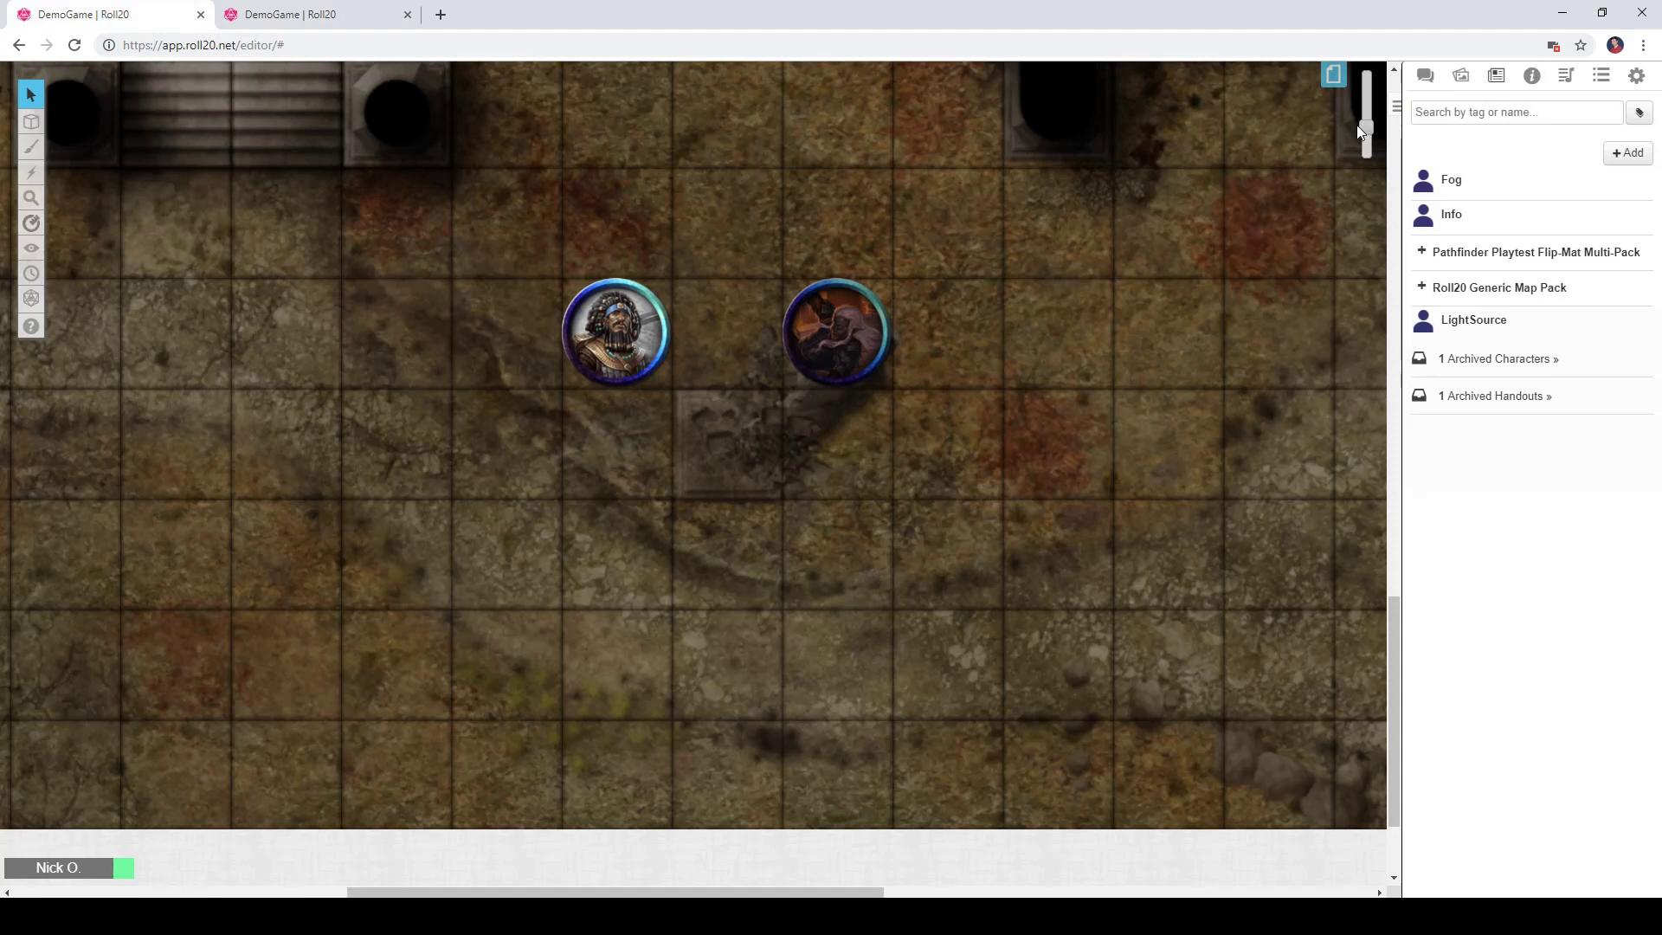
- Reveal the temple map from the fog except for a narrow strip along its lower edge, and check the player's view
{"action": "left_click_drag", "start_coordinate": [1364, 125], "coordinate": [1368, 158]}
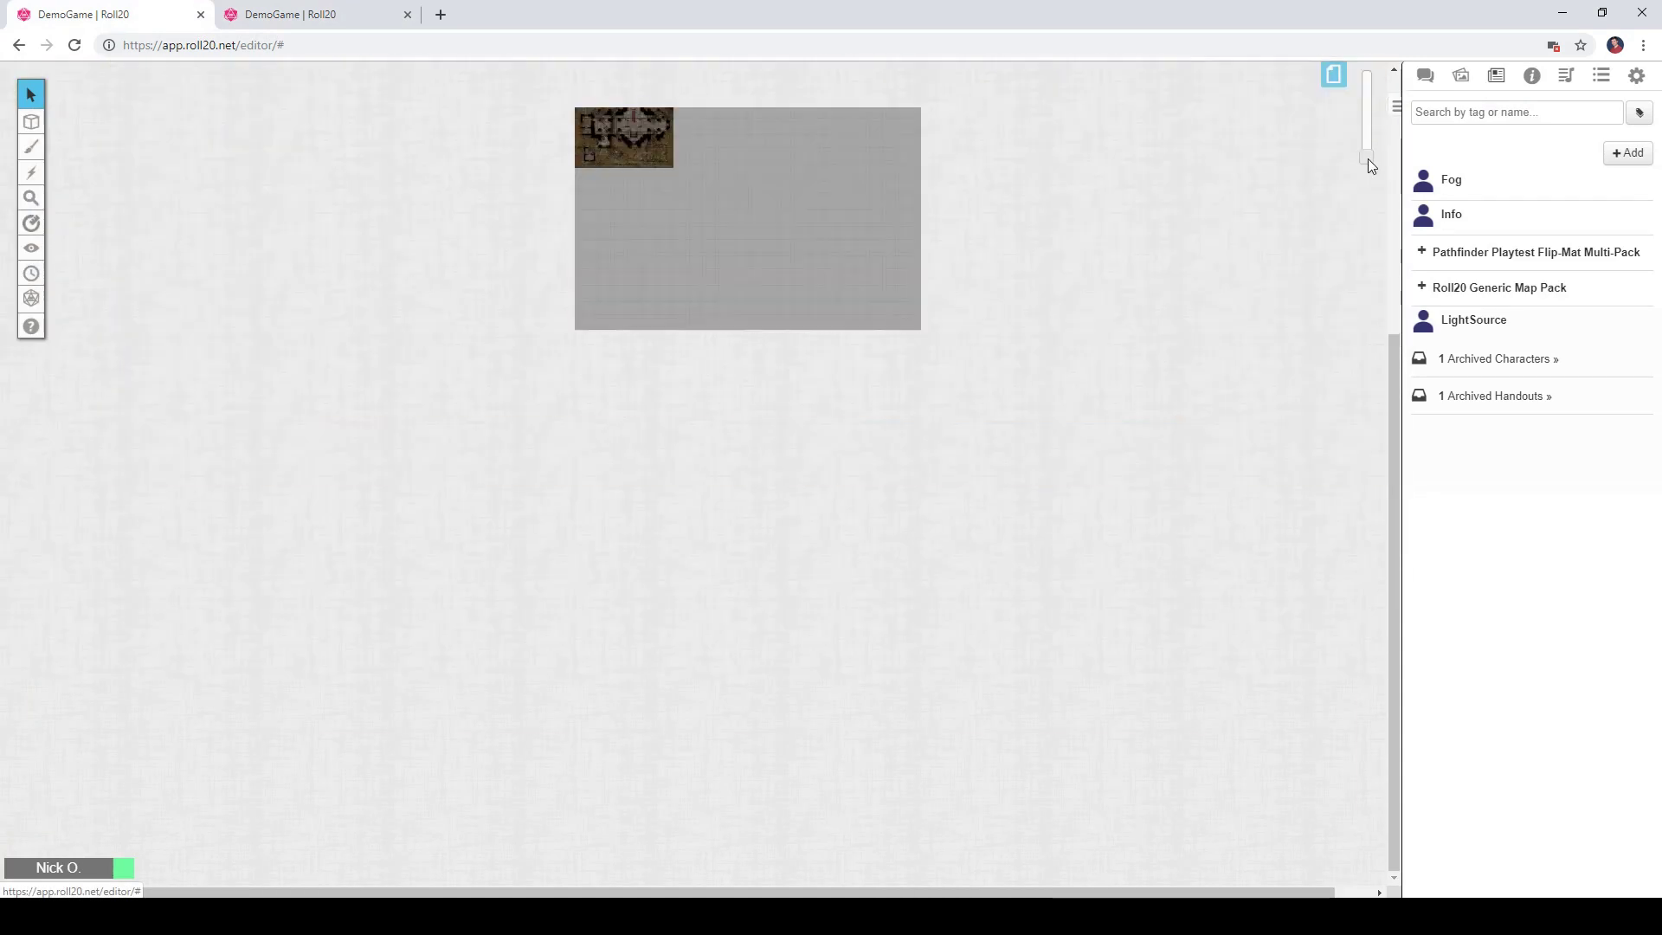
{"action": "mouse_move", "coordinate": [31, 249]}
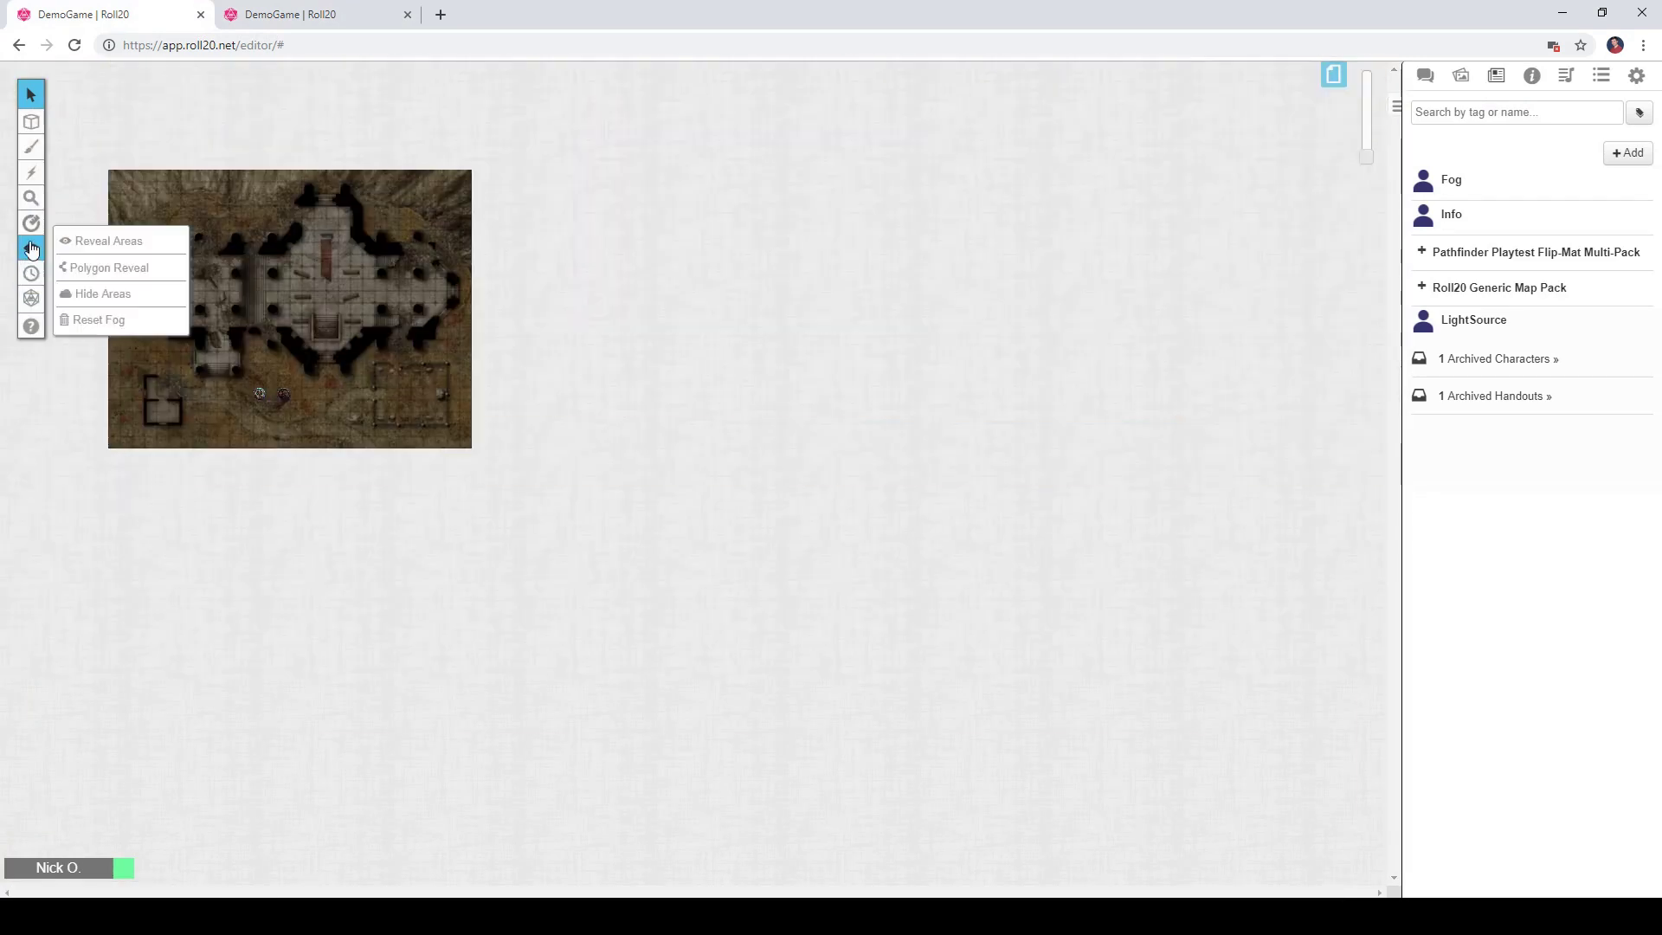
{"action": "left_click", "coordinate": [110, 243]}
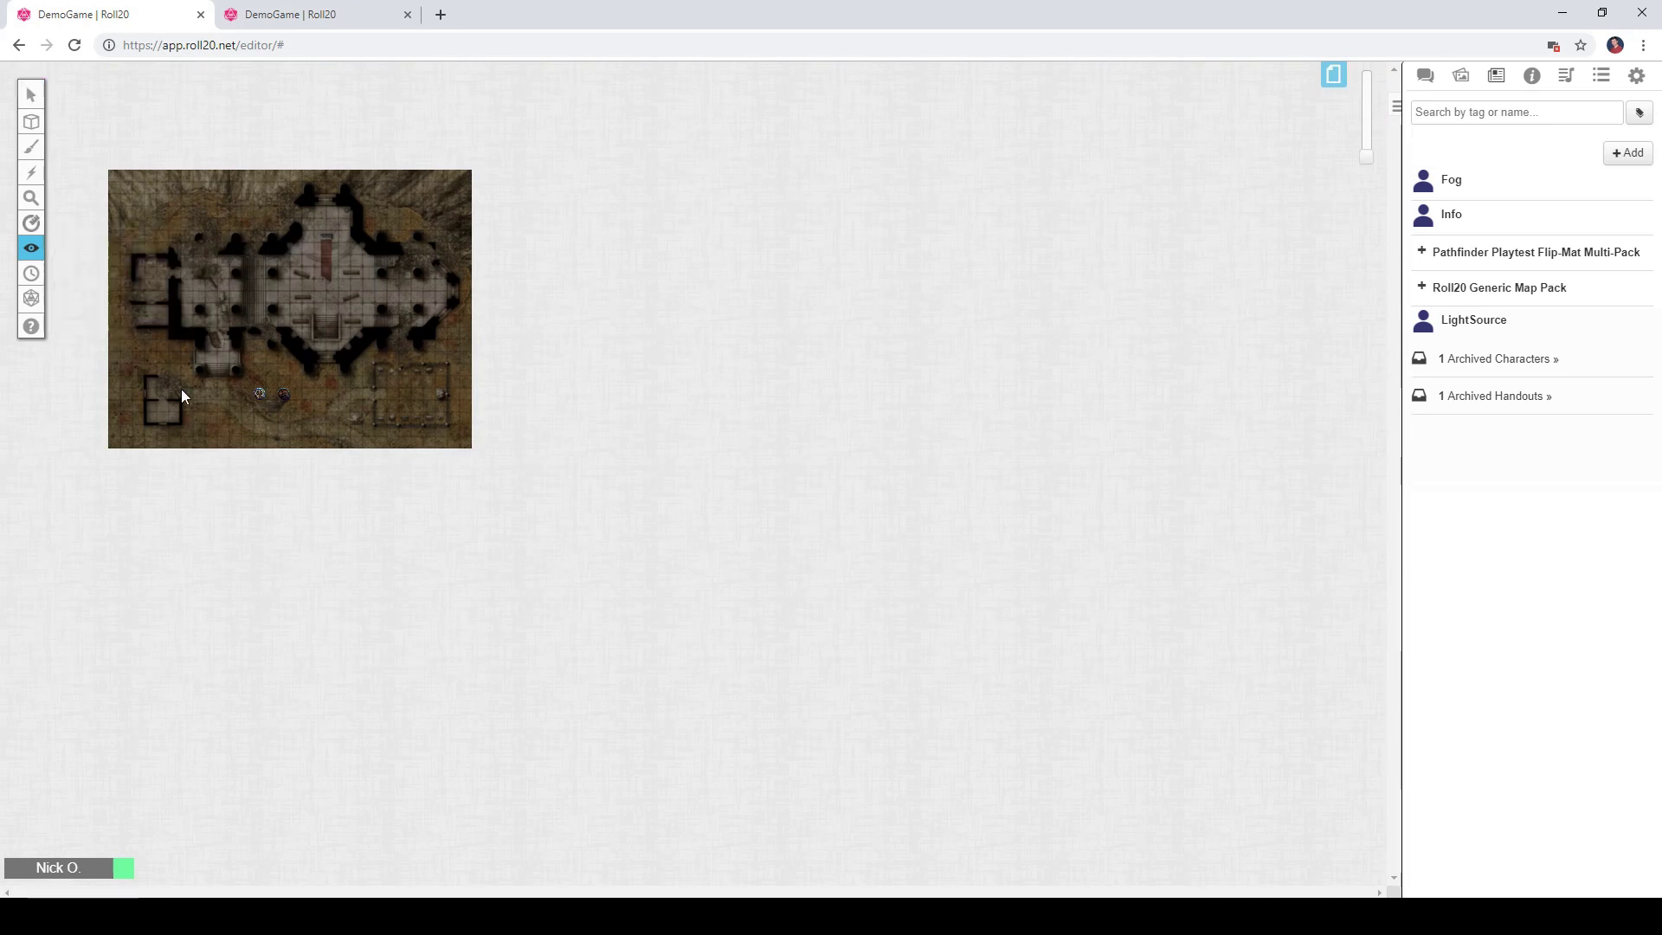
{"action": "left_click_drag", "start_coordinate": [112, 430], "coordinate": [470, 157]}
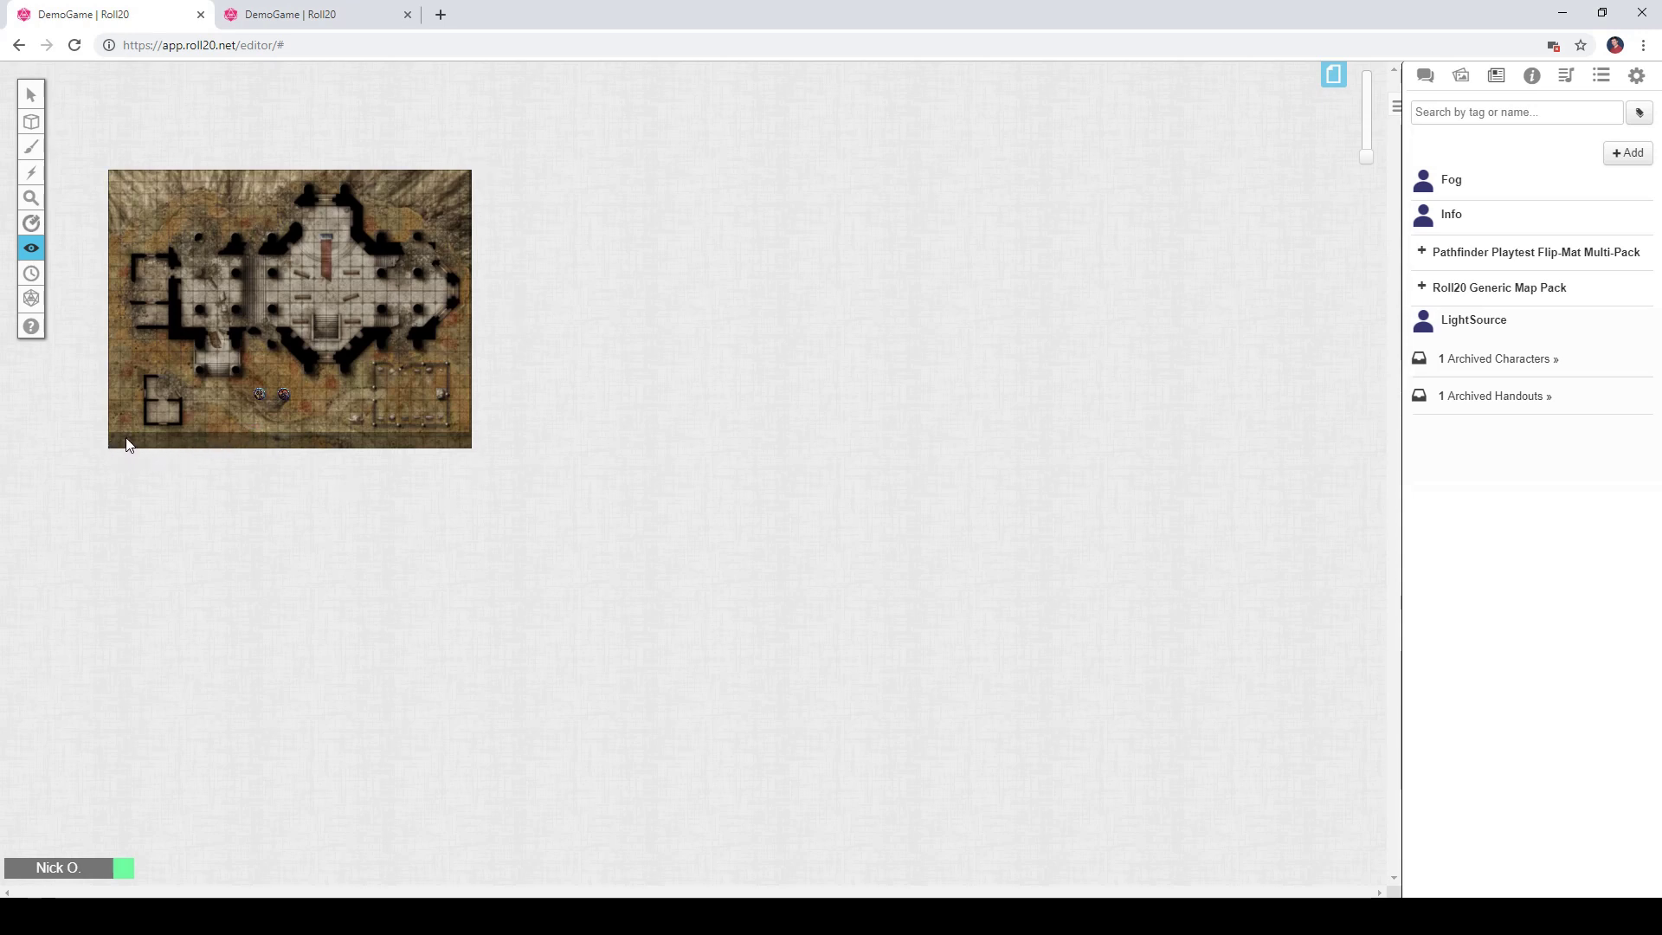
{"action": "left_click", "coordinate": [315, 14]}
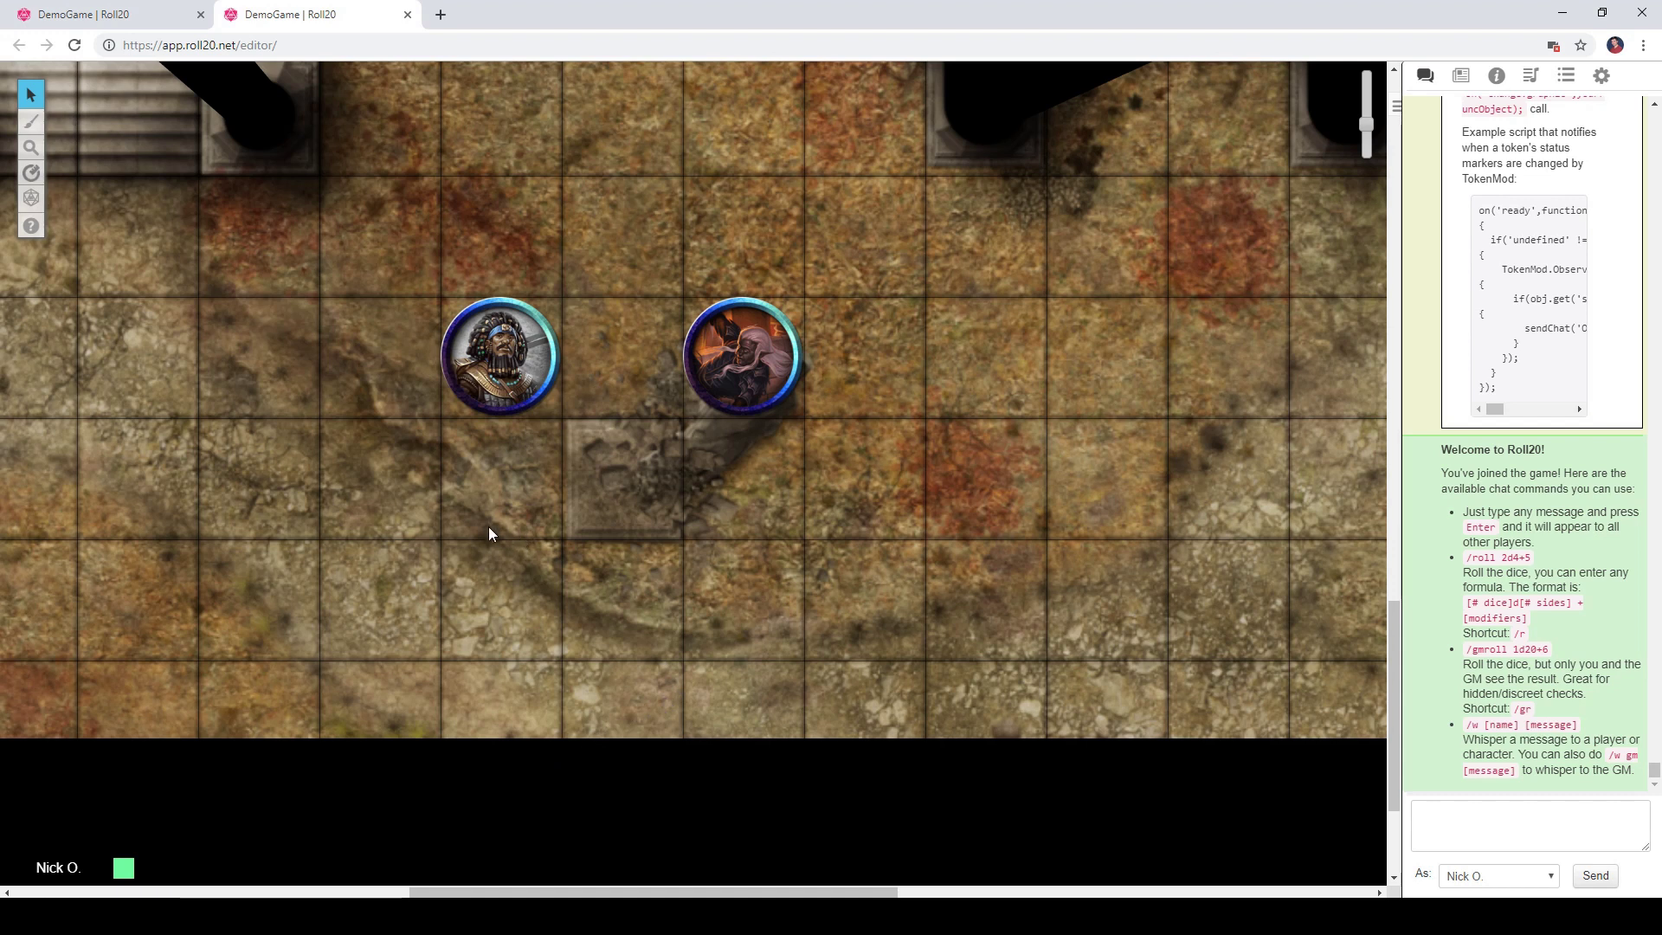
{"action": "left_click", "coordinate": [134, 7]}
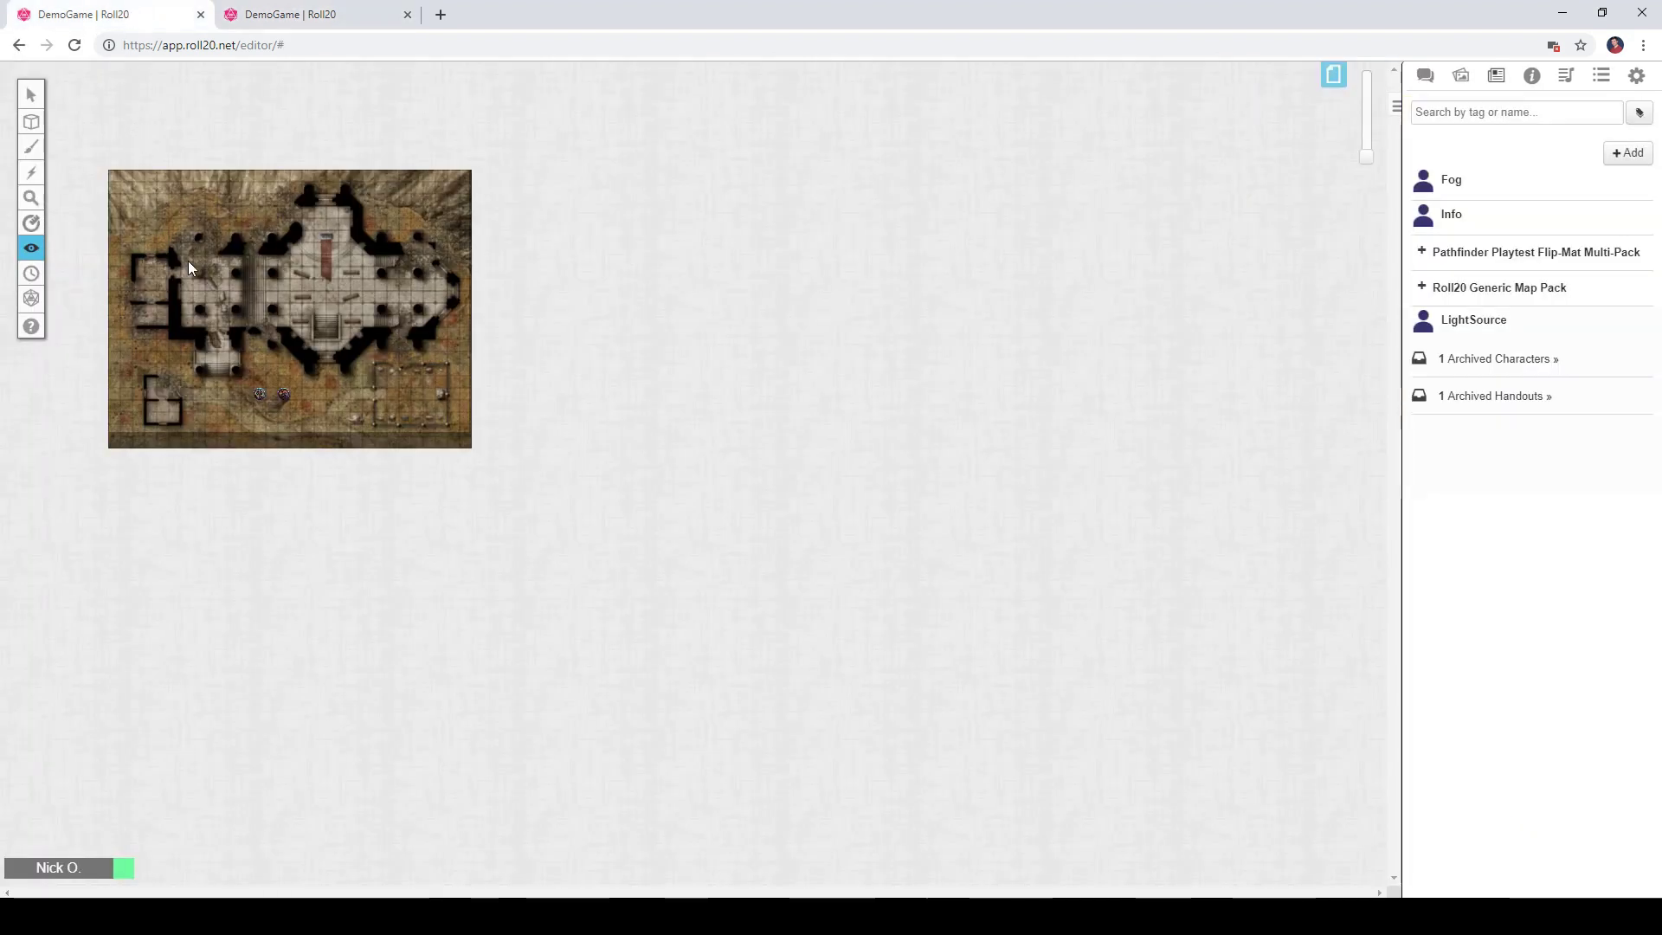
- Move the creature token straight down into the fogged strip along the map's lower edge
{"action": "left_click", "coordinate": [1370, 138]}
{"action": "left_click_drag", "start_coordinate": [1370, 138], "coordinate": [1370, 127]}
{"action": "scroll", "coordinate": [854, 457], "scroll_direction": "down", "scroll_amount": 10}
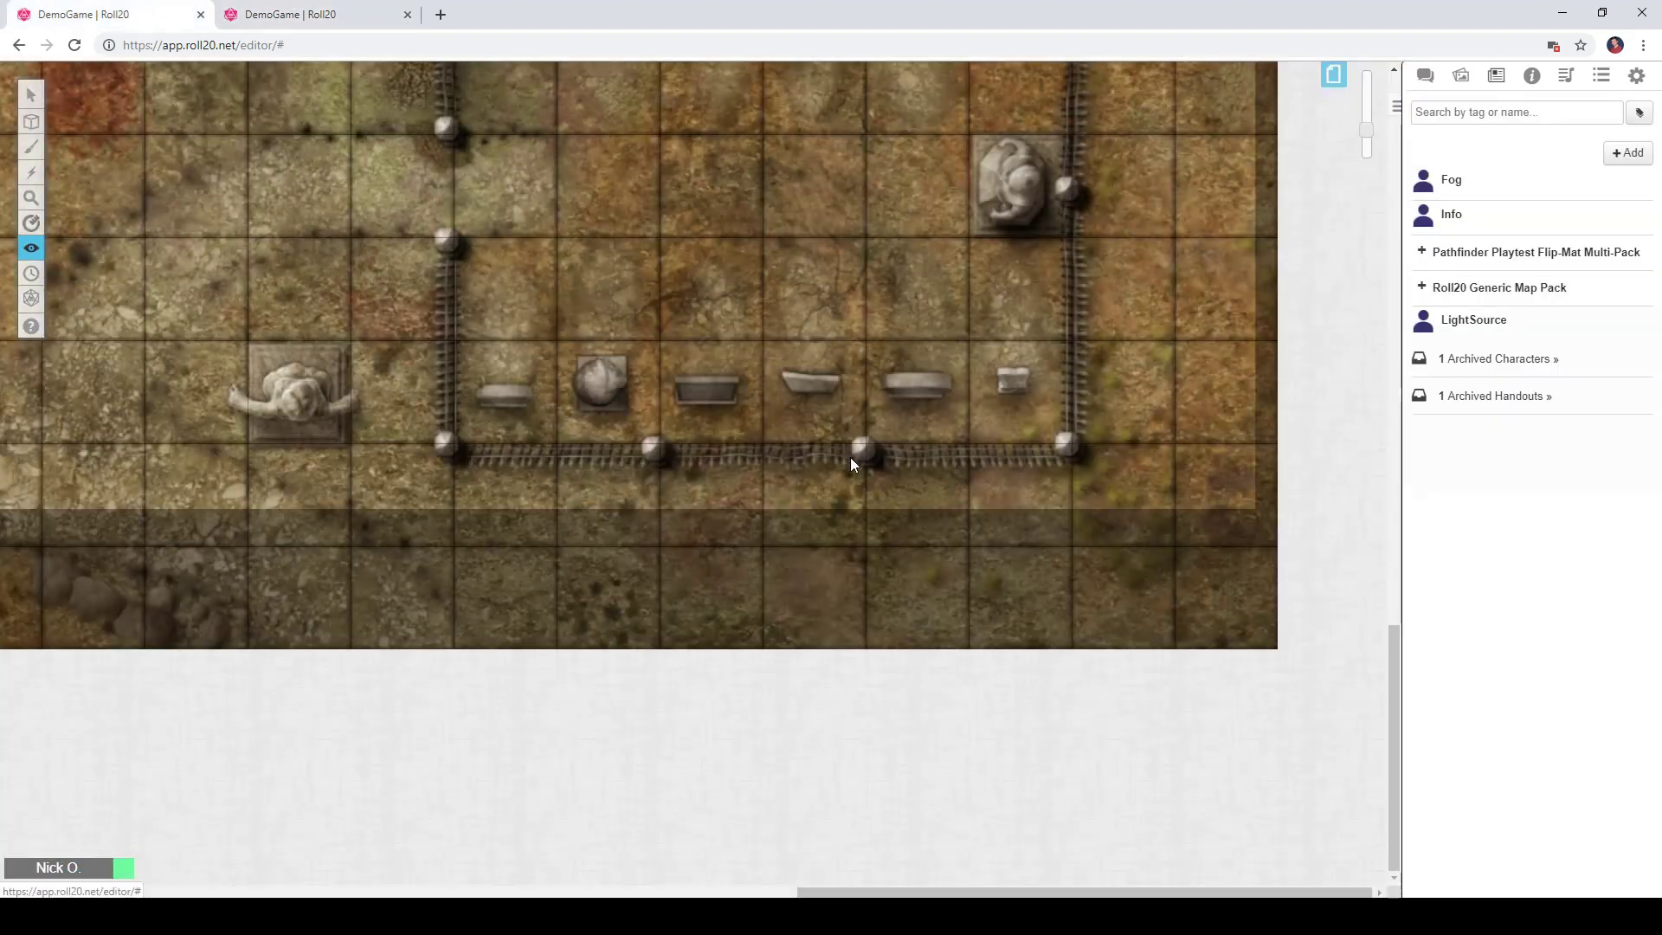
{"action": "left_click_drag", "start_coordinate": [836, 896], "coordinate": [384, 863]}
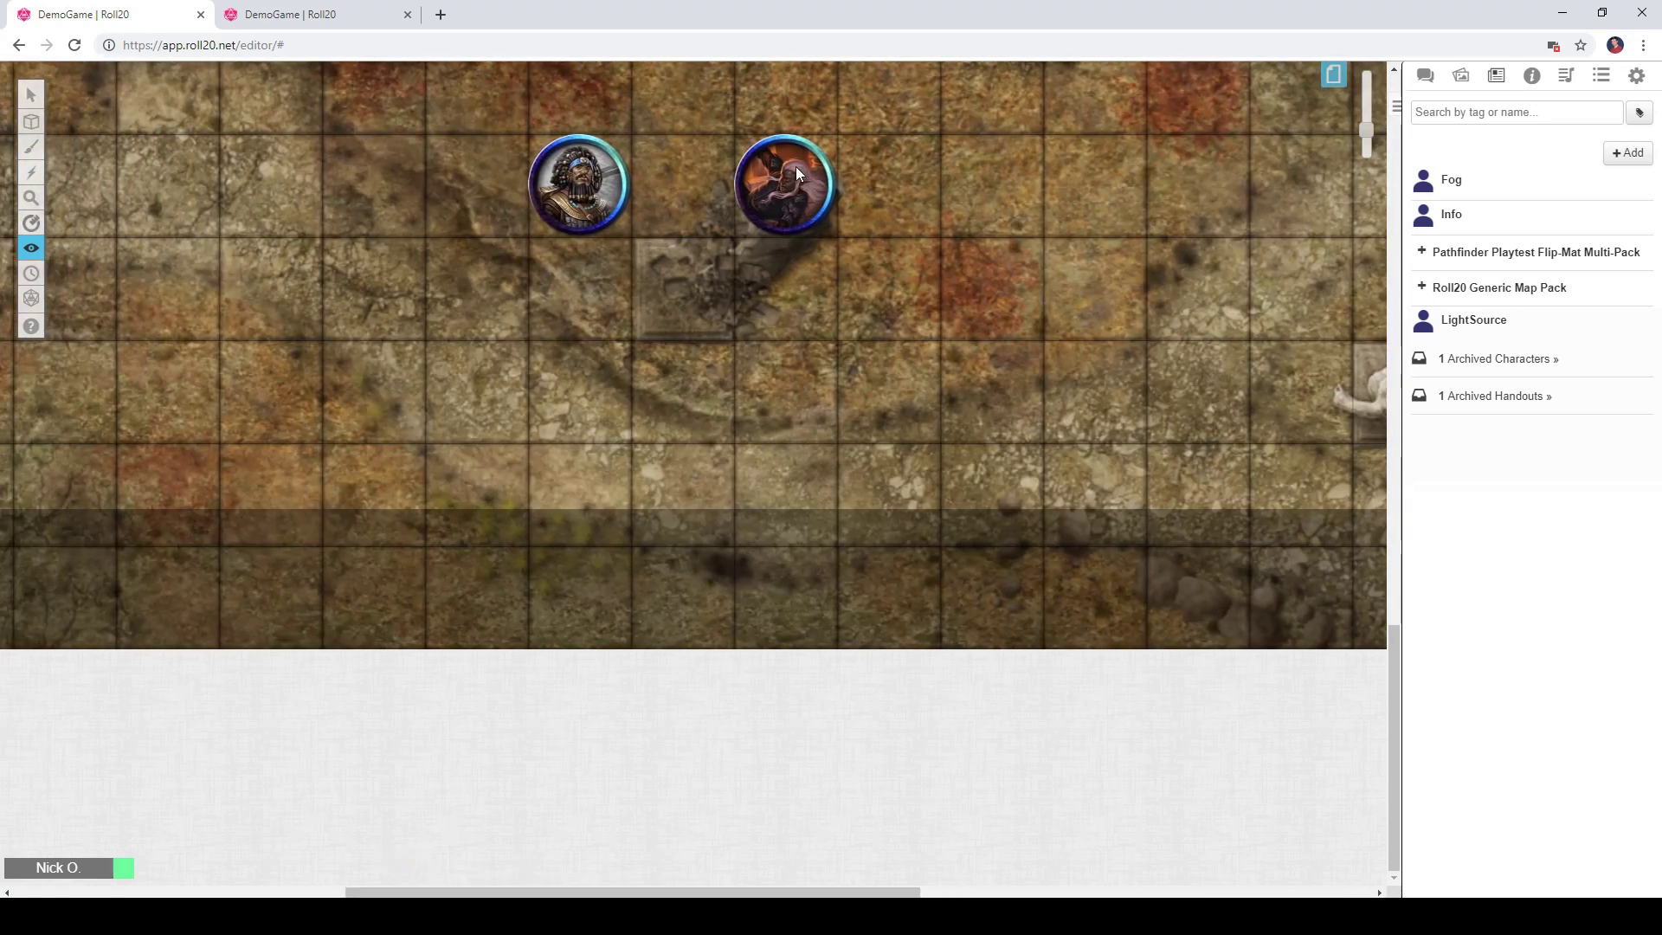
{"action": "left_click", "coordinate": [31, 95]}
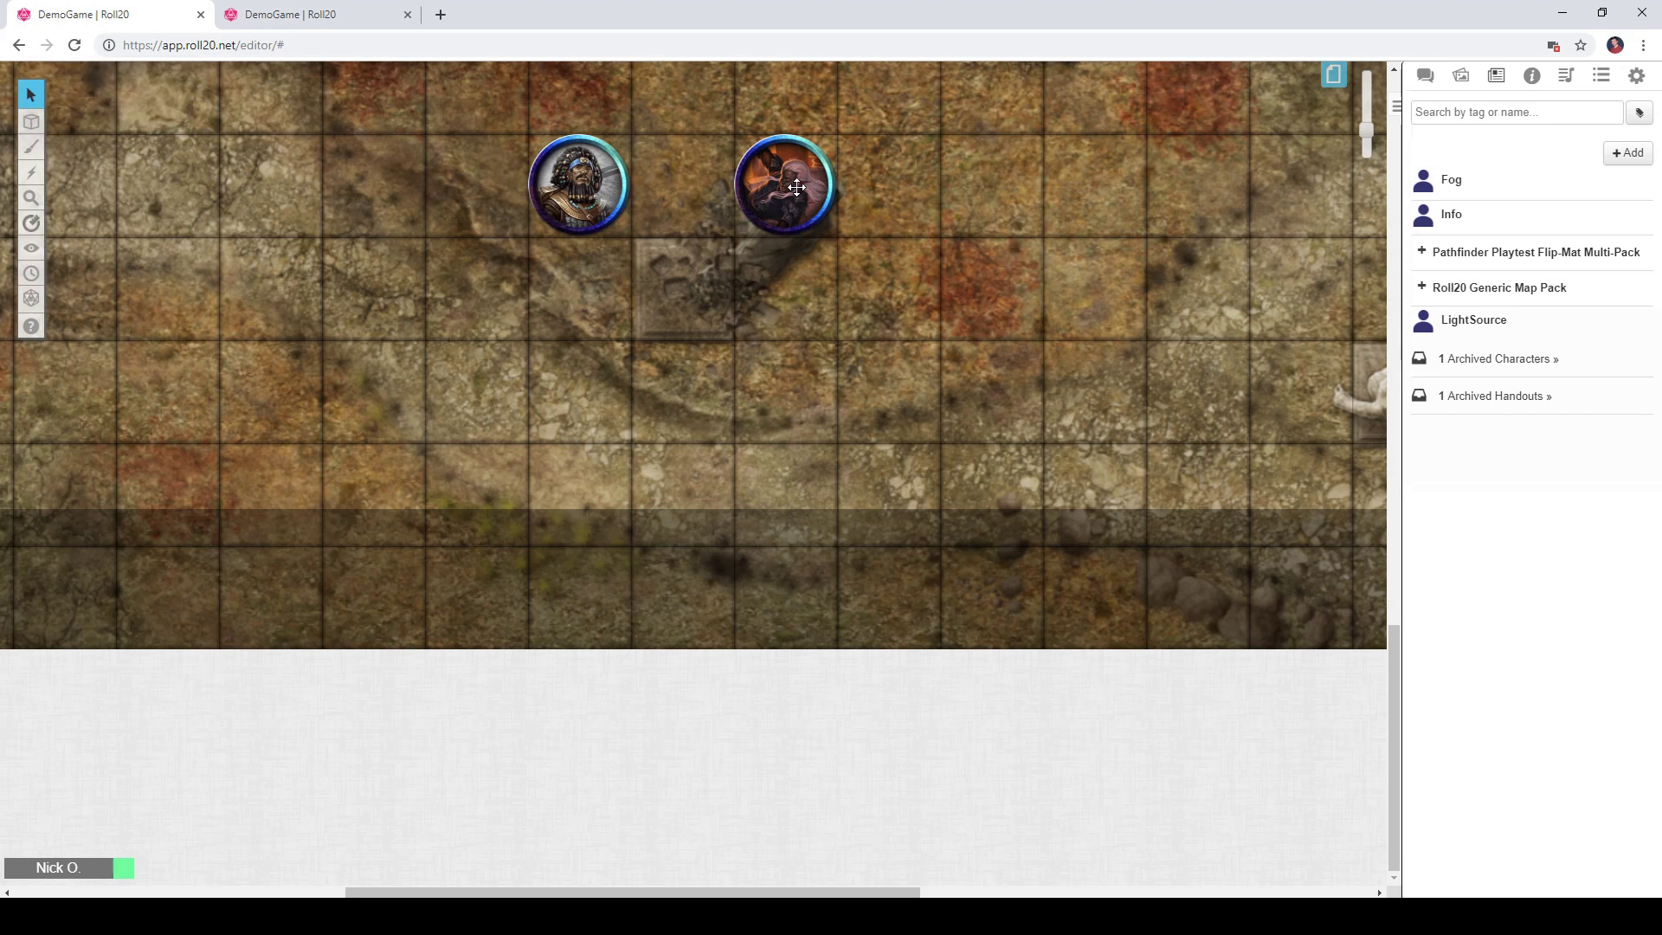
{"action": "left_click_drag", "start_coordinate": [802, 211], "coordinate": [789, 597]}
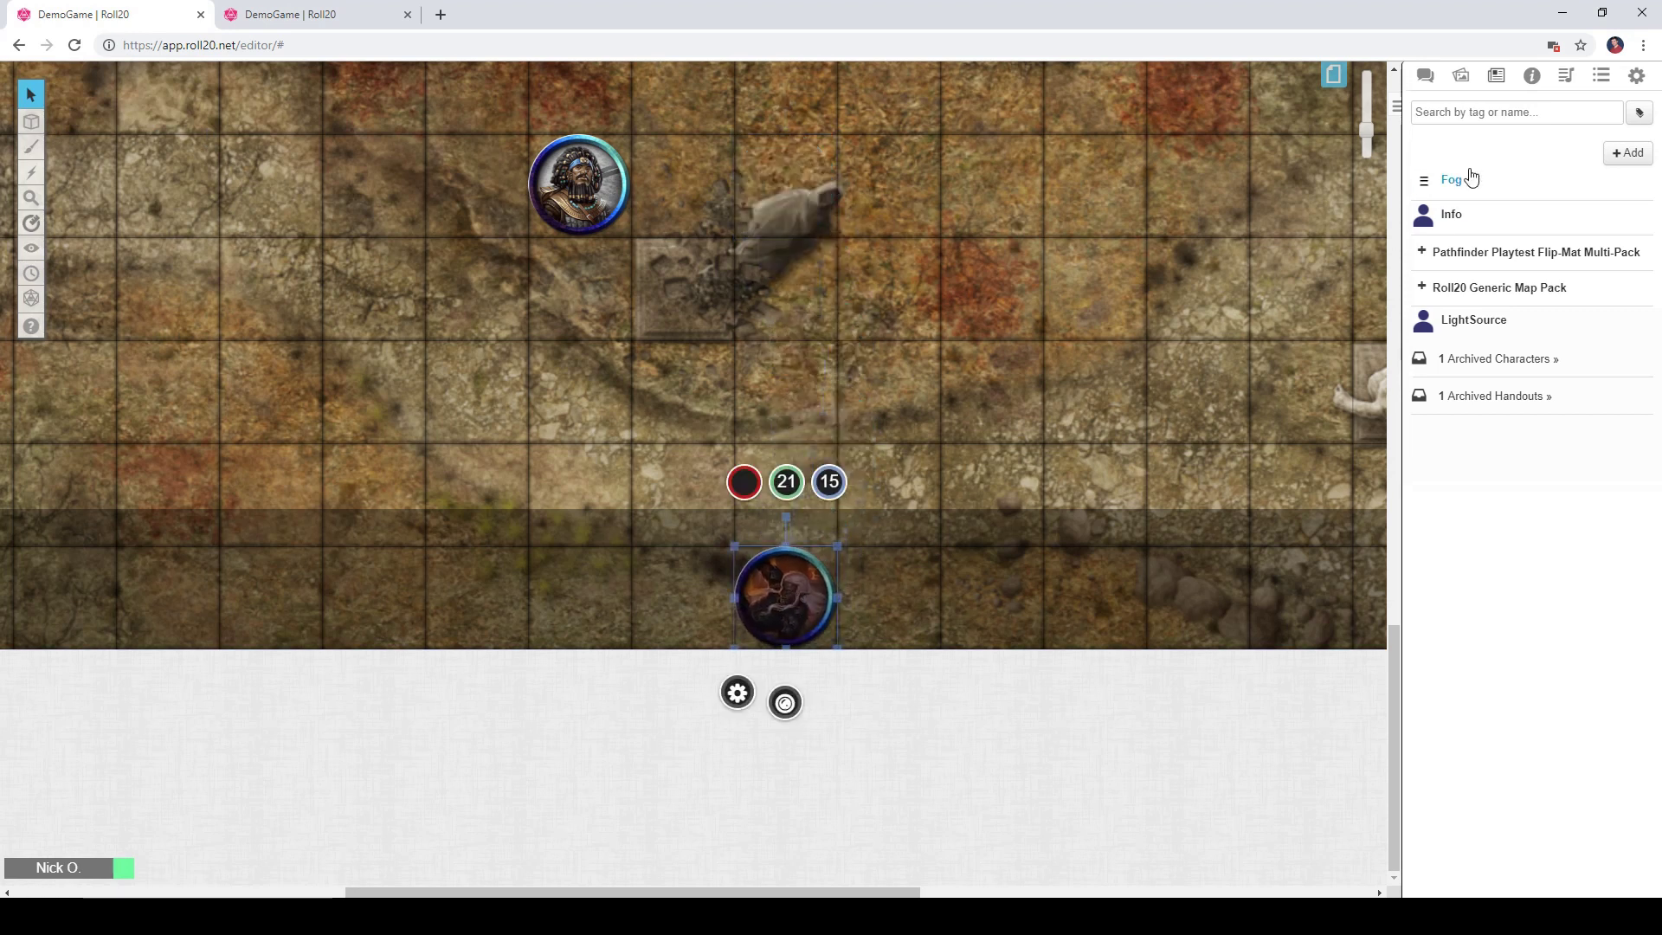
- Place a token from the Info character on the map, move it directly beside the hero and check the player's view
{"action": "left_click_drag", "start_coordinate": [1472, 218], "coordinate": [792, 209]}
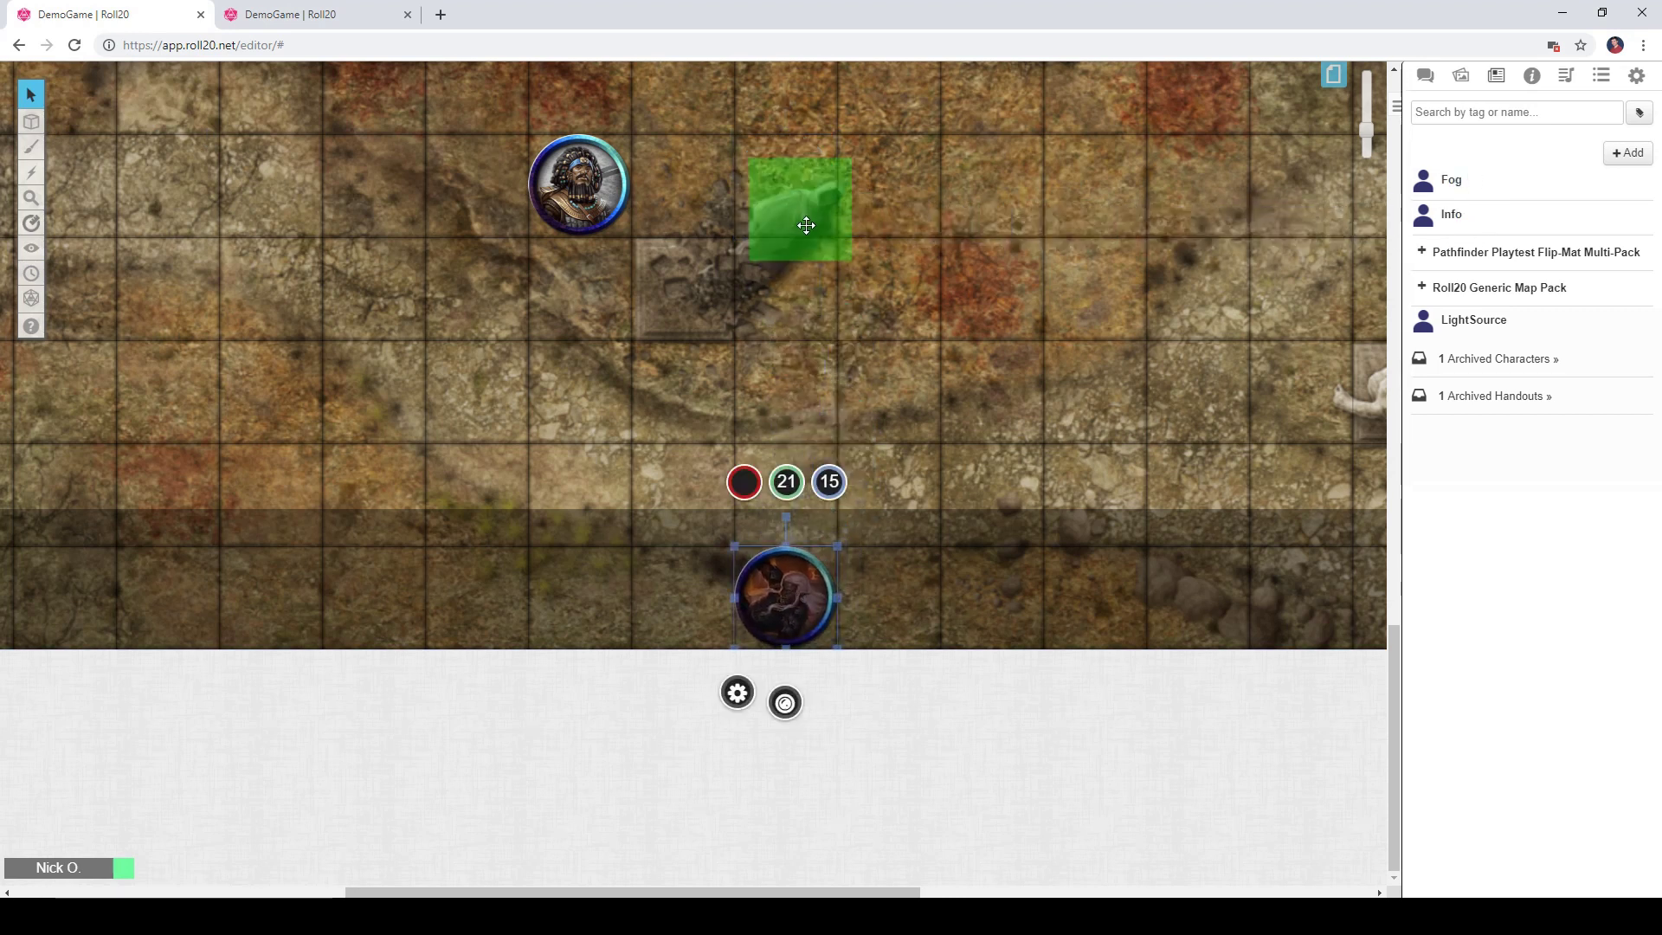
{"action": "scroll", "coordinate": [840, 312], "scroll_direction": "up", "scroll_amount": 1}
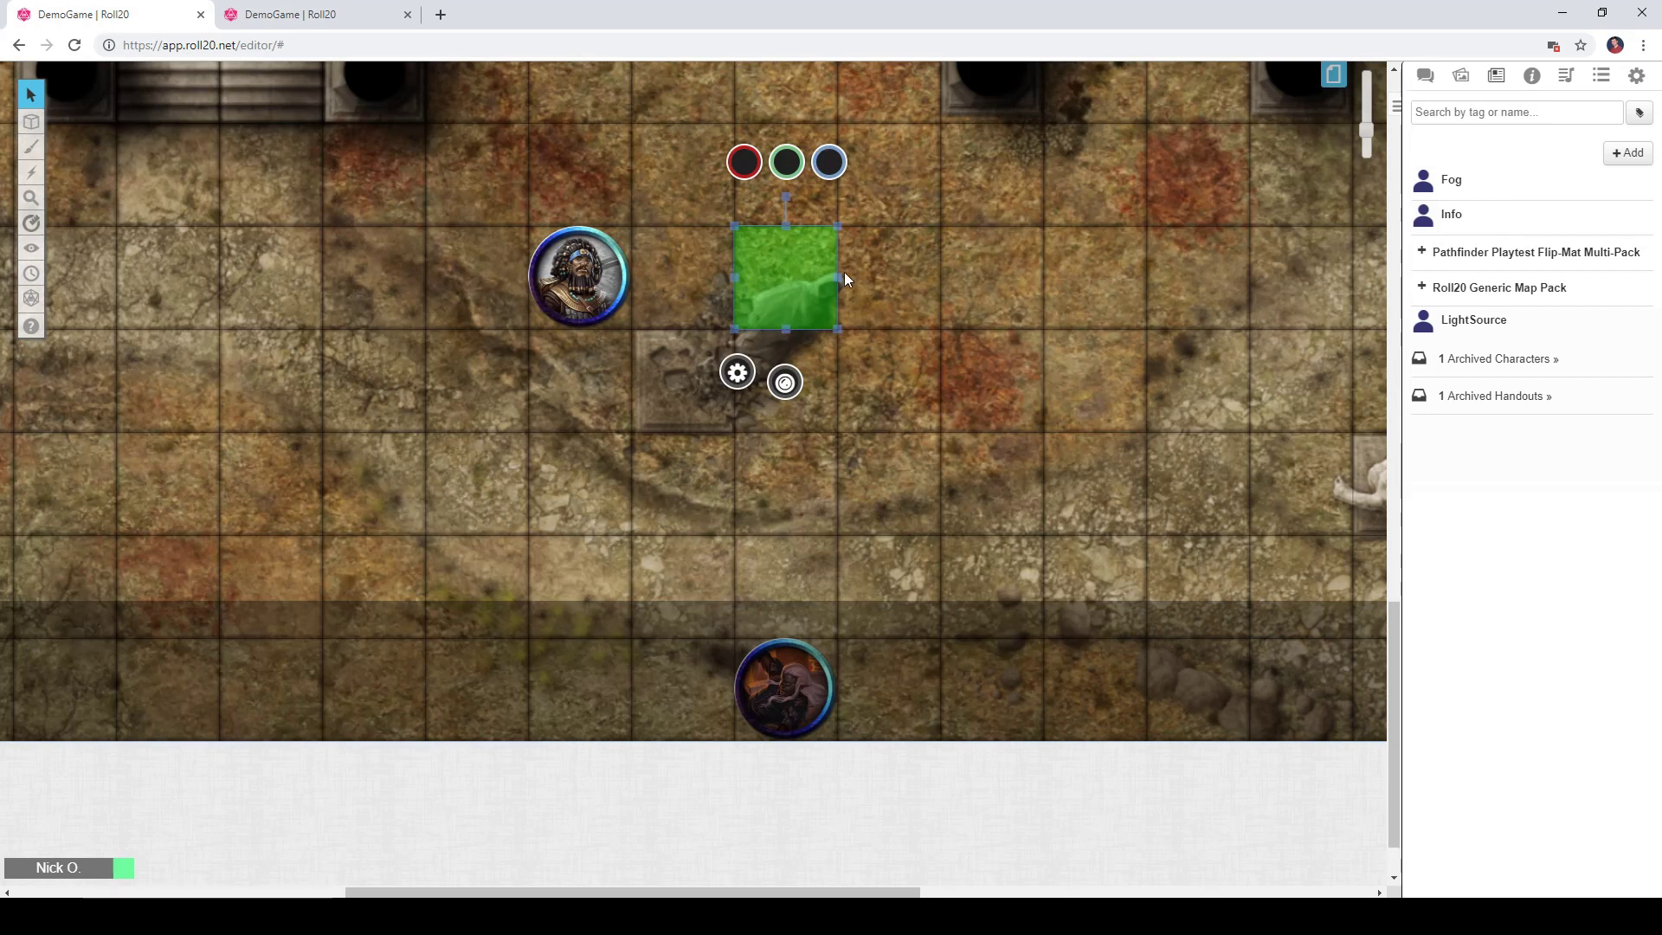
{"action": "scroll", "coordinate": [844, 273], "scroll_direction": "up", "scroll_amount": 1}
{"action": "left_click_drag", "start_coordinate": [808, 378], "coordinate": [483, 388]}
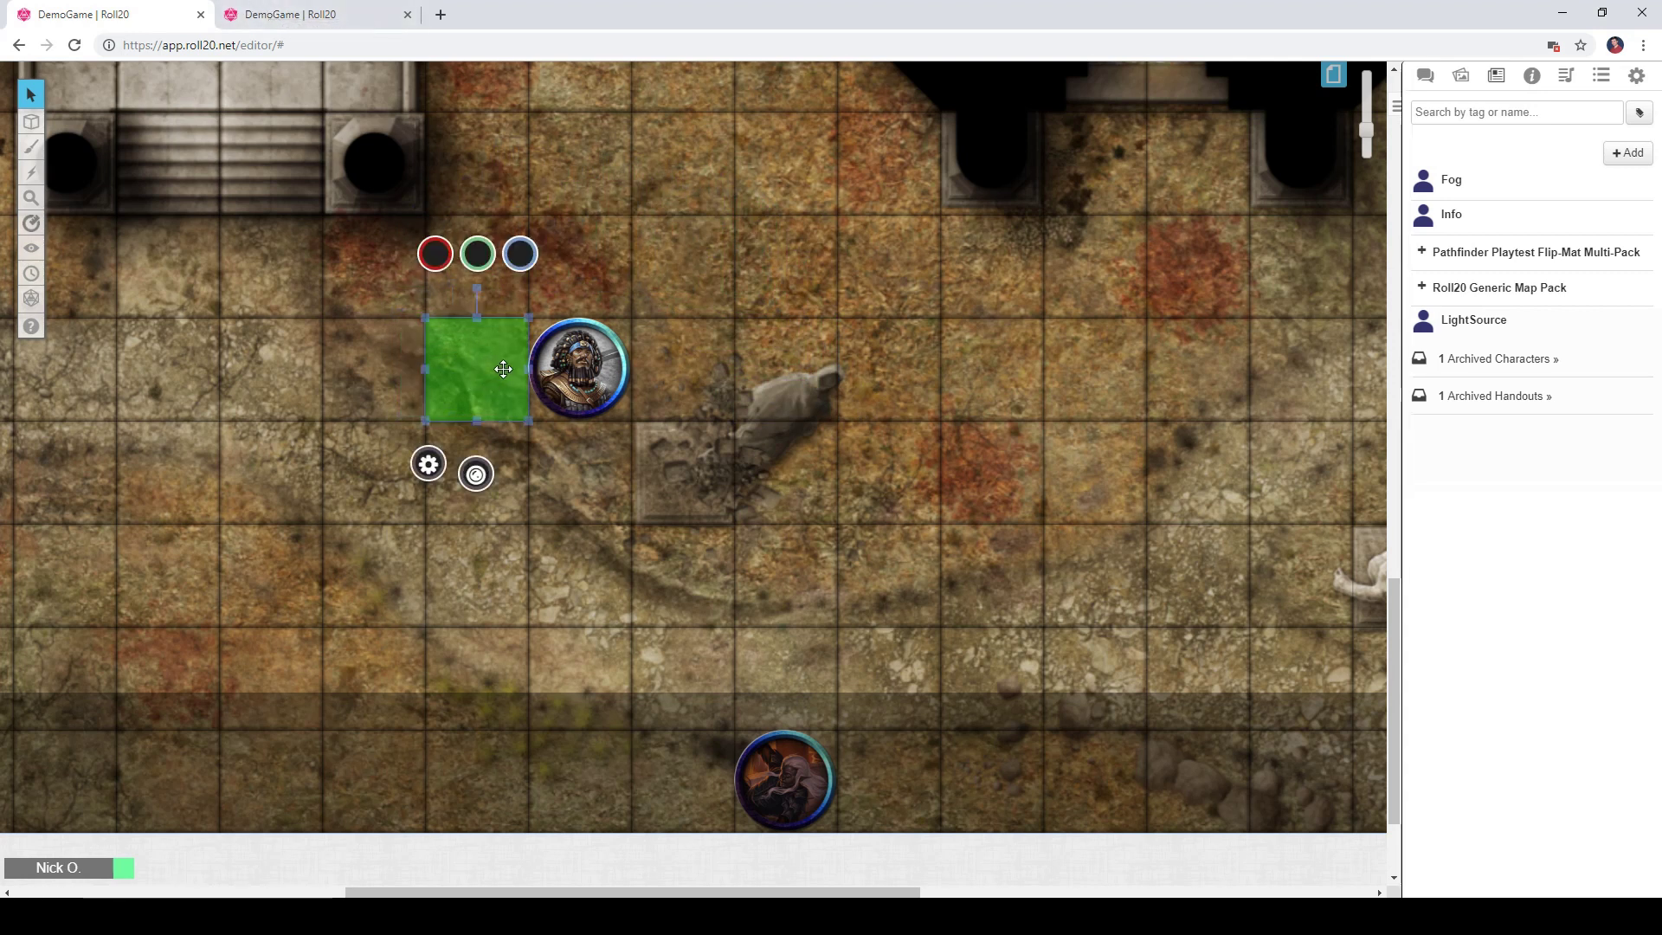
{"action": "key", "text": "ctrl+Tab"}
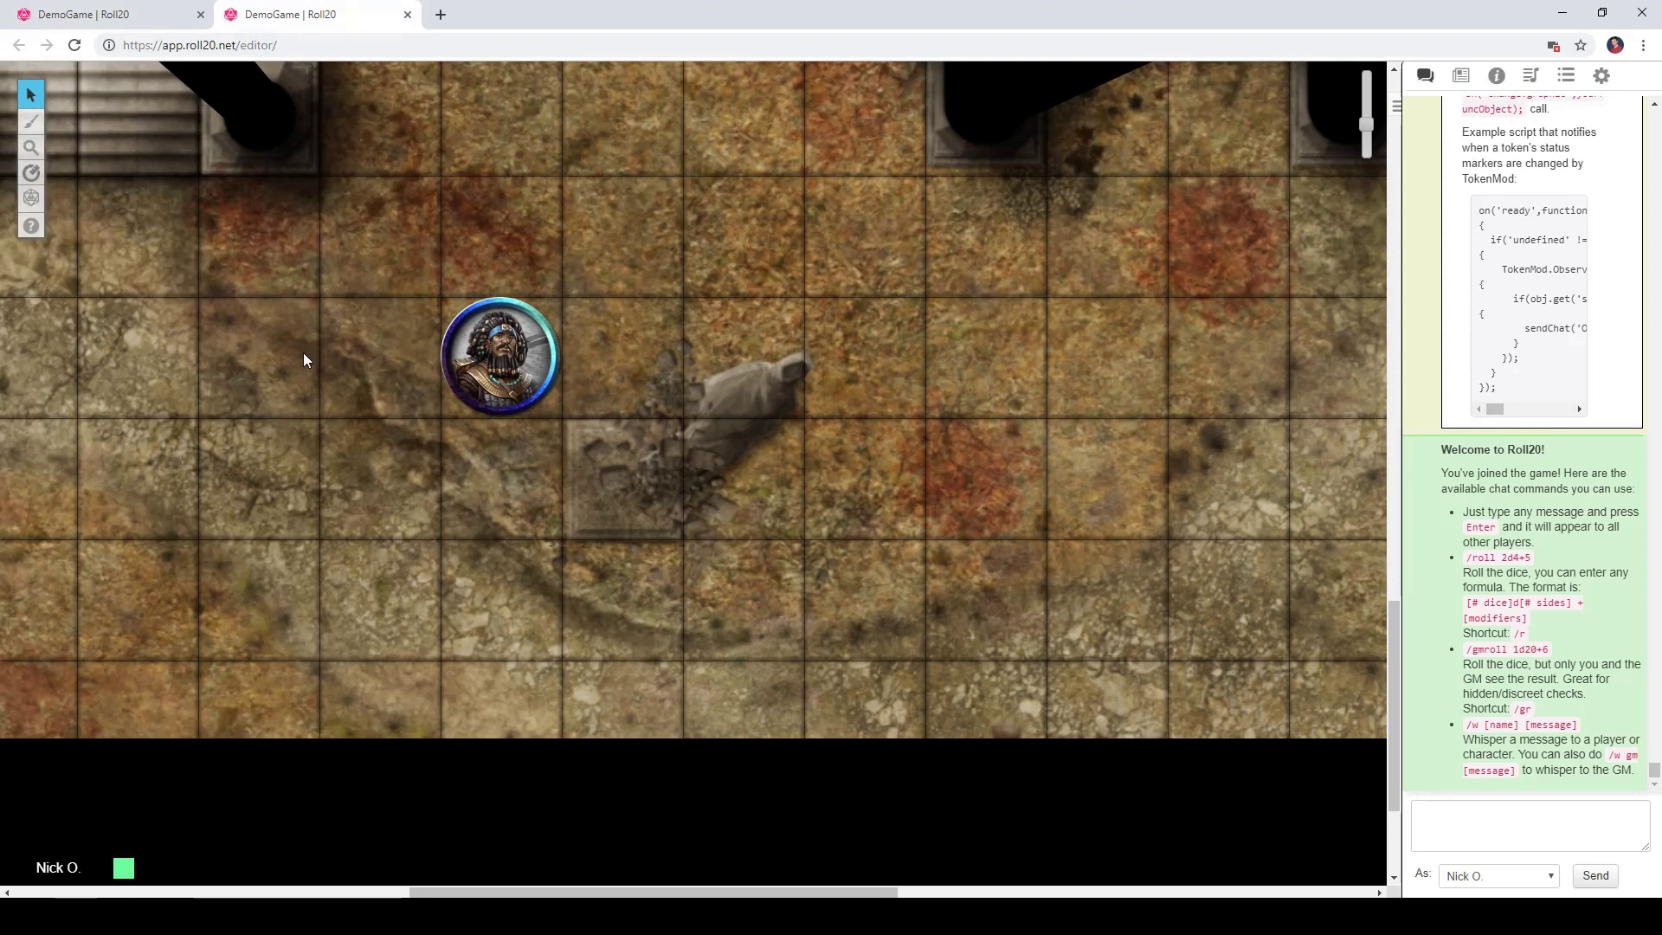
{"action": "left_click", "coordinate": [113, 25]}
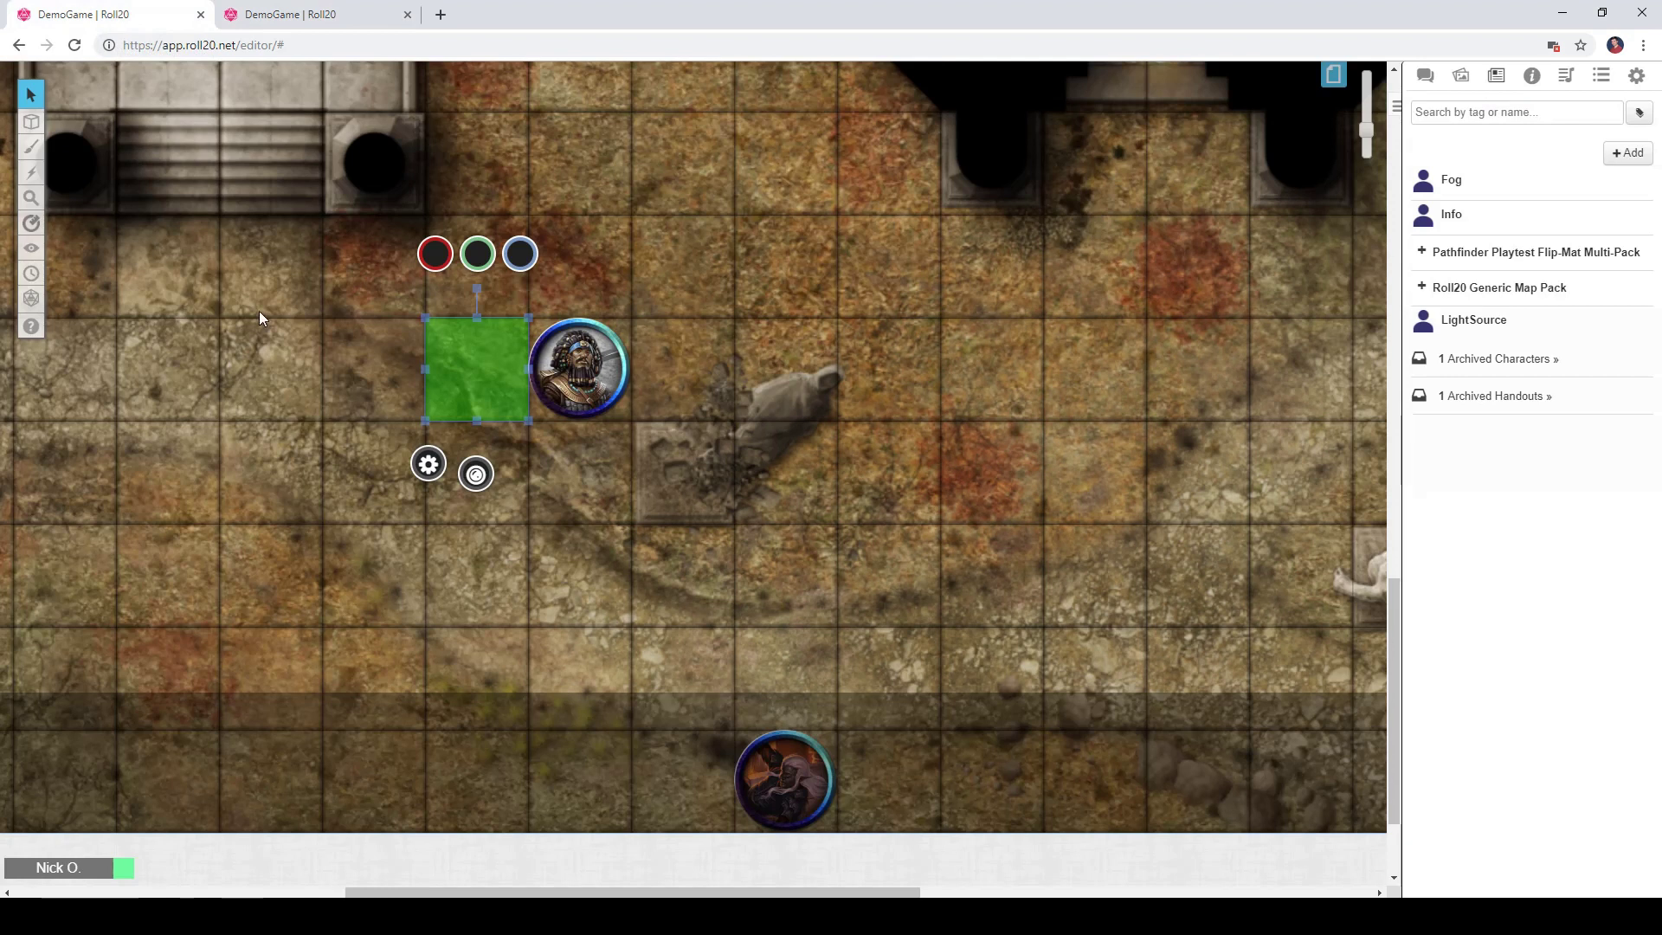
- Subtract 9 from the creature token's green bar value using a relative modification
{"action": "left_click", "coordinate": [779, 796]}
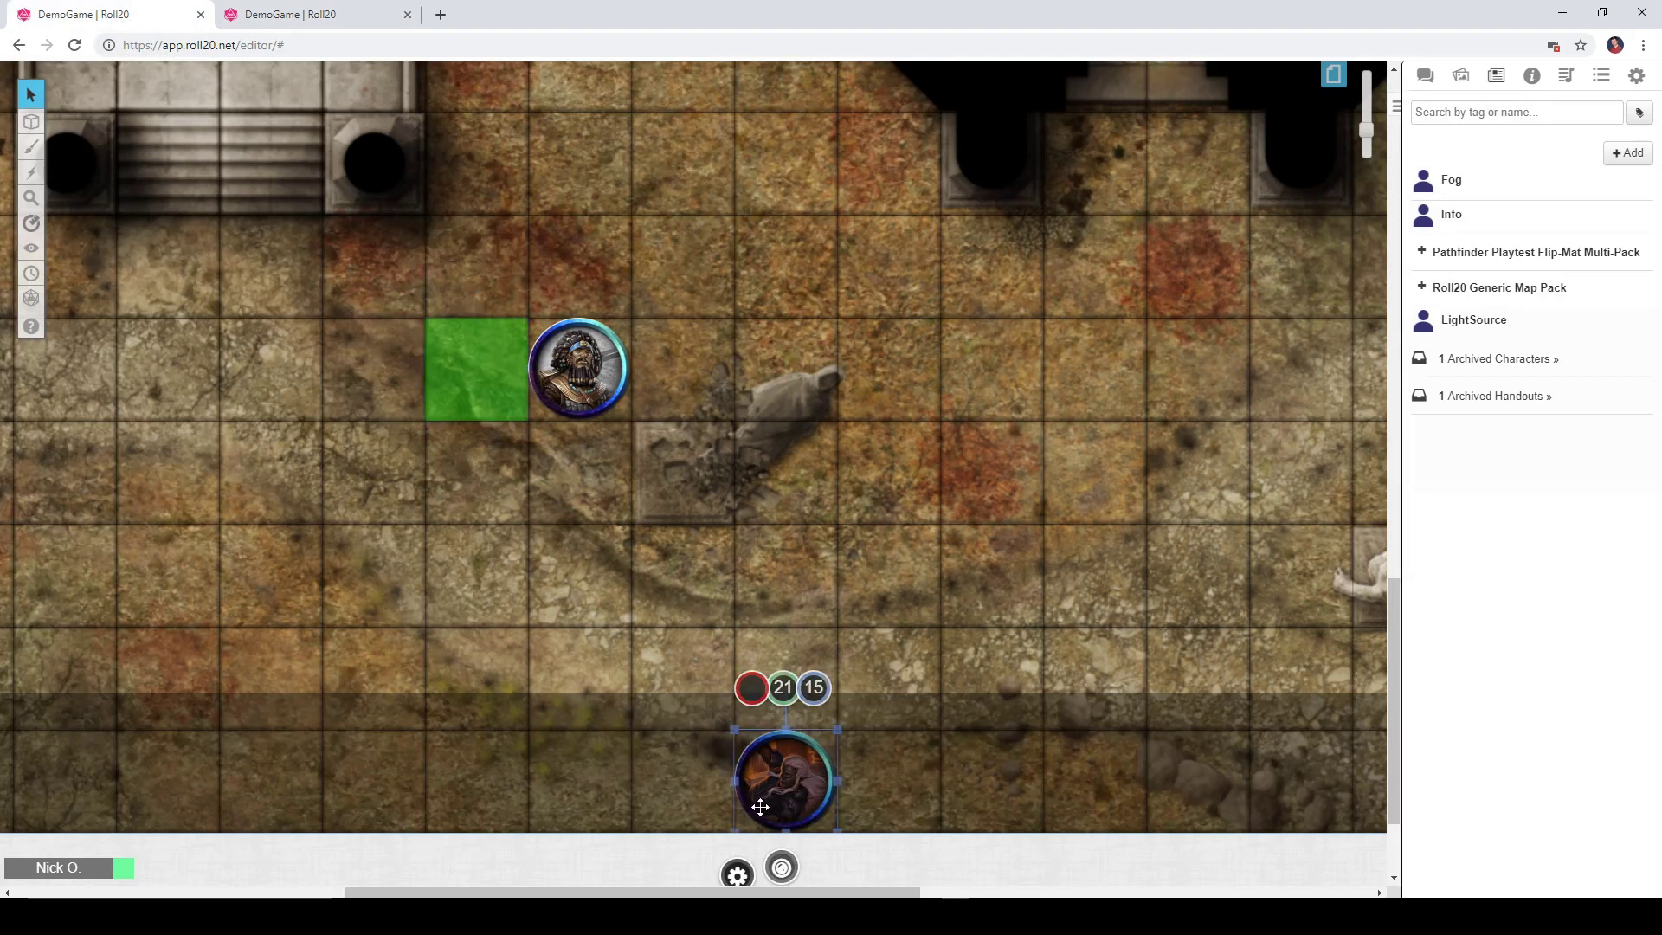
{"action": "left_click", "coordinate": [787, 665]}
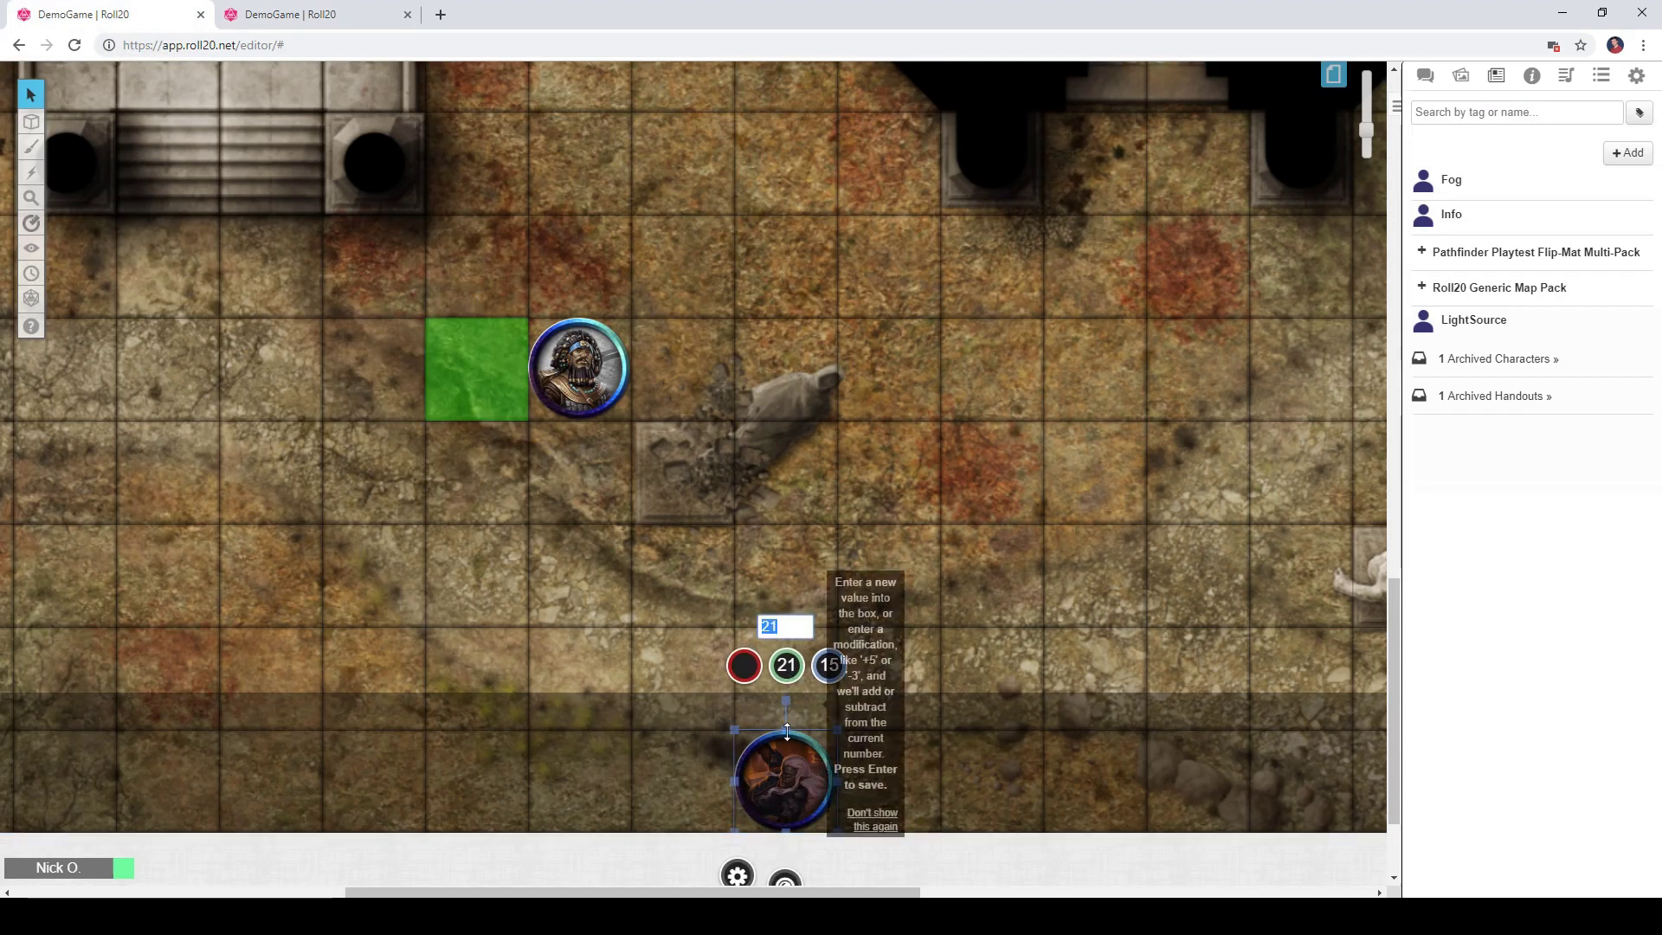
{"action": "type", "text": "-9"}
{"action": "key", "text": "Return"}
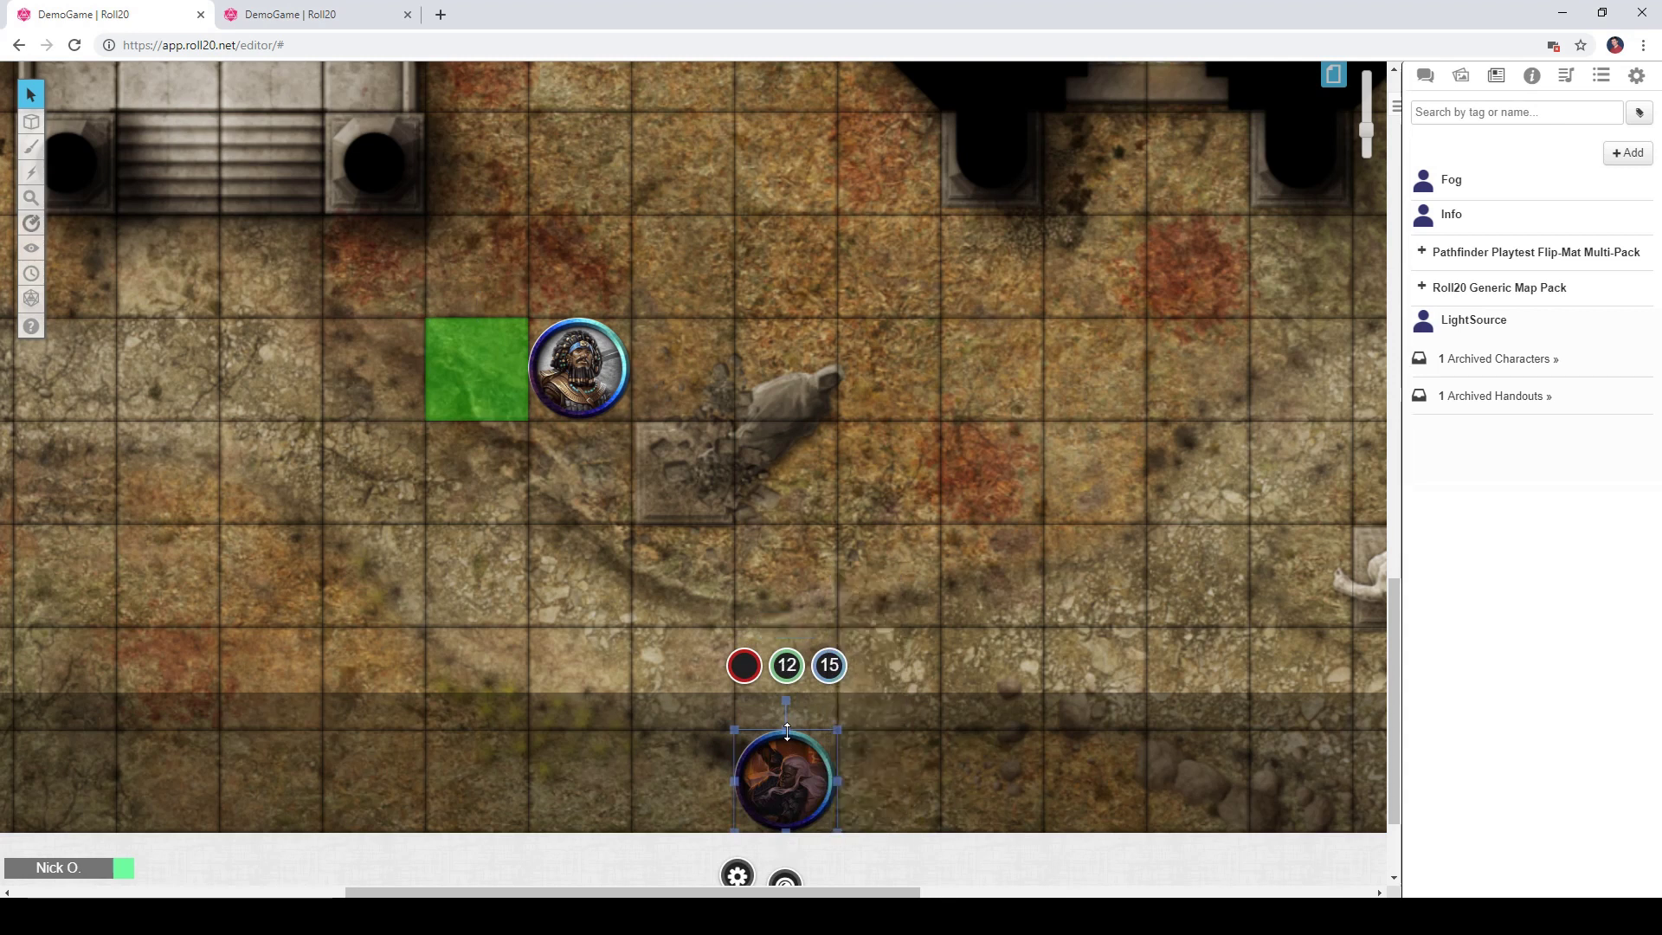
{"action": "left_click", "coordinate": [469, 379]}
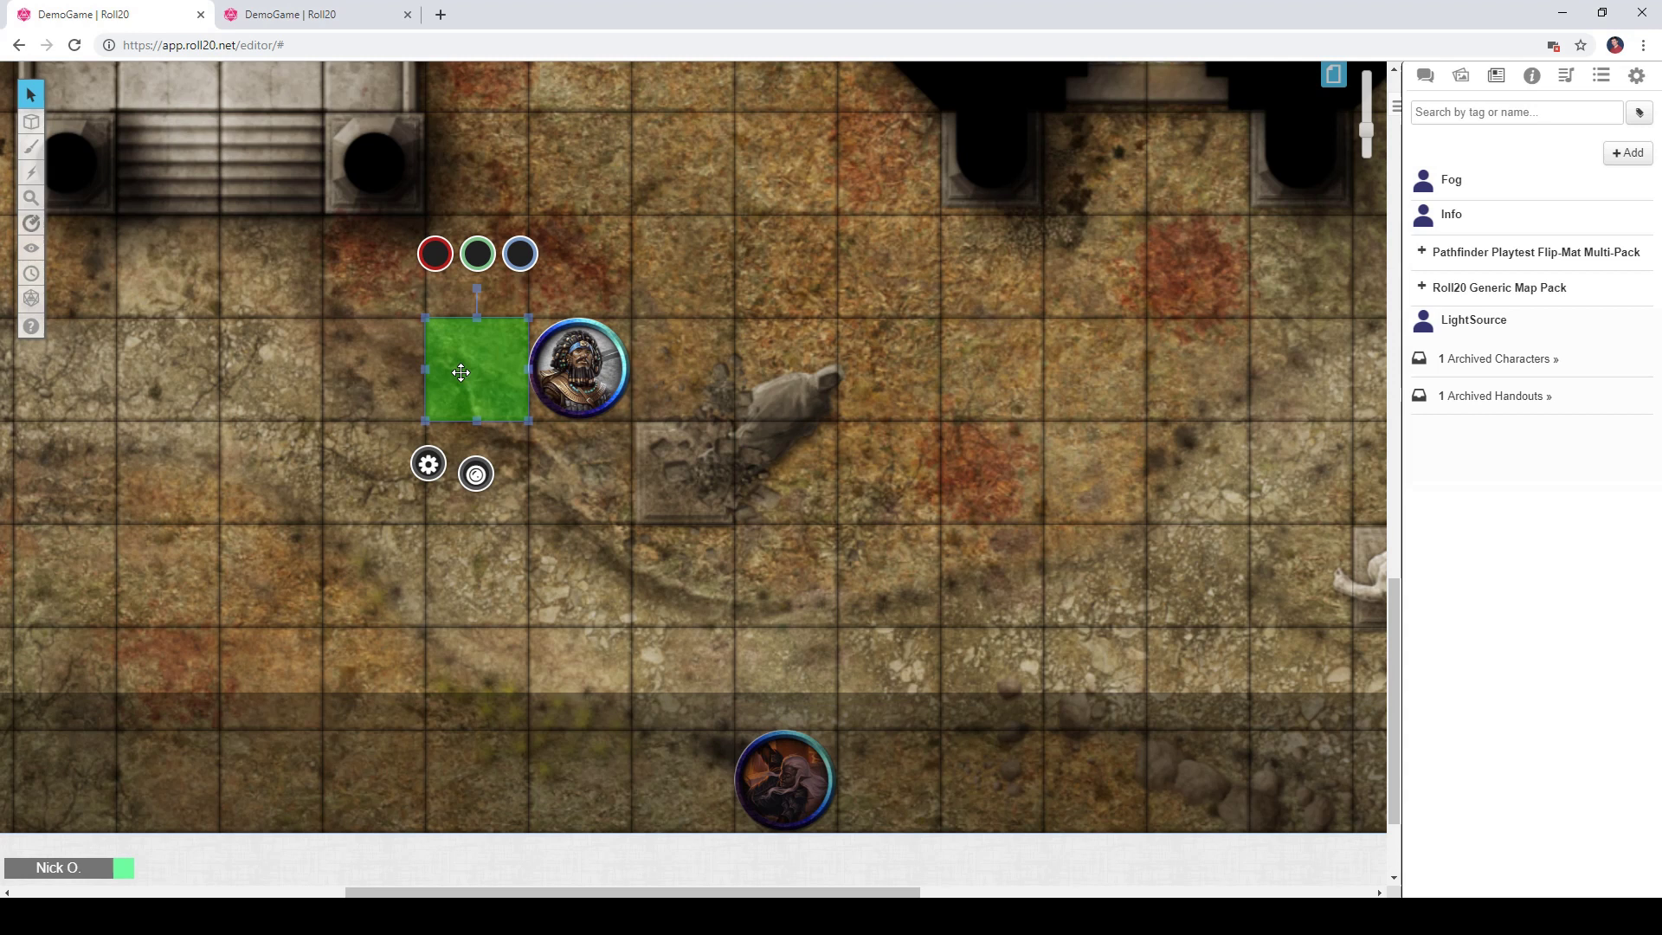
{"action": "left_click", "coordinate": [369, 398]}
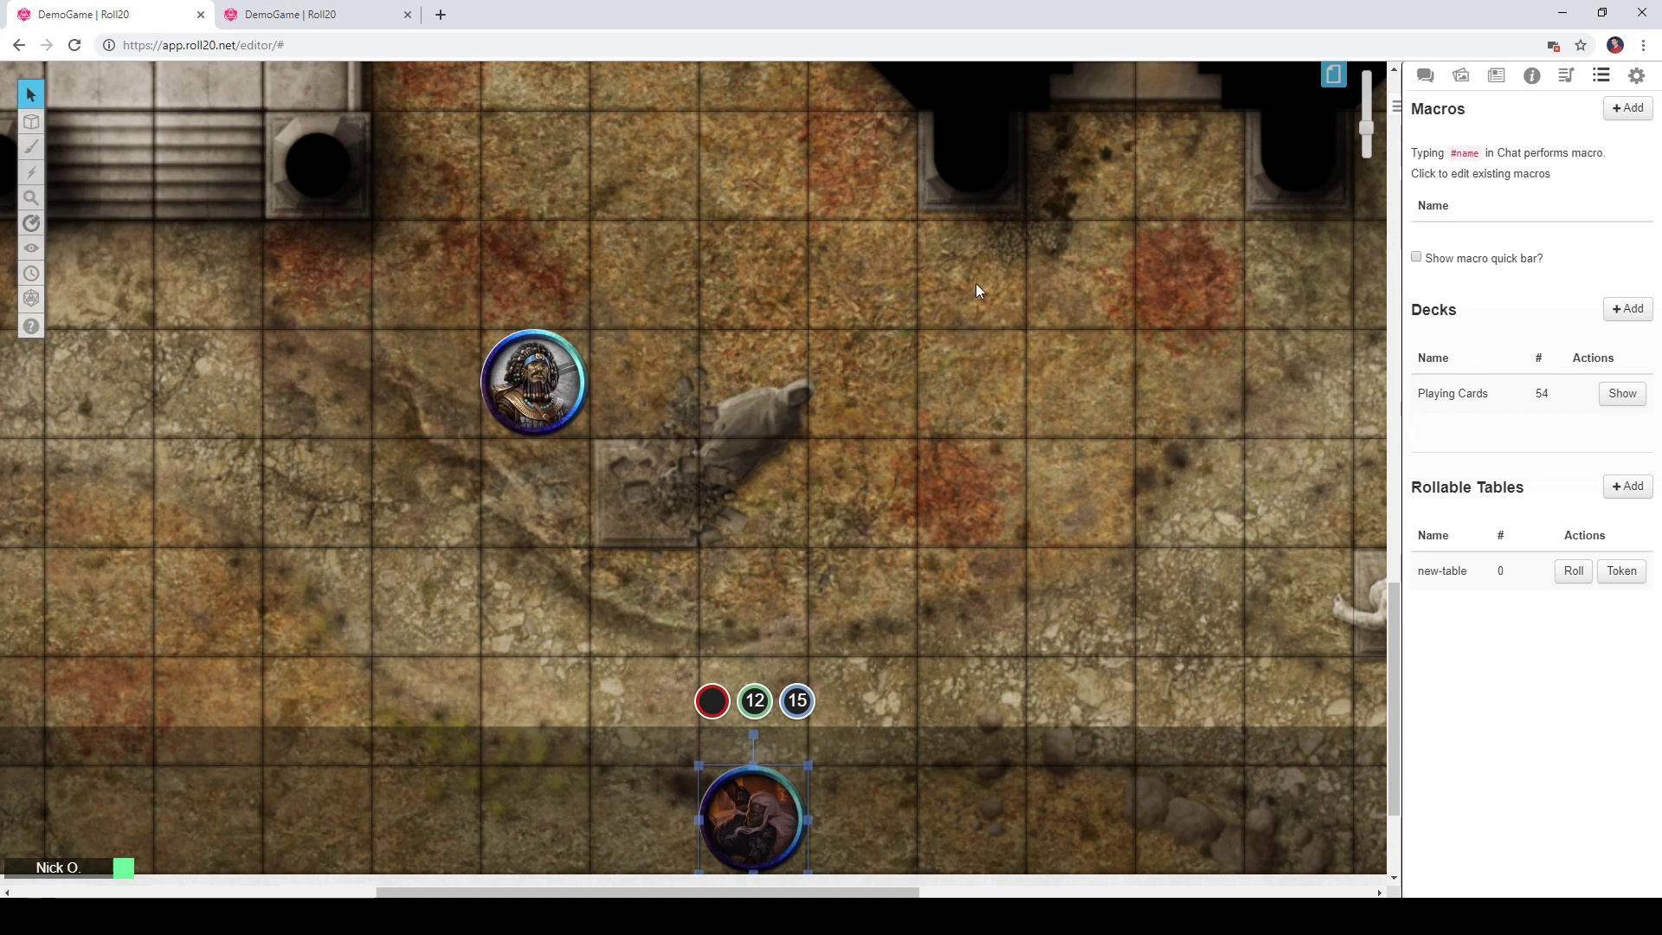
- Disable Fog of War in the Temple Grounds page settings
{"action": "left_click", "coordinate": [1341, 78]}
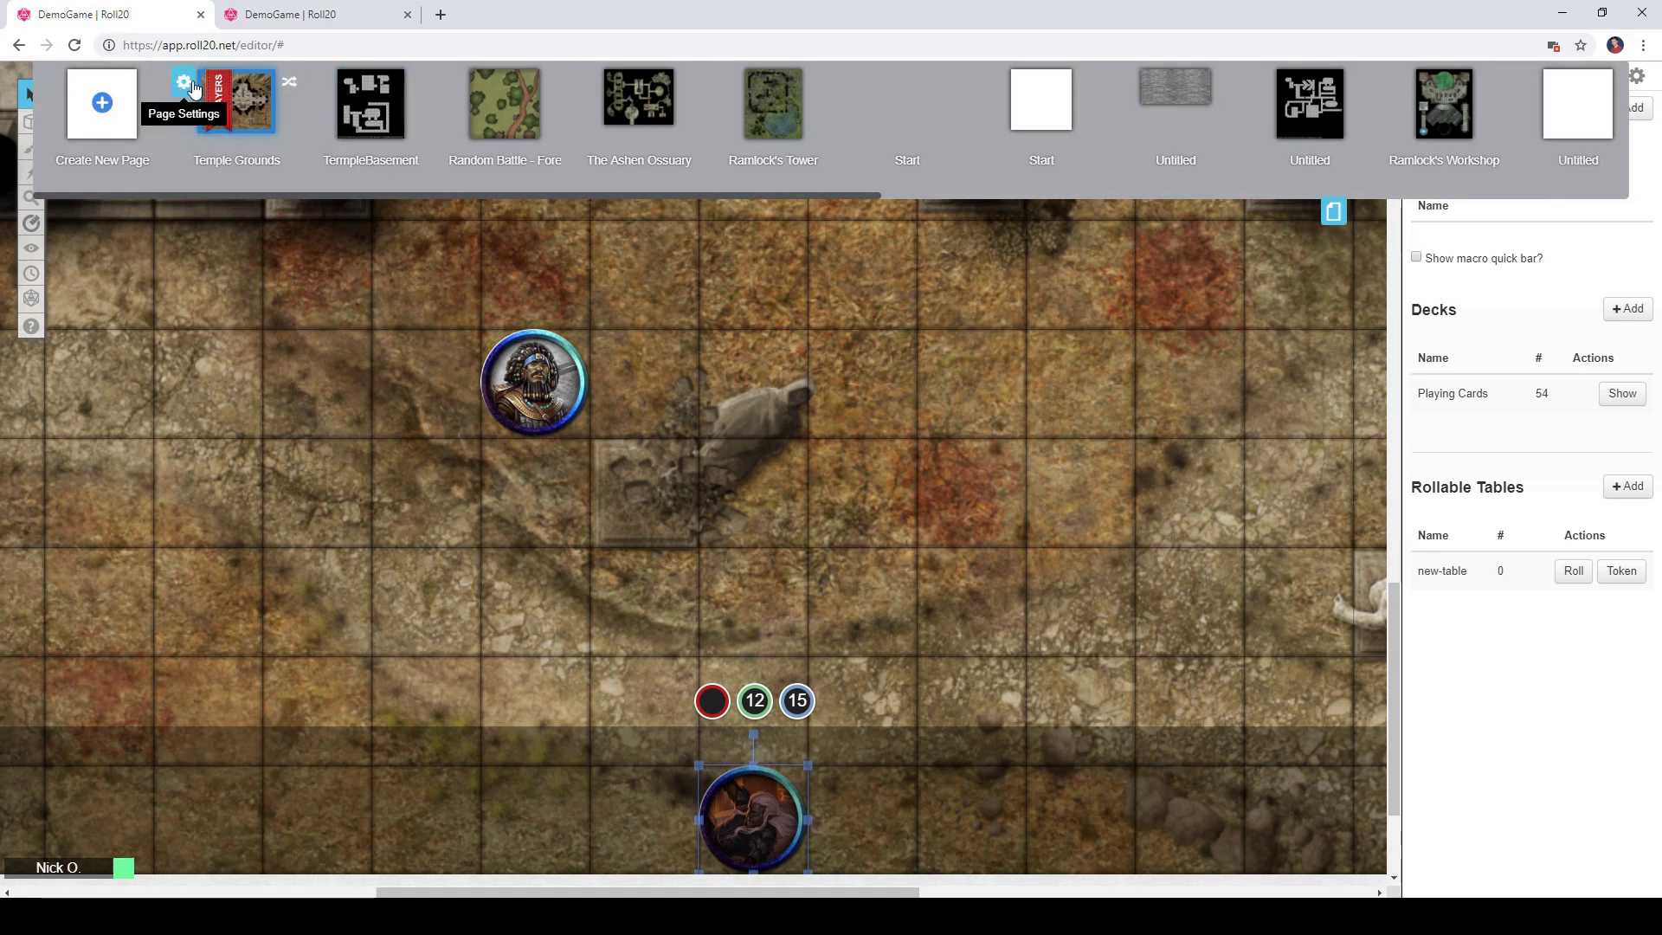
{"action": "left_click", "coordinate": [197, 87]}
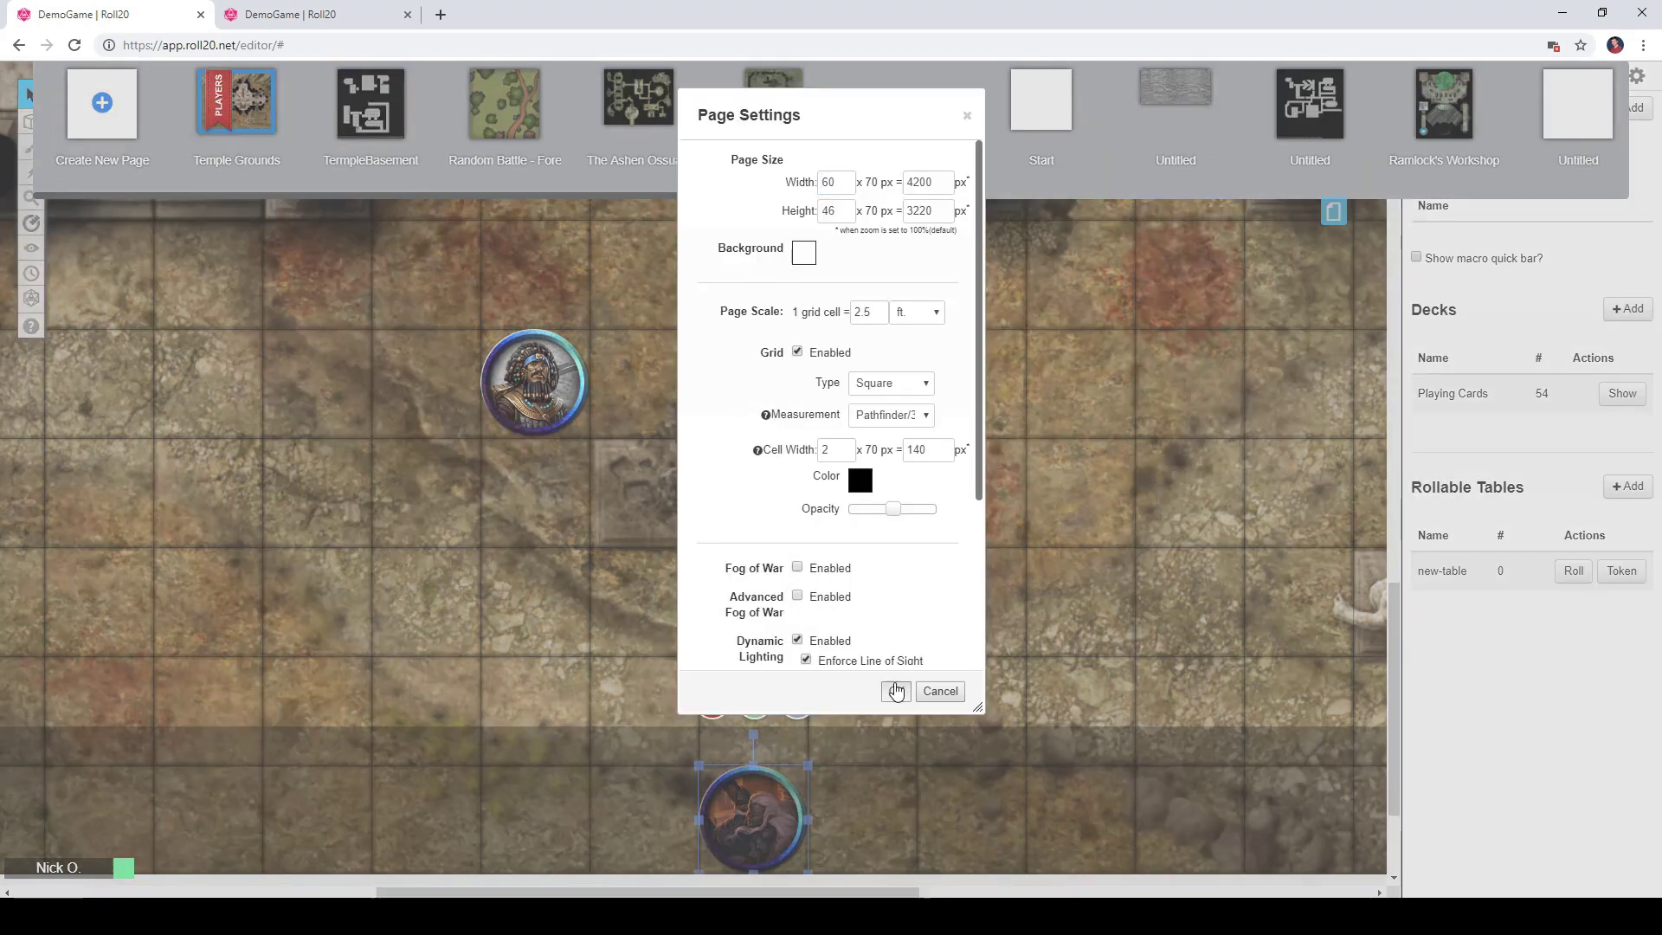
{"action": "left_click", "coordinate": [896, 691]}
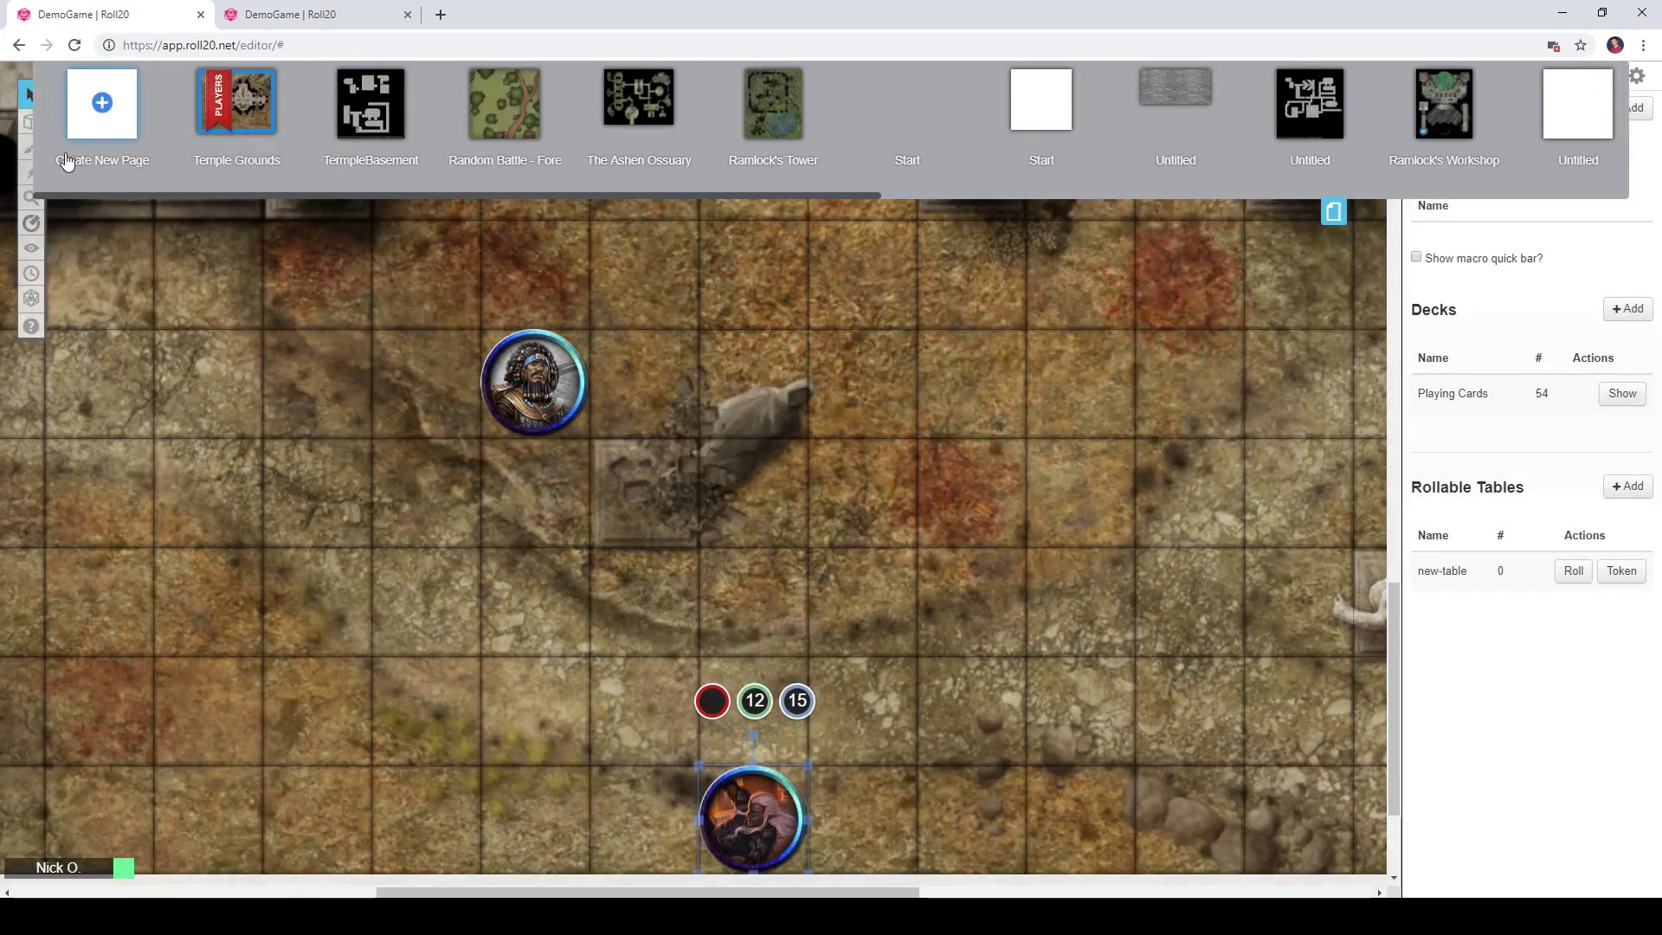
{"action": "left_click", "coordinate": [1335, 213]}
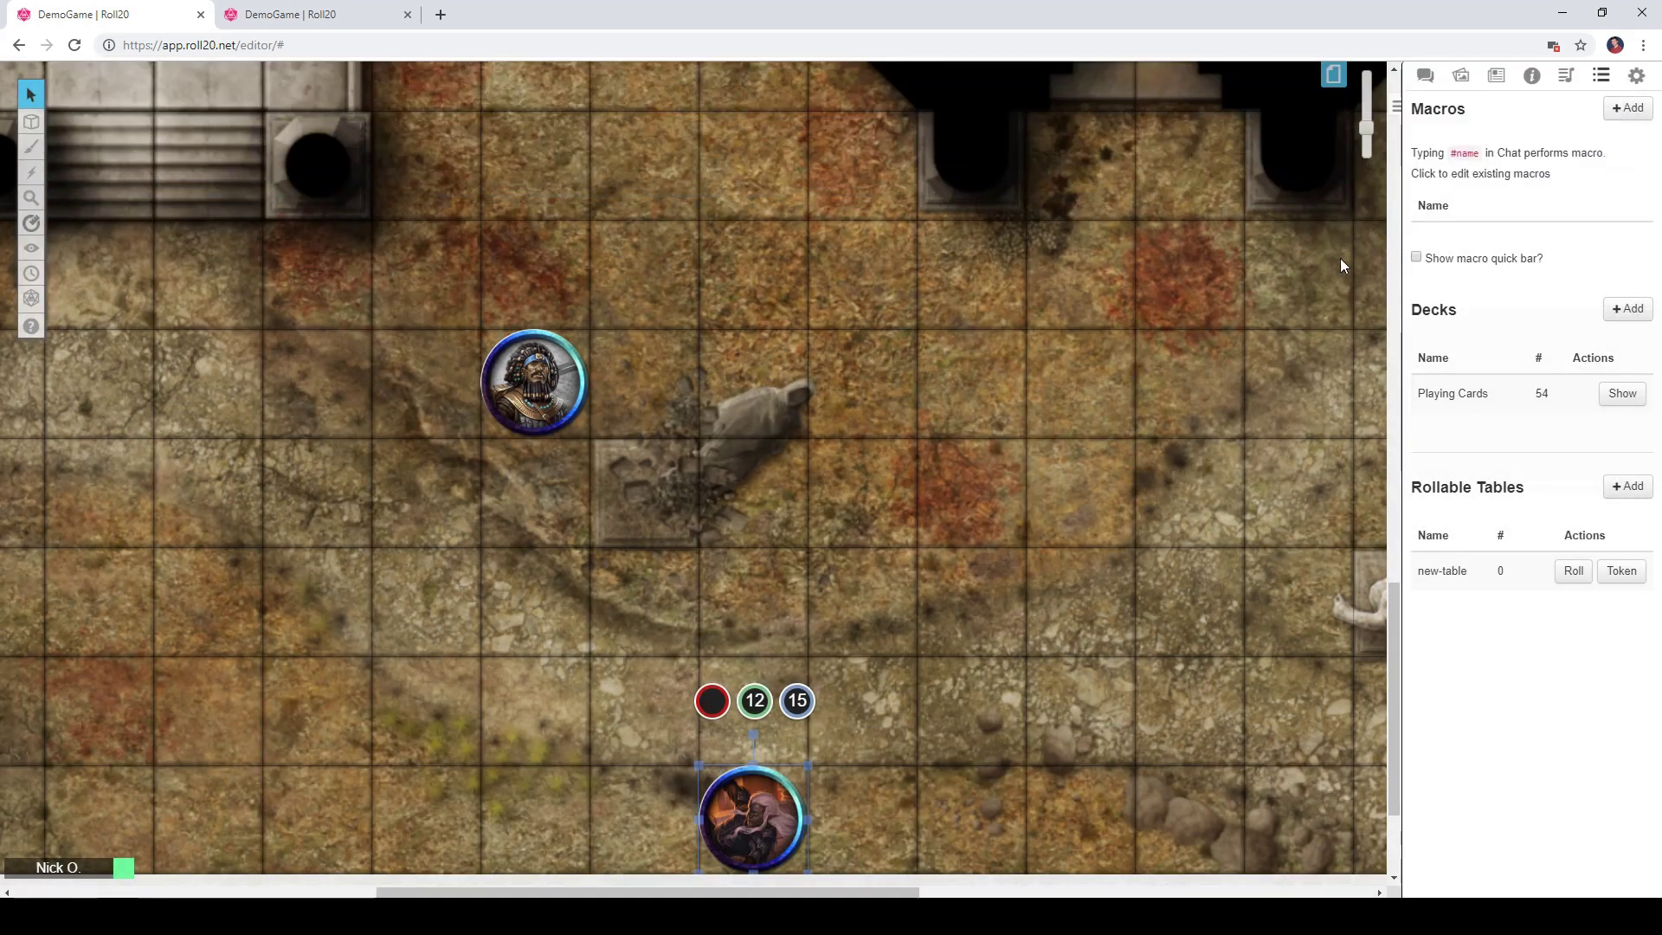
- Add a rollable table and rename the first new-table entry to InvisibleDrow
{"action": "left_click", "coordinate": [1605, 82]}
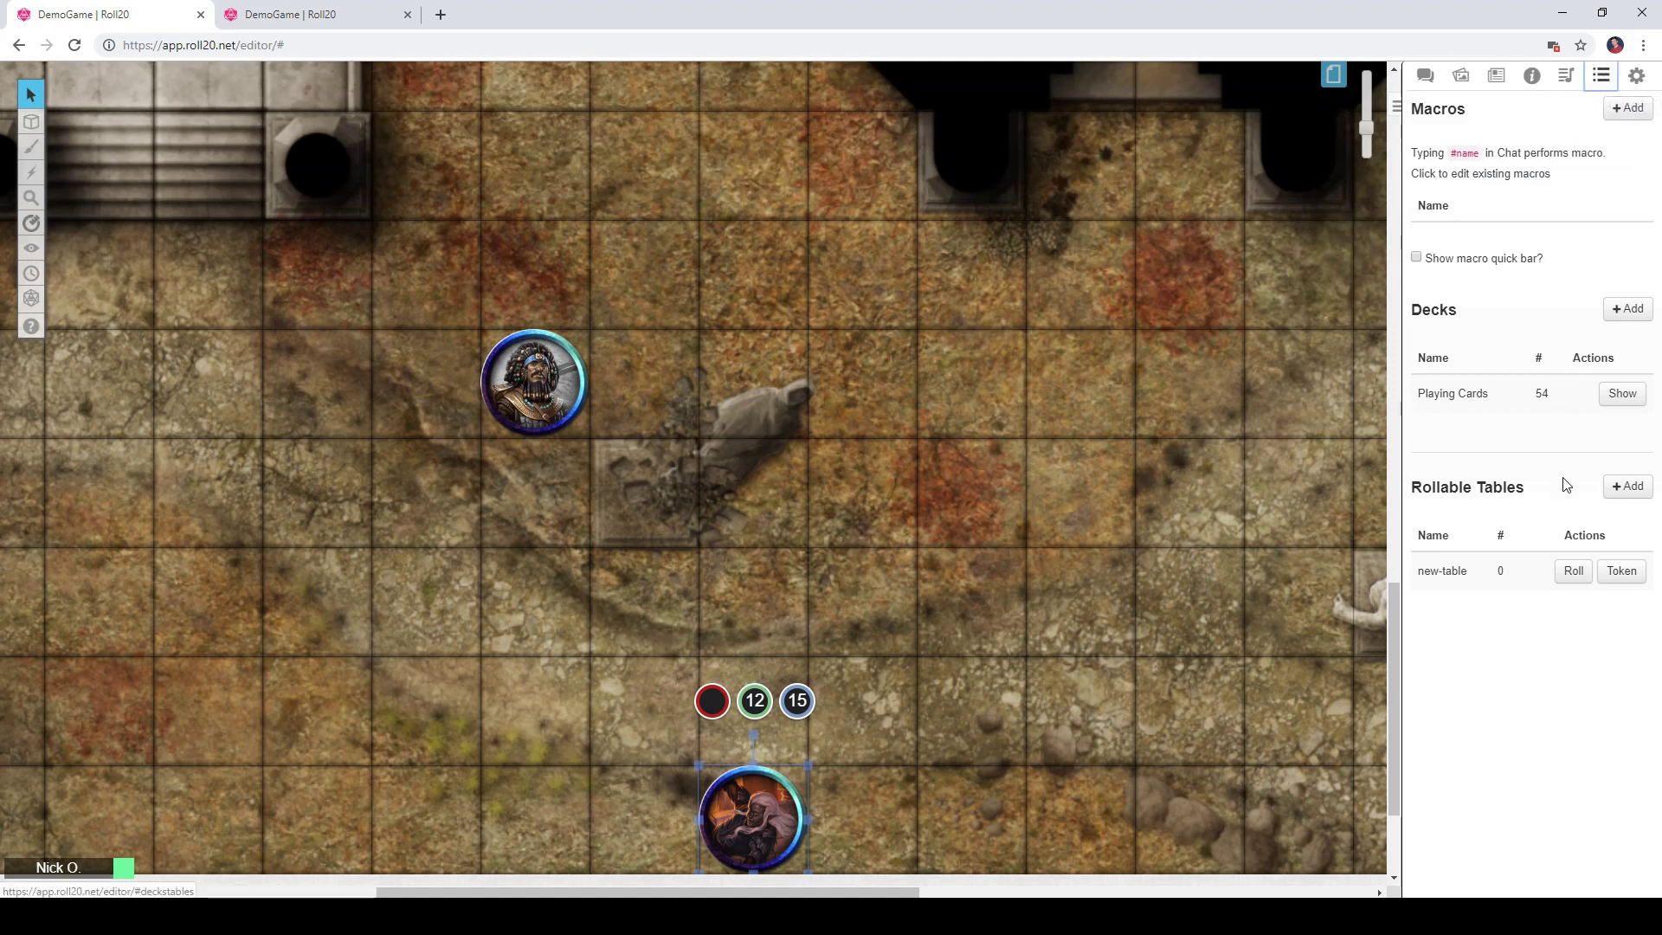
{"action": "left_click", "coordinate": [1620, 490]}
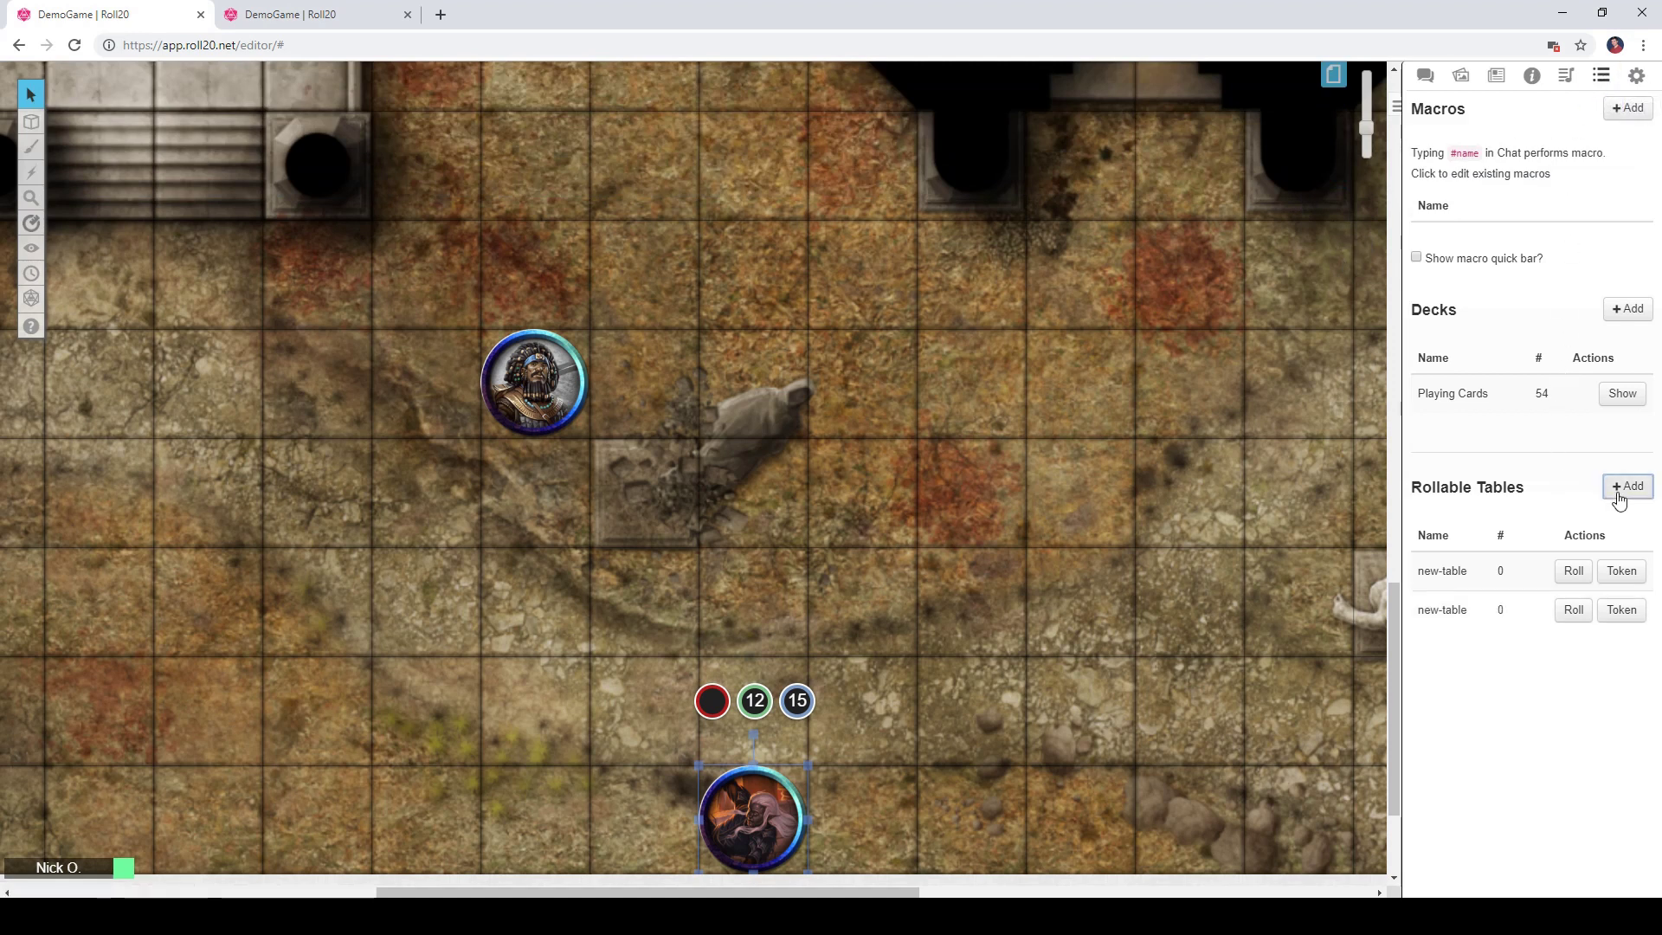
{"action": "left_click", "coordinate": [1490, 580]}
{"action": "left_click_drag", "start_coordinate": [767, 179], "coordinate": [613, 184]}
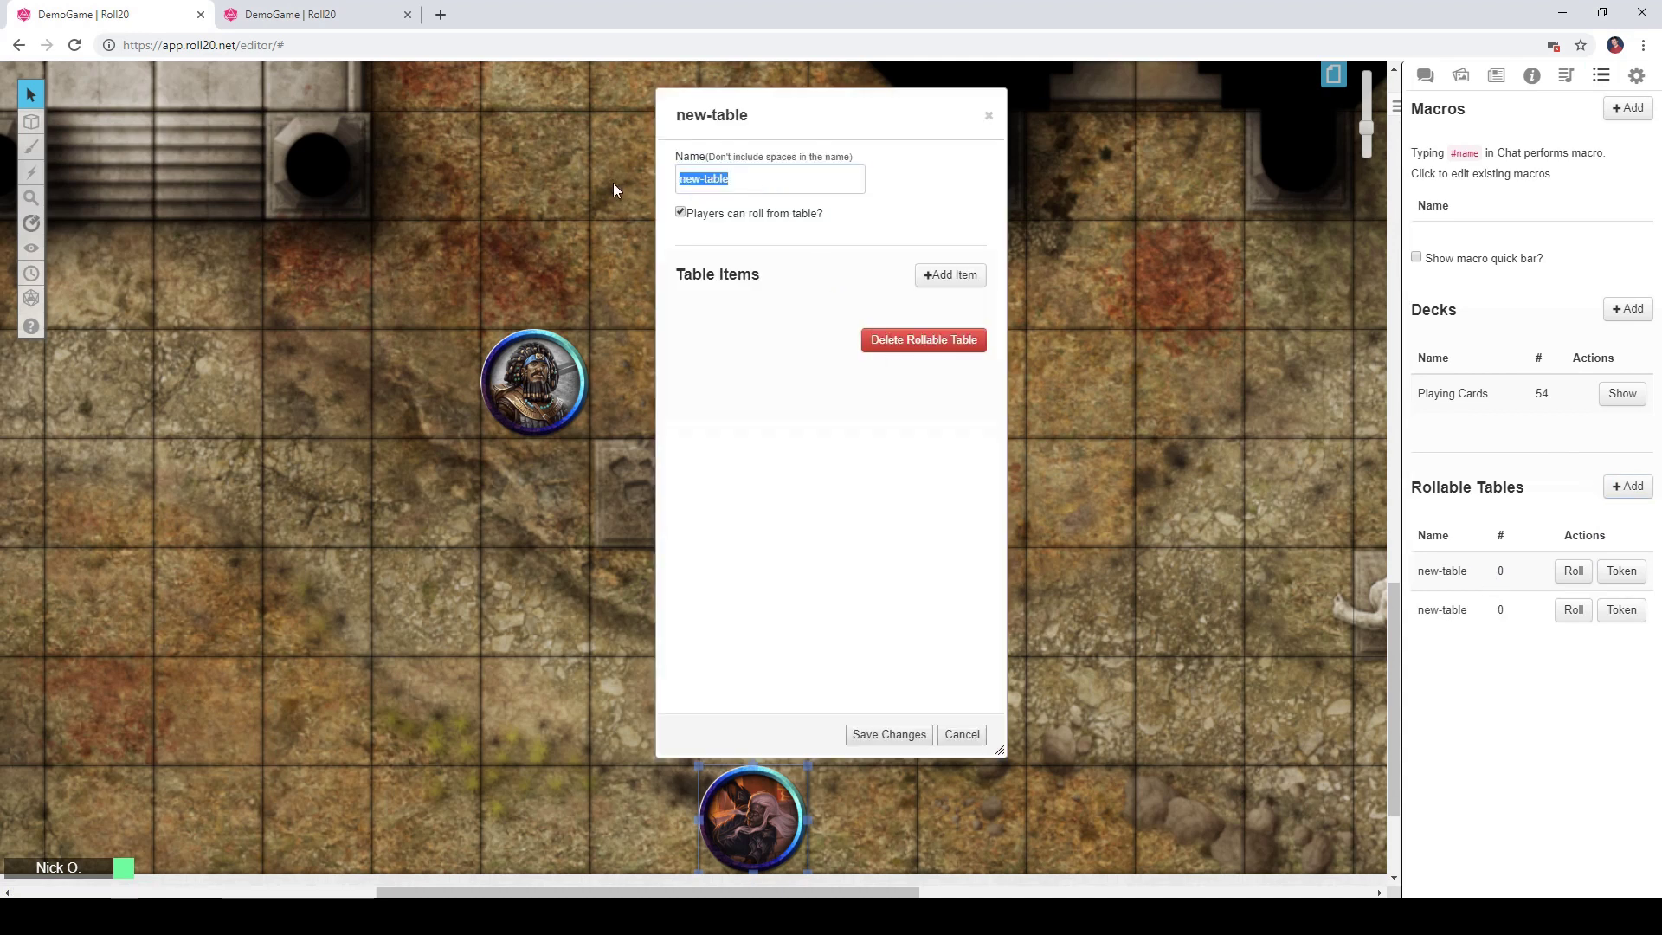
{"action": "type", "text": "INvisibleDr"}
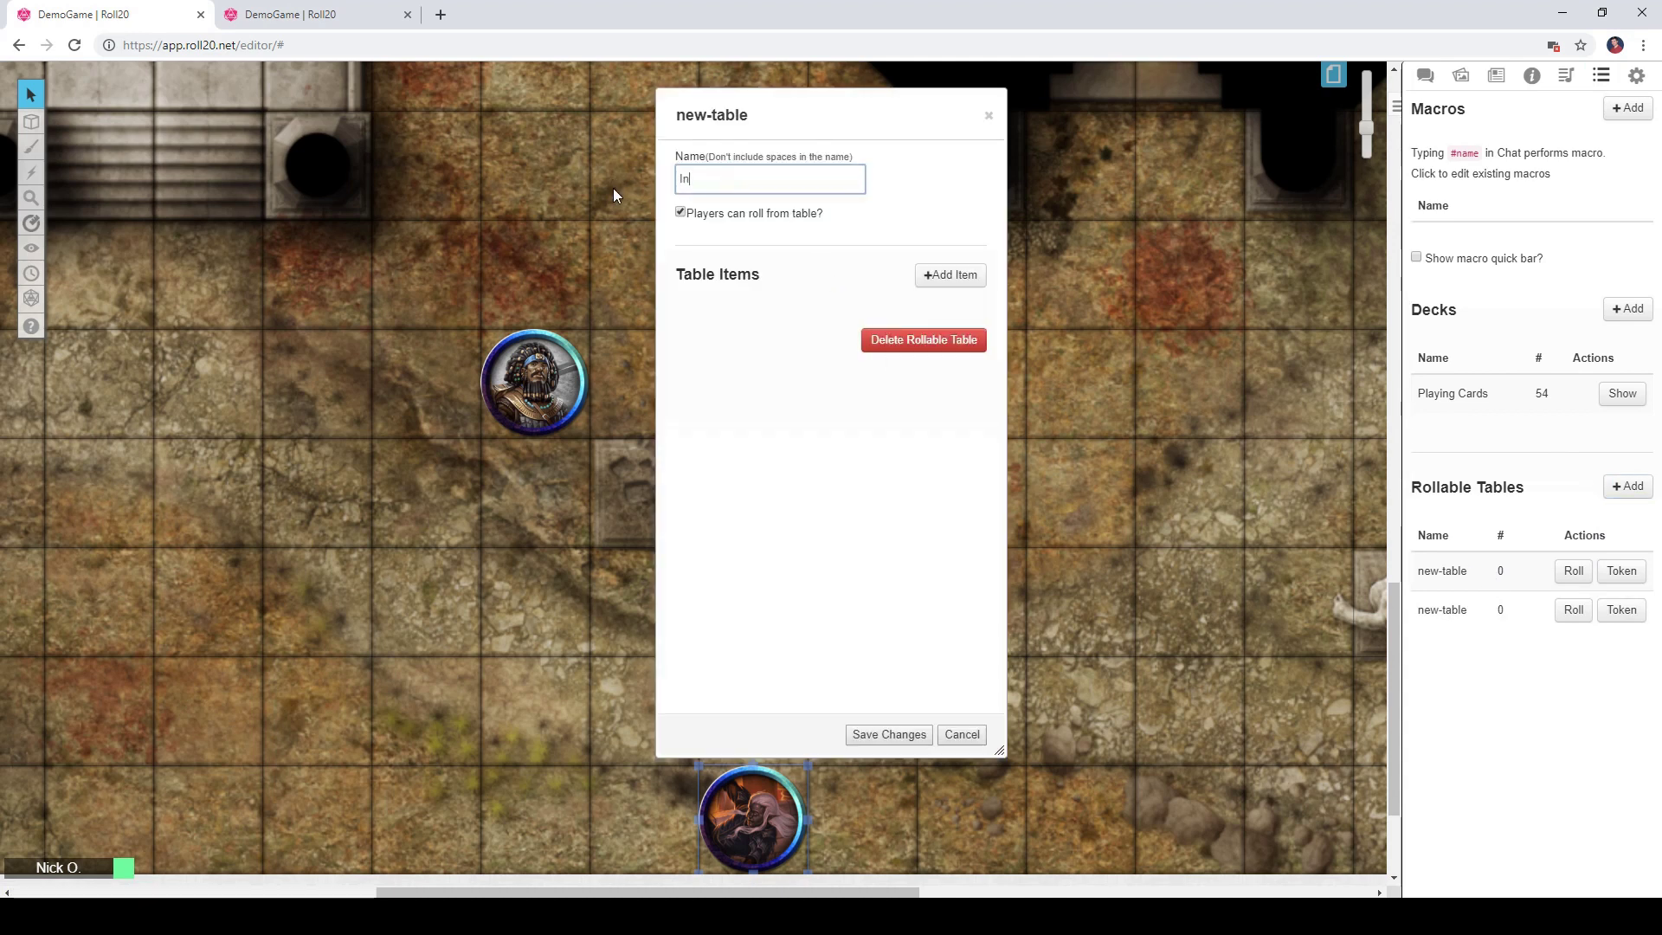
{"action": "type", "text": "ow"}
- Add a table item named DrowImage with the Drow 3 library image as its icon and save the item
{"action": "left_click", "coordinate": [931, 274]}
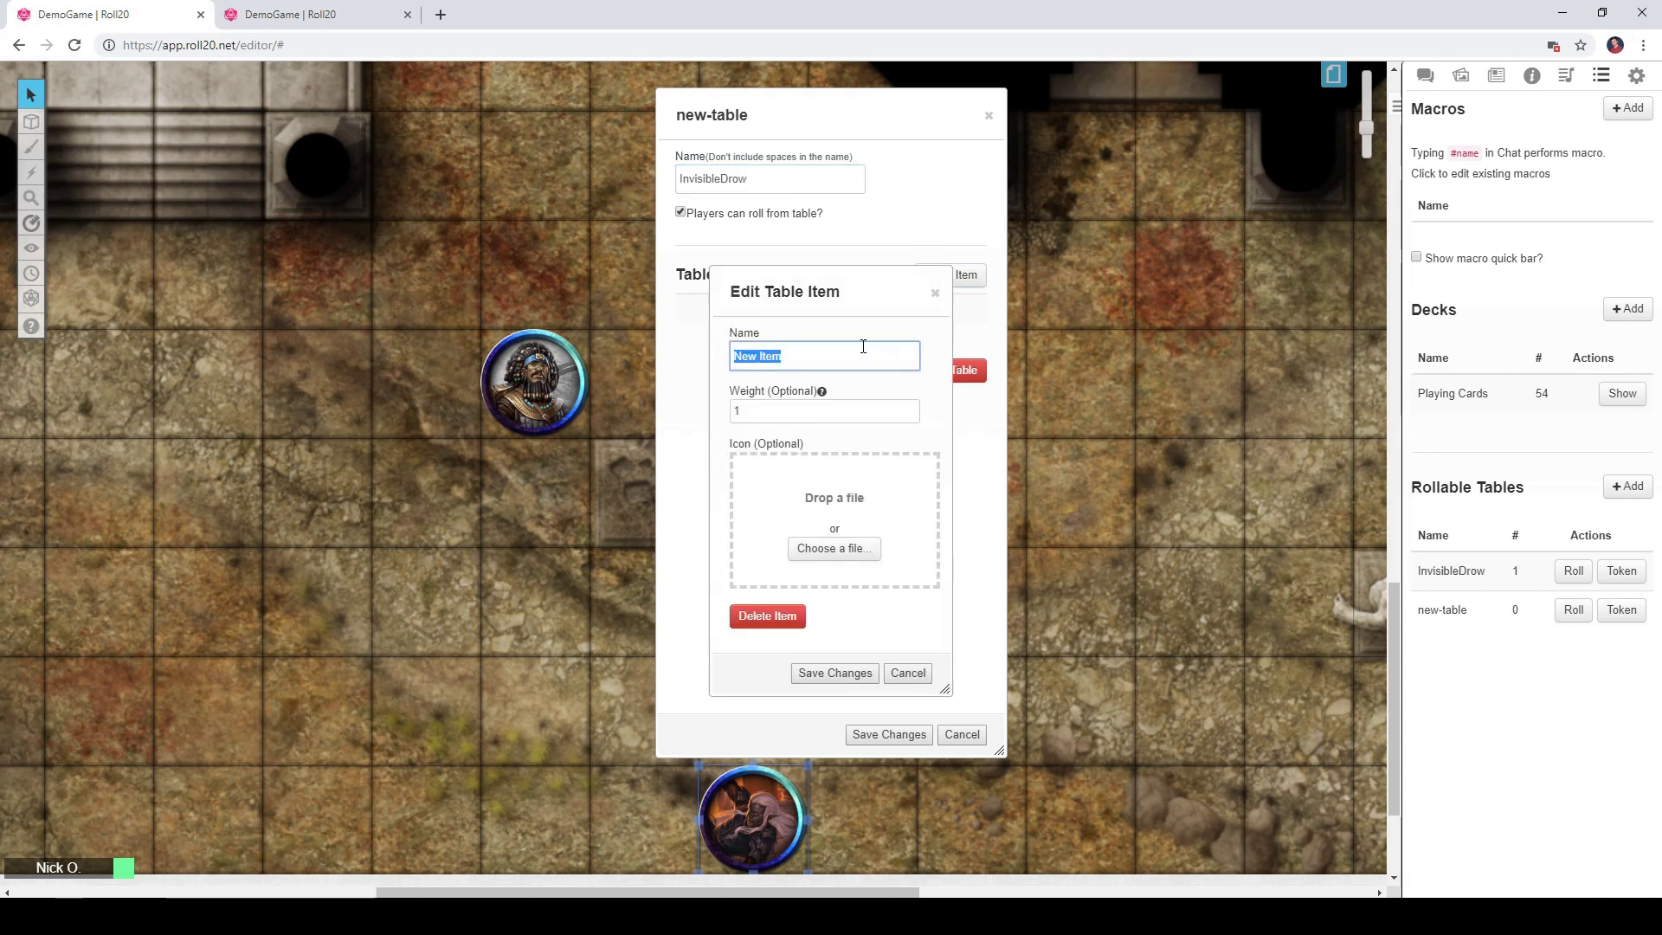
{"action": "type", "text": "DrowImage"}
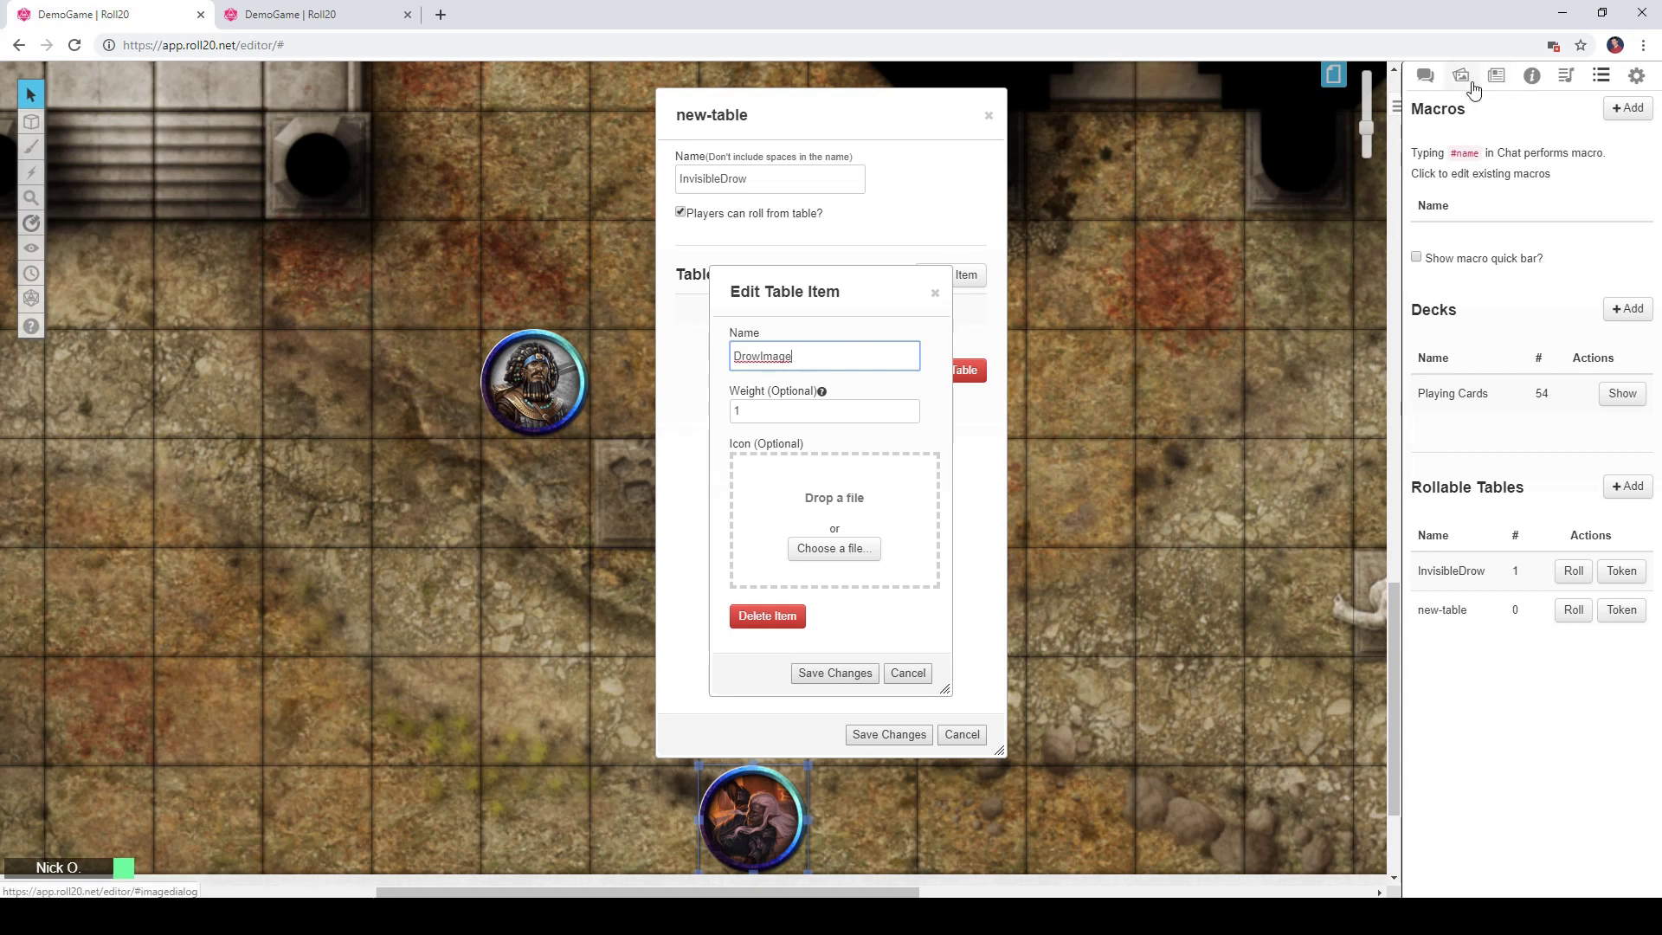
{"action": "left_click", "coordinate": [1473, 89]}
{"action": "left_click_drag", "start_coordinate": [1448, 394], "coordinate": [806, 468]}
{"action": "scroll", "coordinate": [821, 478], "scroll_direction": "down", "scroll_amount": 3}
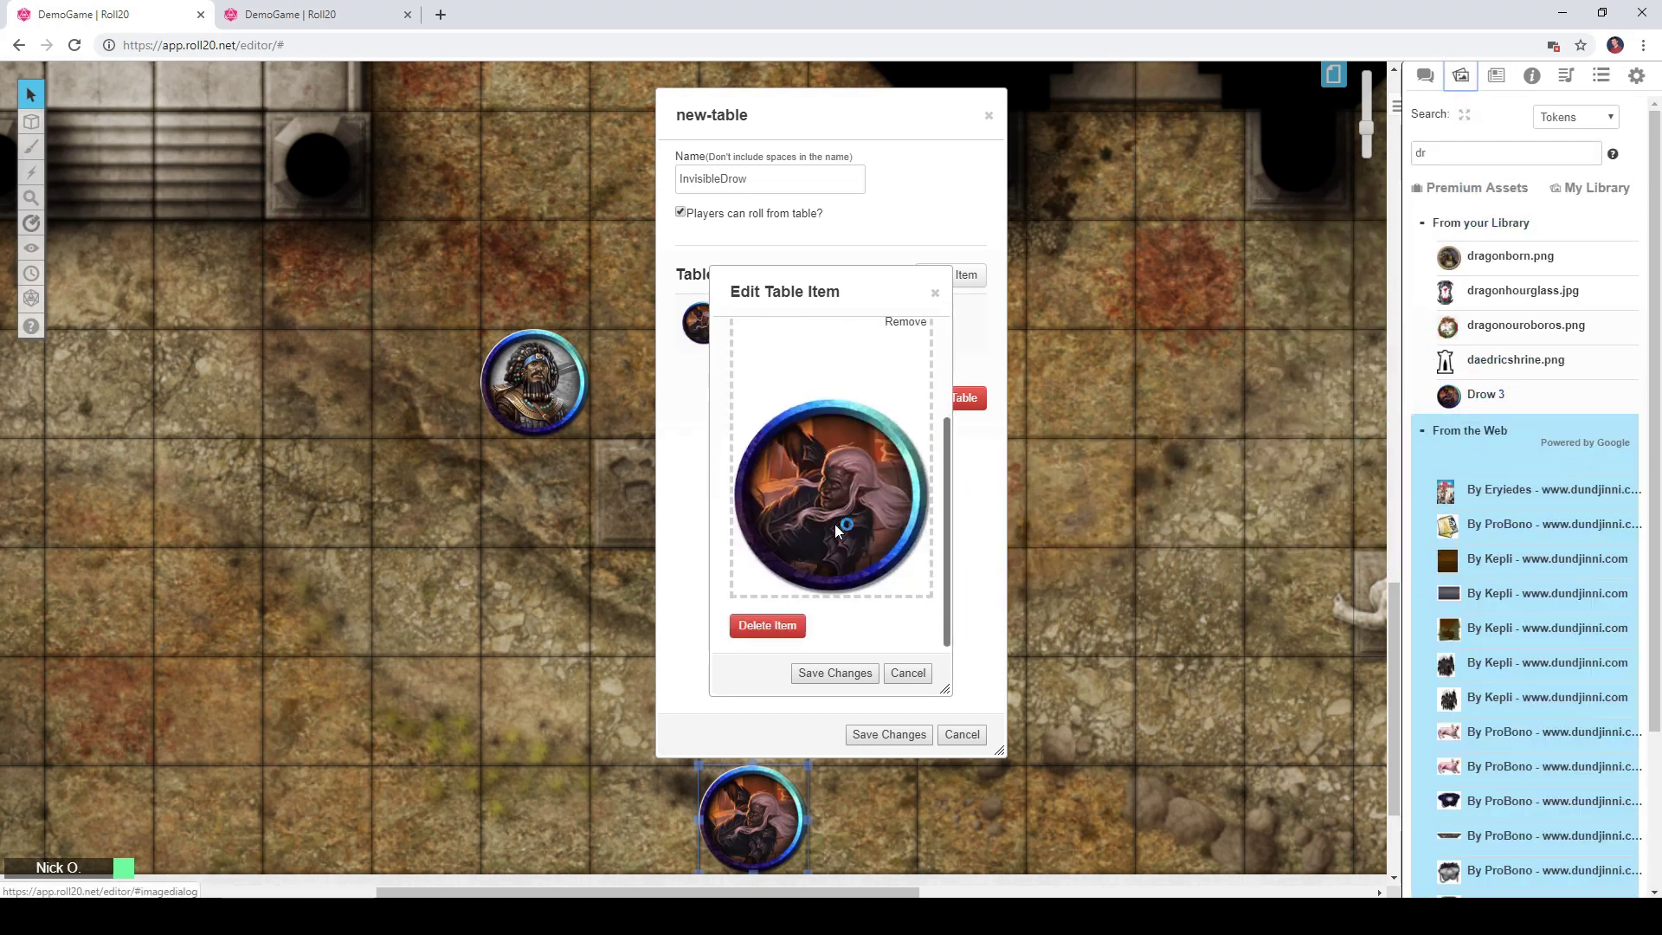
{"action": "left_click", "coordinate": [847, 673]}
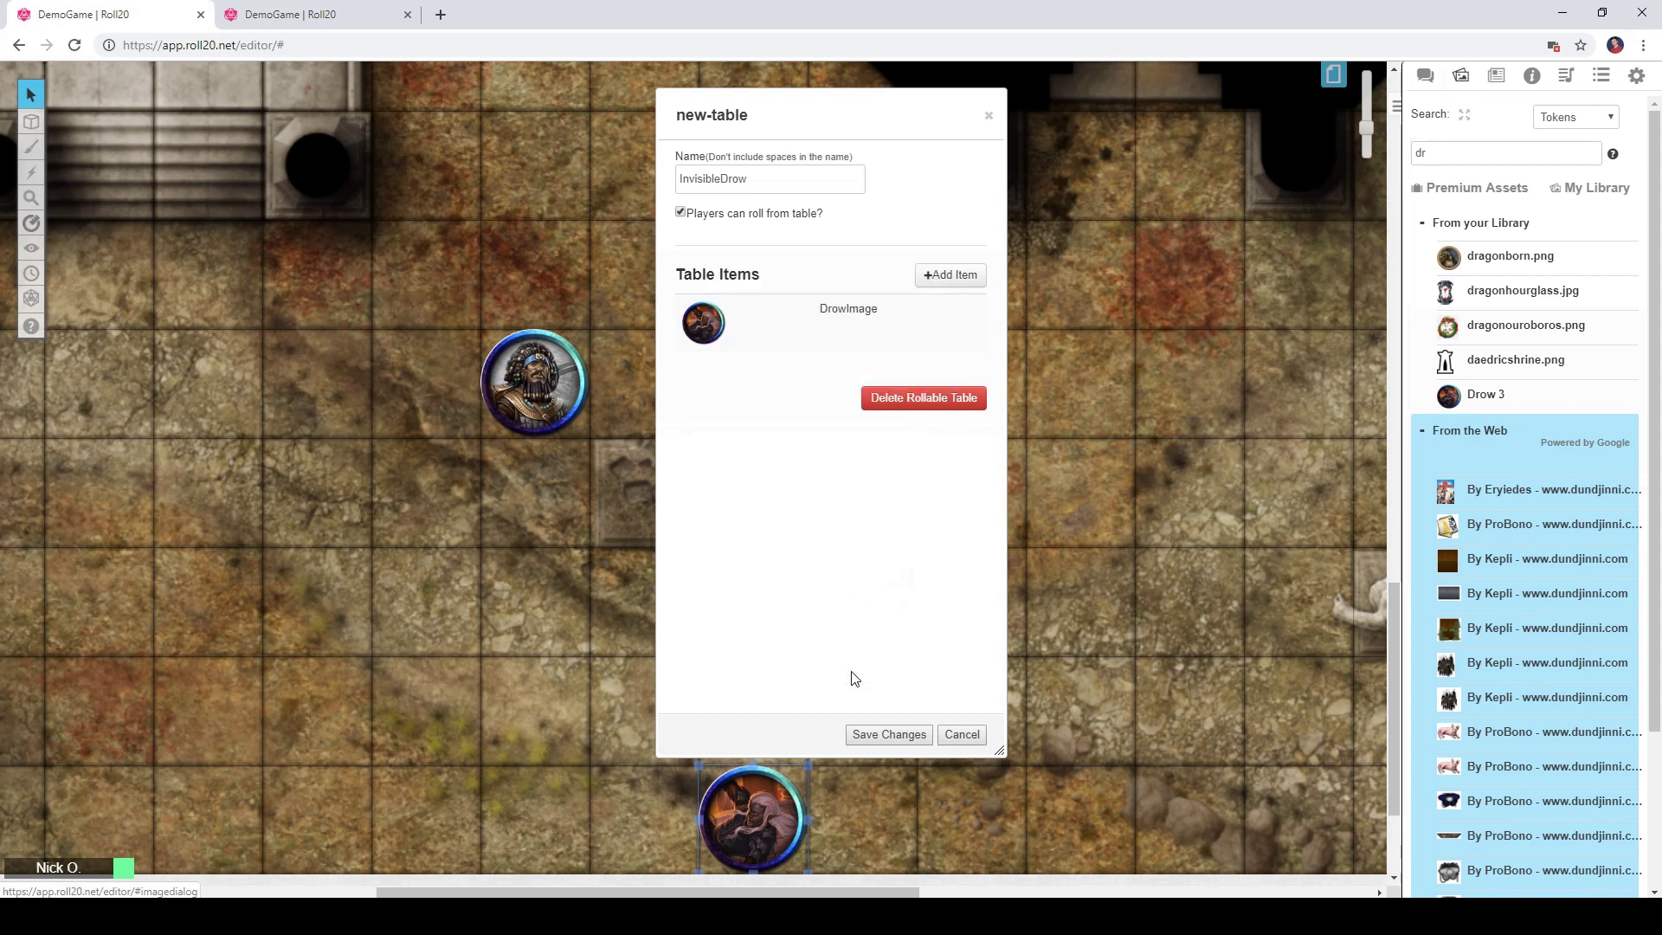
- Add a second table item named InvisibleImage with transparent.png as its icon, and save the item and the table
{"action": "left_click", "coordinate": [951, 275]}
{"action": "type", "text": "Invi"}
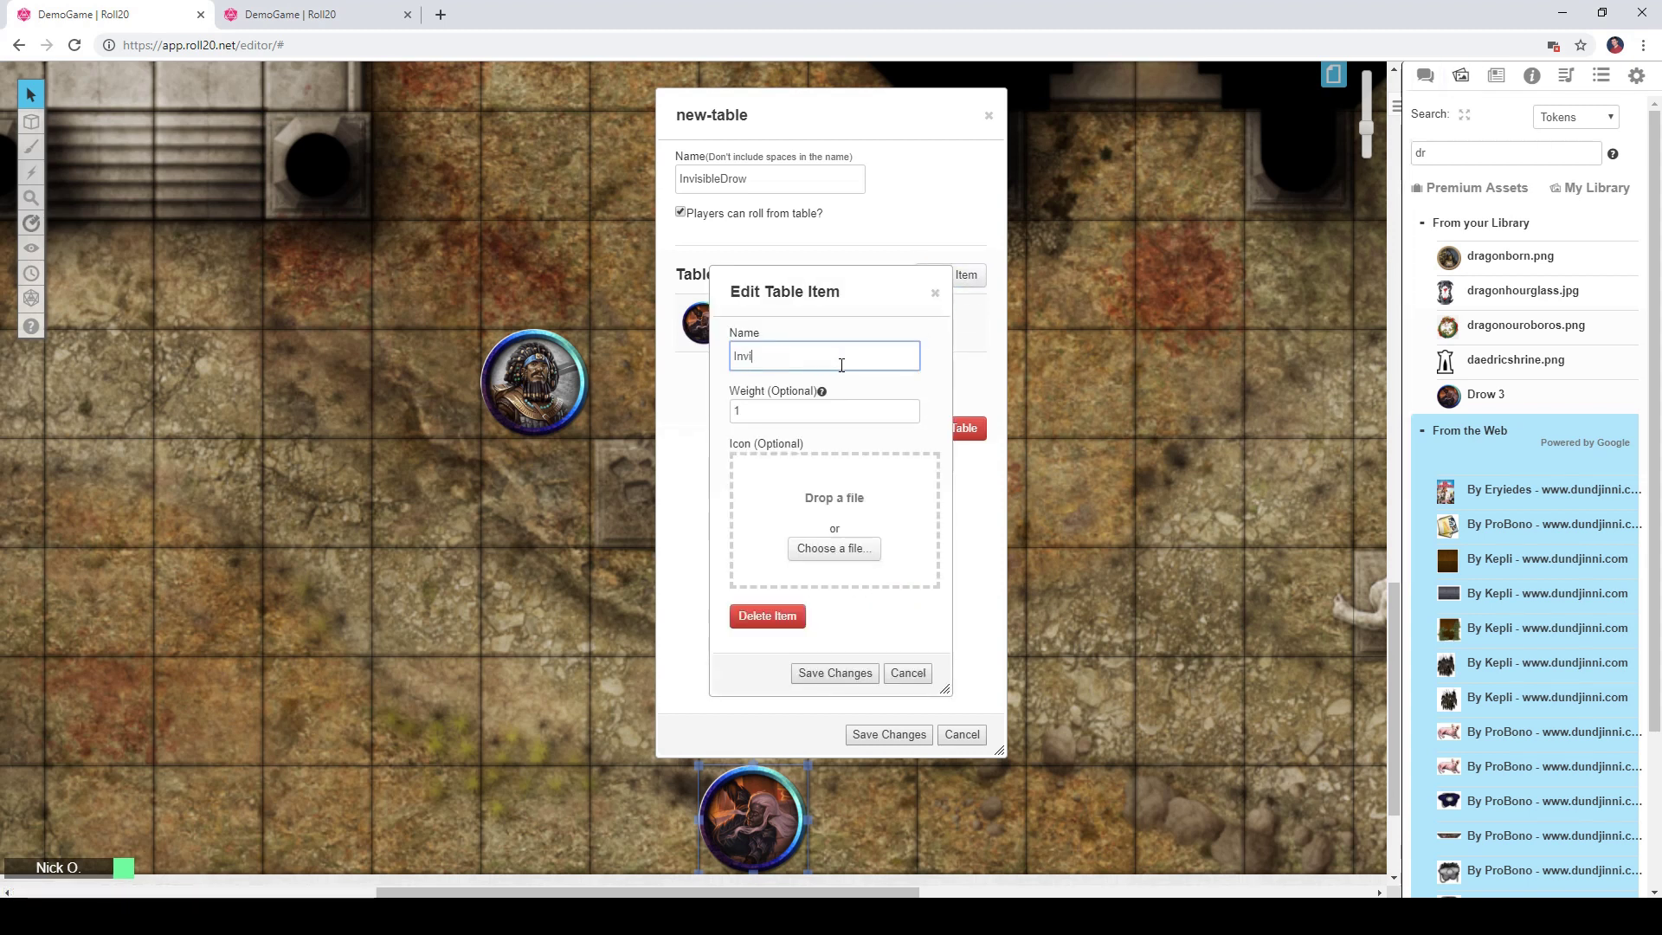
{"action": "type", "text": "sibleImage"}
{"action": "left_click_drag", "start_coordinate": [1441, 152], "coordinate": [1375, 149]}
{"action": "type", "text": "trans"}
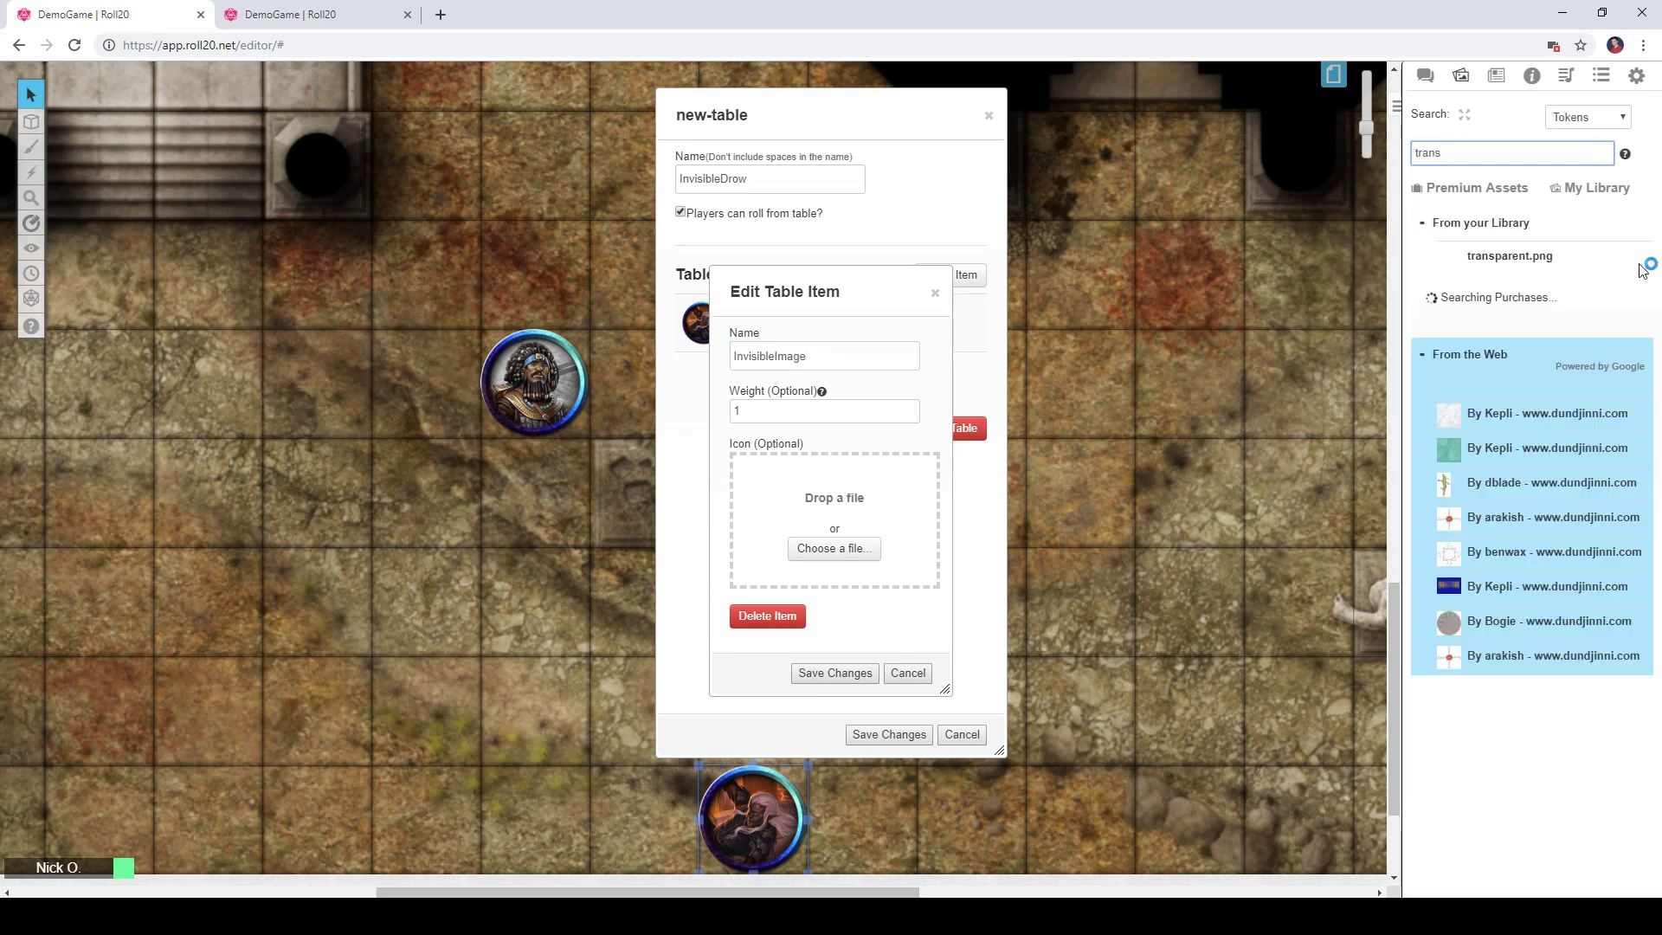
{"action": "left_click_drag", "start_coordinate": [1512, 262], "coordinate": [866, 454]}
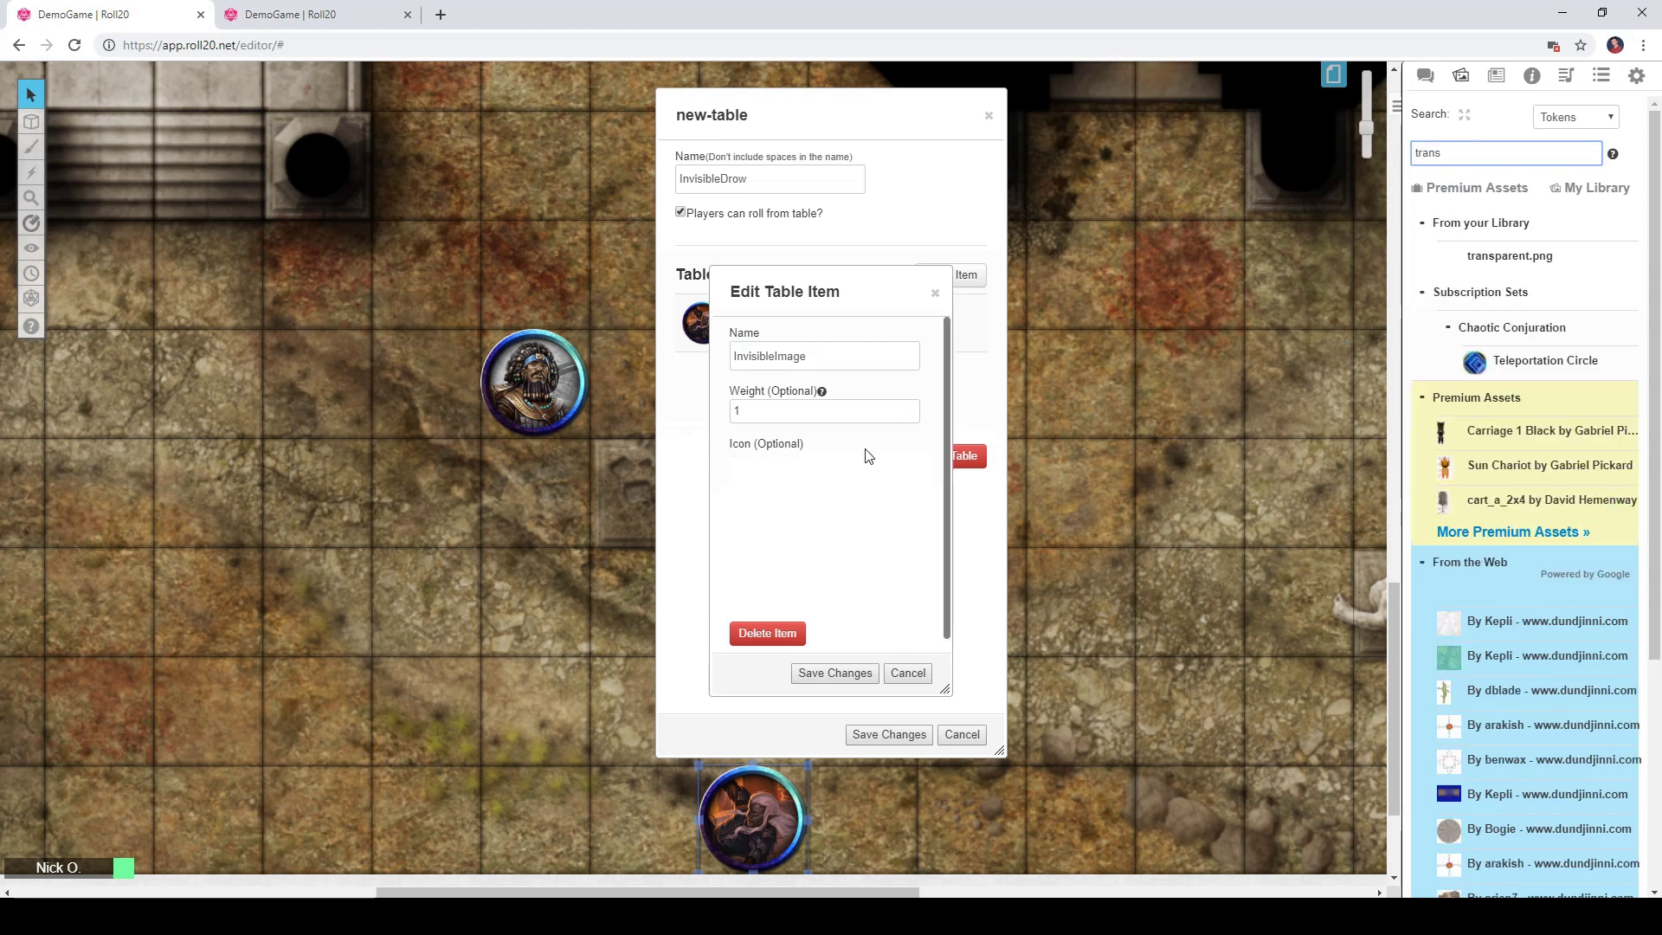
{"action": "left_click", "coordinate": [849, 673]}
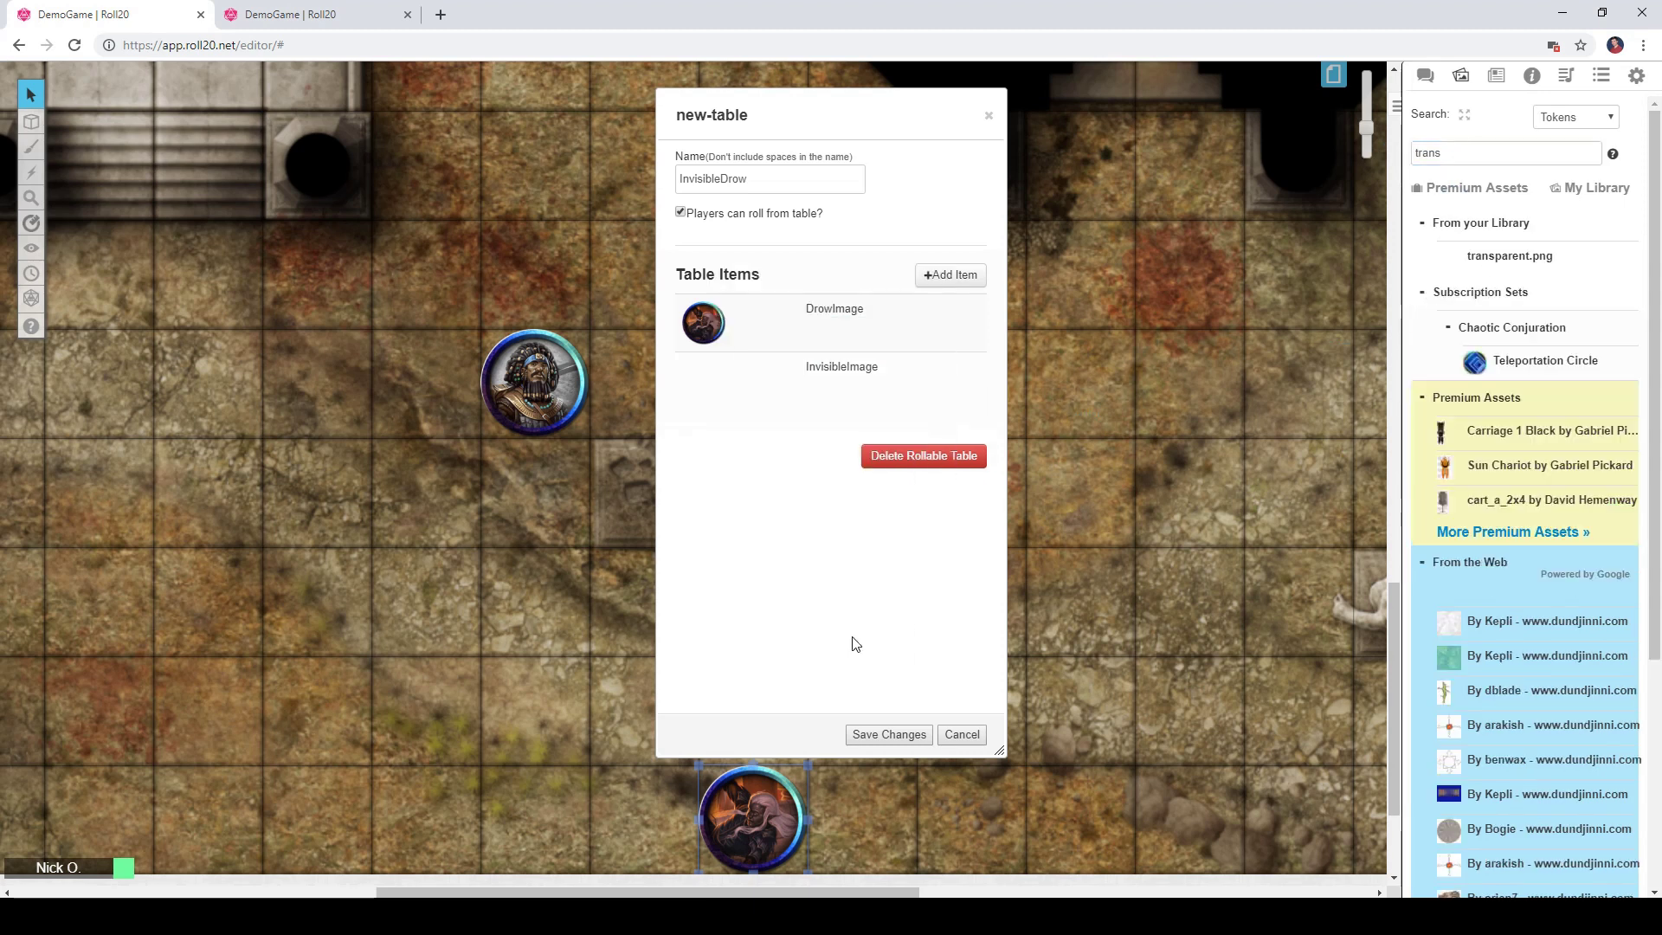
{"action": "left_click", "coordinate": [870, 738]}
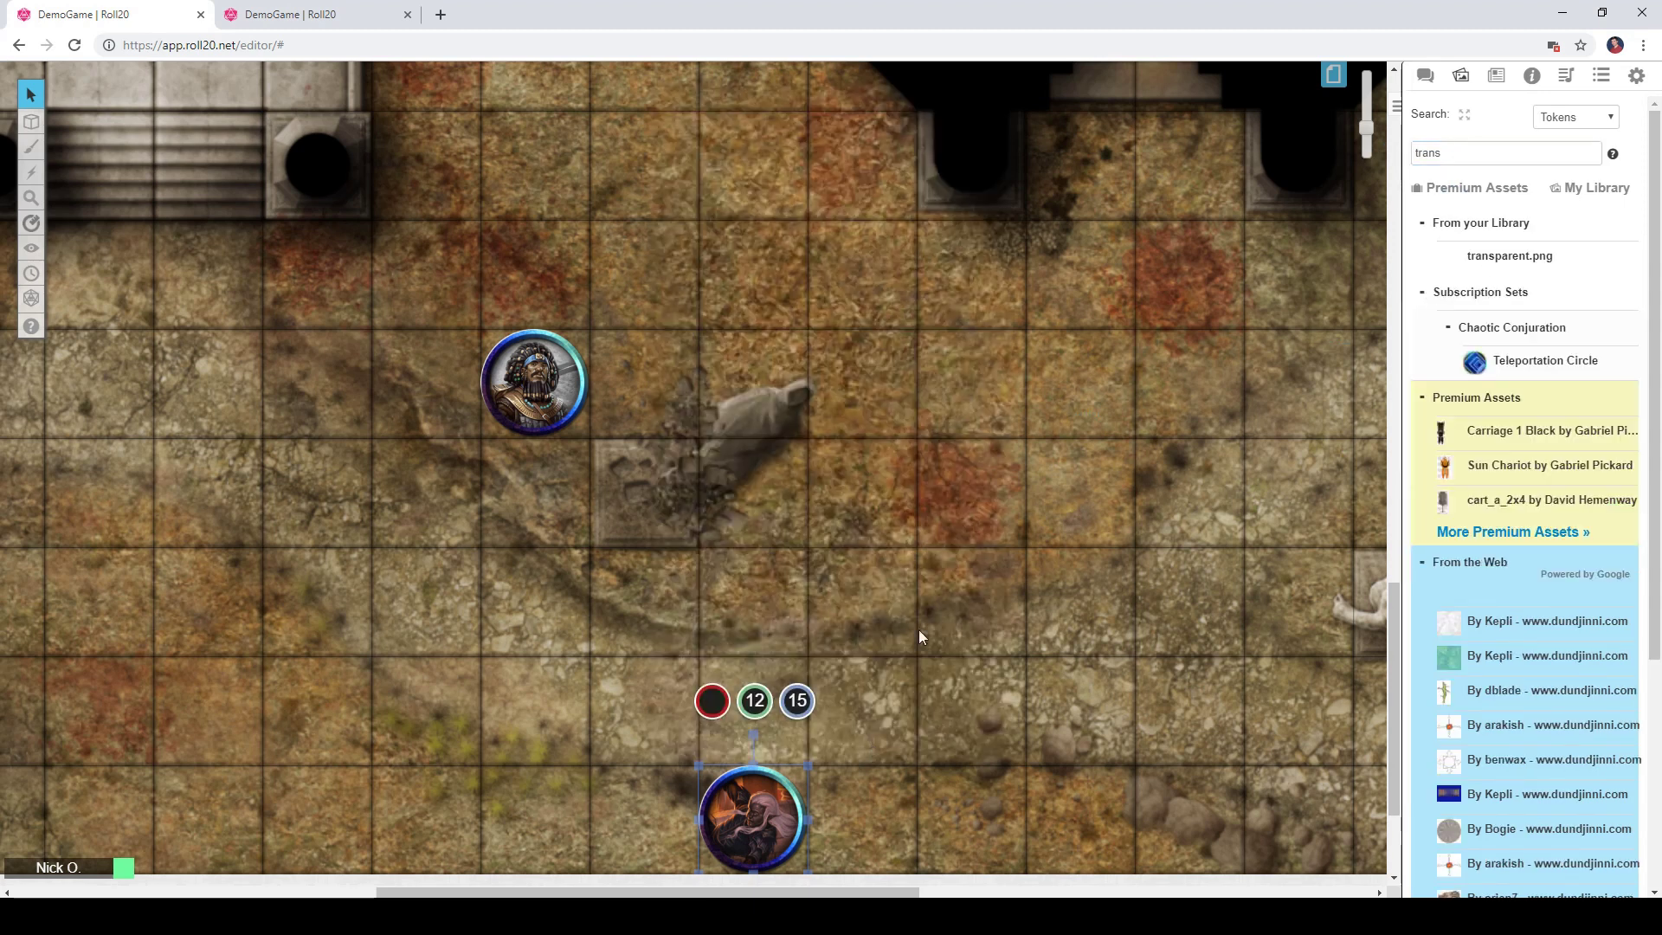
- Delete the existing creature token near the map's lower edge
{"action": "scroll", "coordinate": [935, 483], "scroll_direction": "down", "scroll_amount": 1}
{"action": "left_click", "coordinate": [869, 613]}
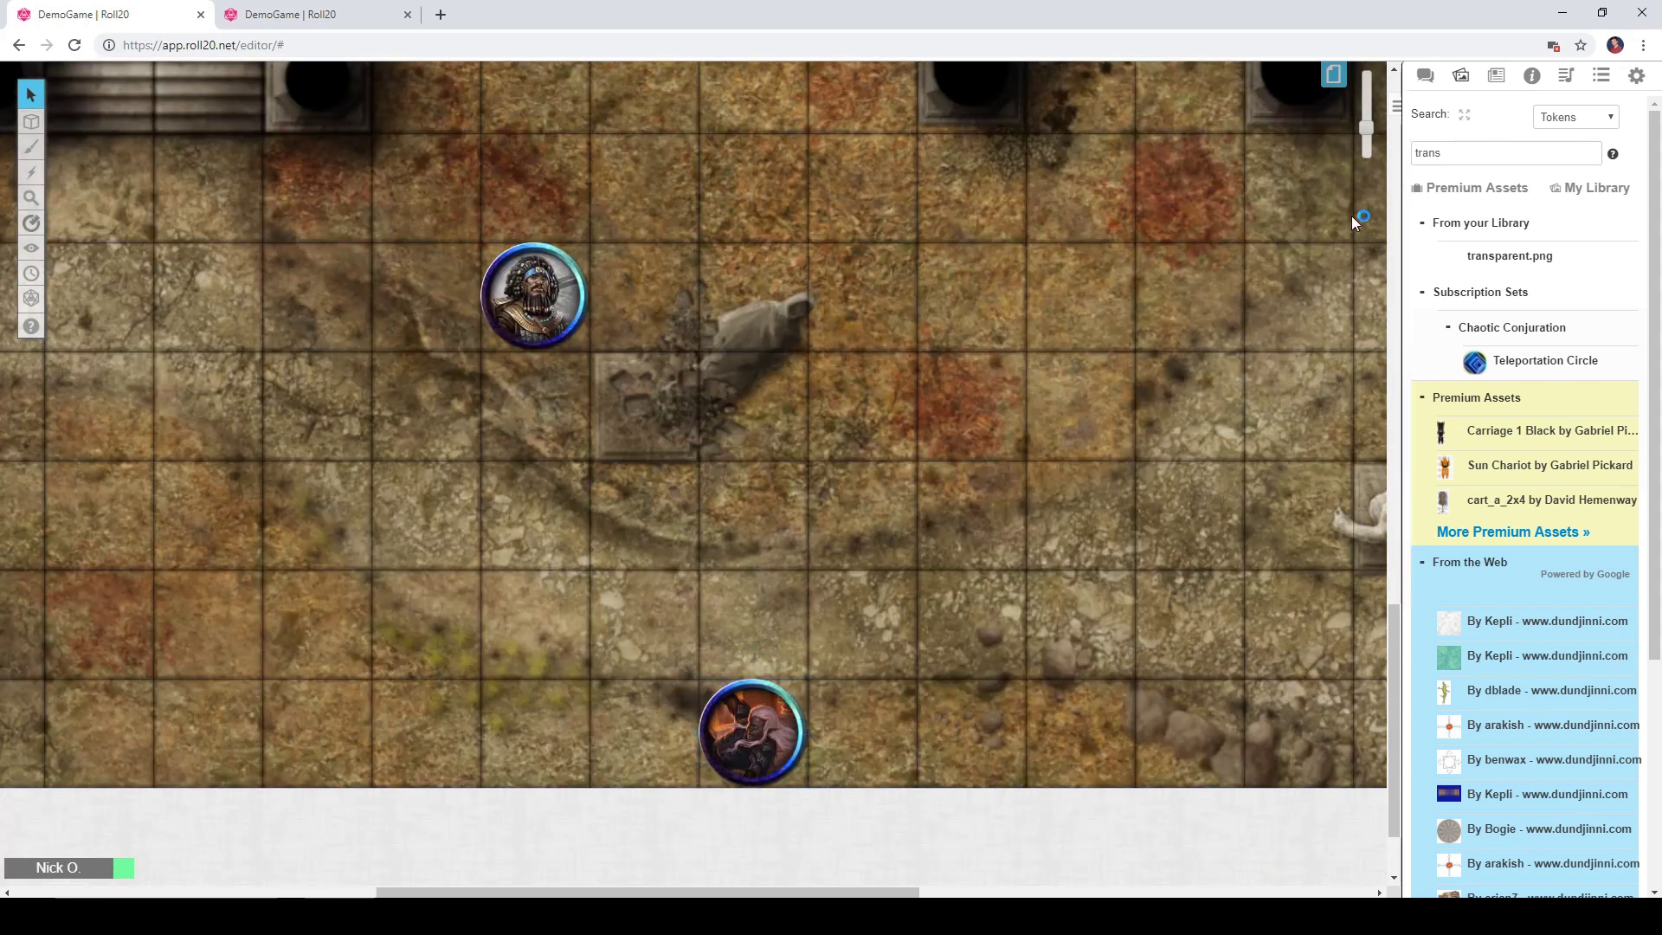
{"action": "left_click", "coordinate": [722, 725]}
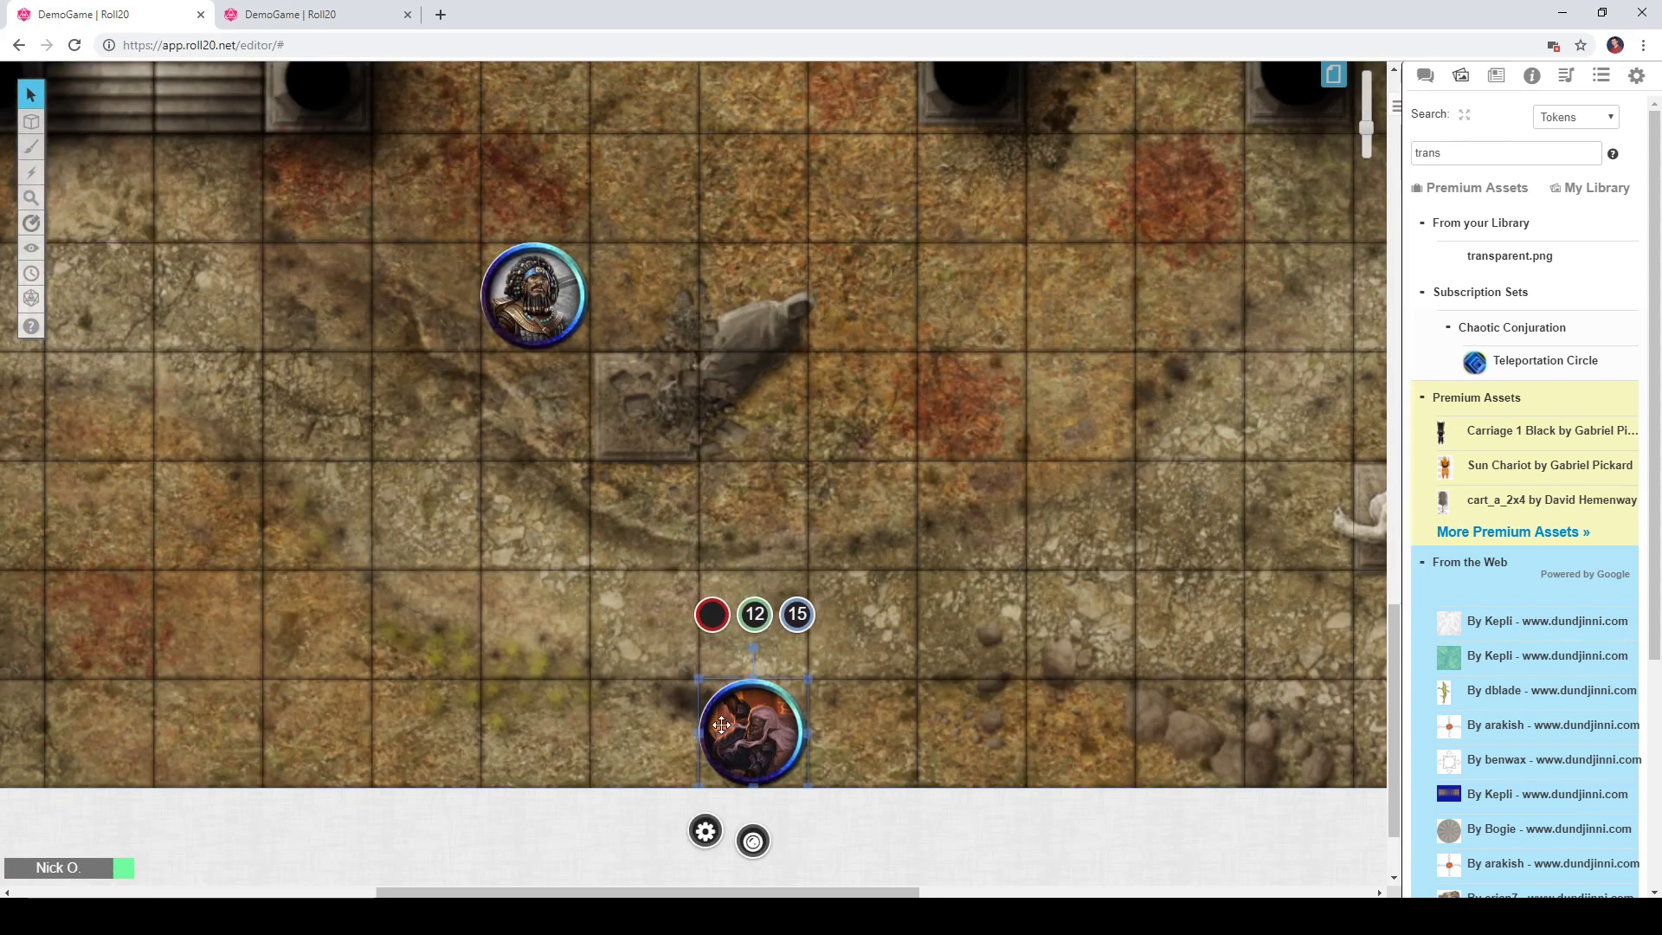
{"action": "key", "text": "Delete"}
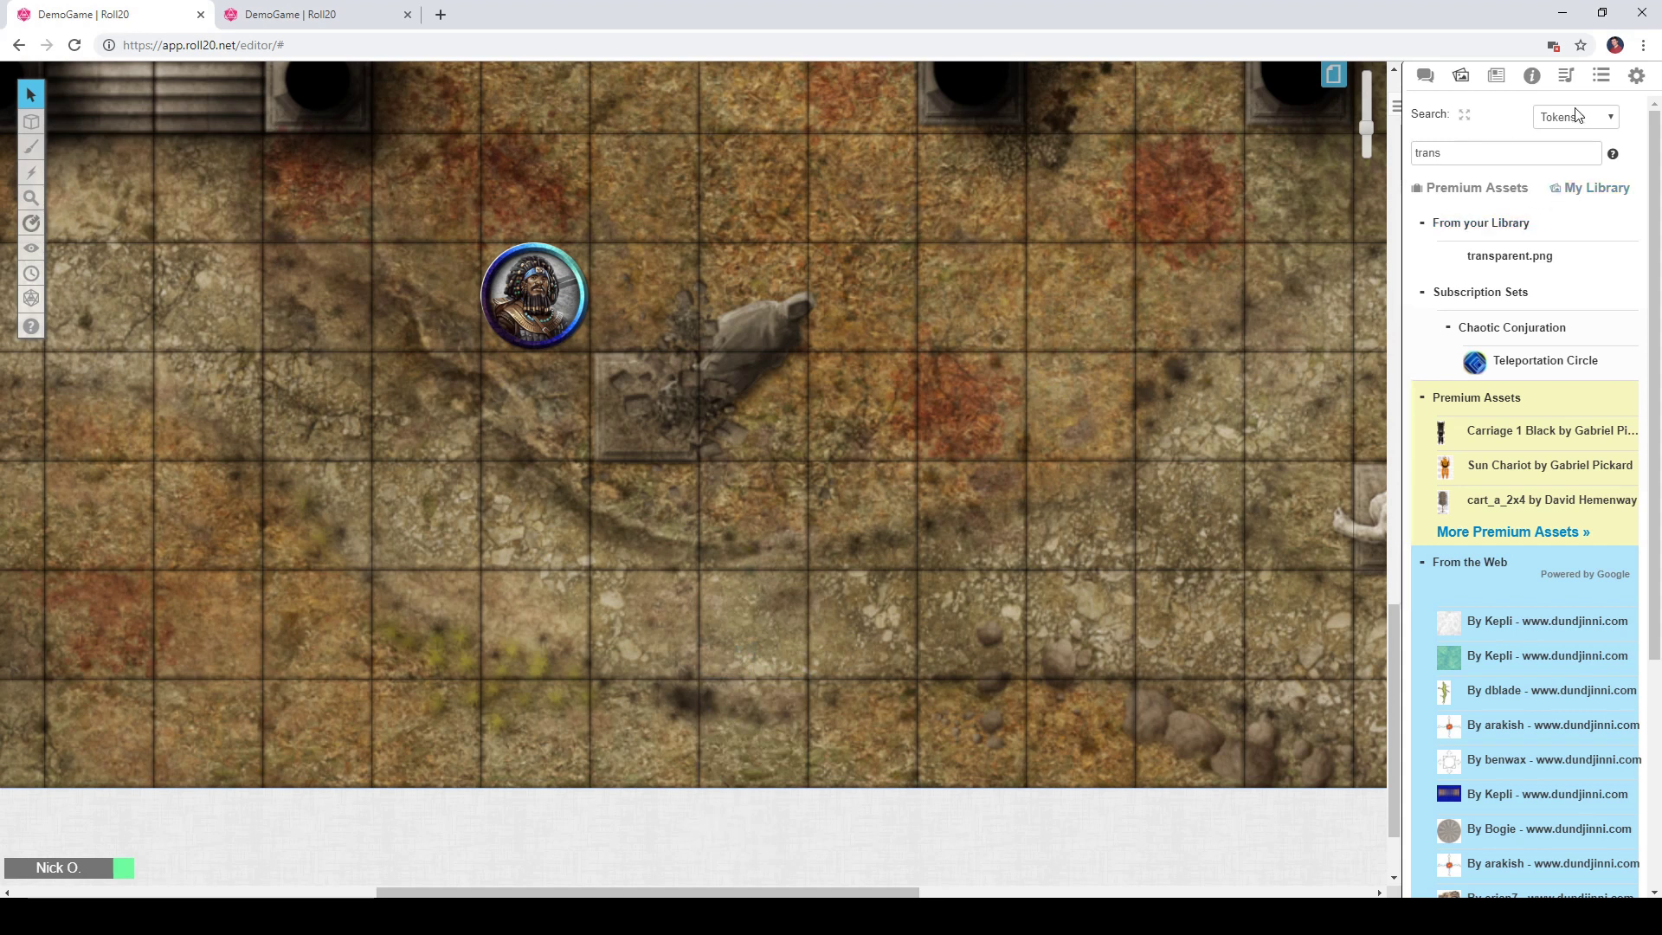
- Create a token from the InvisibleDrow table and place it two squares to the right of the hero
{"action": "left_click", "coordinate": [1601, 75]}
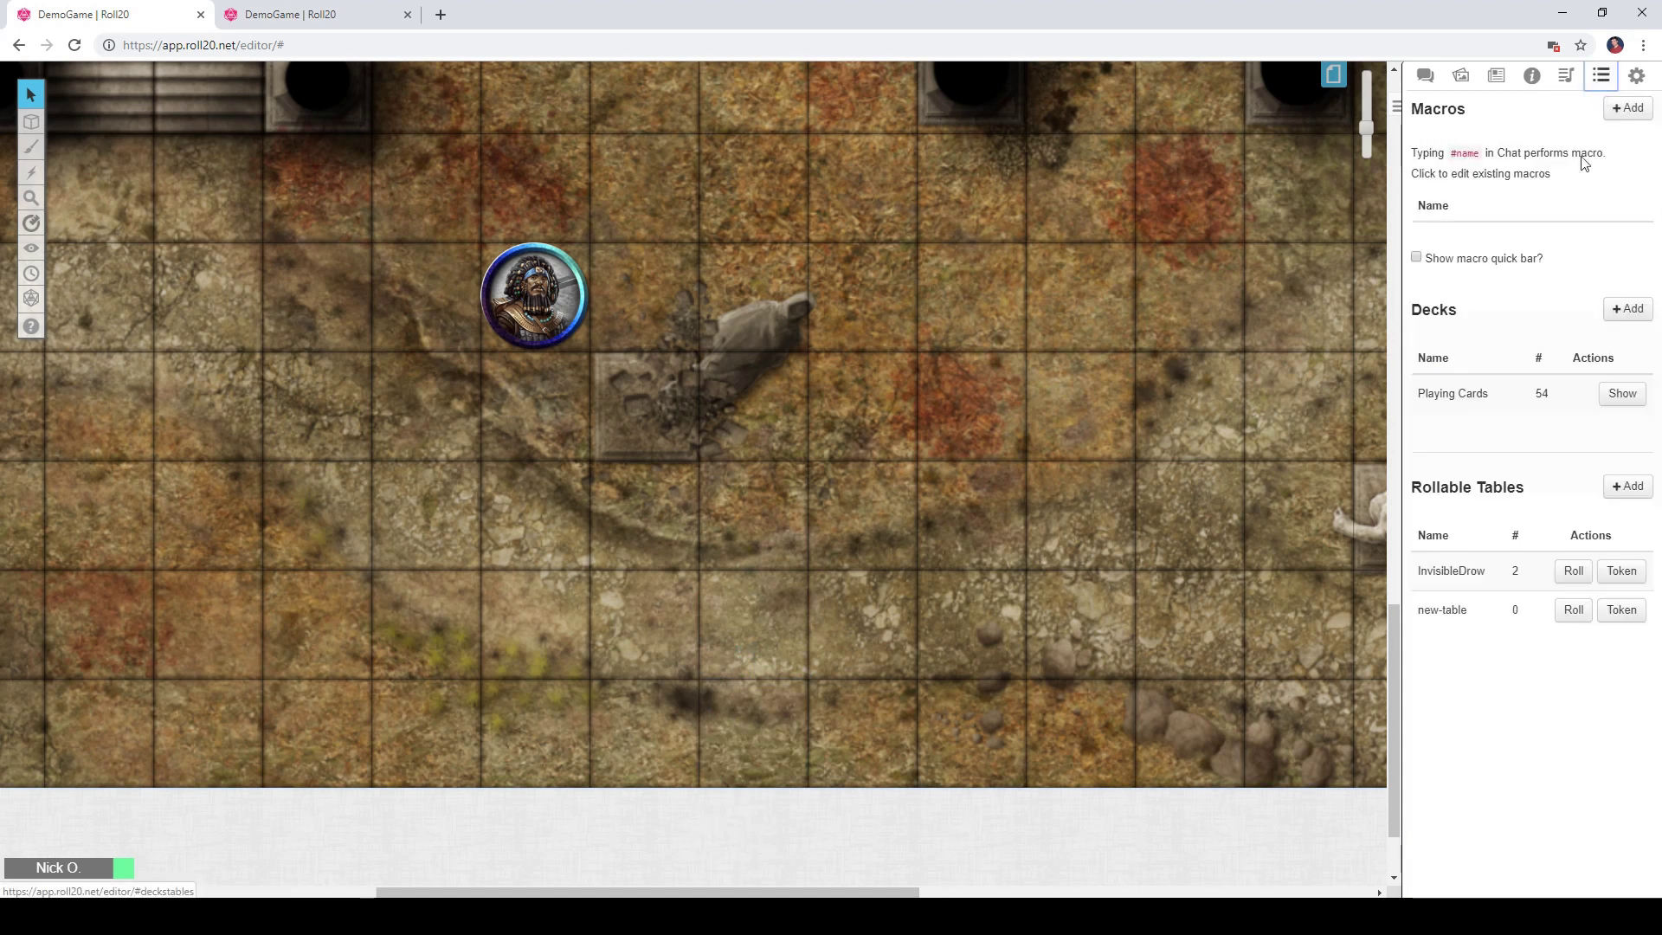
{"action": "left_click", "coordinate": [1451, 572]}
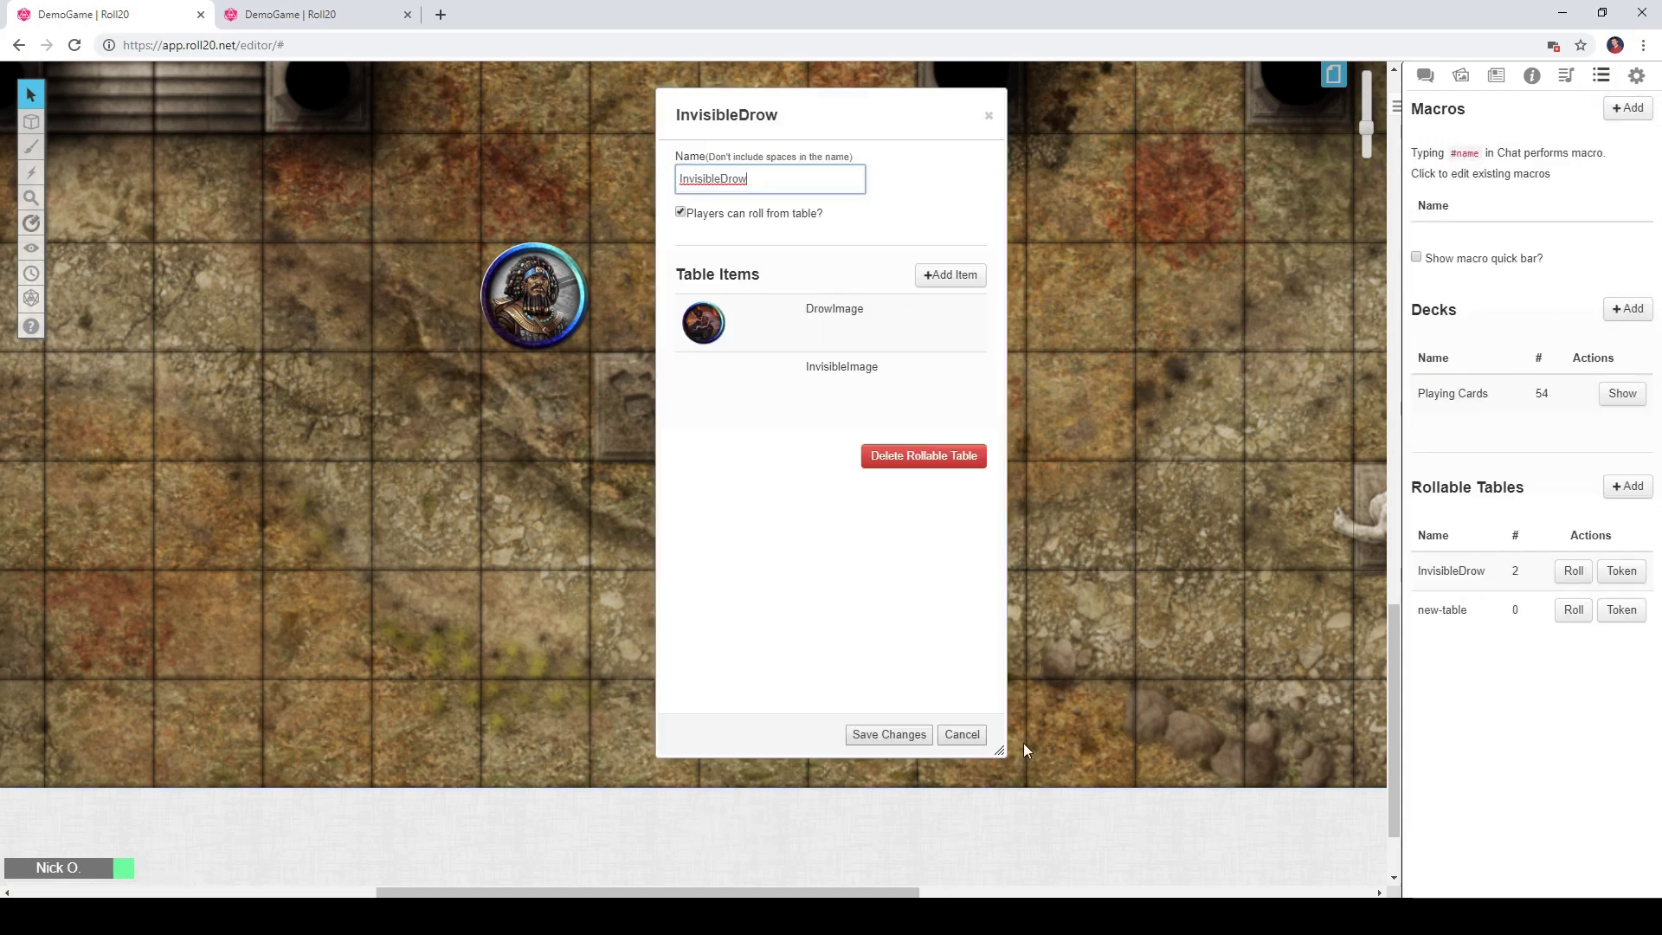
{"action": "left_click", "coordinate": [966, 736]}
{"action": "left_click", "coordinate": [1622, 570]}
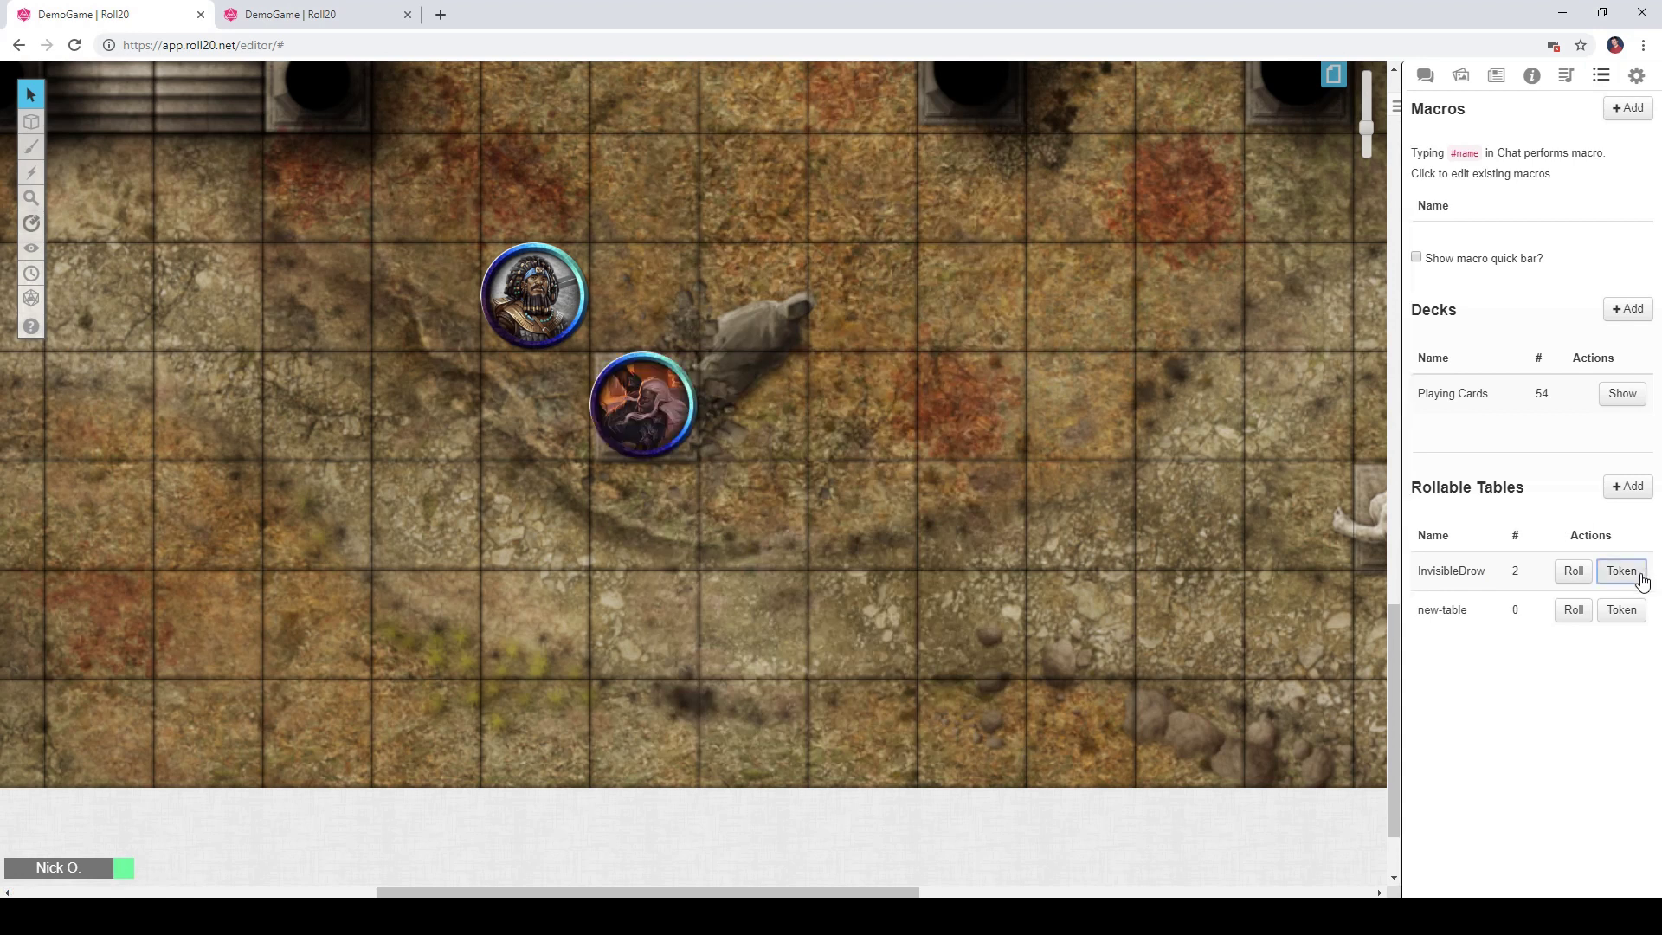
{"action": "left_click_drag", "start_coordinate": [651, 407], "coordinate": [758, 319]}
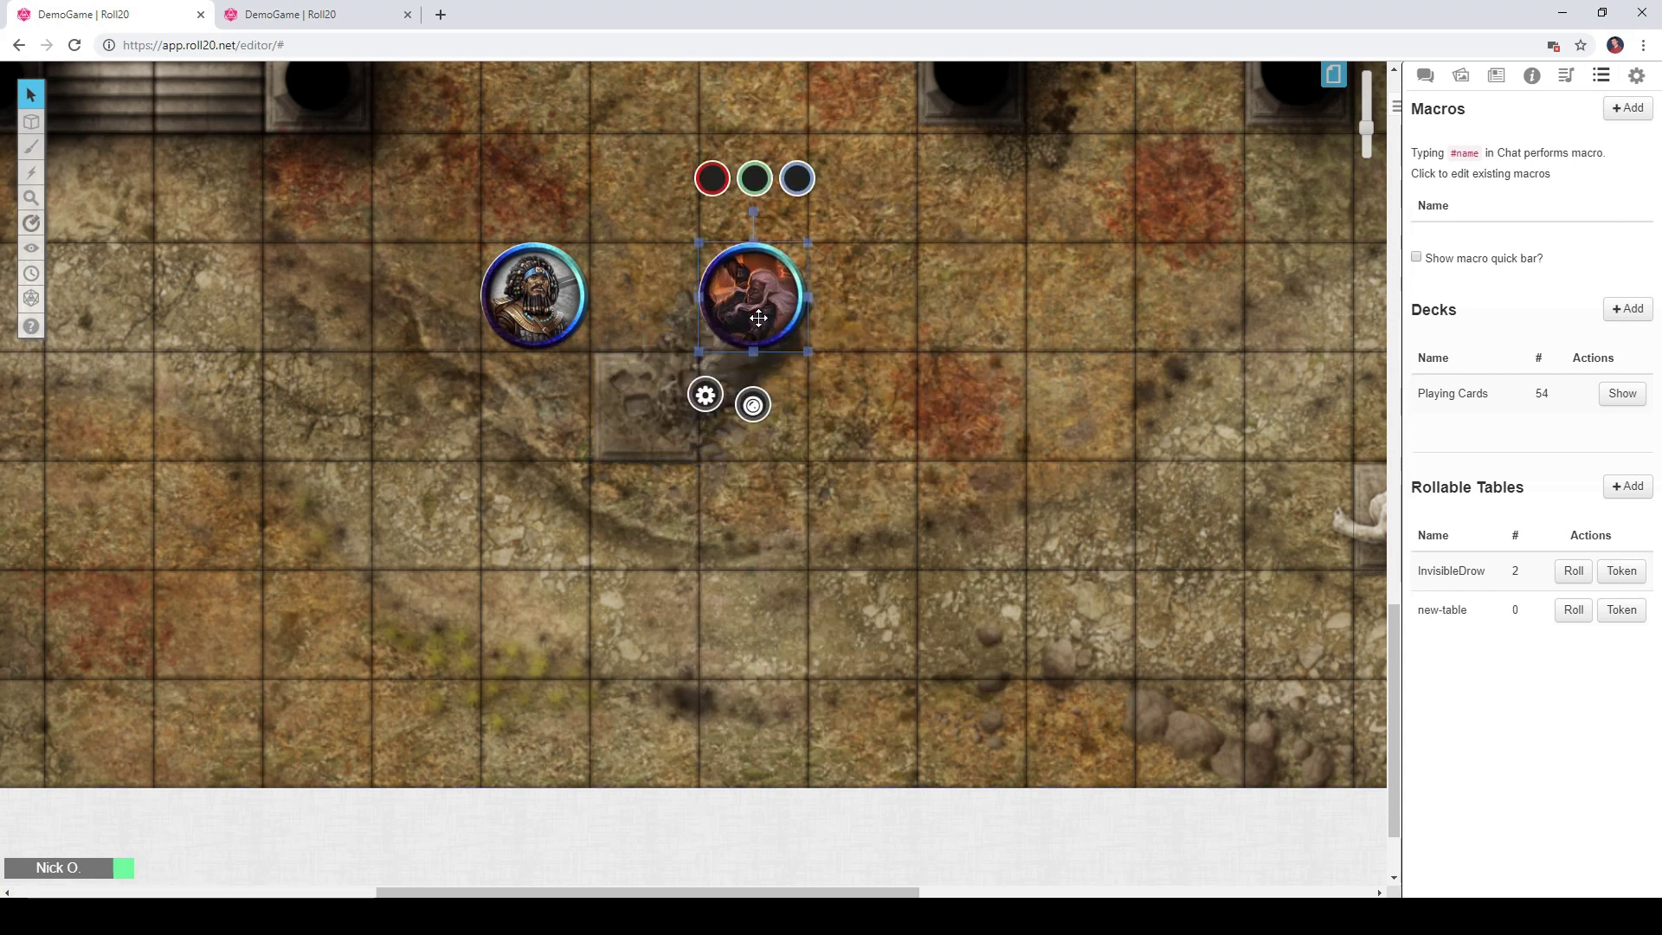
- Make the new drow token represent the Jarlazon character and save the token settings
{"action": "double_click", "coordinate": [759, 319]}
{"action": "left_click", "coordinate": [737, 226]}
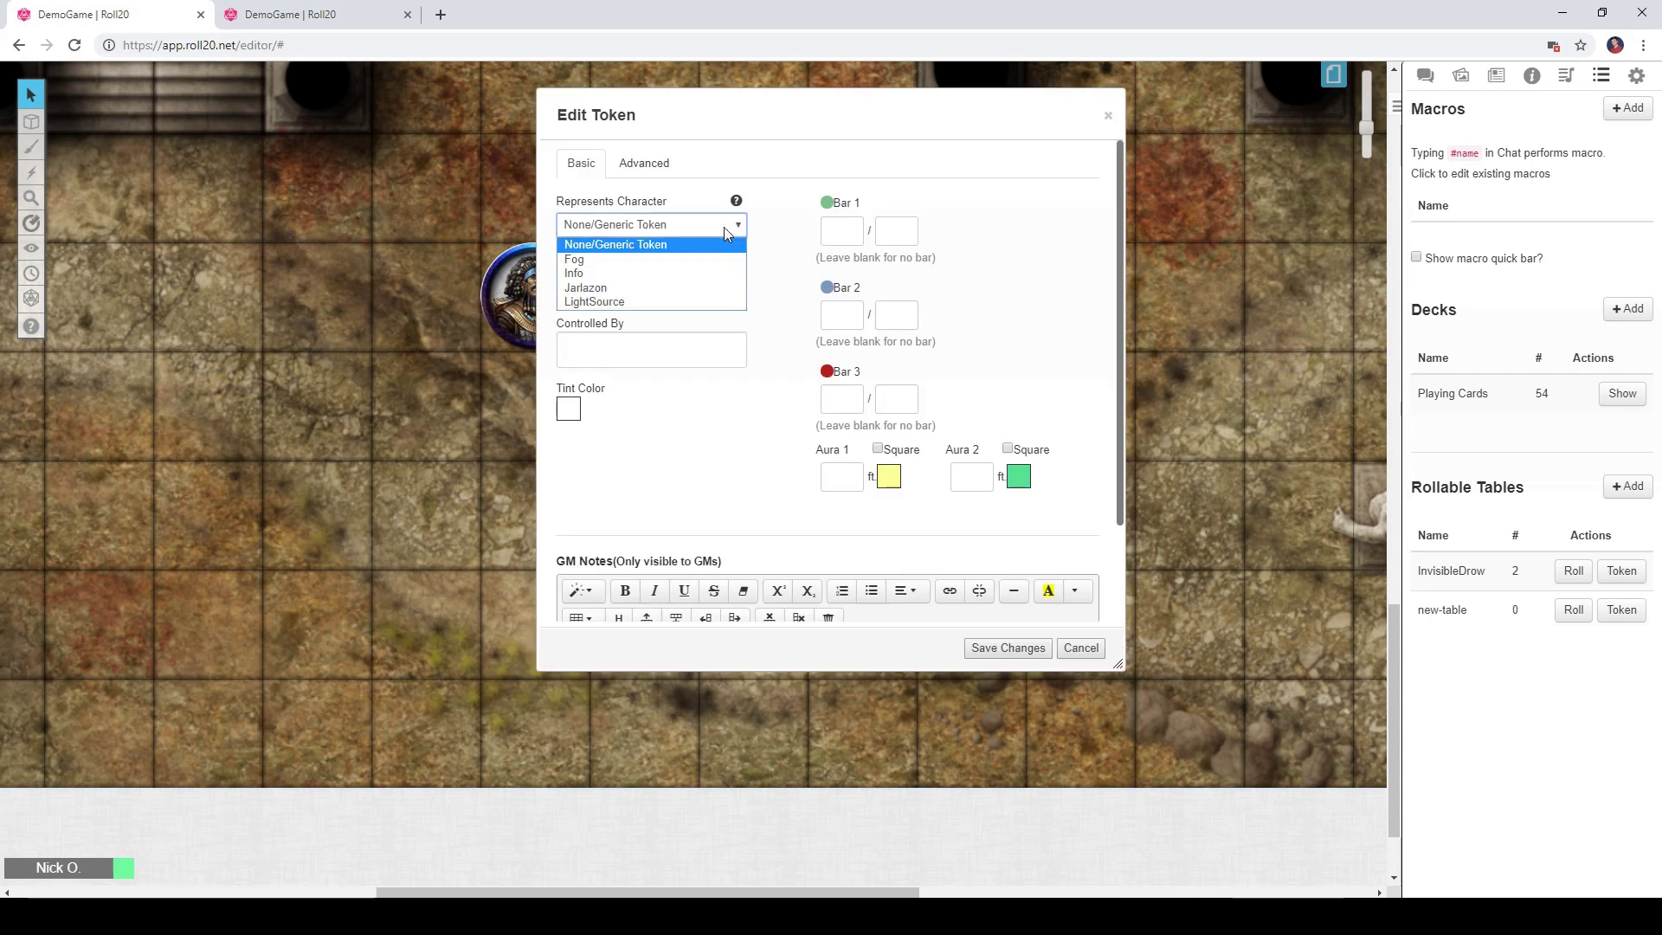
{"action": "left_click", "coordinate": [648, 288]}
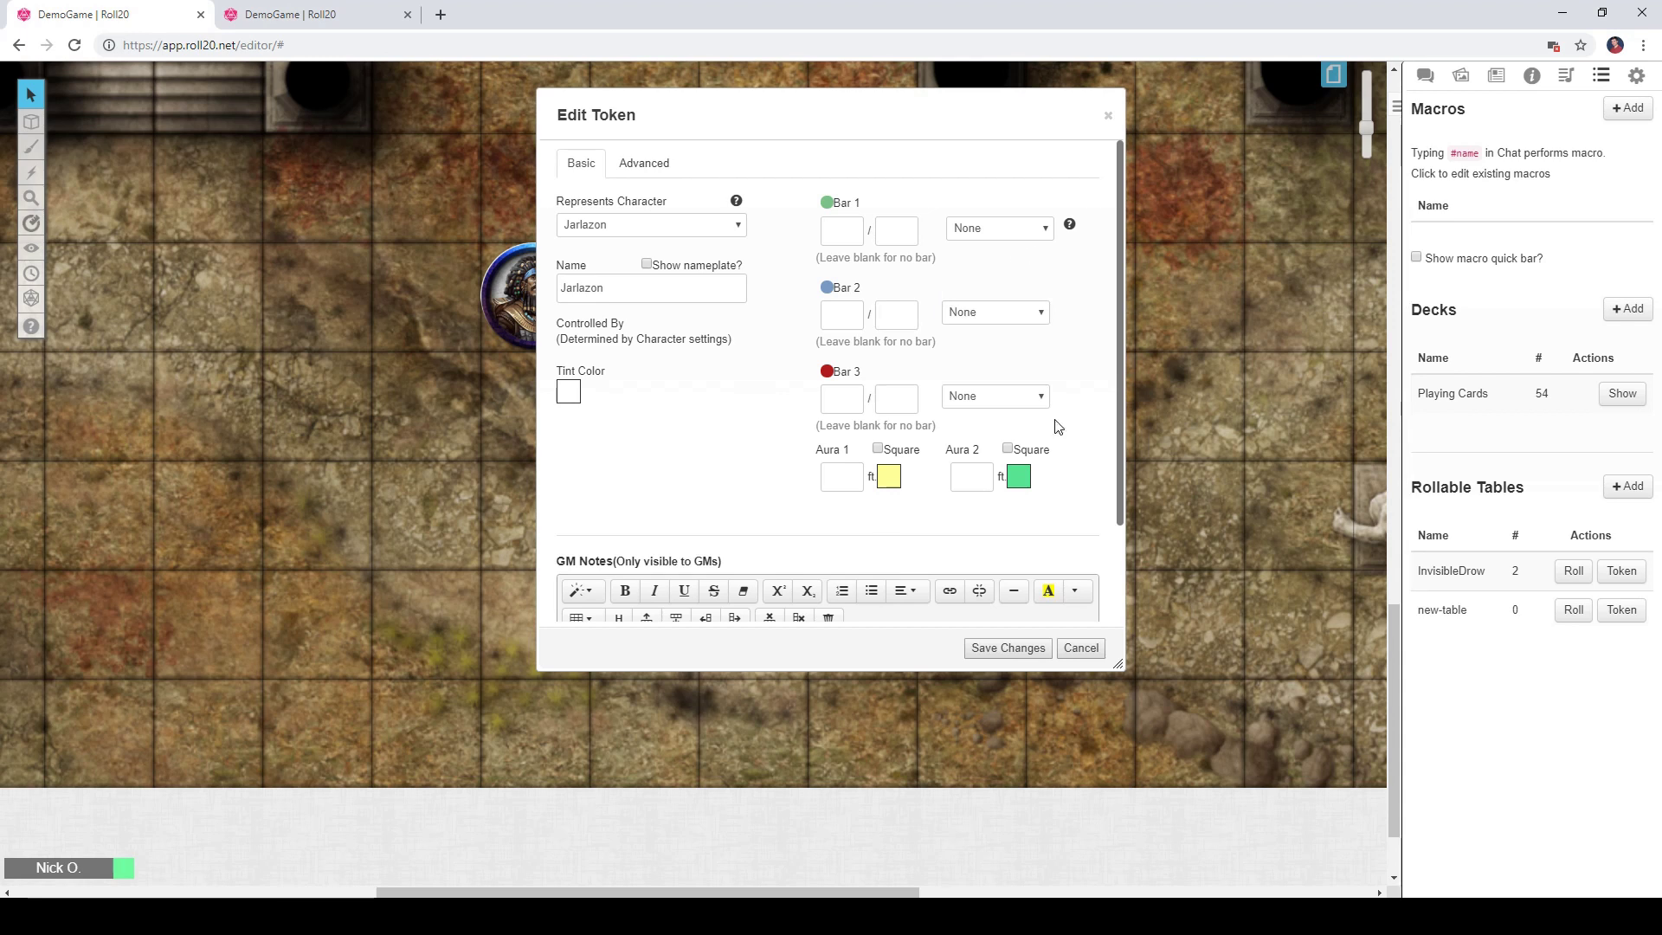
{"action": "left_click", "coordinate": [989, 651]}
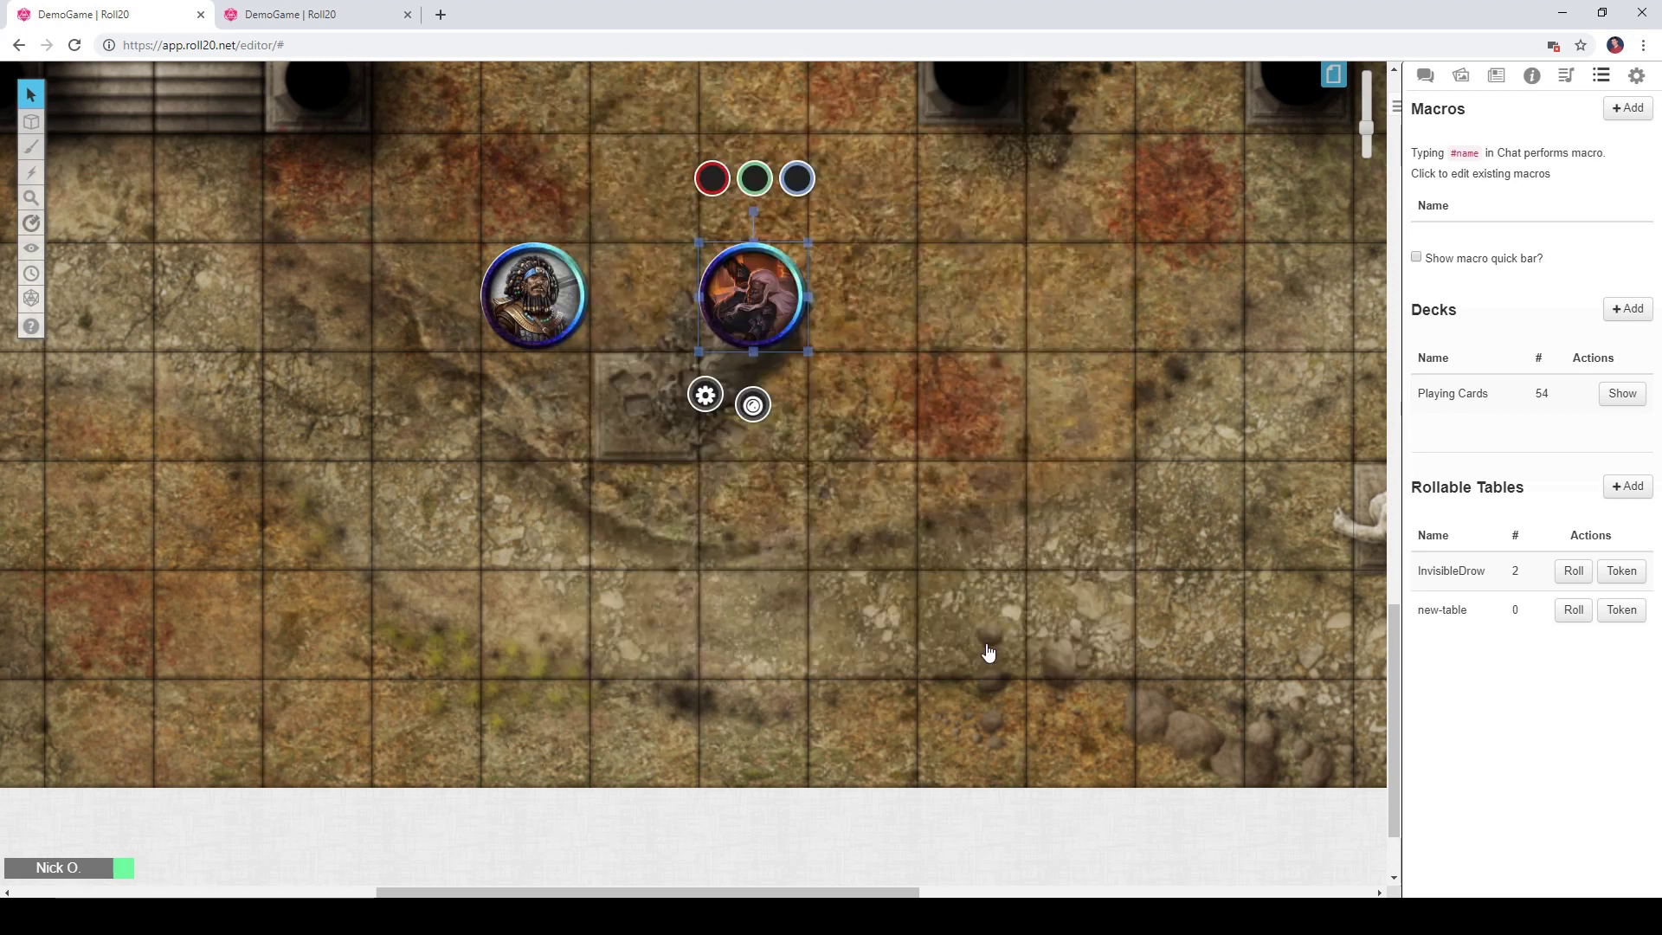
- Switch the multi-sided drow token to its transparent side
{"action": "right_click", "coordinate": [777, 309]}
{"action": "mouse_move", "coordinate": [825, 312]}
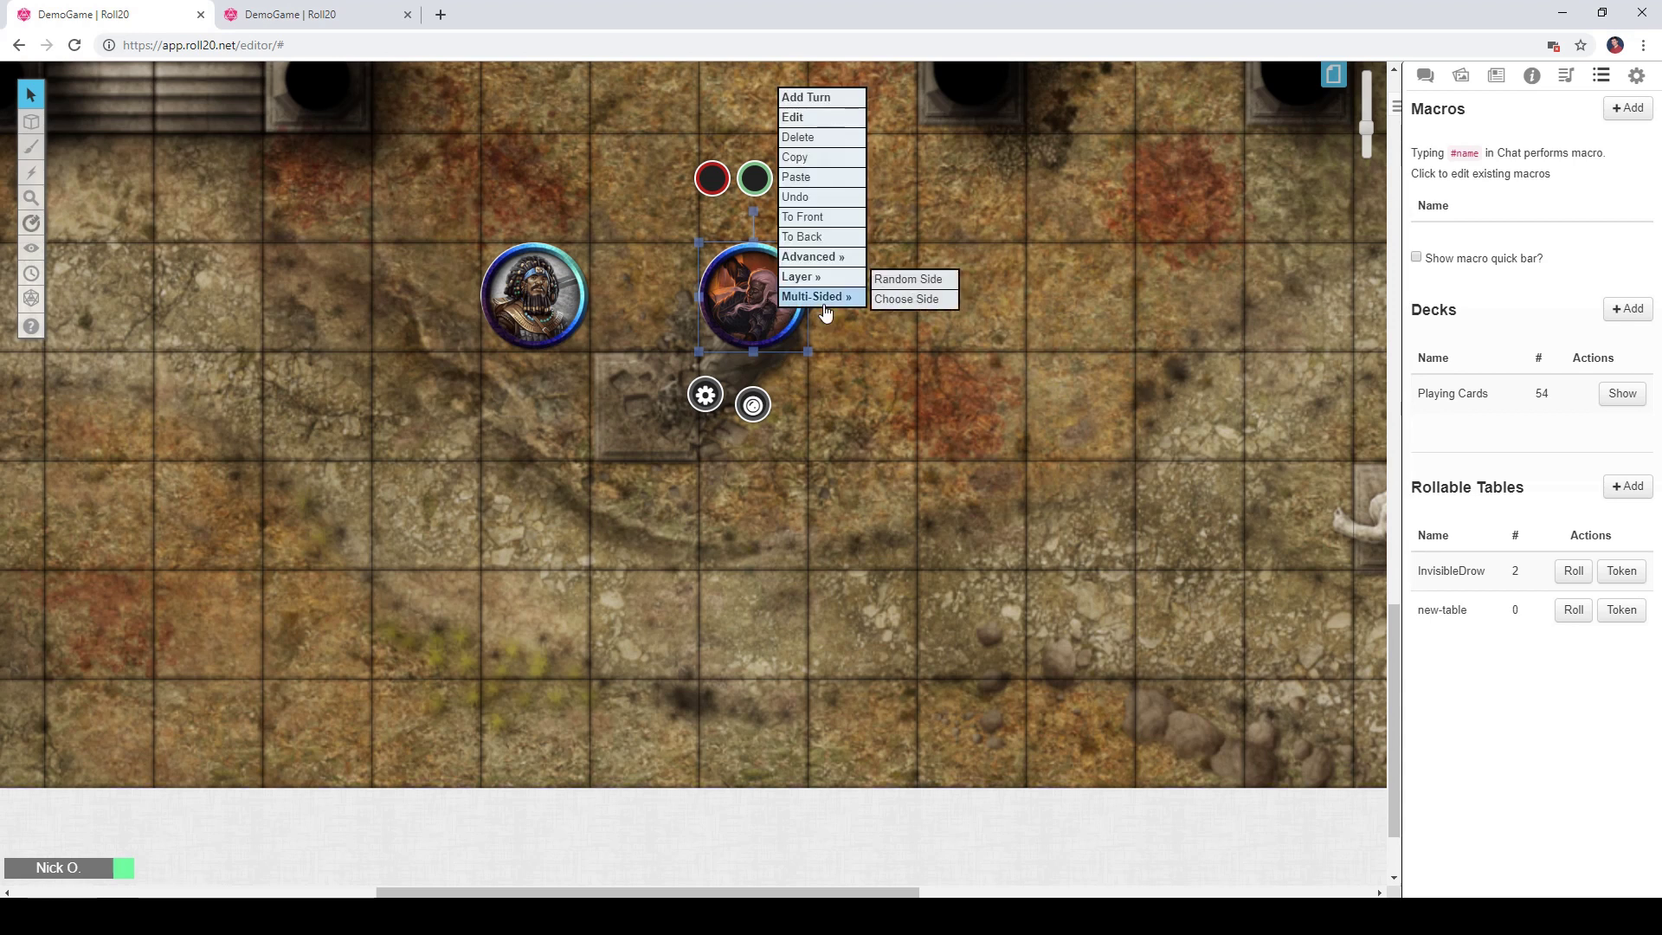
{"action": "left_click", "coordinate": [904, 299]}
{"action": "left_click", "coordinate": [945, 500]}
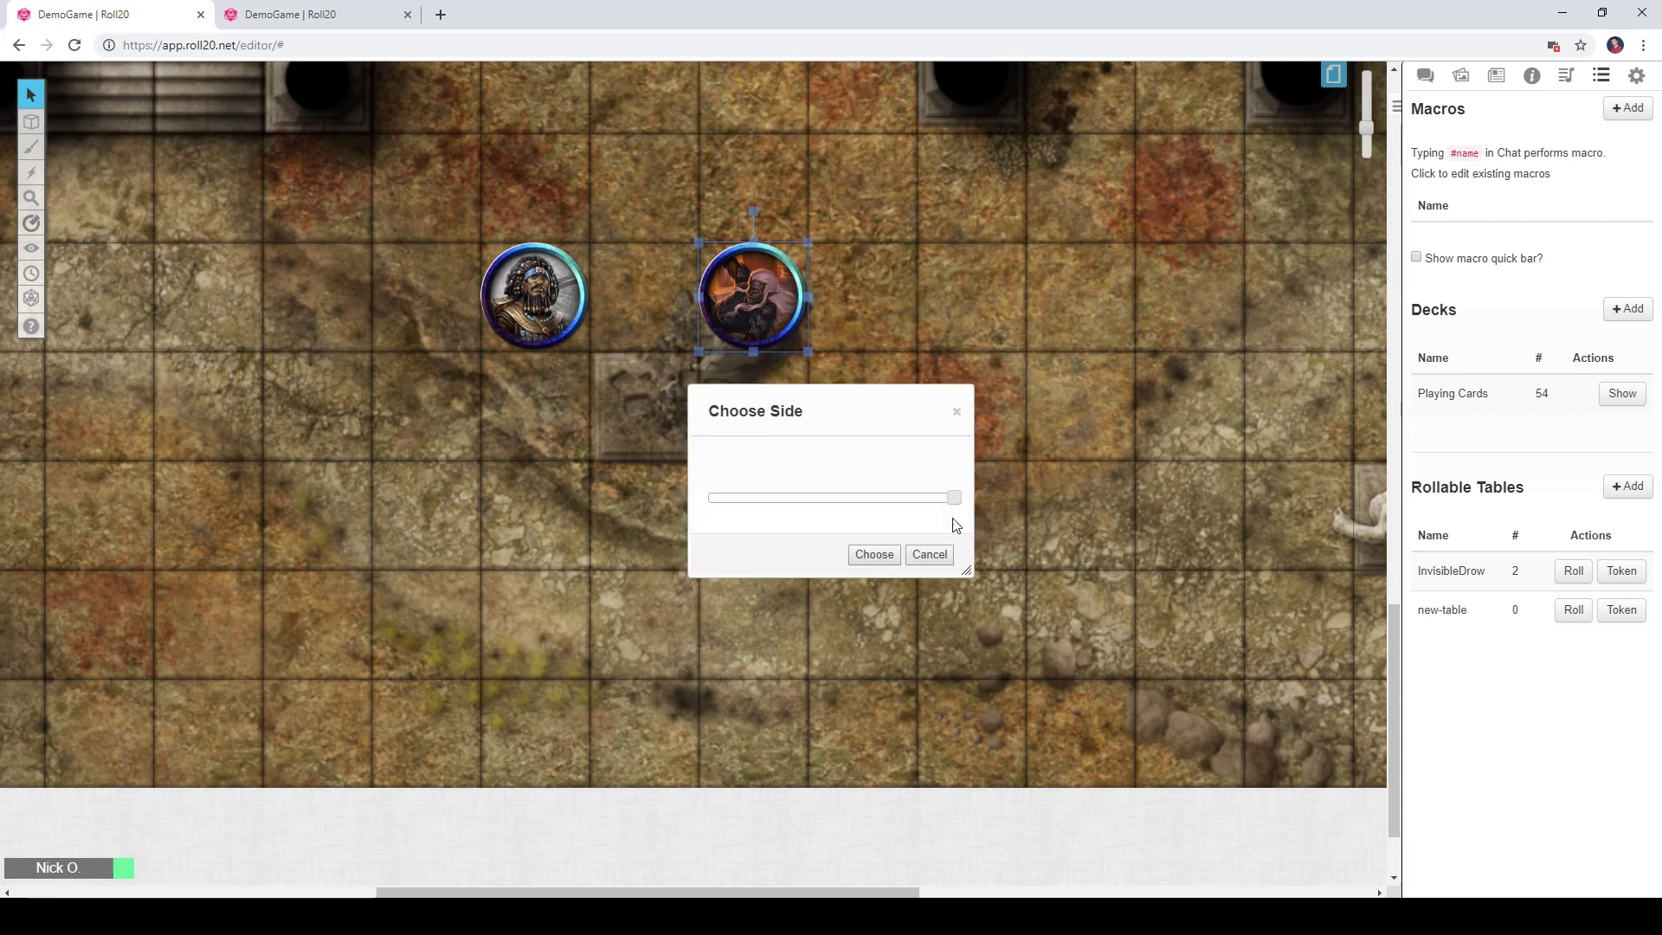
{"action": "left_click", "coordinate": [867, 555]}
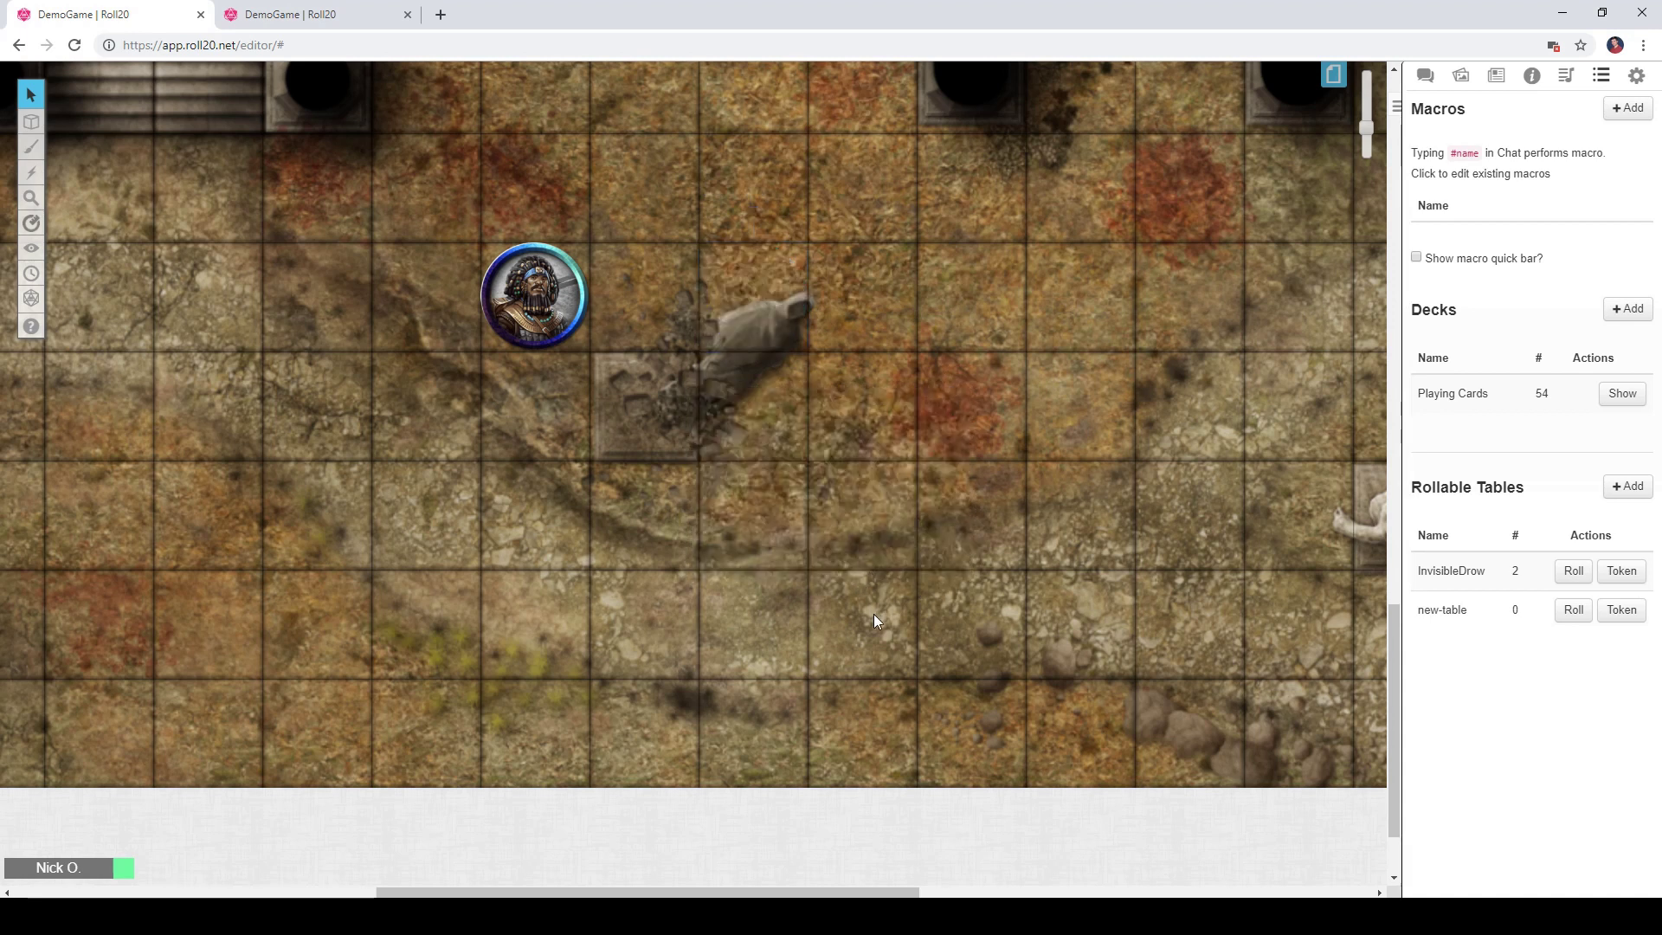
- Give the transparent drow token a square Aura 1 with a radius of 0 ft and save the token settings
{"action": "left_click", "coordinate": [734, 291]}
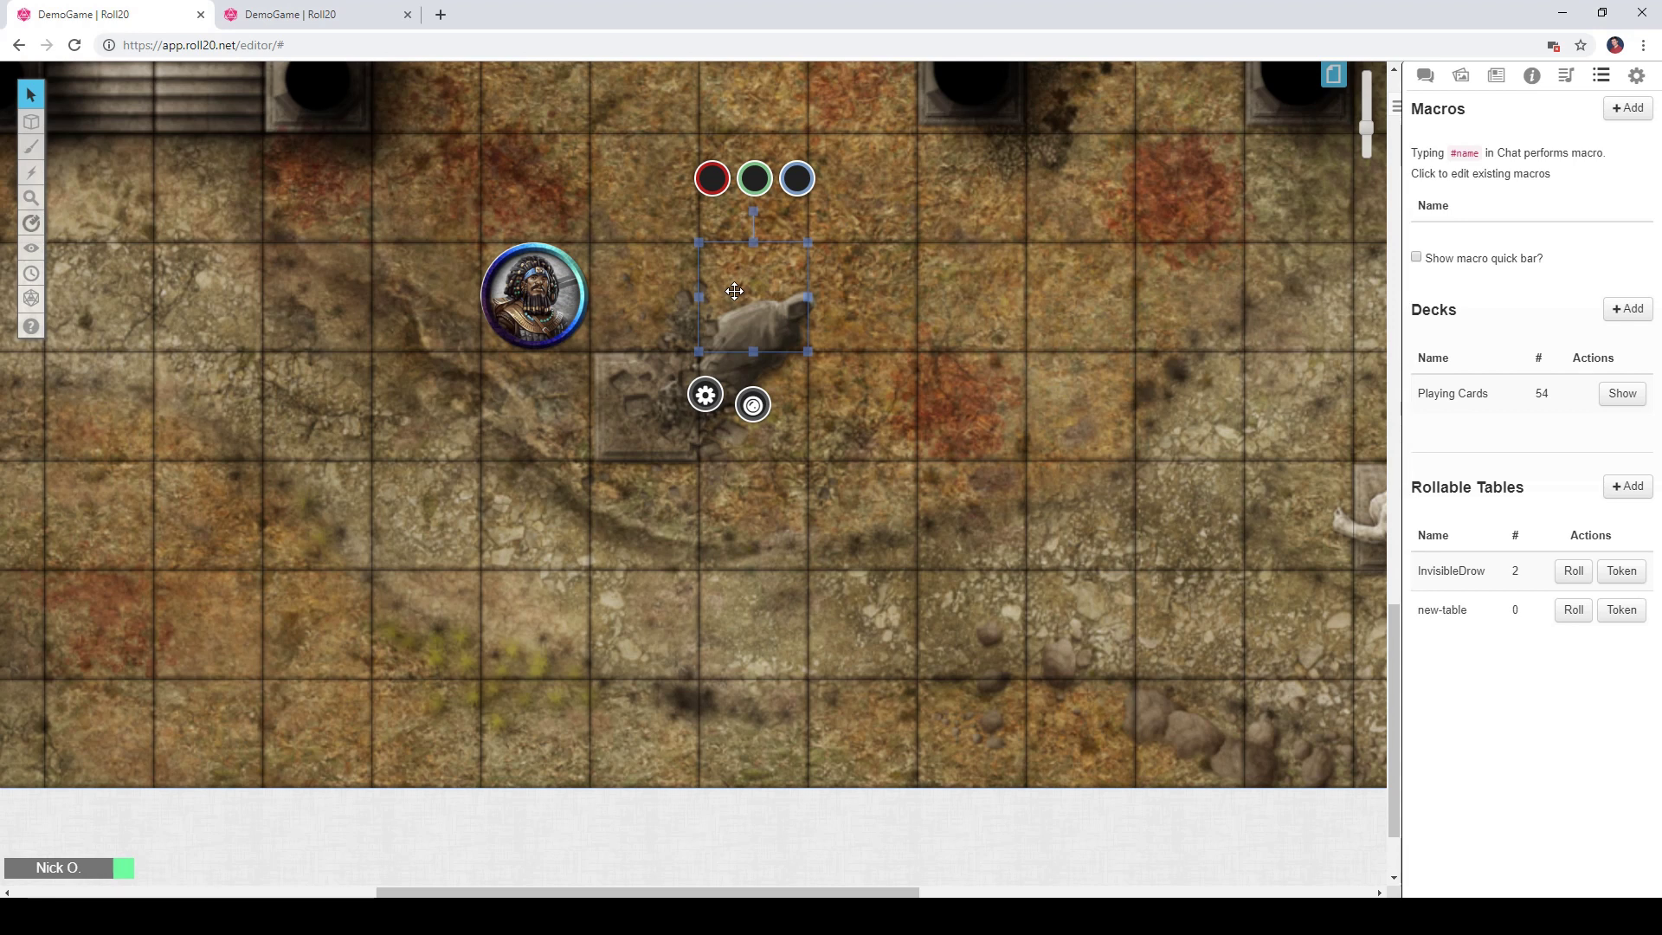
{"action": "right_click", "coordinate": [741, 289]}
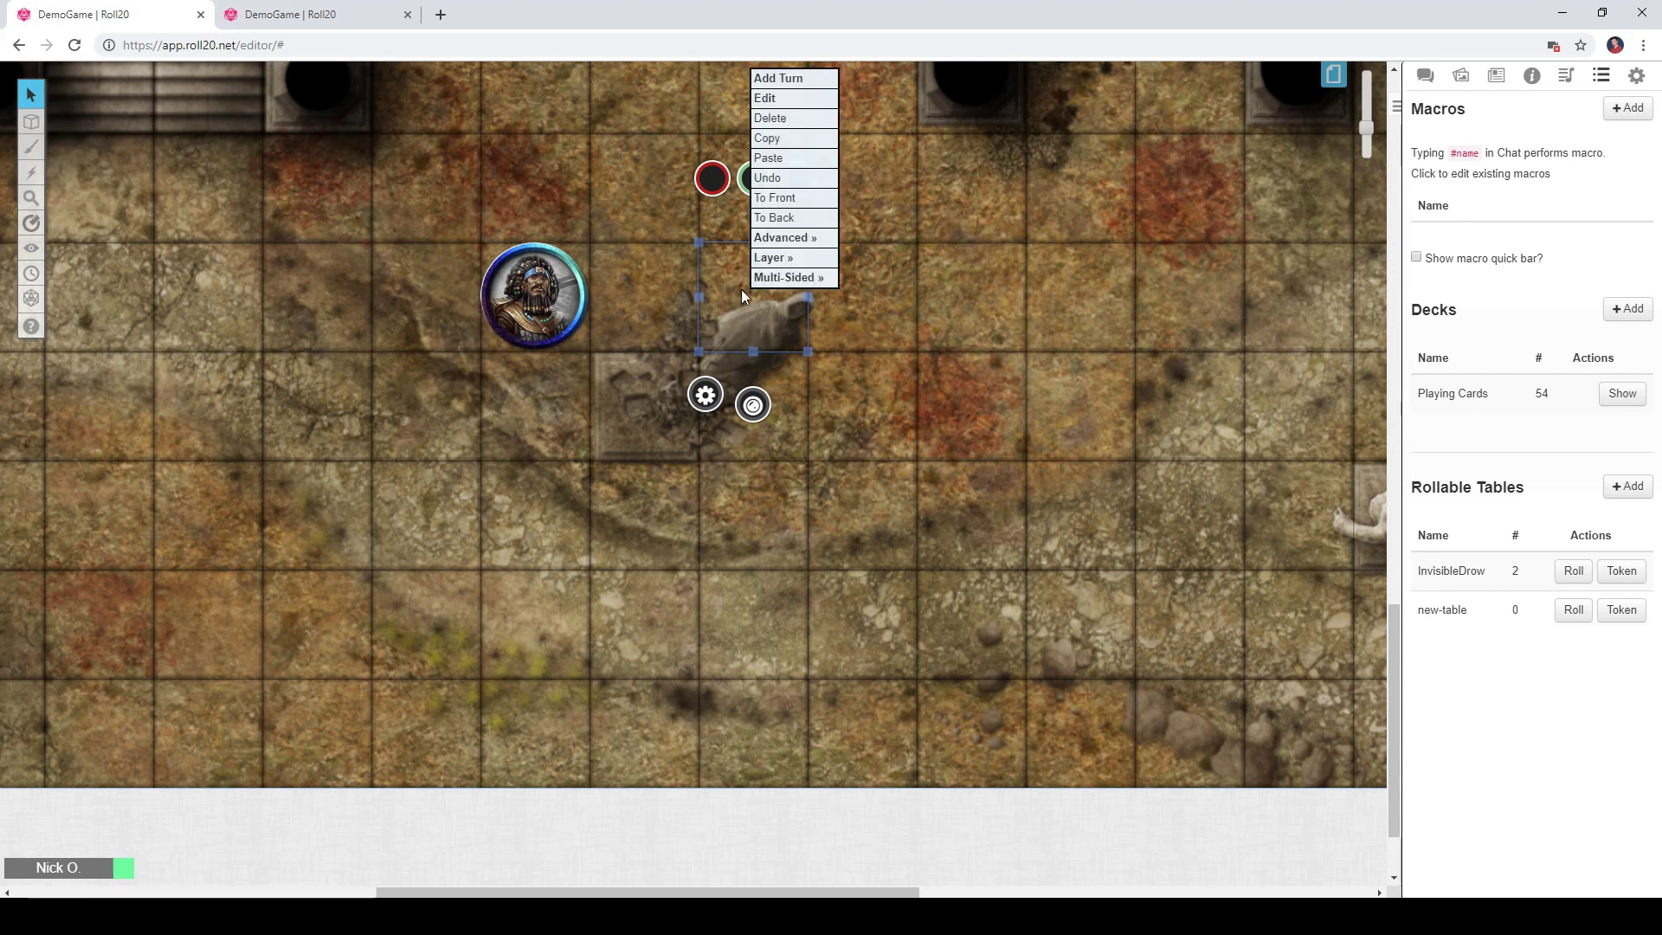
{"action": "left_click", "coordinate": [784, 95]}
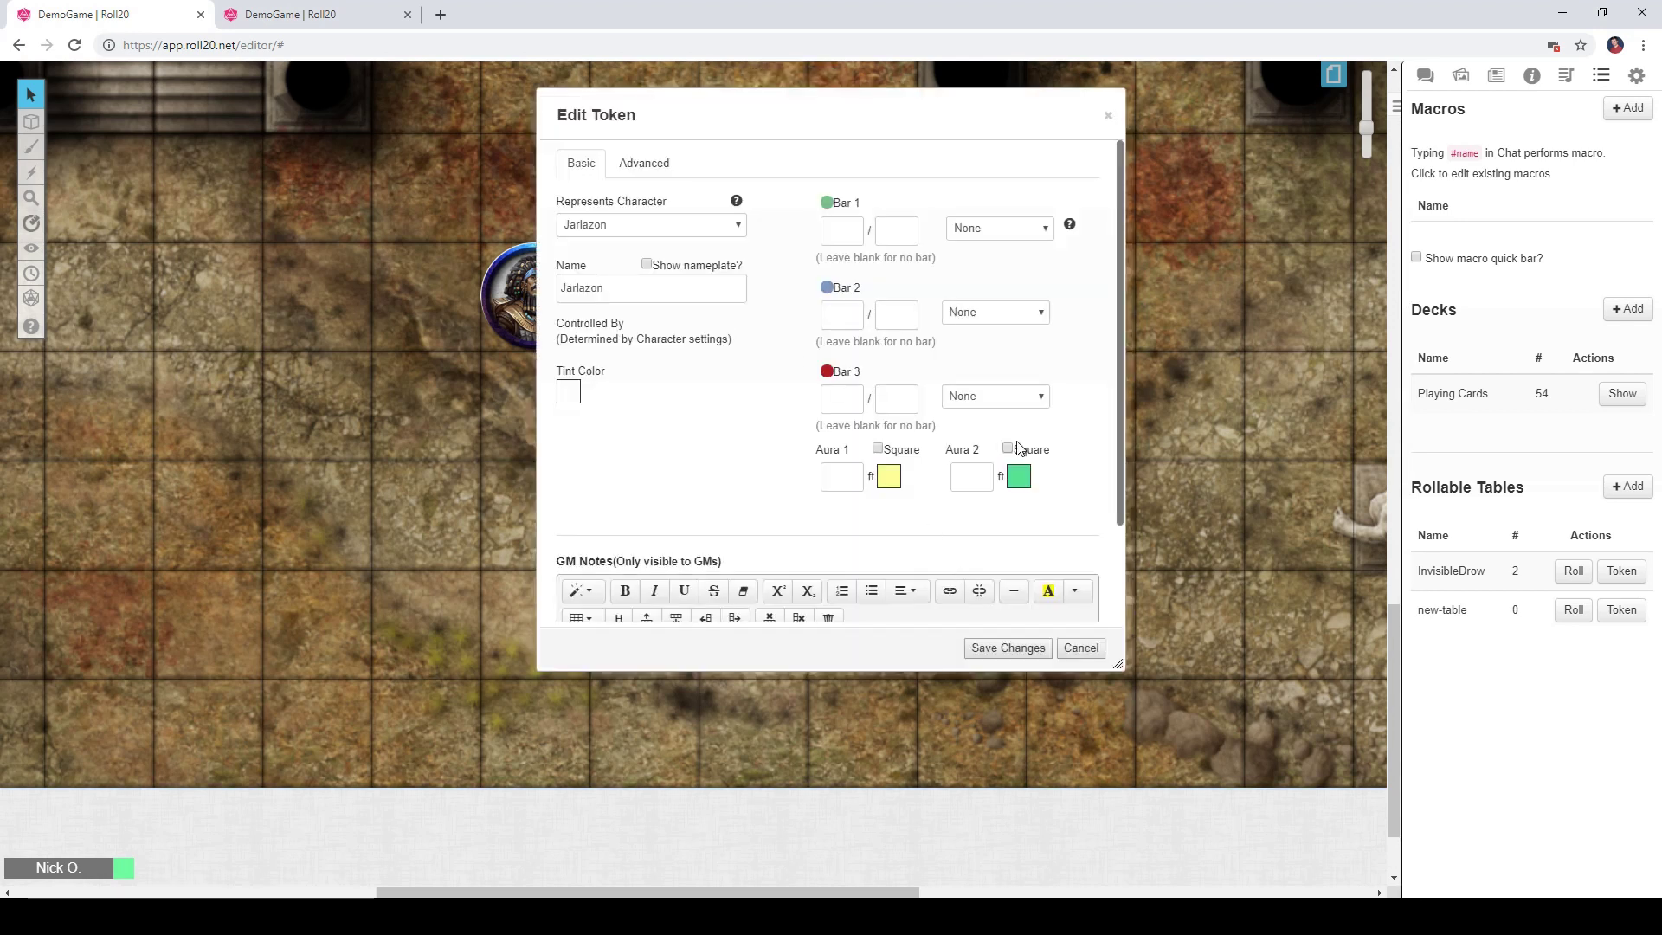
{"action": "left_click", "coordinate": [878, 450]}
{"action": "left_click", "coordinate": [846, 487]}
{"action": "type", "text": "0"}
{"action": "left_click", "coordinate": [1004, 647]}
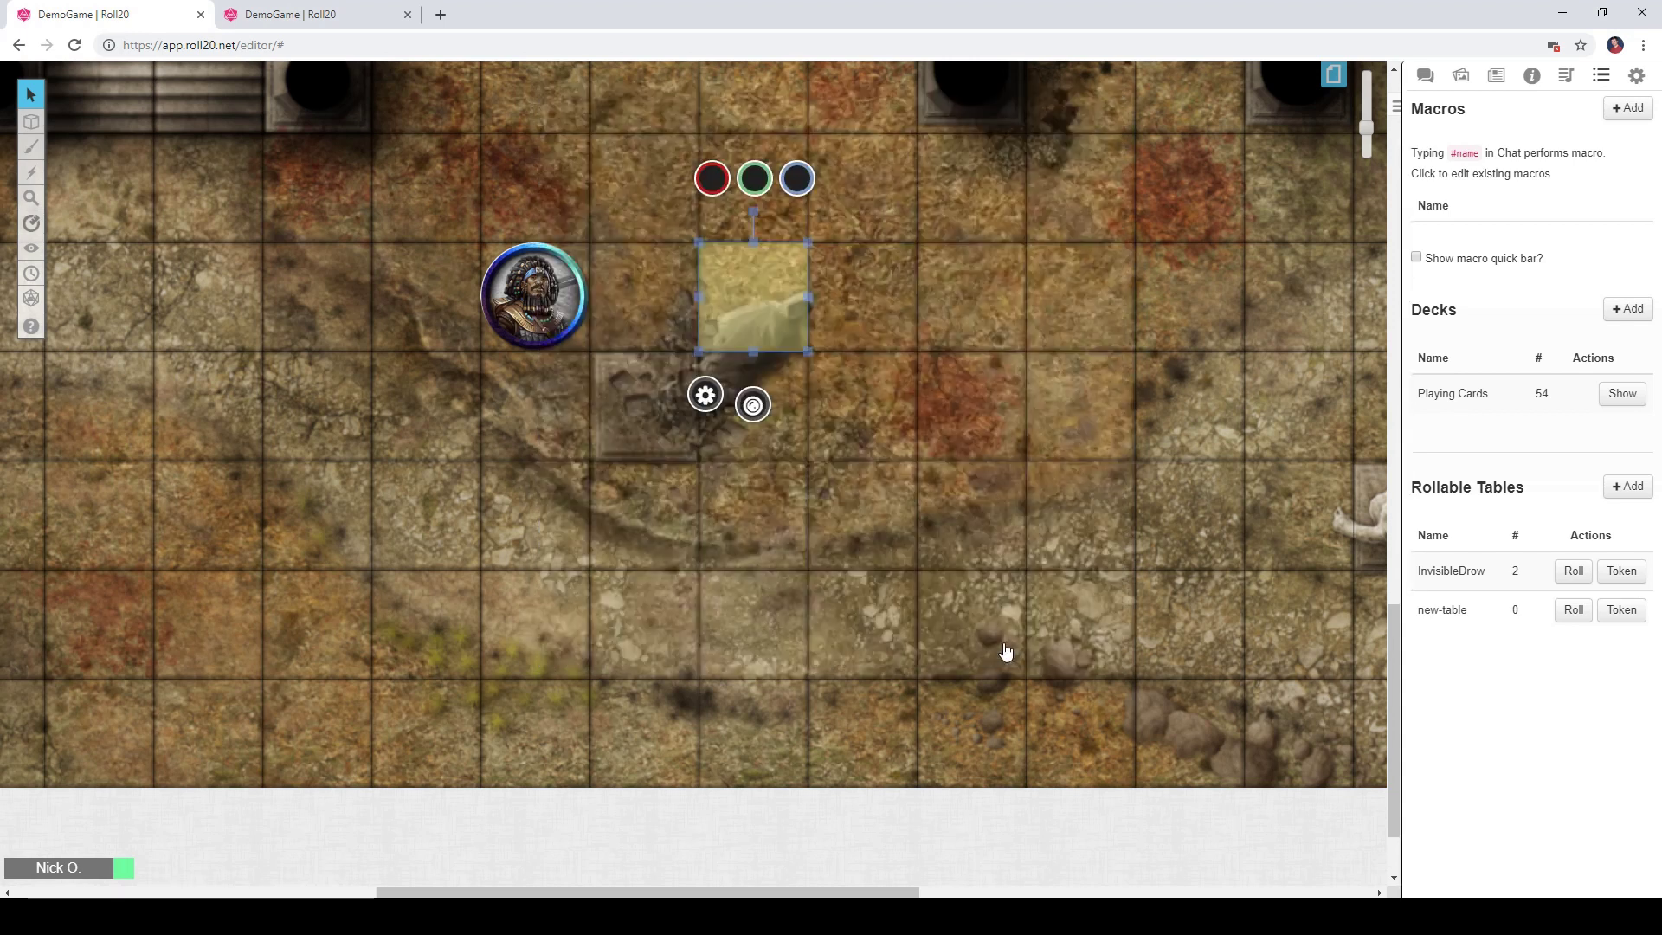
- Move the transparent token to the square directly left of the hero and switch it to its visible drow side
{"action": "left_click_drag", "start_coordinate": [768, 297], "coordinate": [441, 405]}
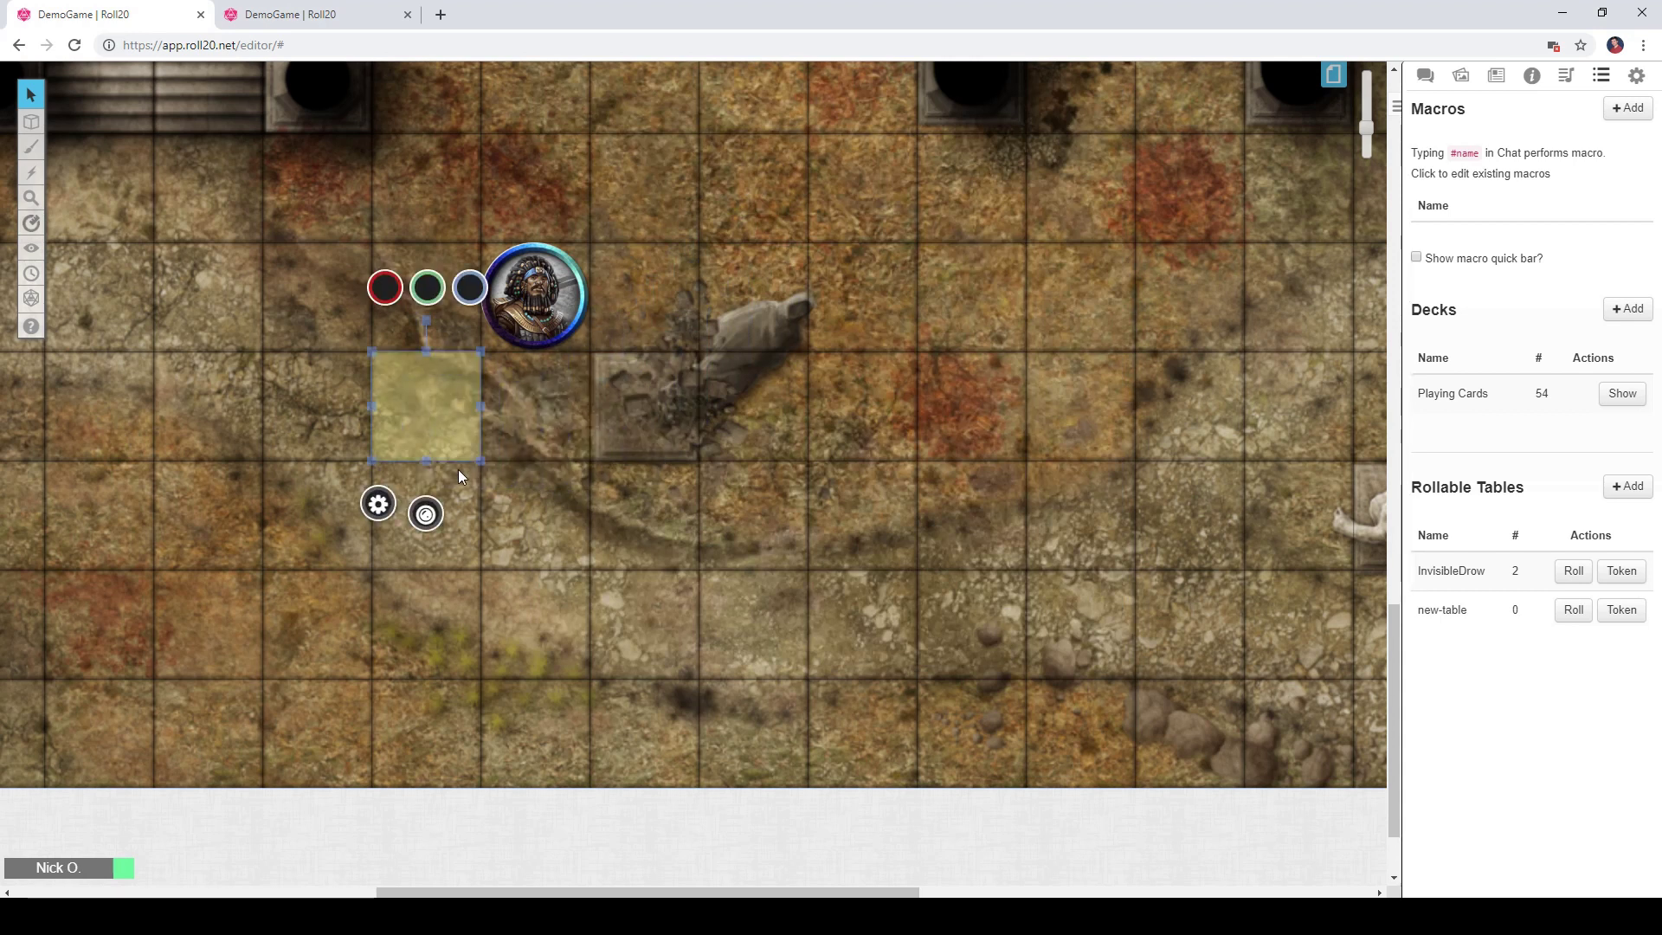
{"action": "left_click_drag", "start_coordinate": [431, 420], "coordinate": [410, 302]}
{"action": "right_click", "coordinate": [422, 310]}
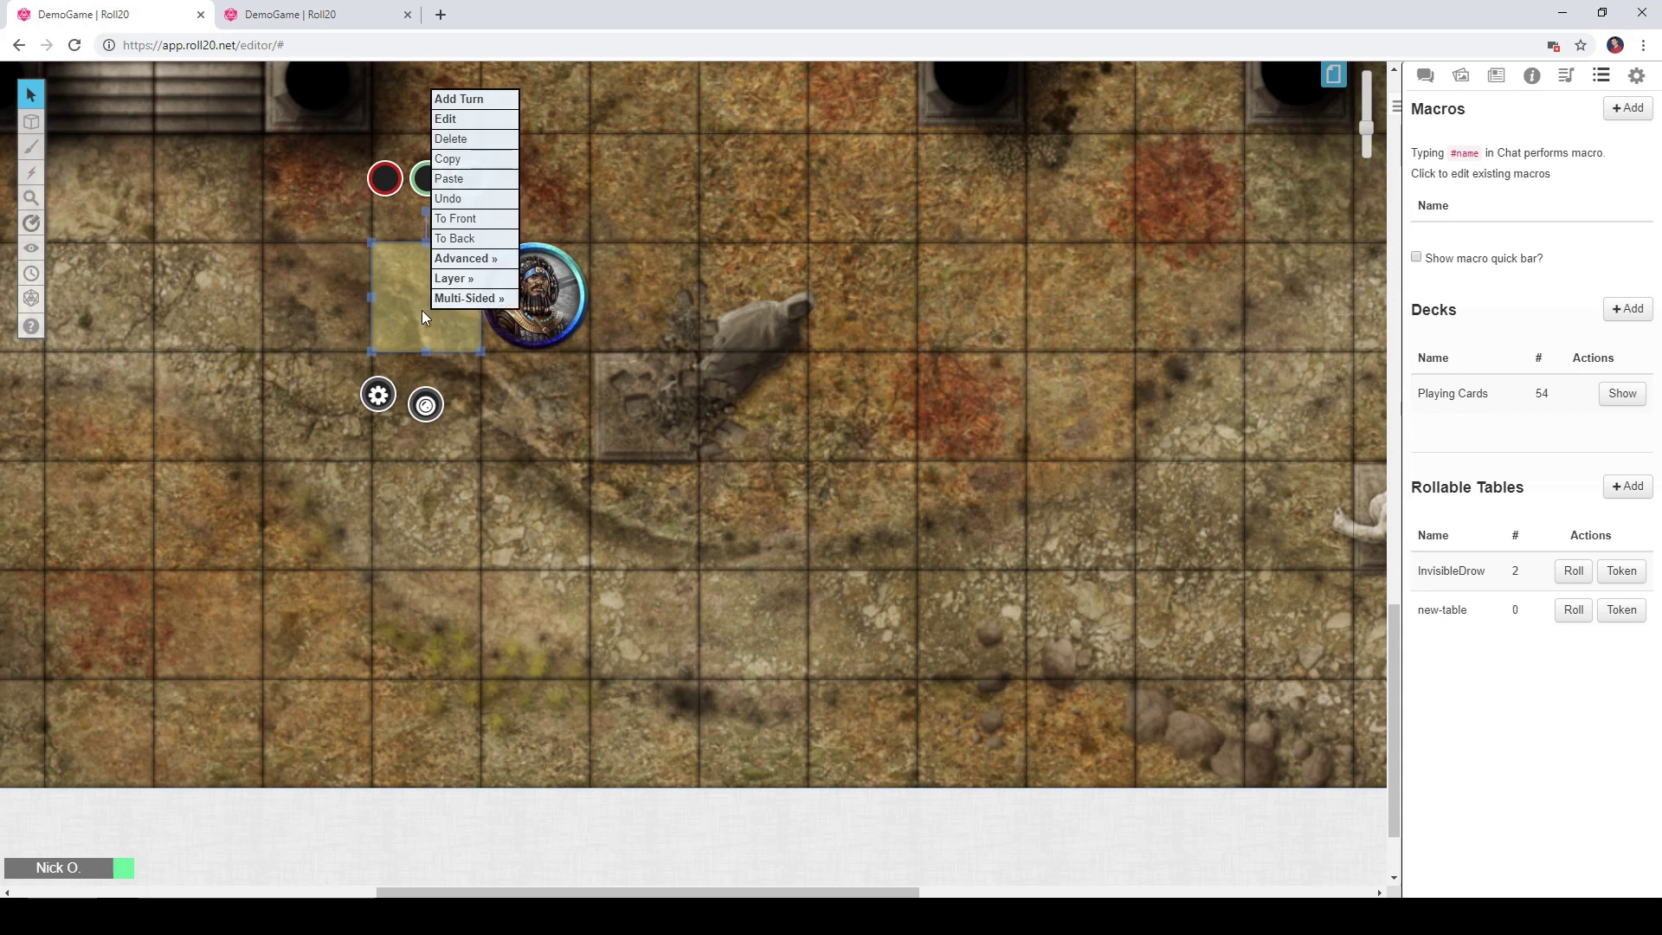
{"action": "mouse_move", "coordinate": [498, 309]}
{"action": "left_click", "coordinate": [559, 301]}
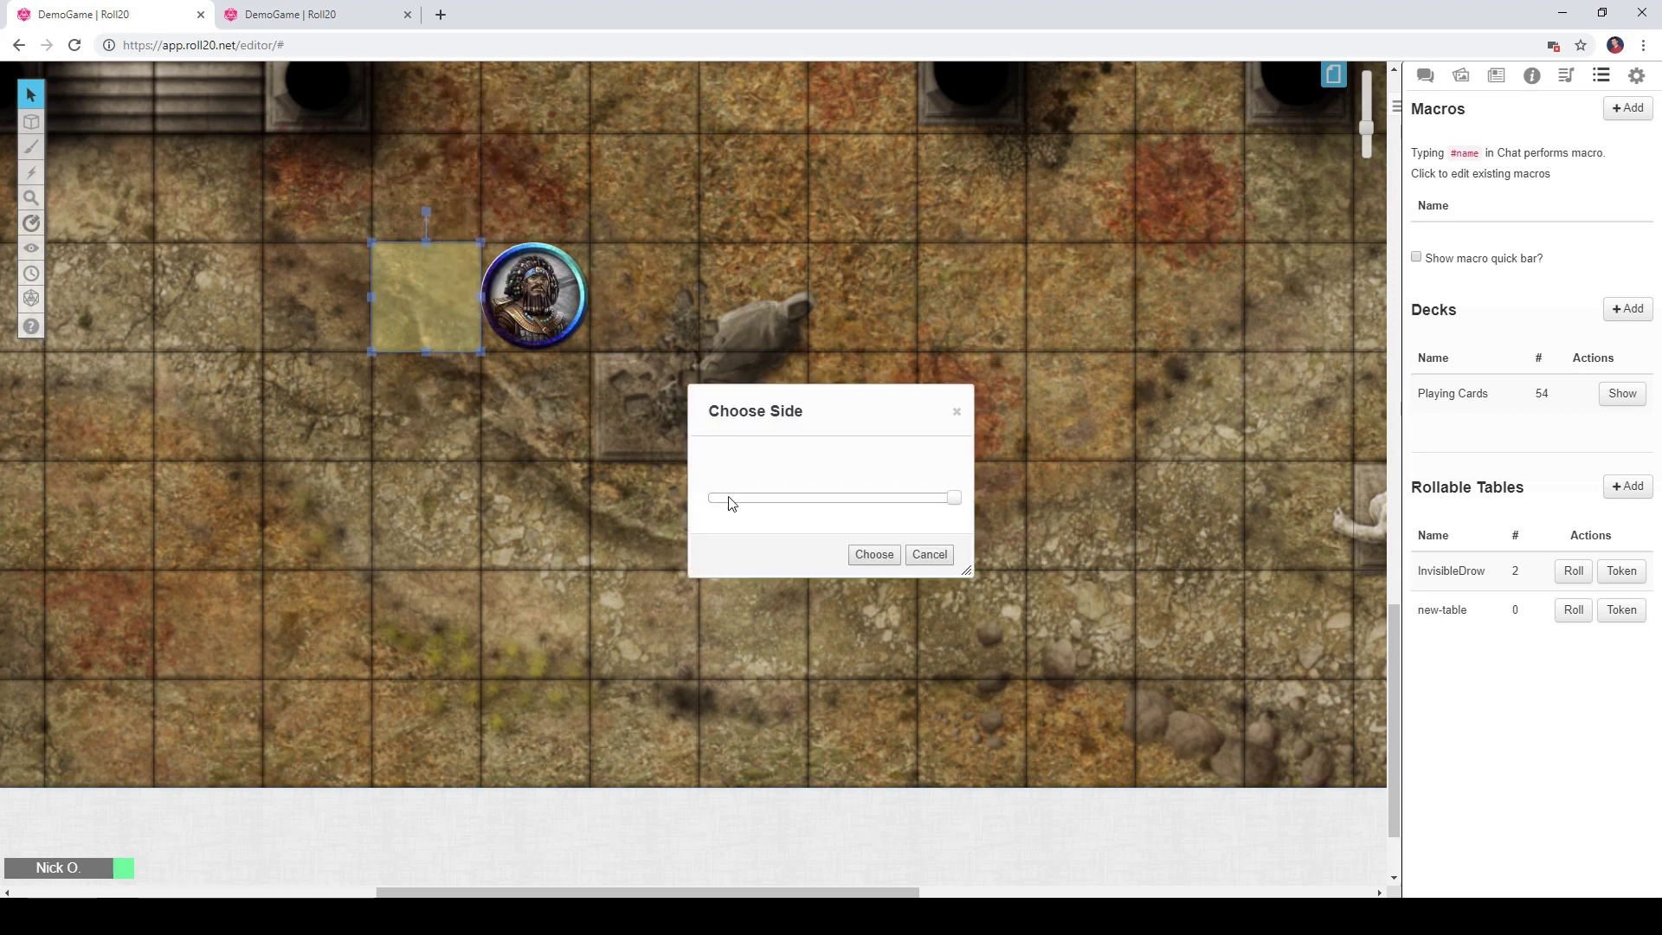
{"action": "left_click", "coordinate": [873, 555]}
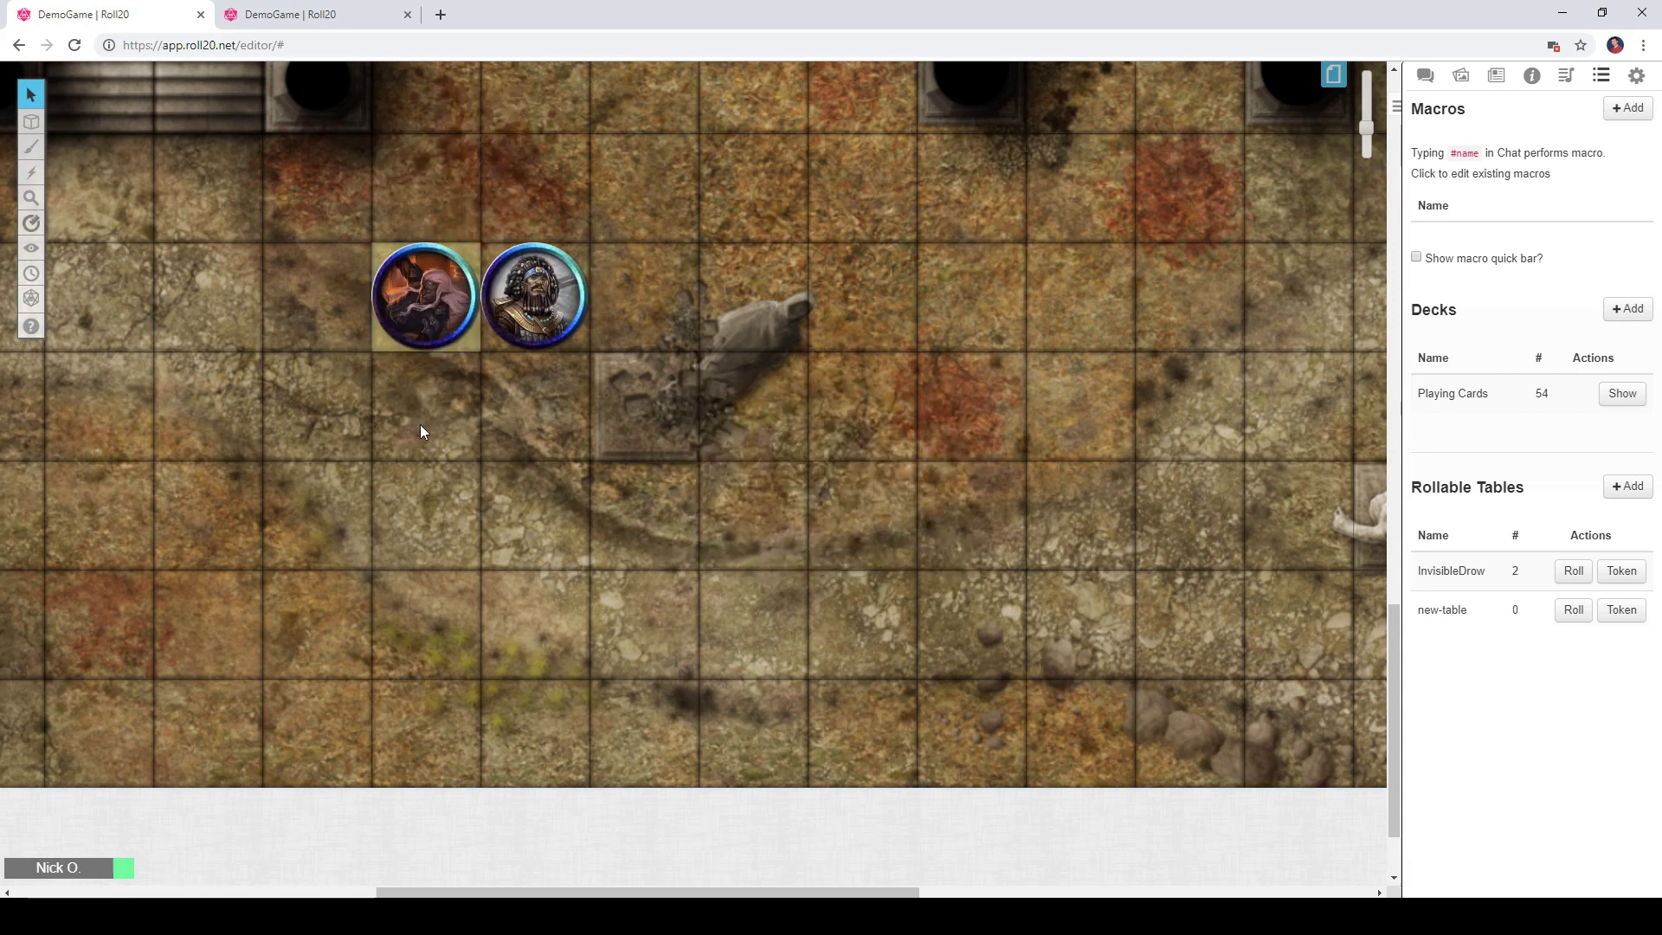